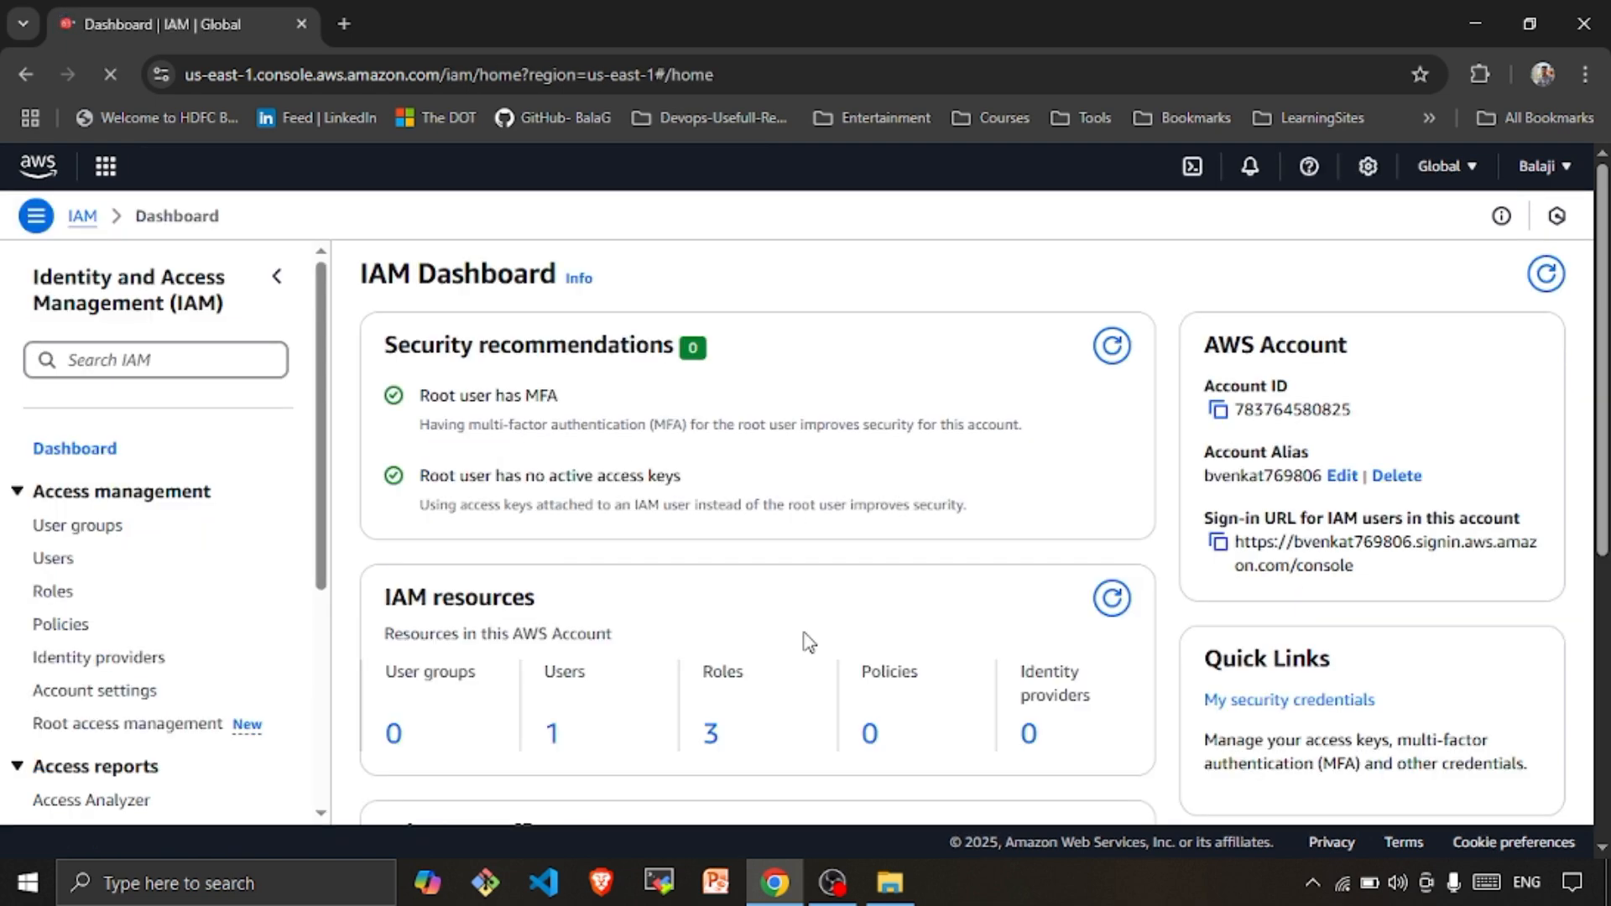
From the IAM Users list, start a new user named devuser
scroll(805, 640, "down", 3)
scroll(831, 543, "up", 3)
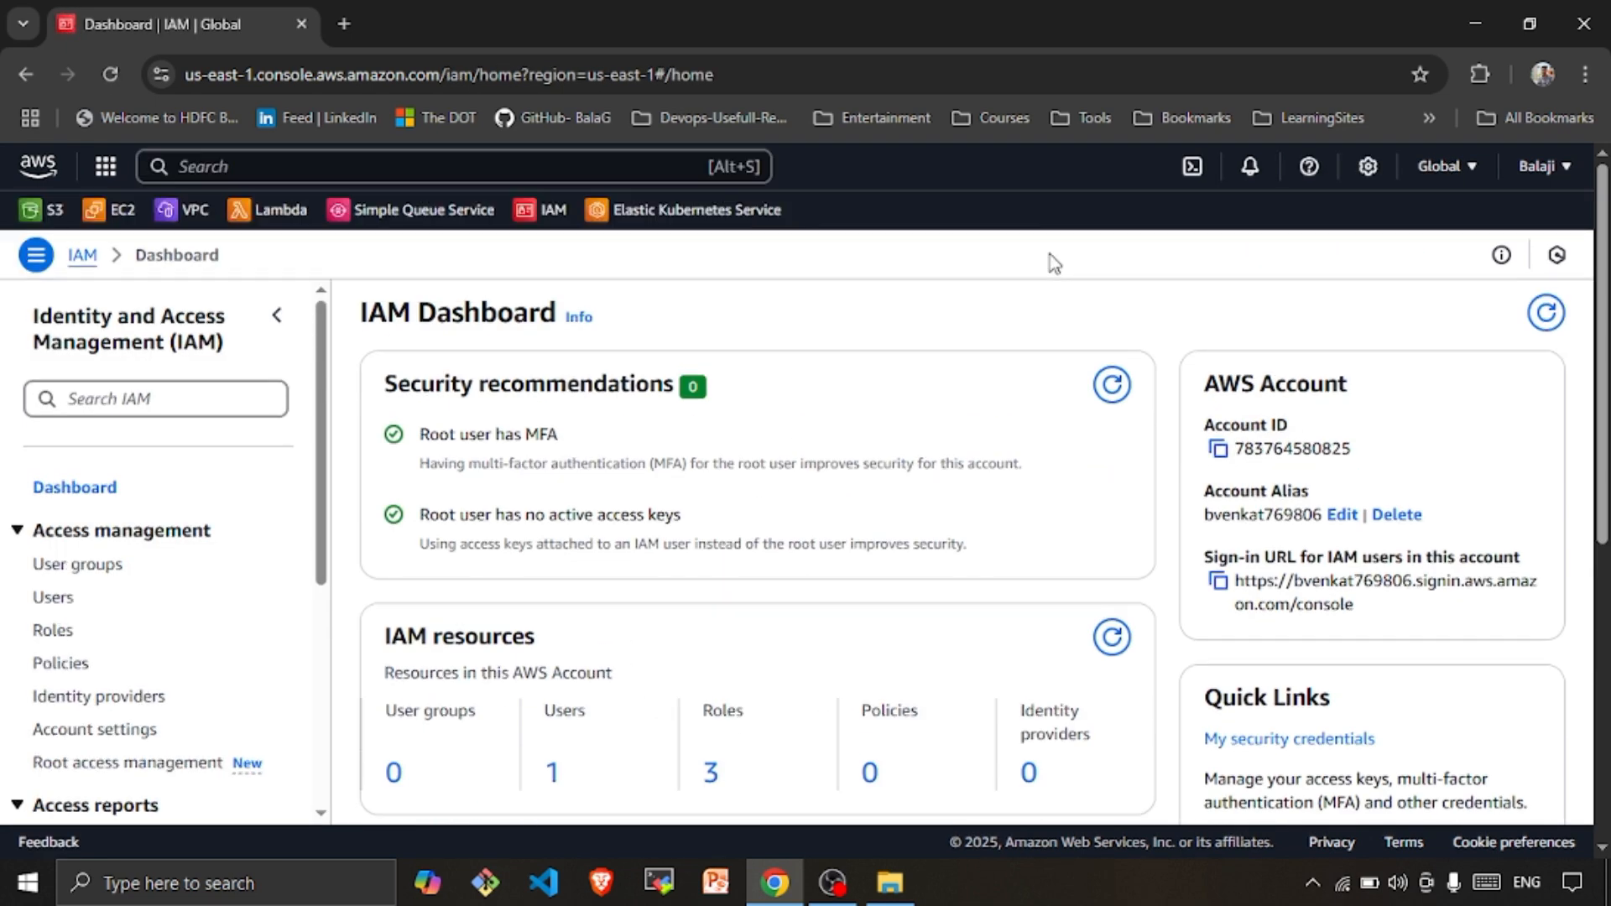
scroll(586, 565, "down", 3)
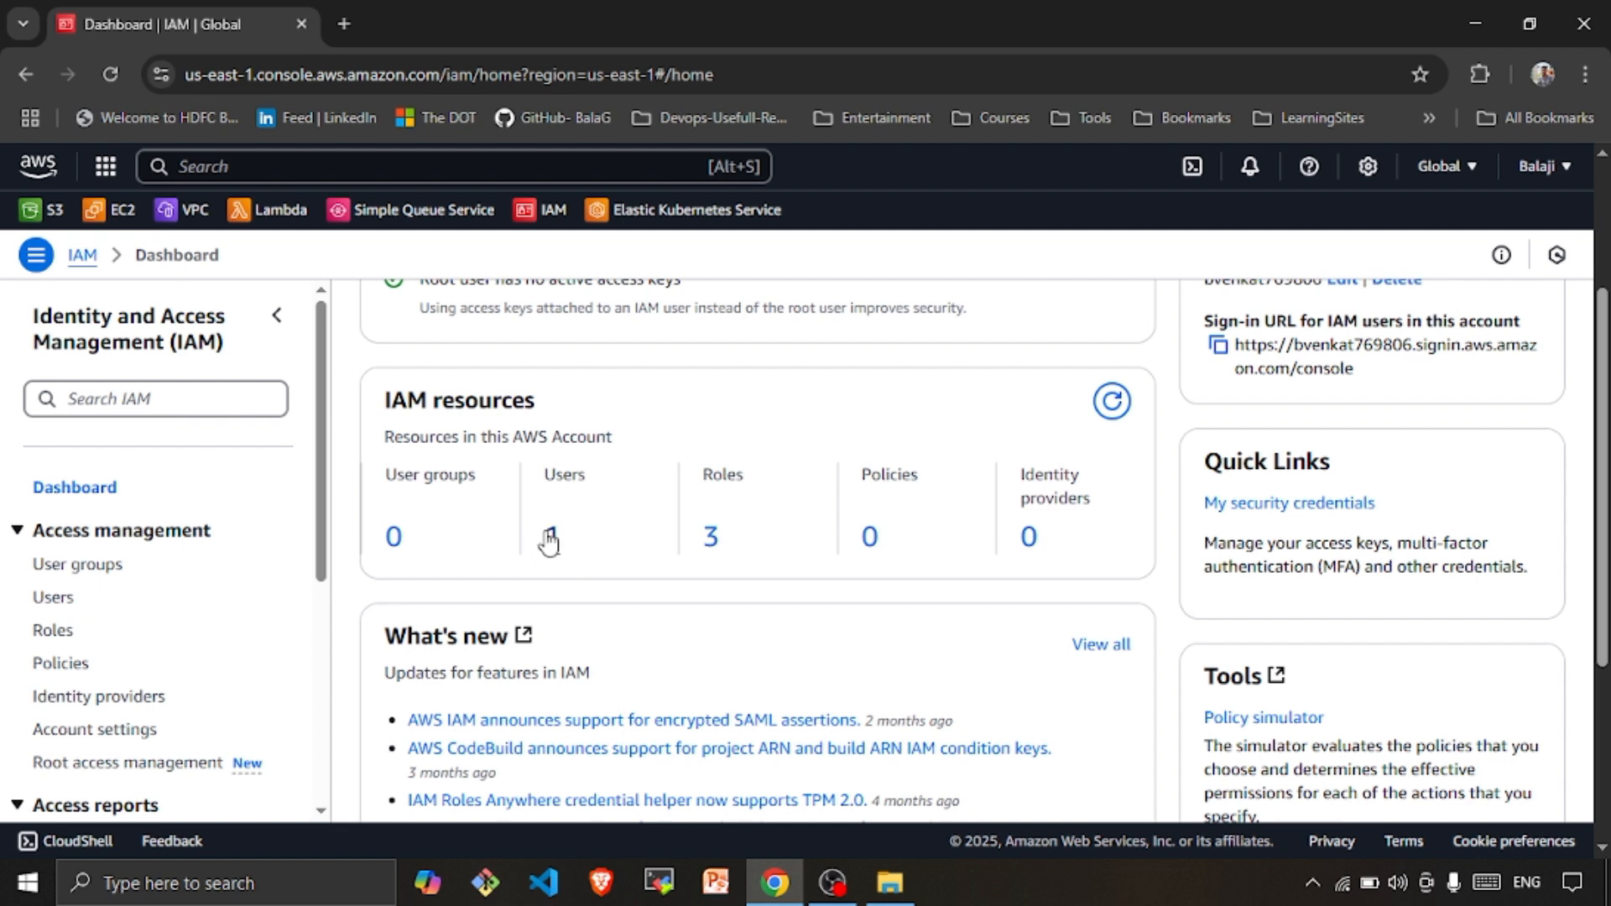
left_click(554, 541)
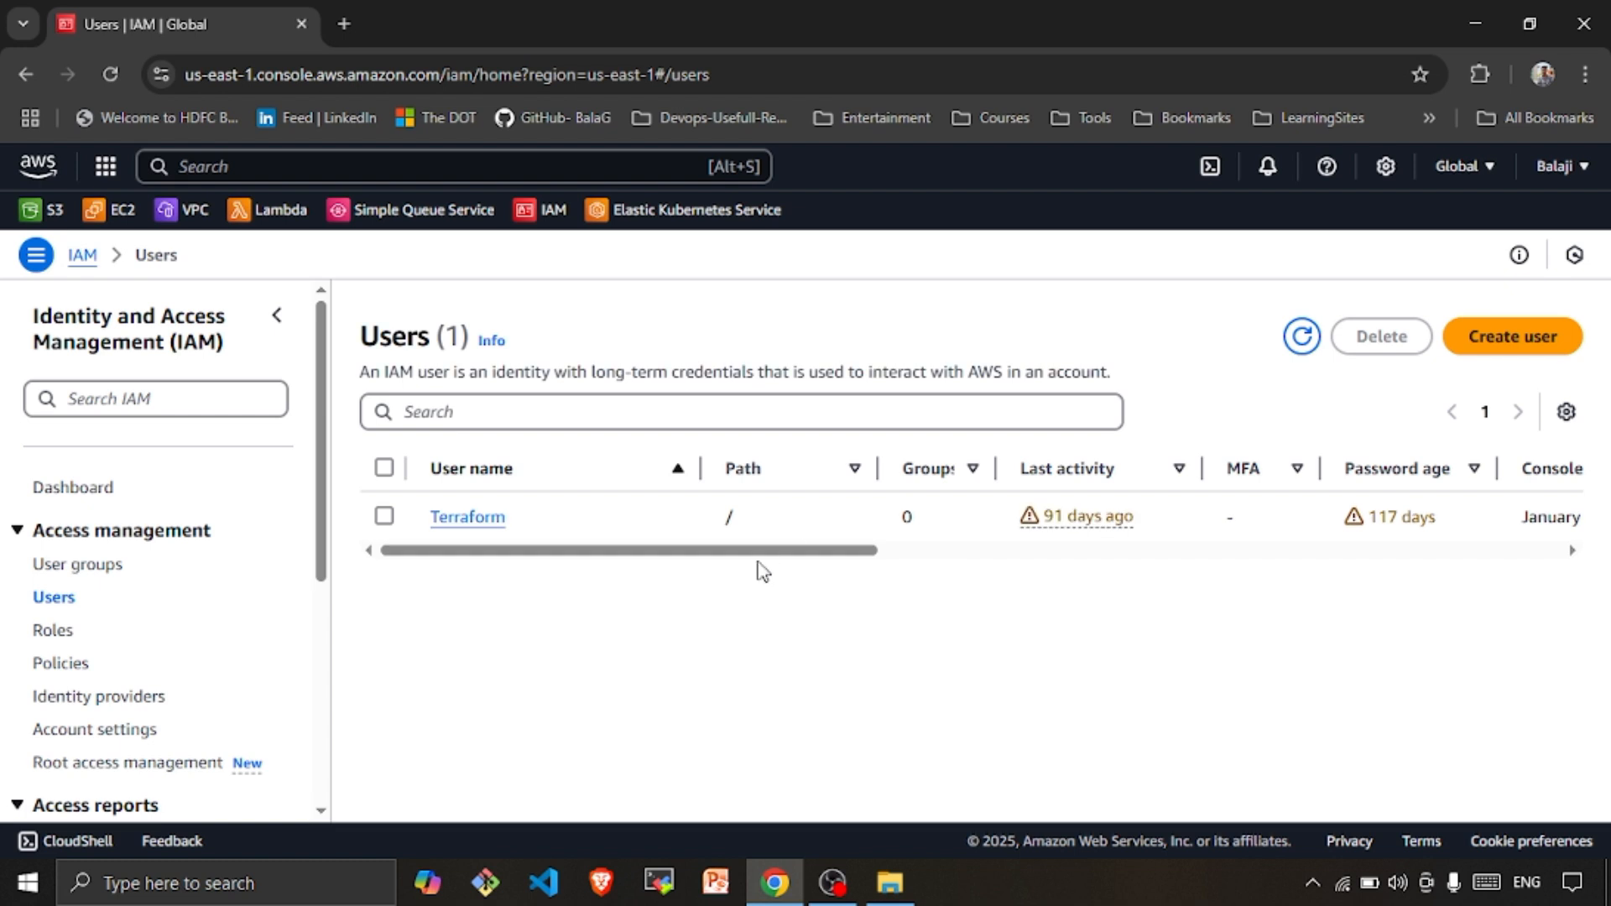
left_click(1472, 351)
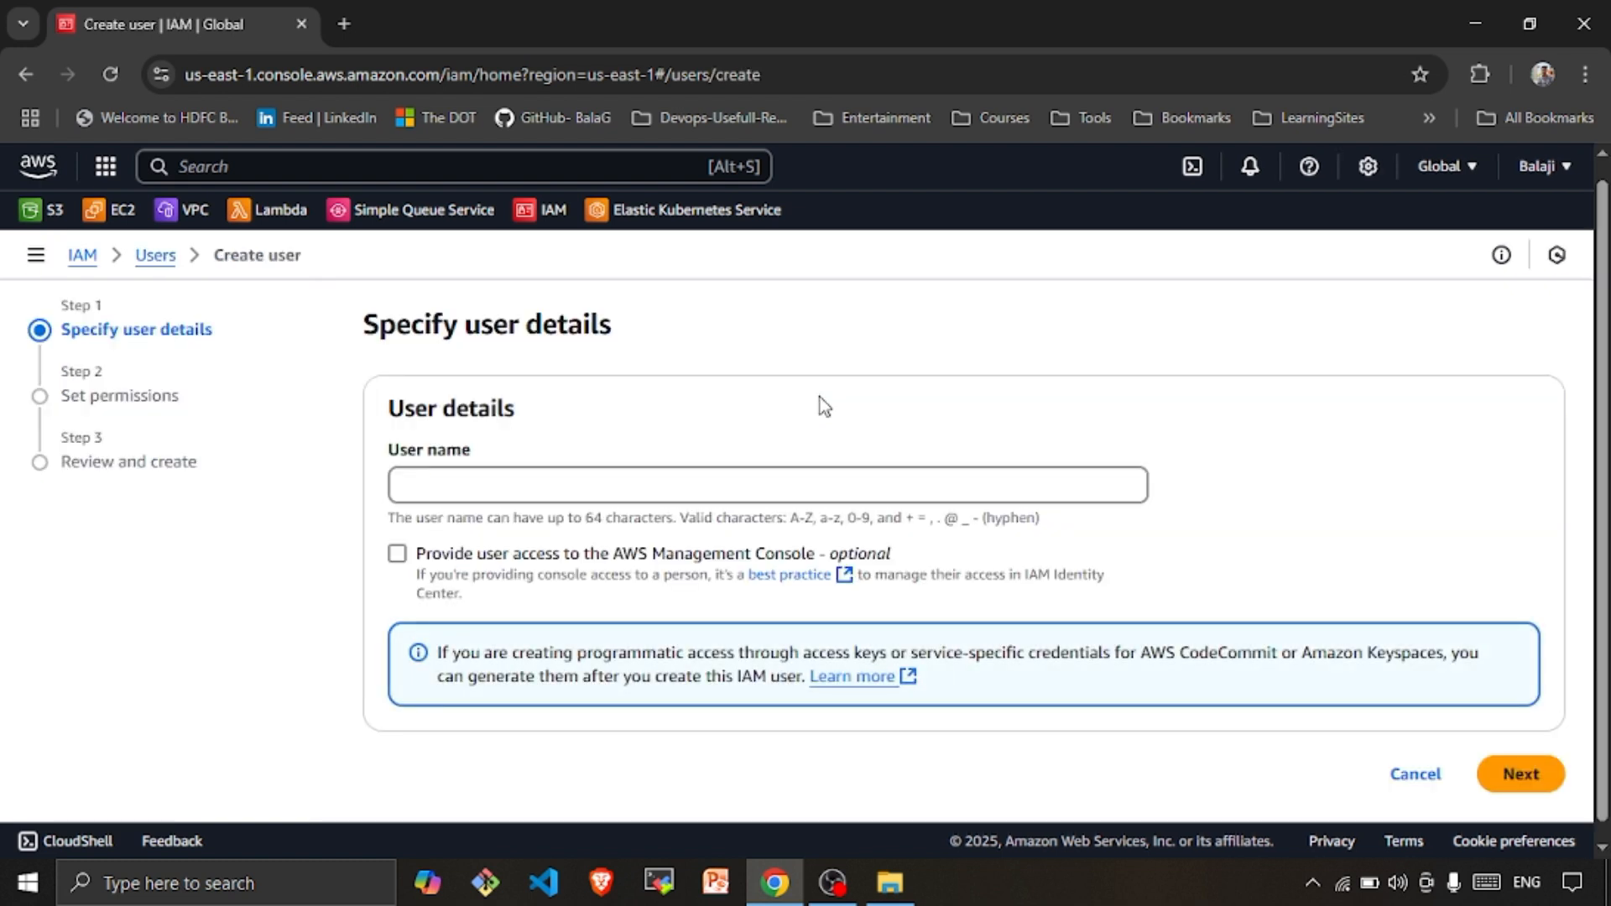
left_click(498, 484)
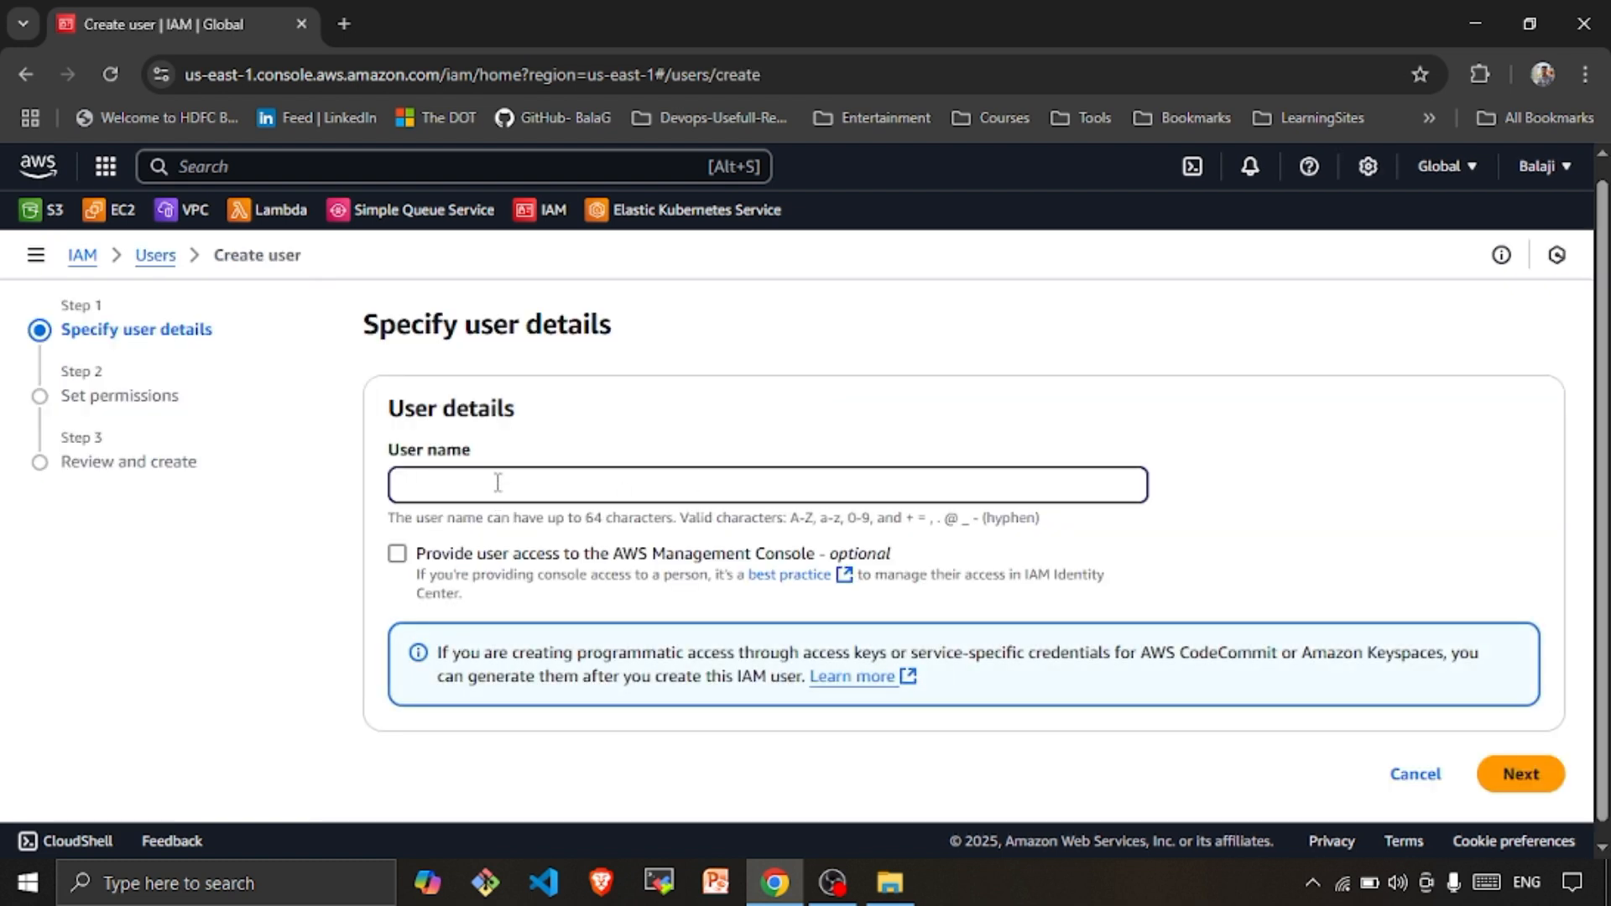
type("devuser")
scroll(498, 483, "down", 1)
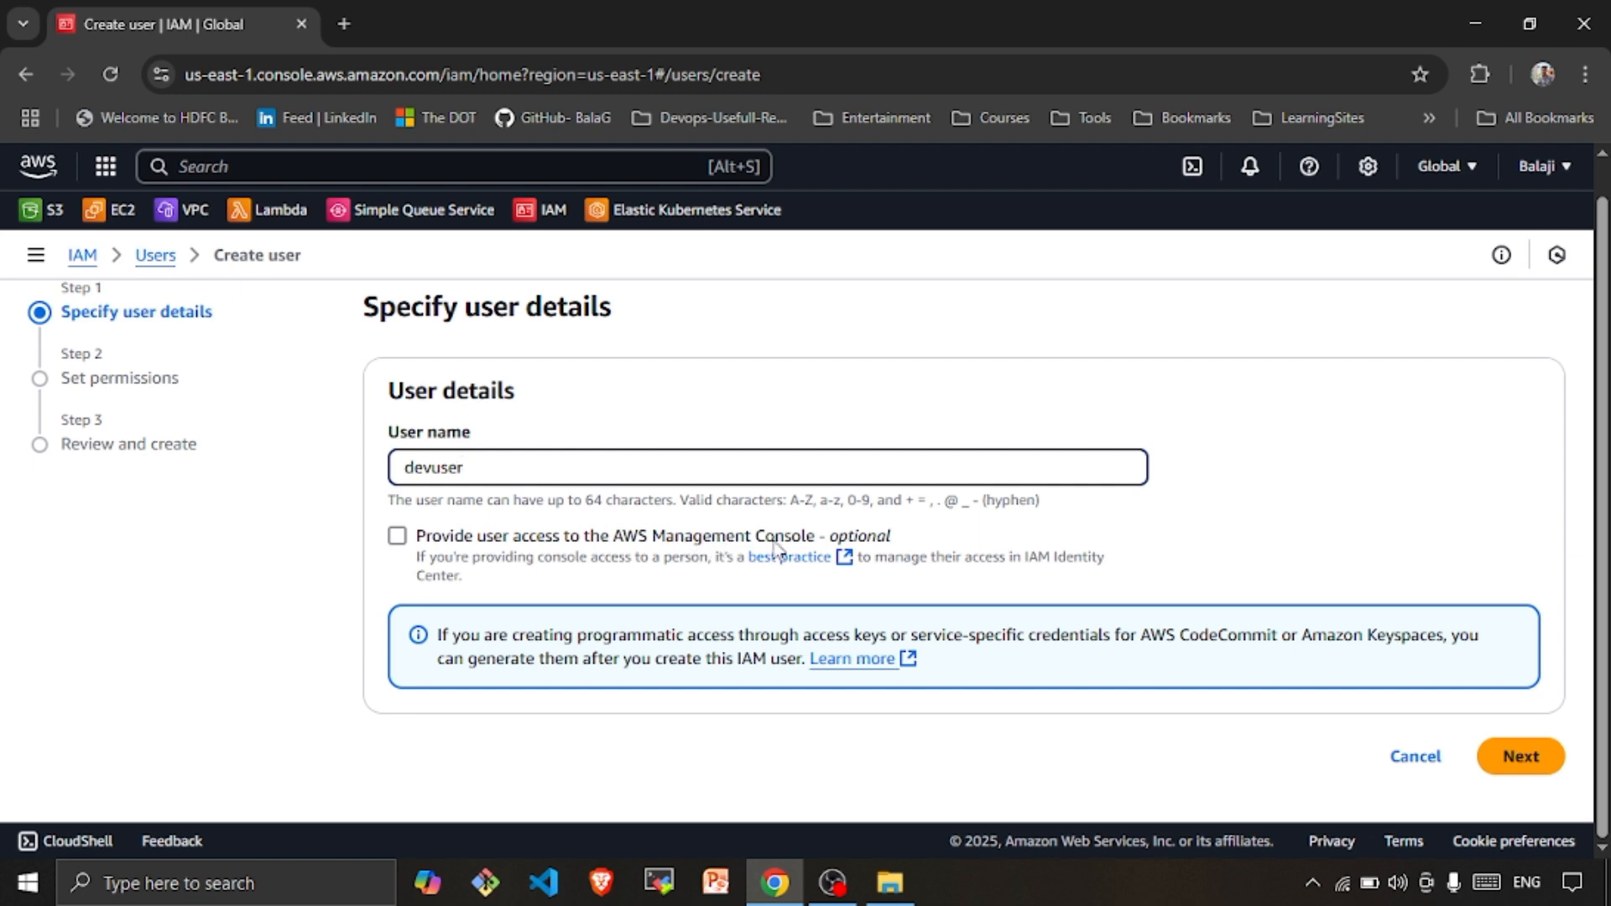
Give devuser console access as an IAM user with a visible custom password
left_click(394, 538)
scroll(684, 554, "down", 3)
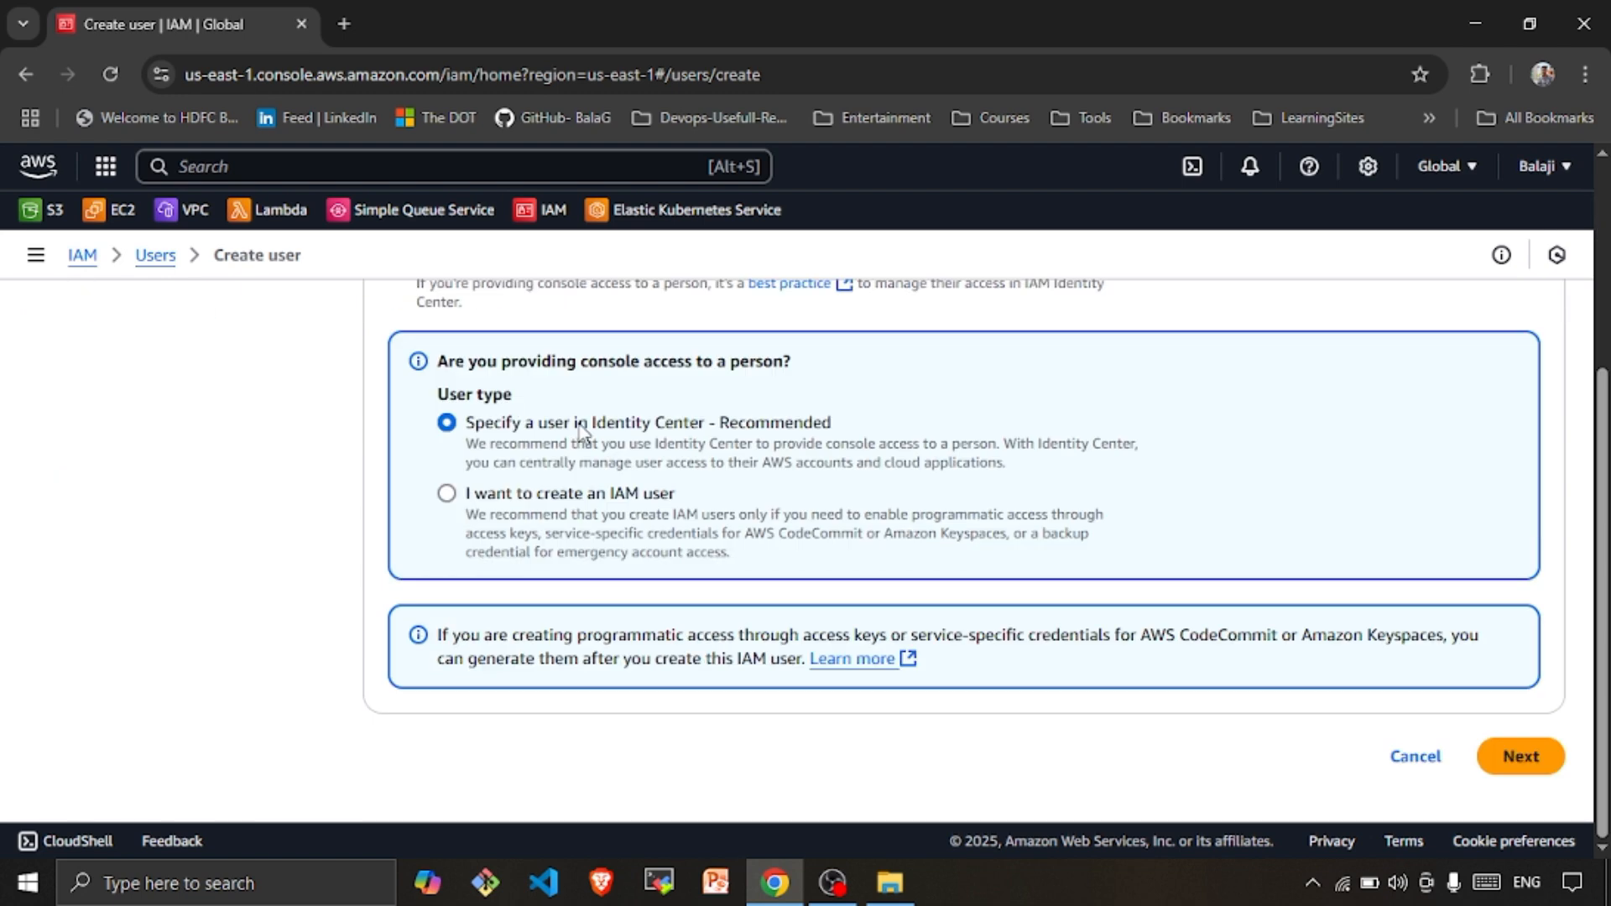
scroll(584, 429, "up", 2)
scroll(537, 426, "down", 2)
left_click(448, 495)
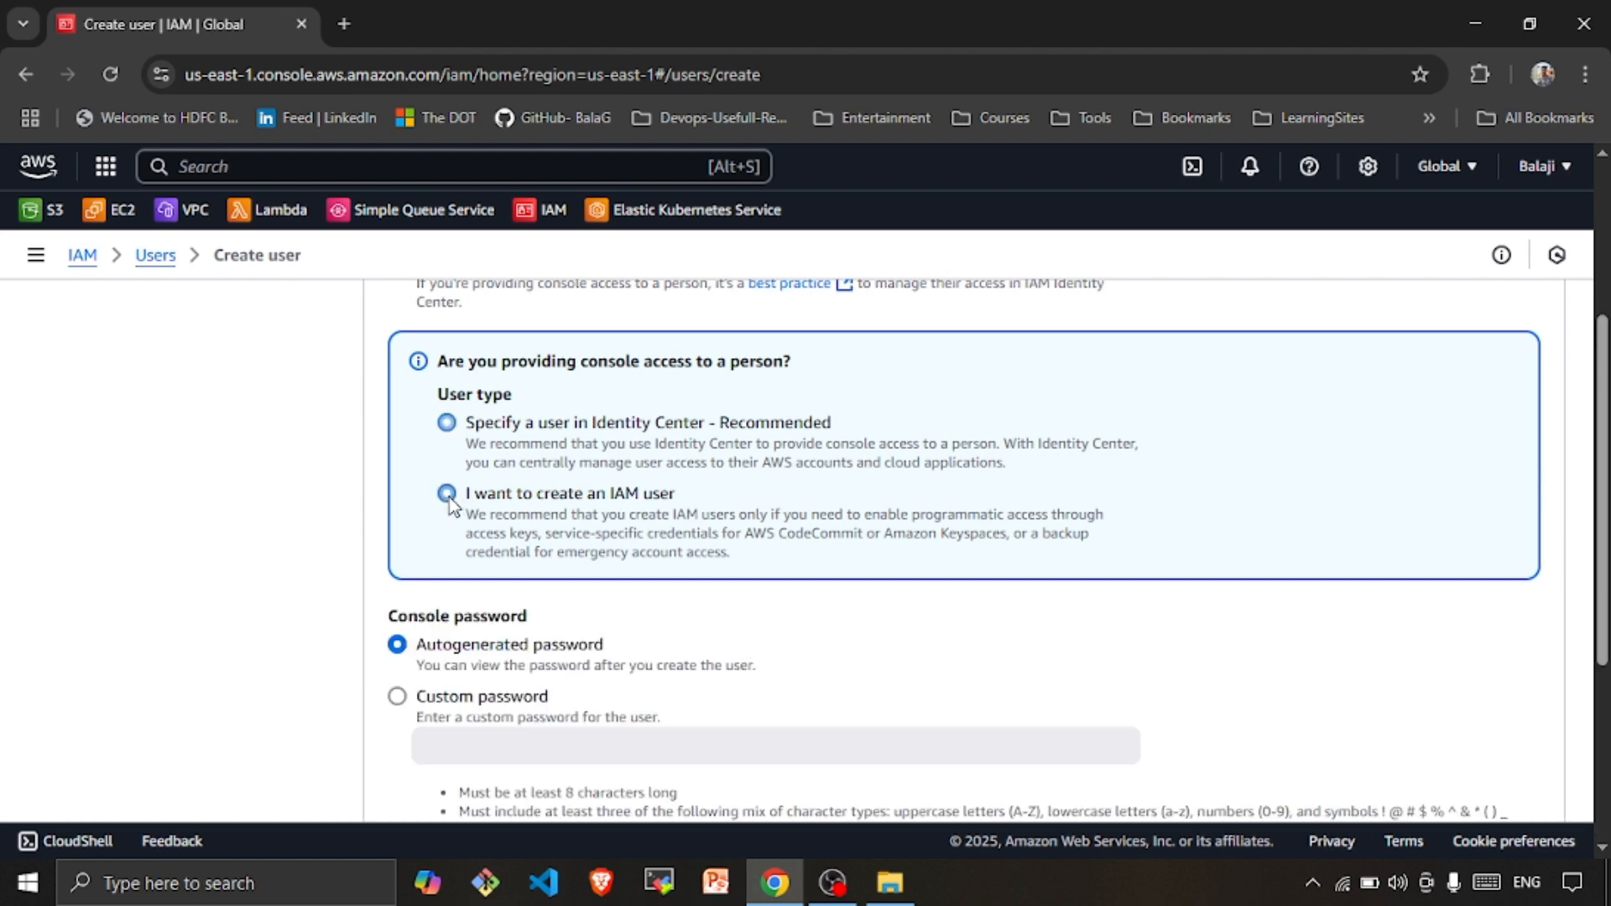
scroll(612, 503, "down", 3)
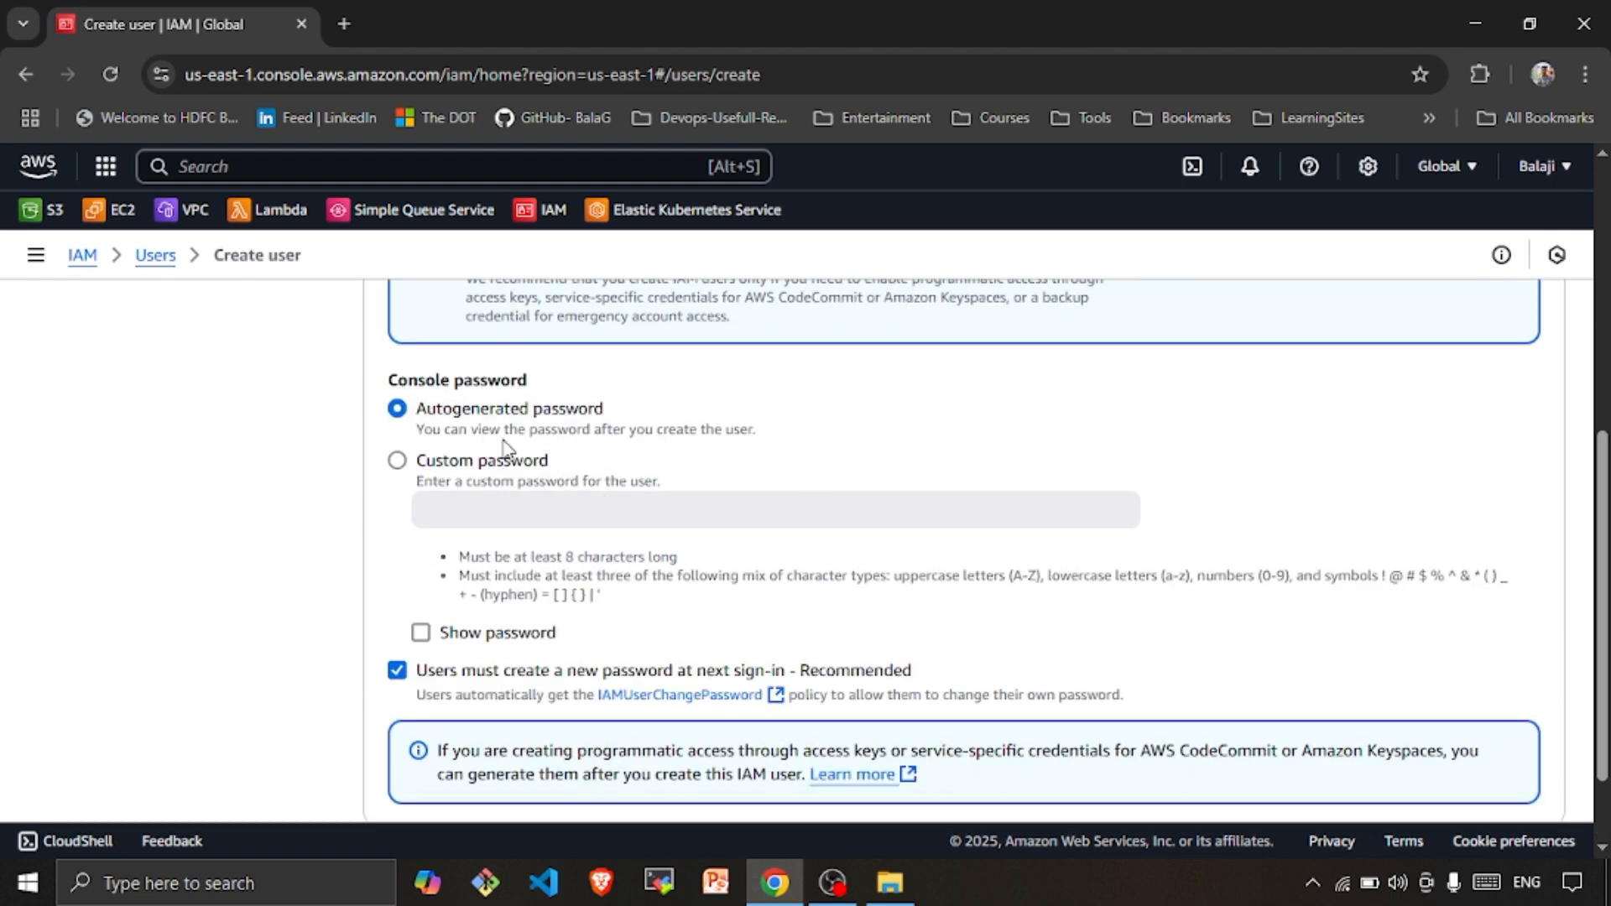
left_click(422, 466)
left_click(560, 522)
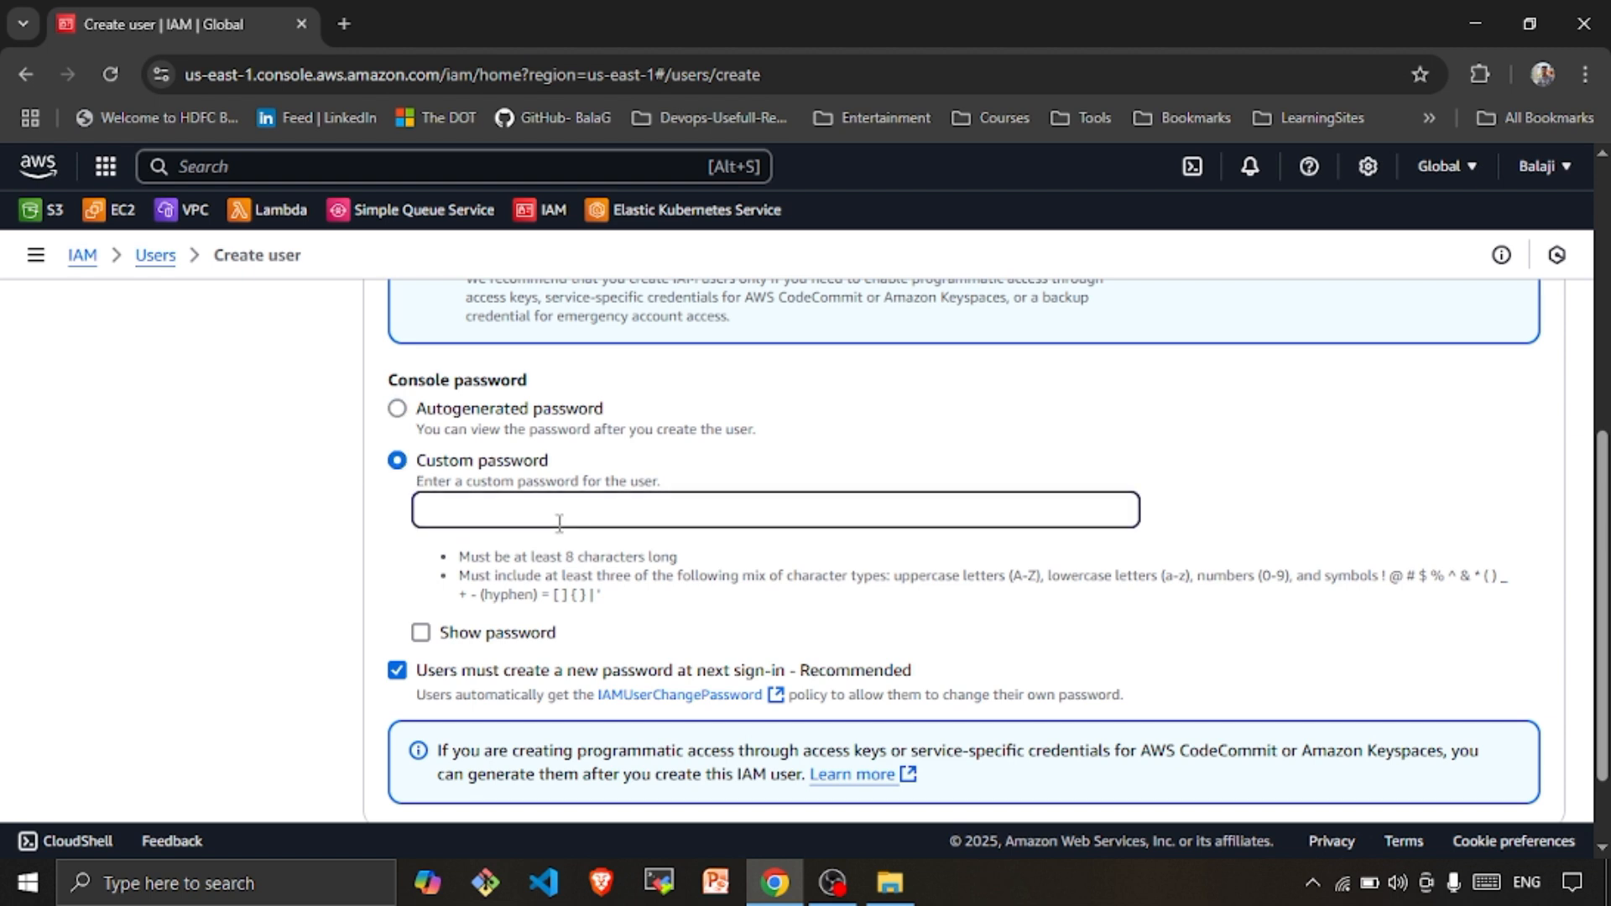
type("•••••••••")
scroll(579, 537, "down", 2)
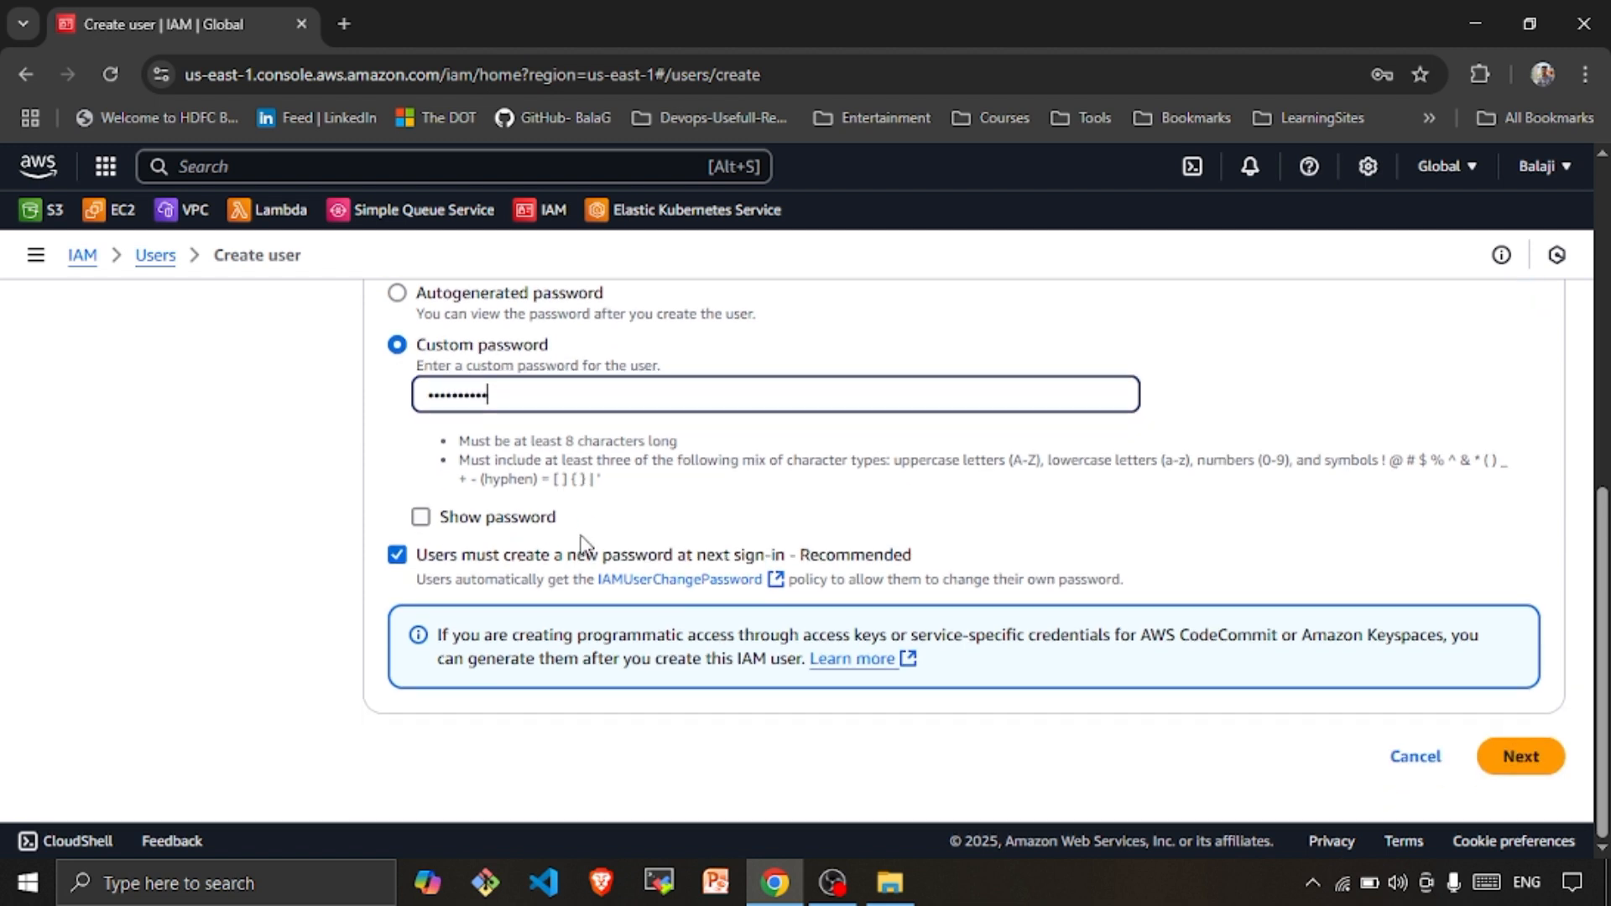
left_click(542, 518)
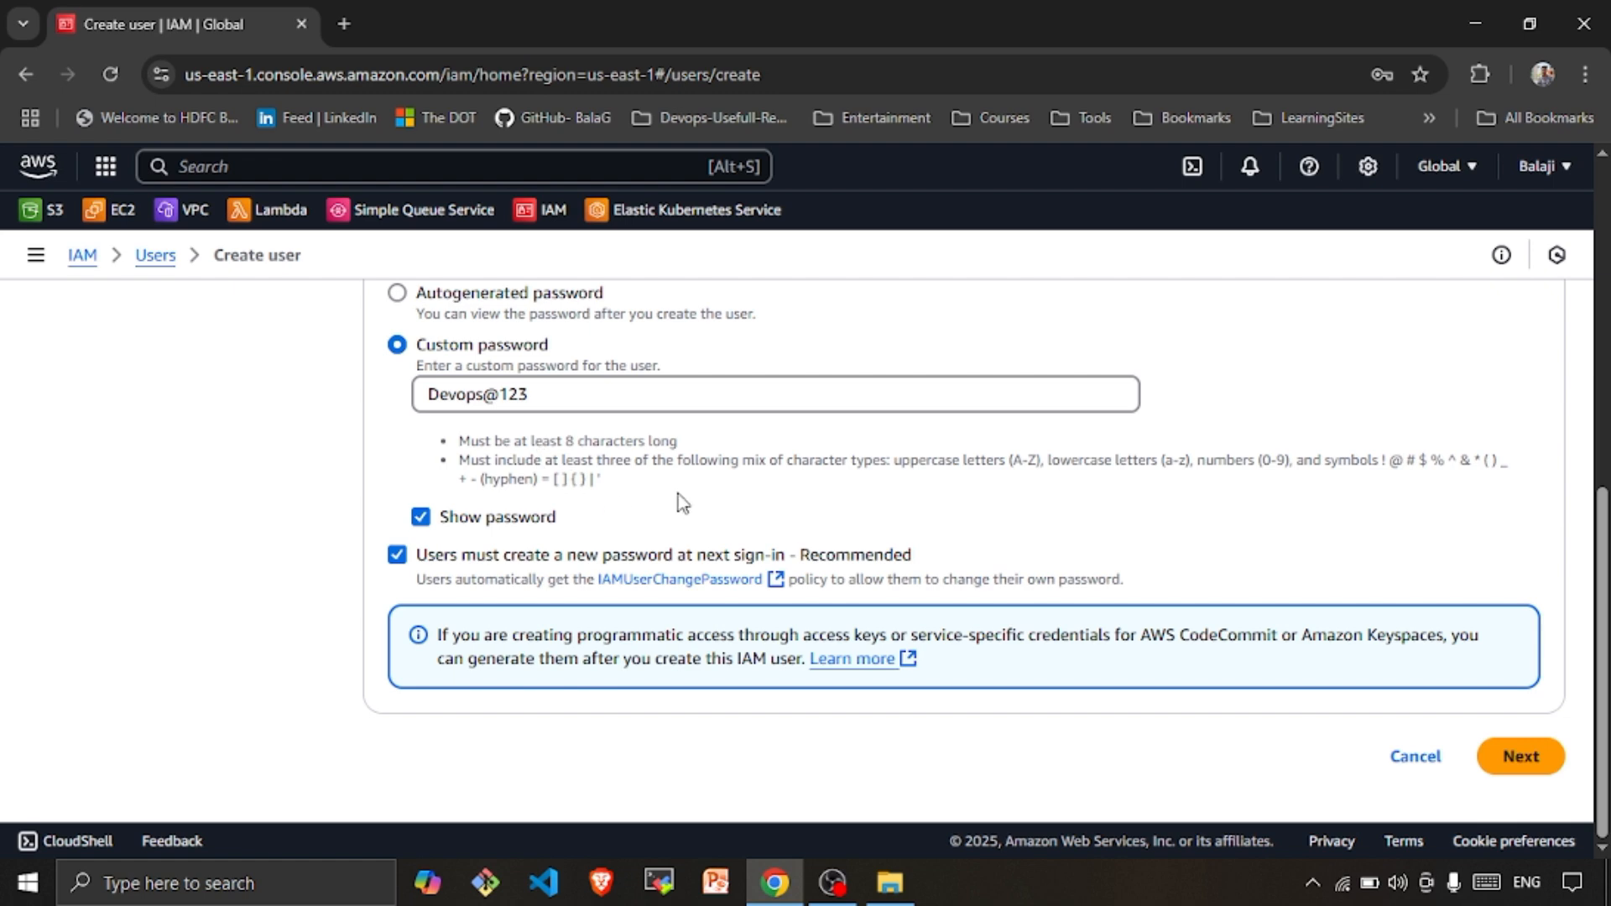
scroll(615, 495, "up", 4)
scroll(615, 495, "down", 4)
scroll(615, 495, "up", 4)
scroll(615, 495, "down", 4)
scroll(527, 470, "up", 2)
scroll(527, 469, "down", 2)
Decline saving the password, skip permissions and review, and create devuser
left_click(1527, 764)
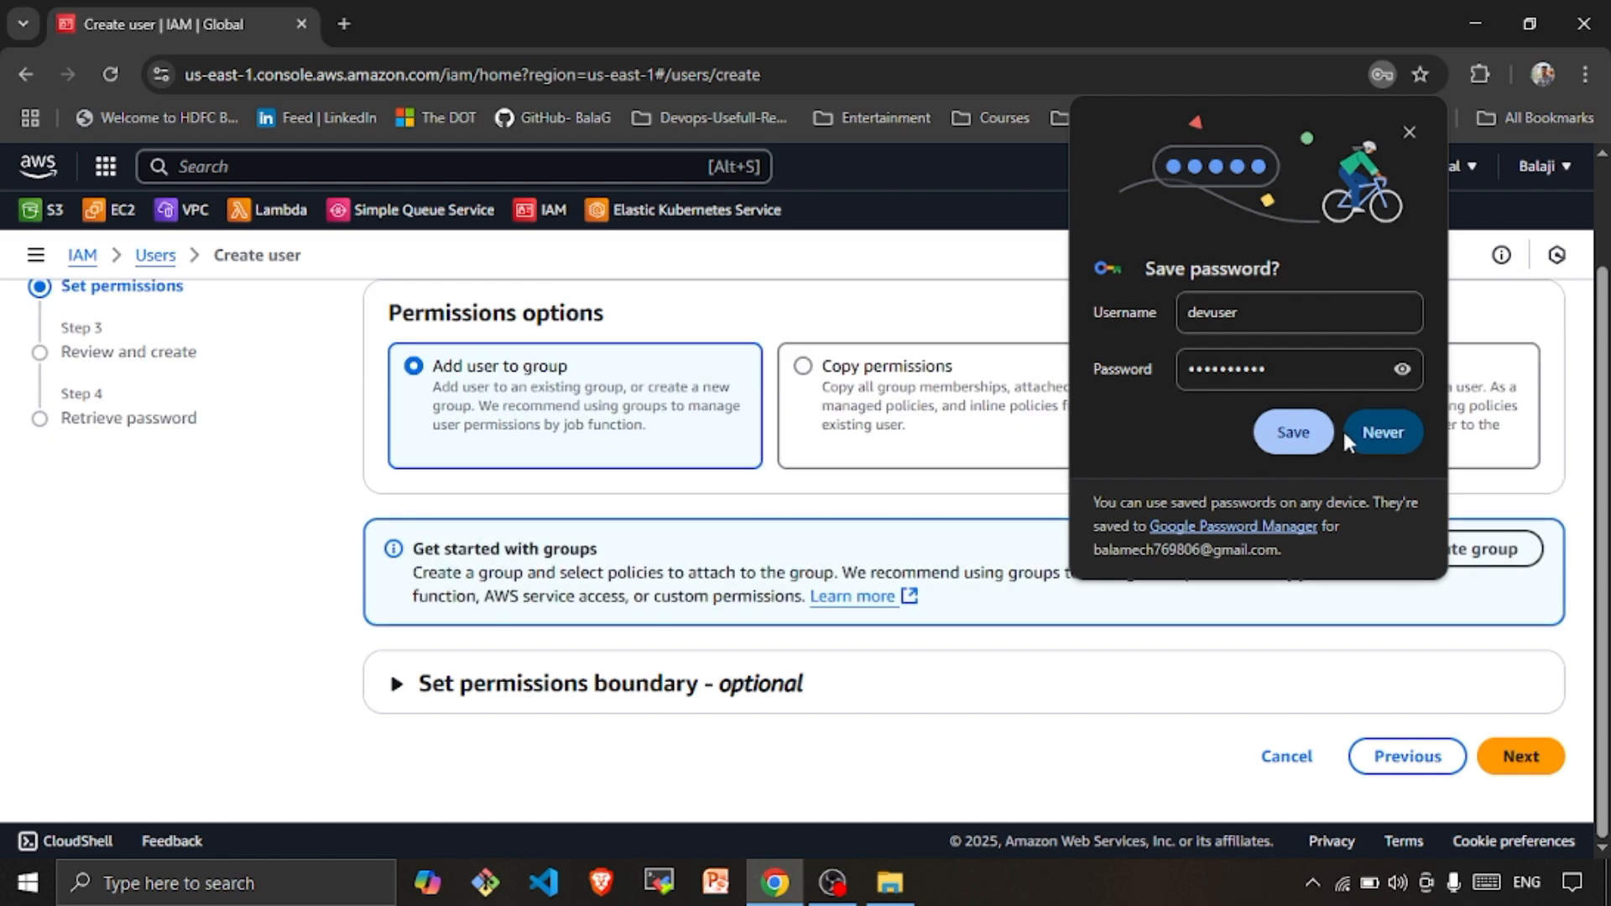
left_click(1376, 430)
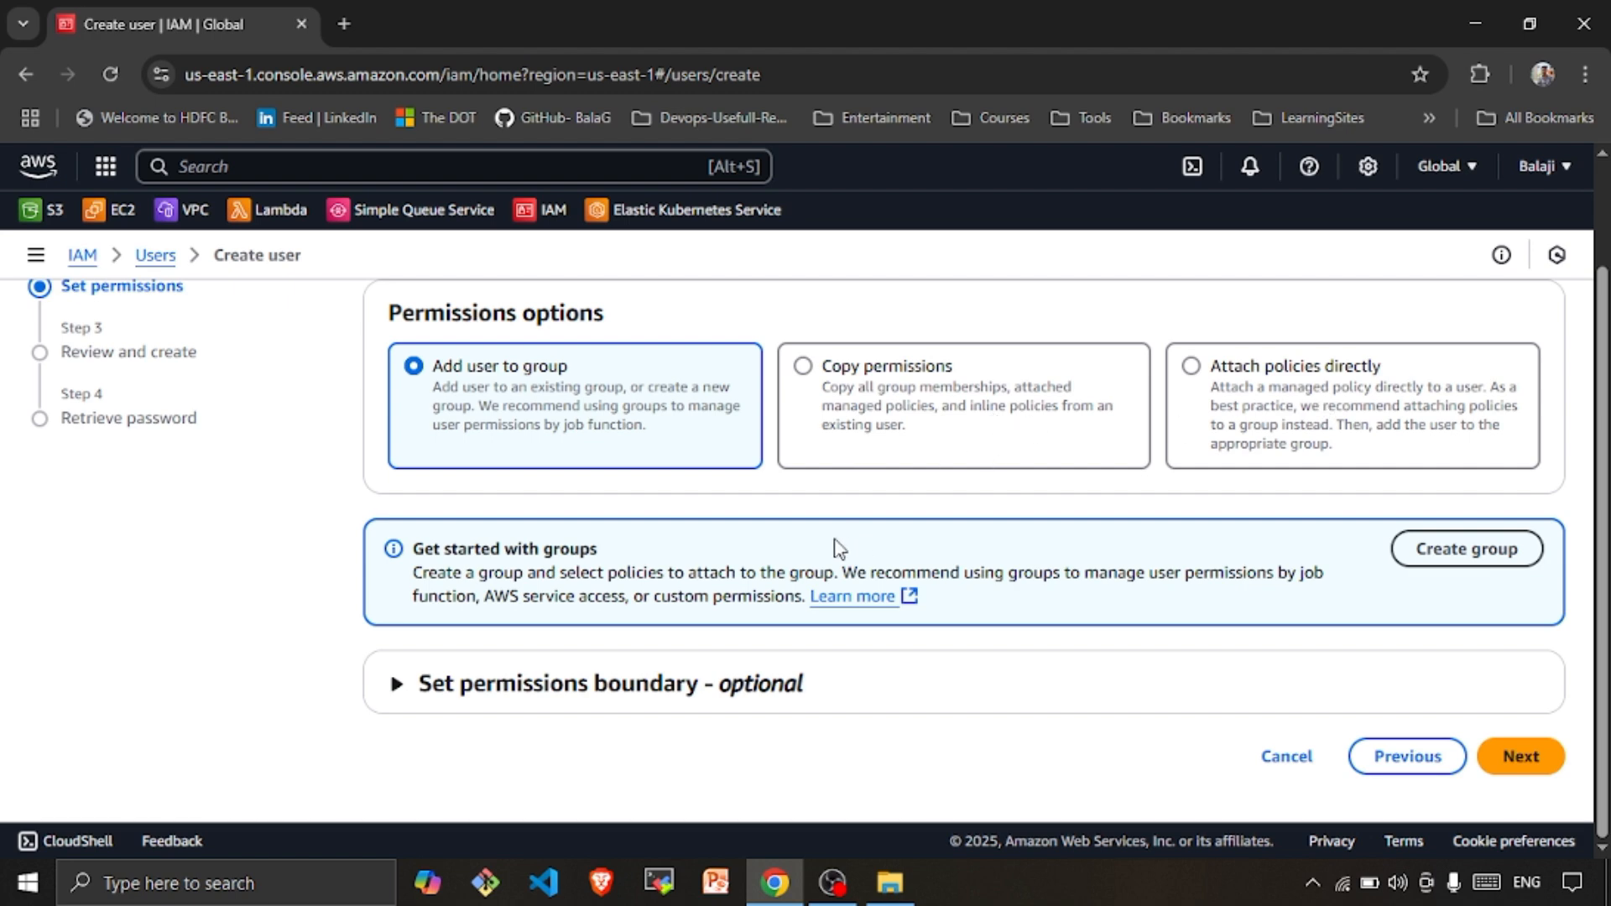
scroll(839, 550, "up", 1)
scroll(839, 550, "down", 1)
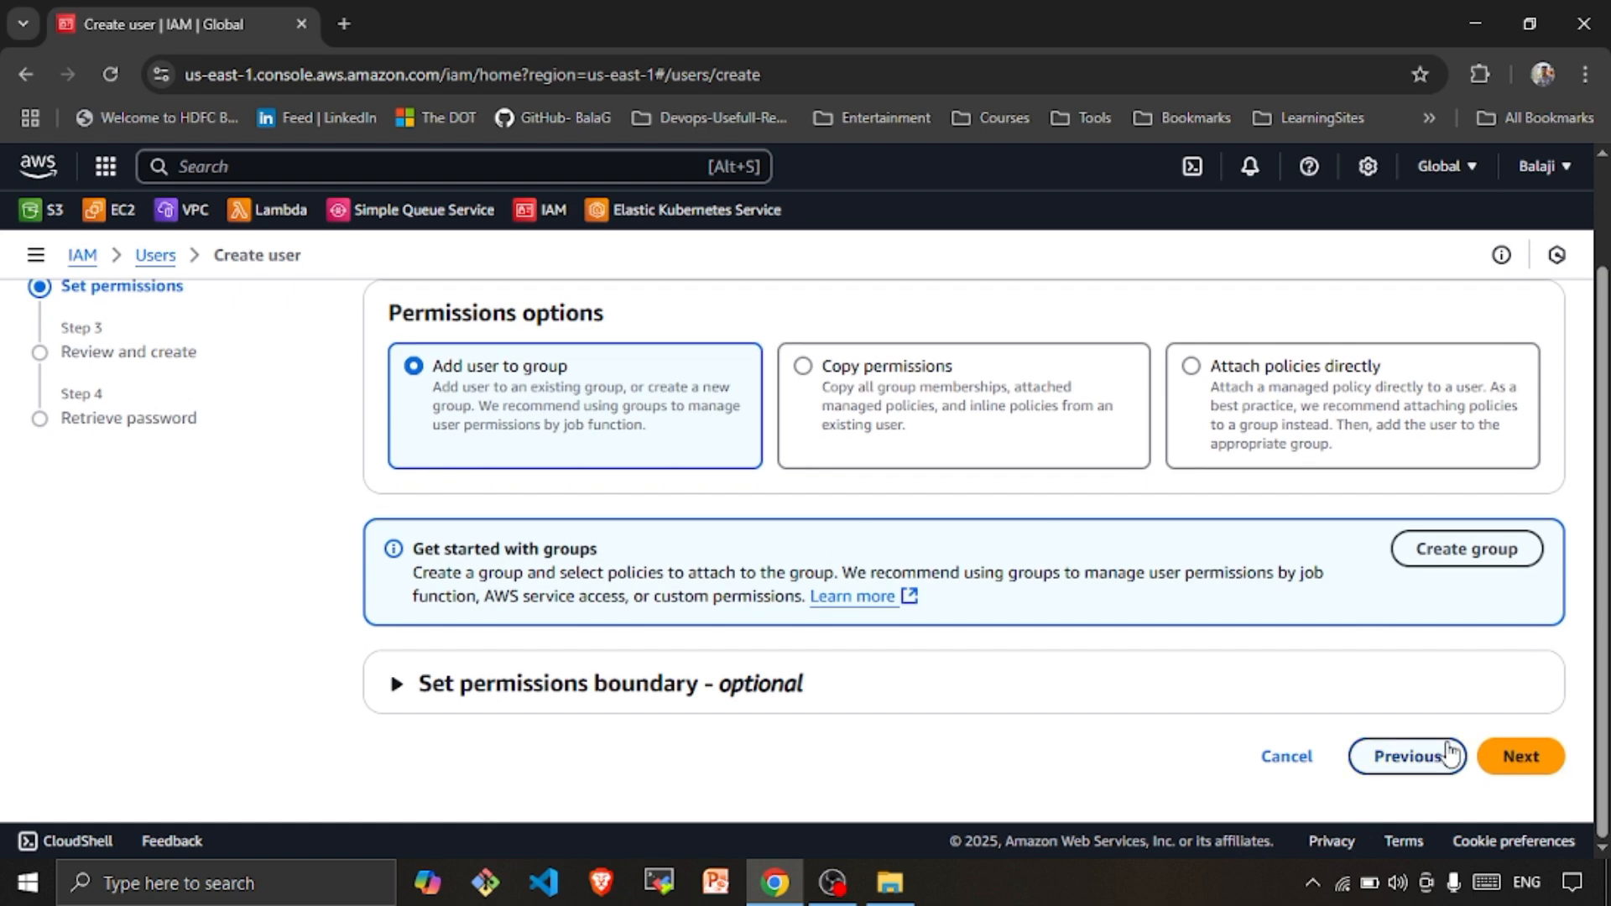
left_click(1552, 759)
scroll(787, 618, "up", 2)
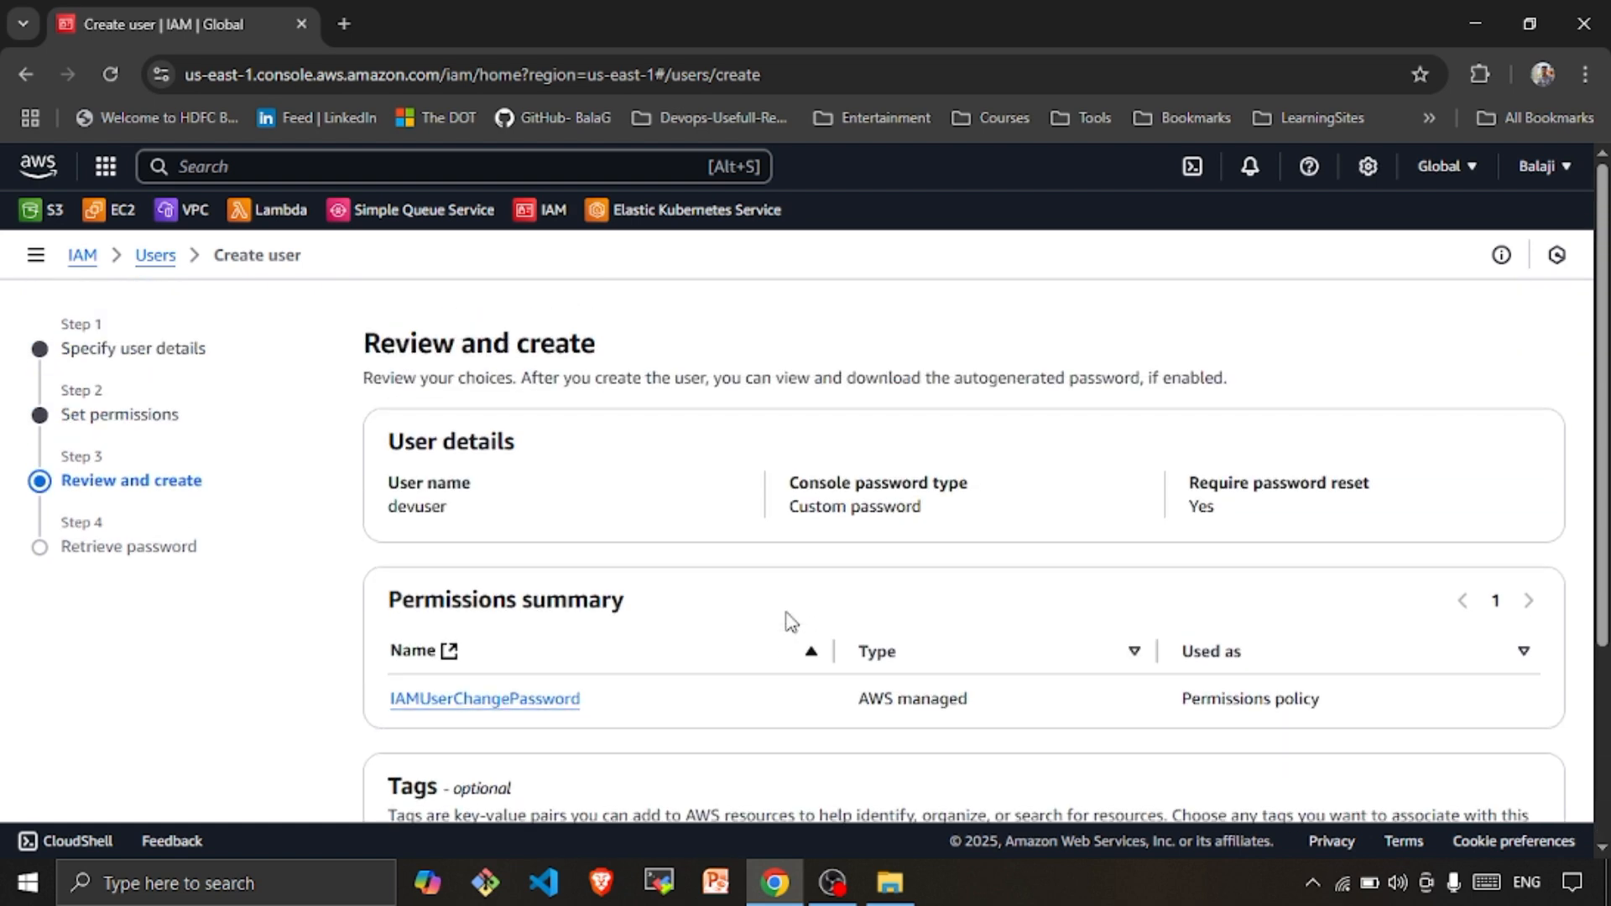
scroll(787, 618, "down", 4)
scroll(735, 673, "up", 3)
scroll(735, 673, "down", 3)
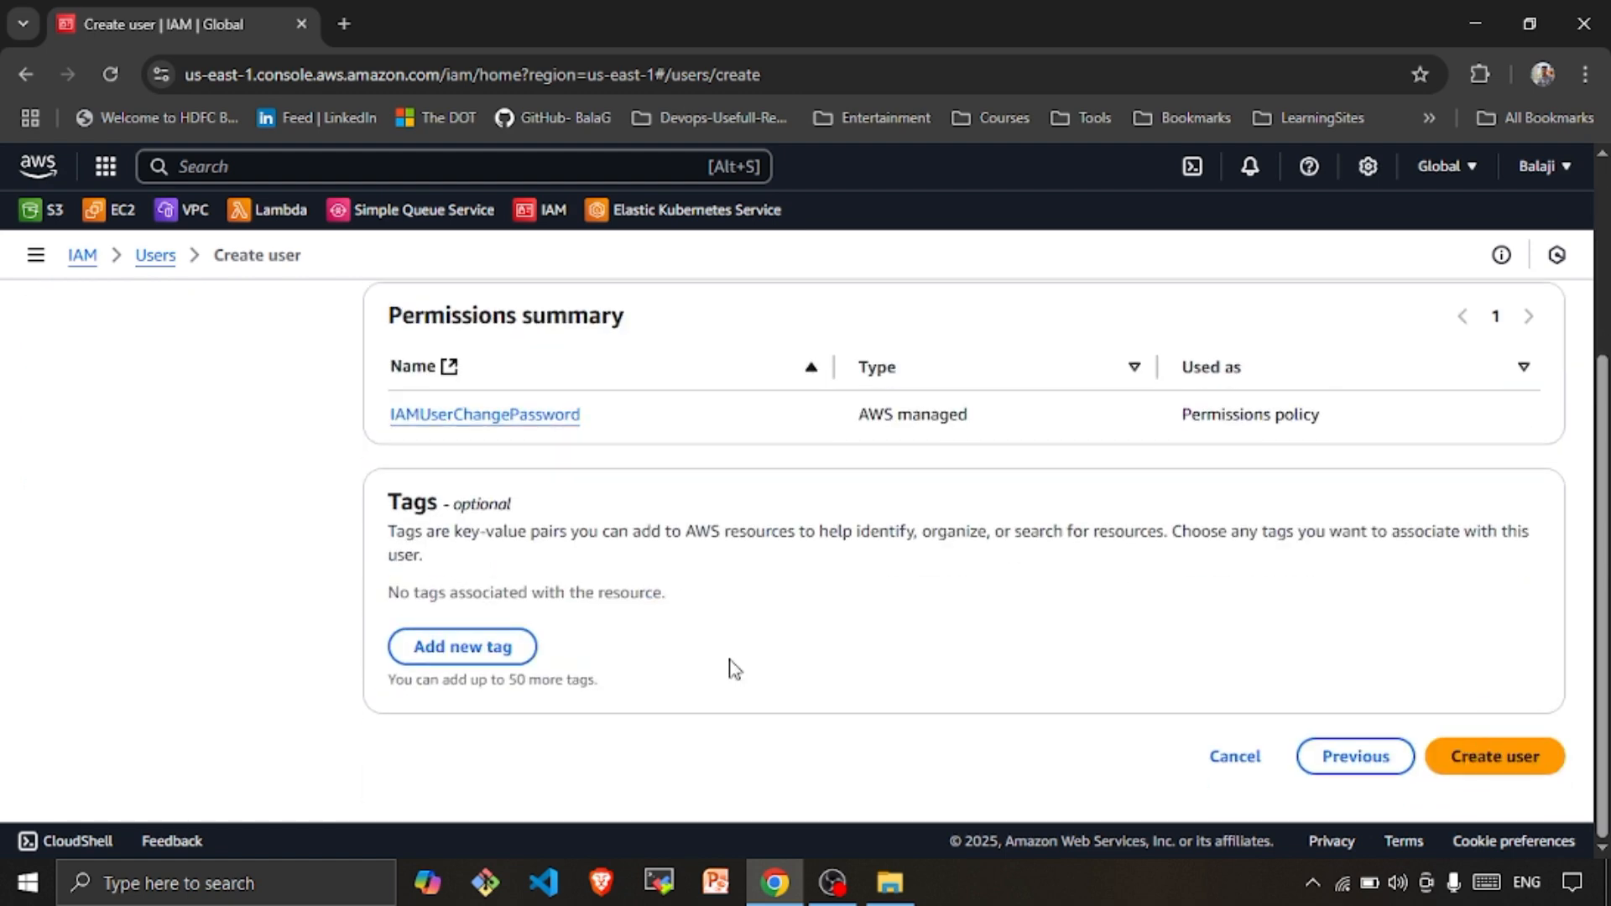
left_click(1483, 779)
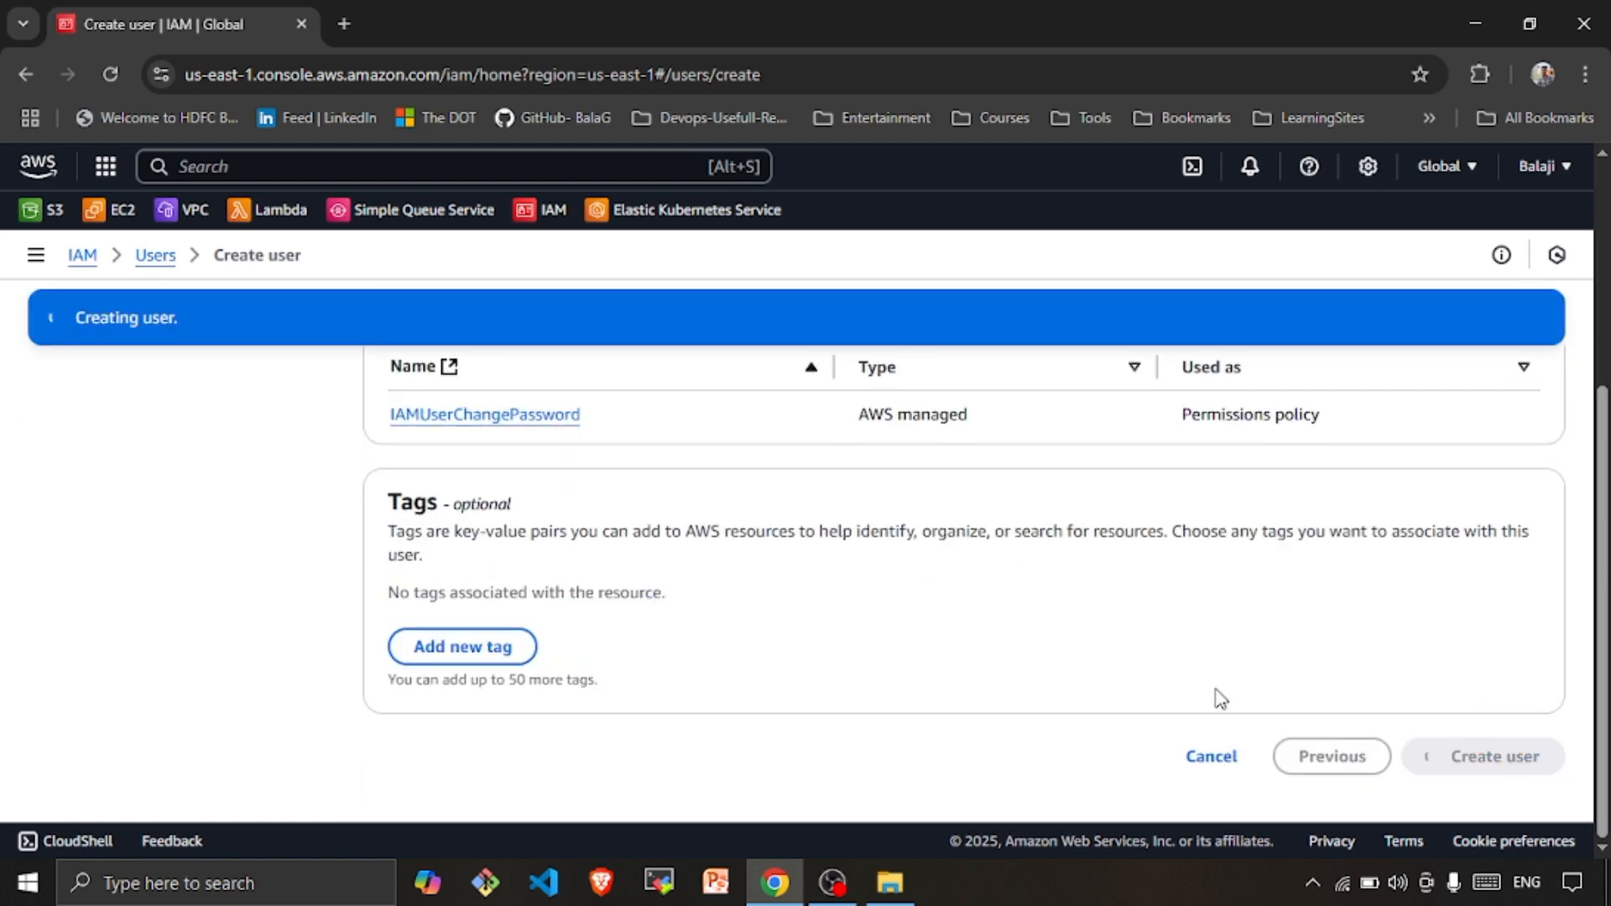
scroll(1217, 689, "up", 2)
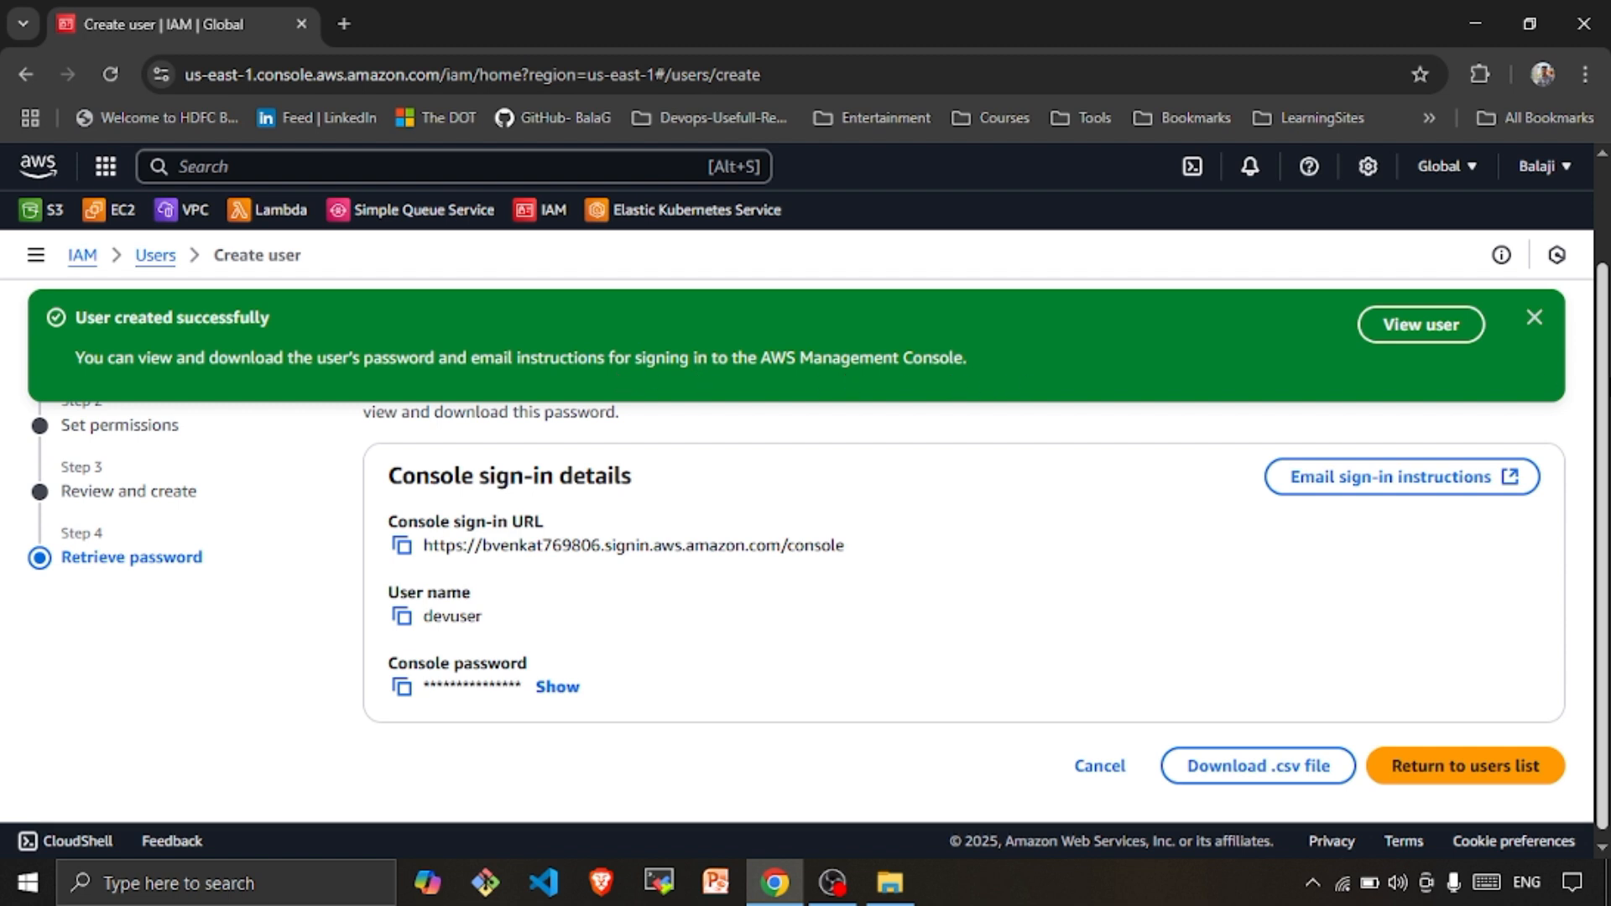
Copy the console sign-in URL and load it in a new incognito window
left_click(1542, 323)
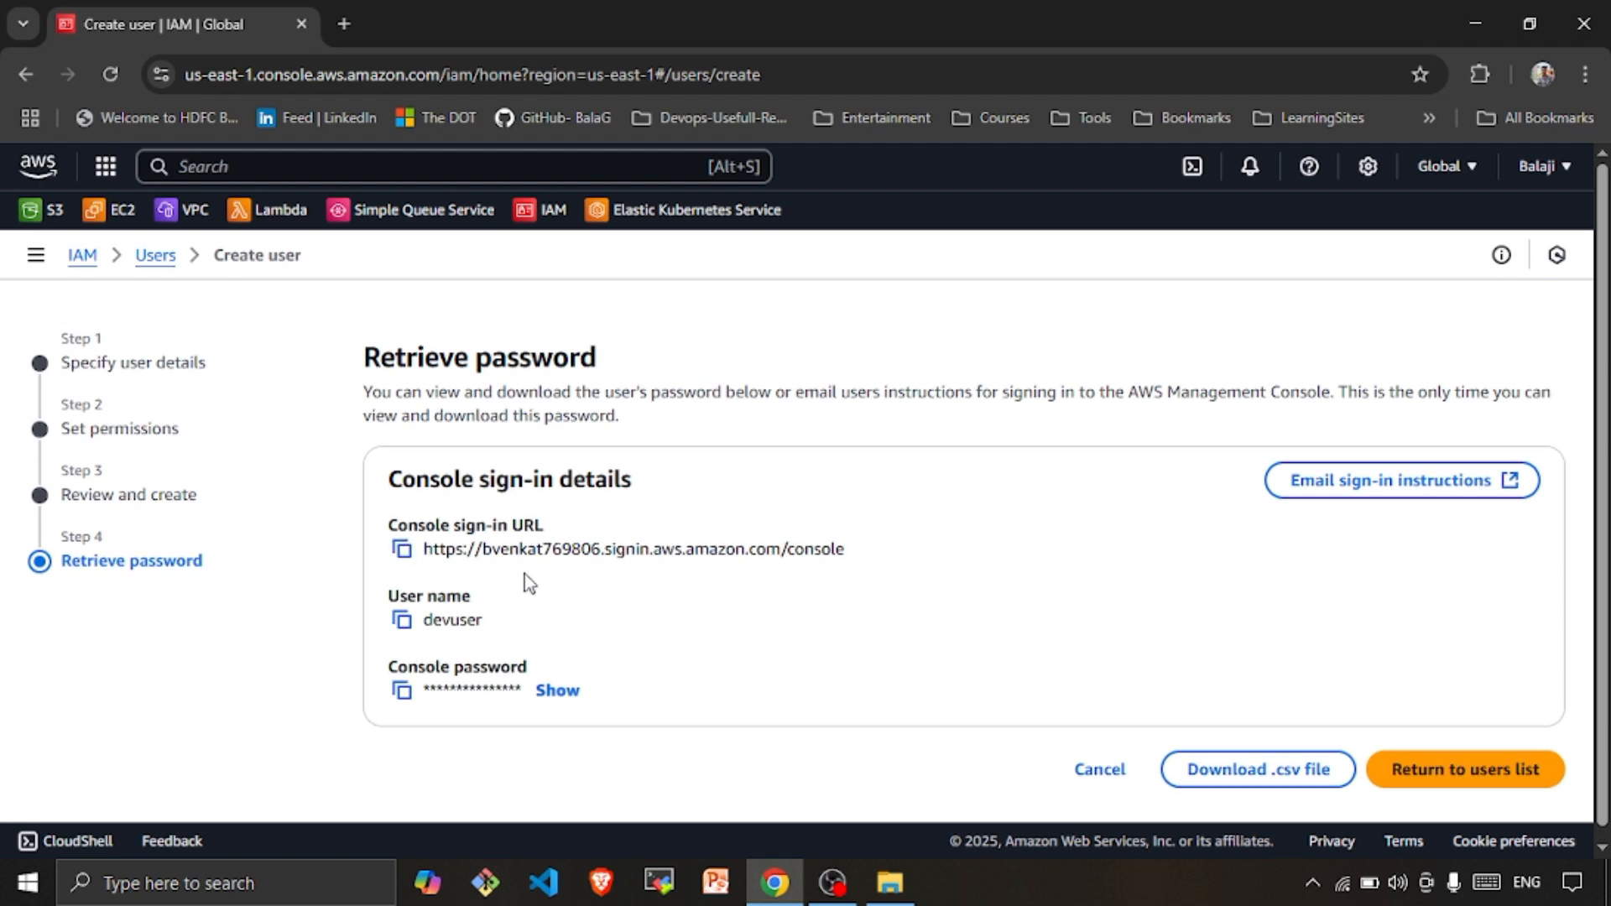
scroll(726, 631, "down", 1)
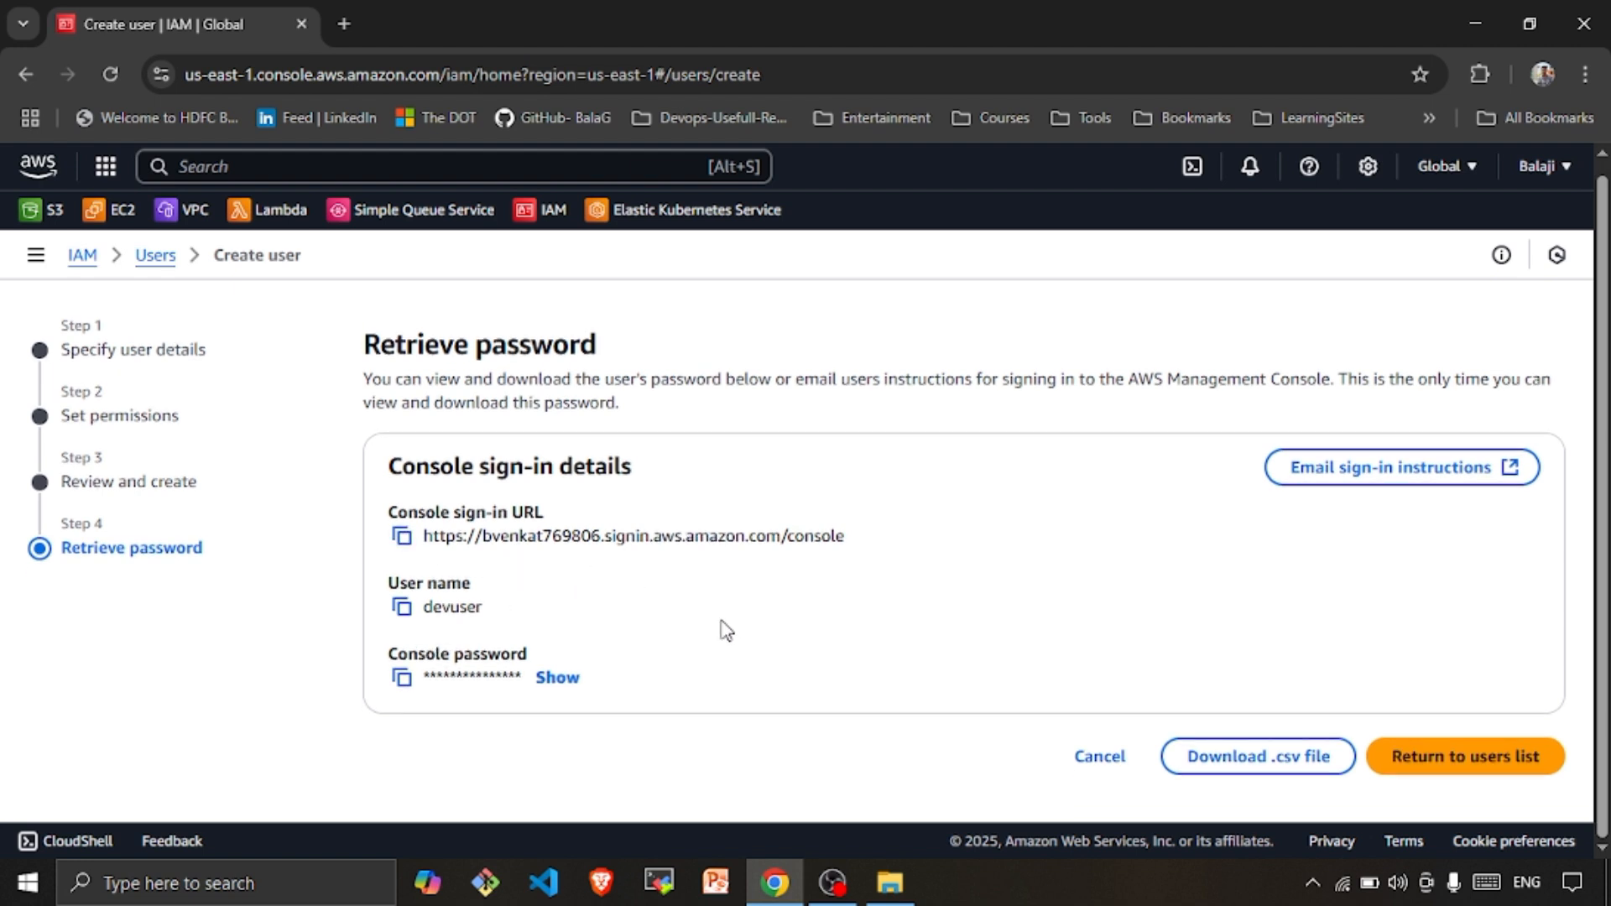
scroll(727, 630, "up", 1)
scroll(723, 629, "down", 1)
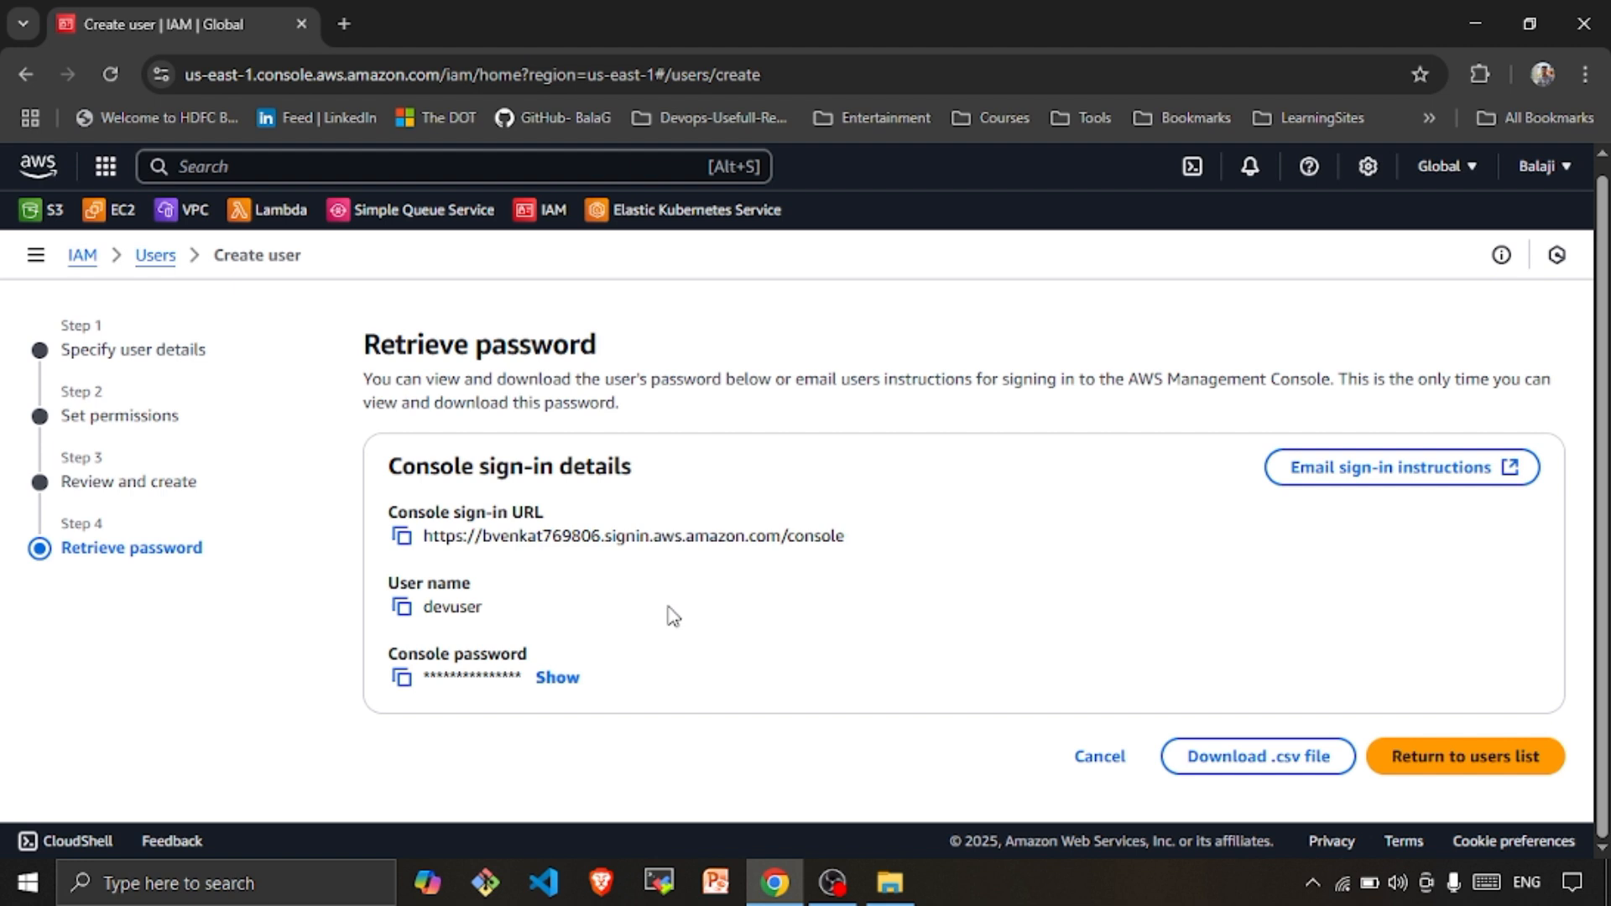
left_click(402, 536)
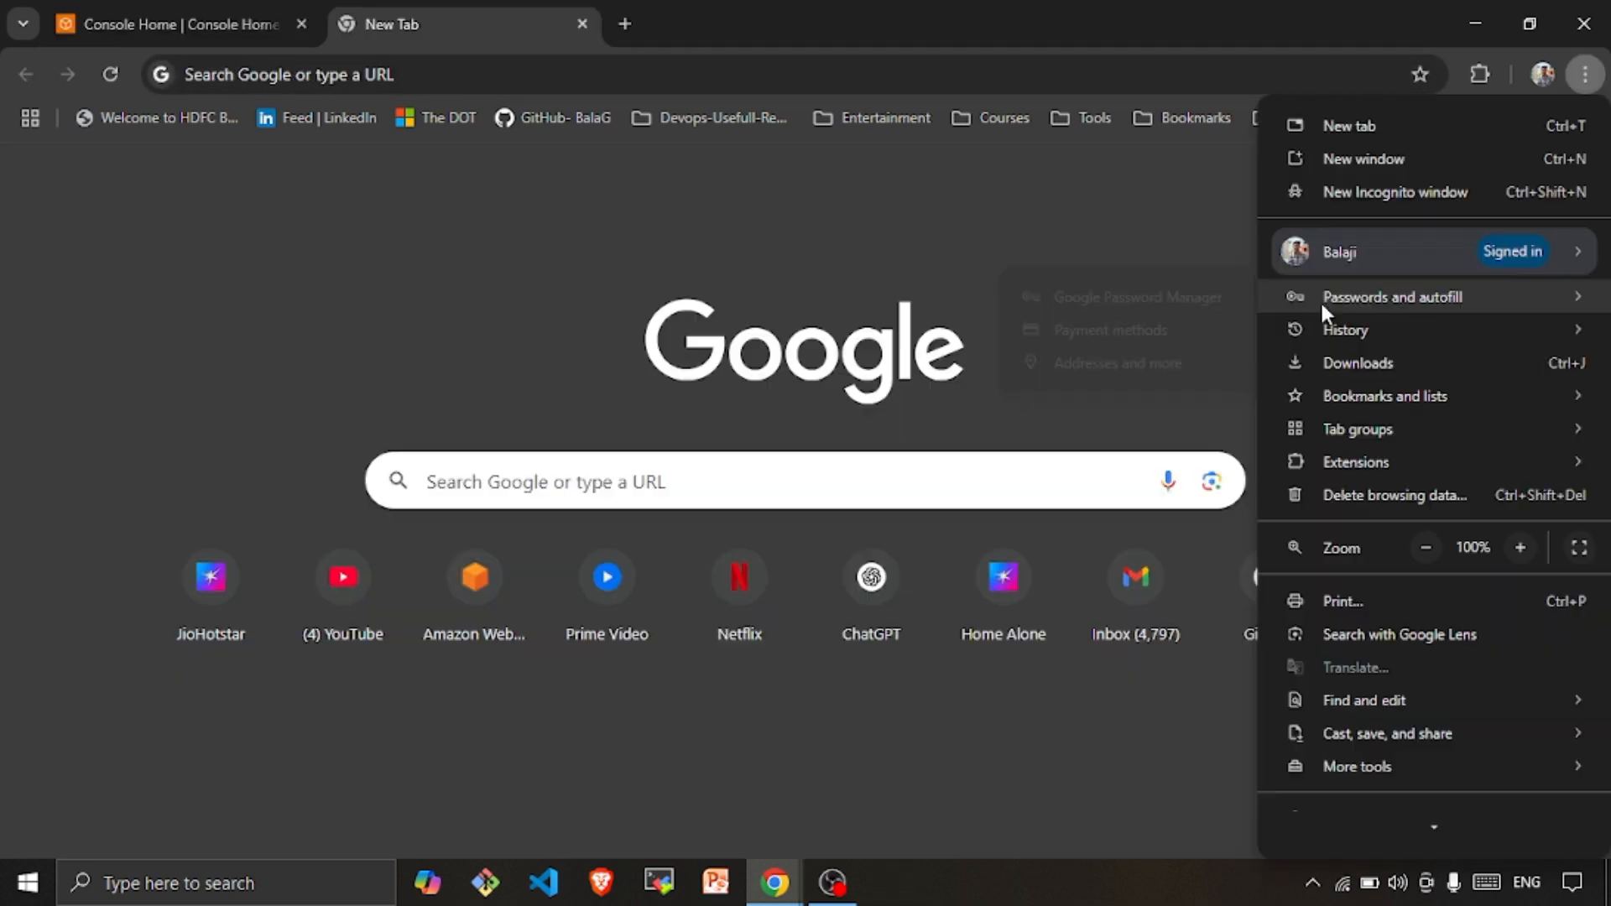
left_click(1395, 189)
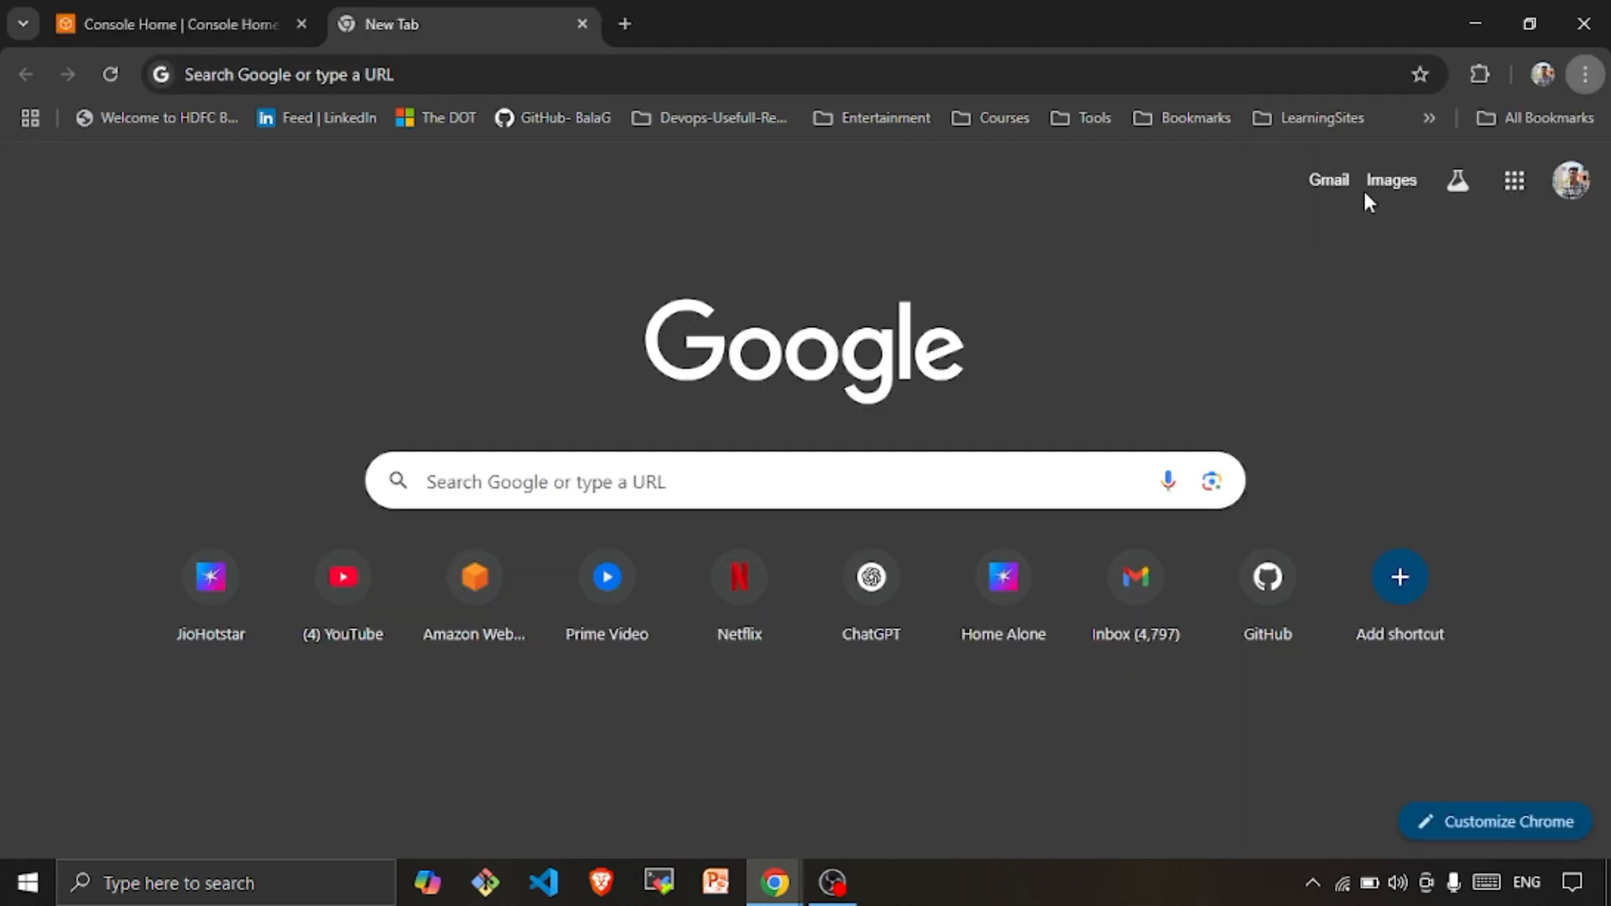
right_click(431, 74)
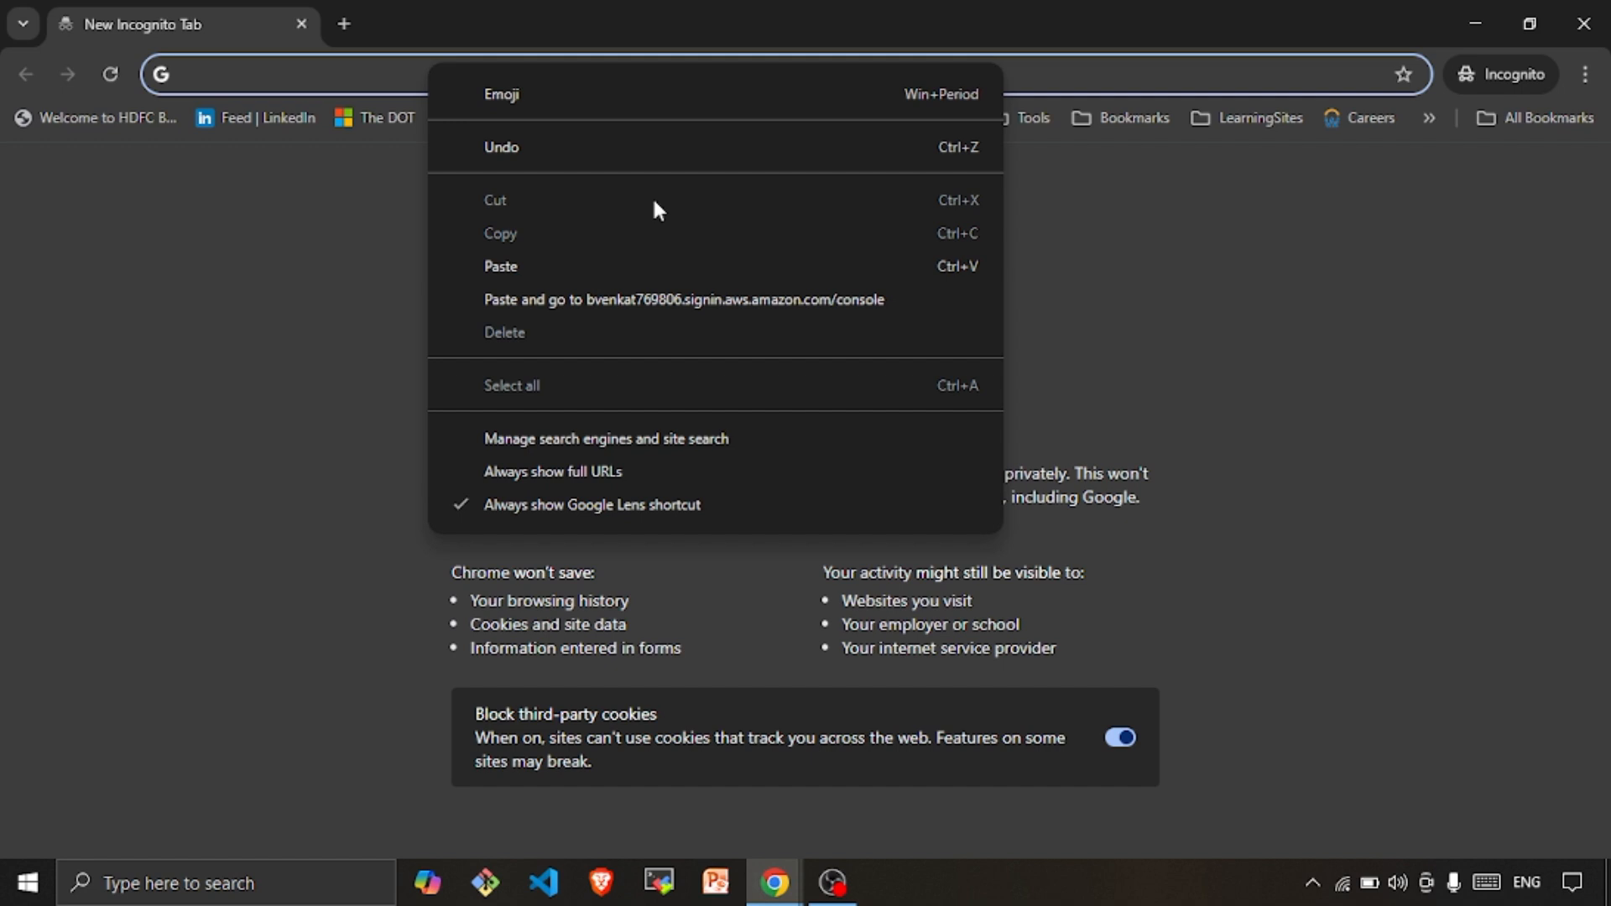
left_click(650, 291)
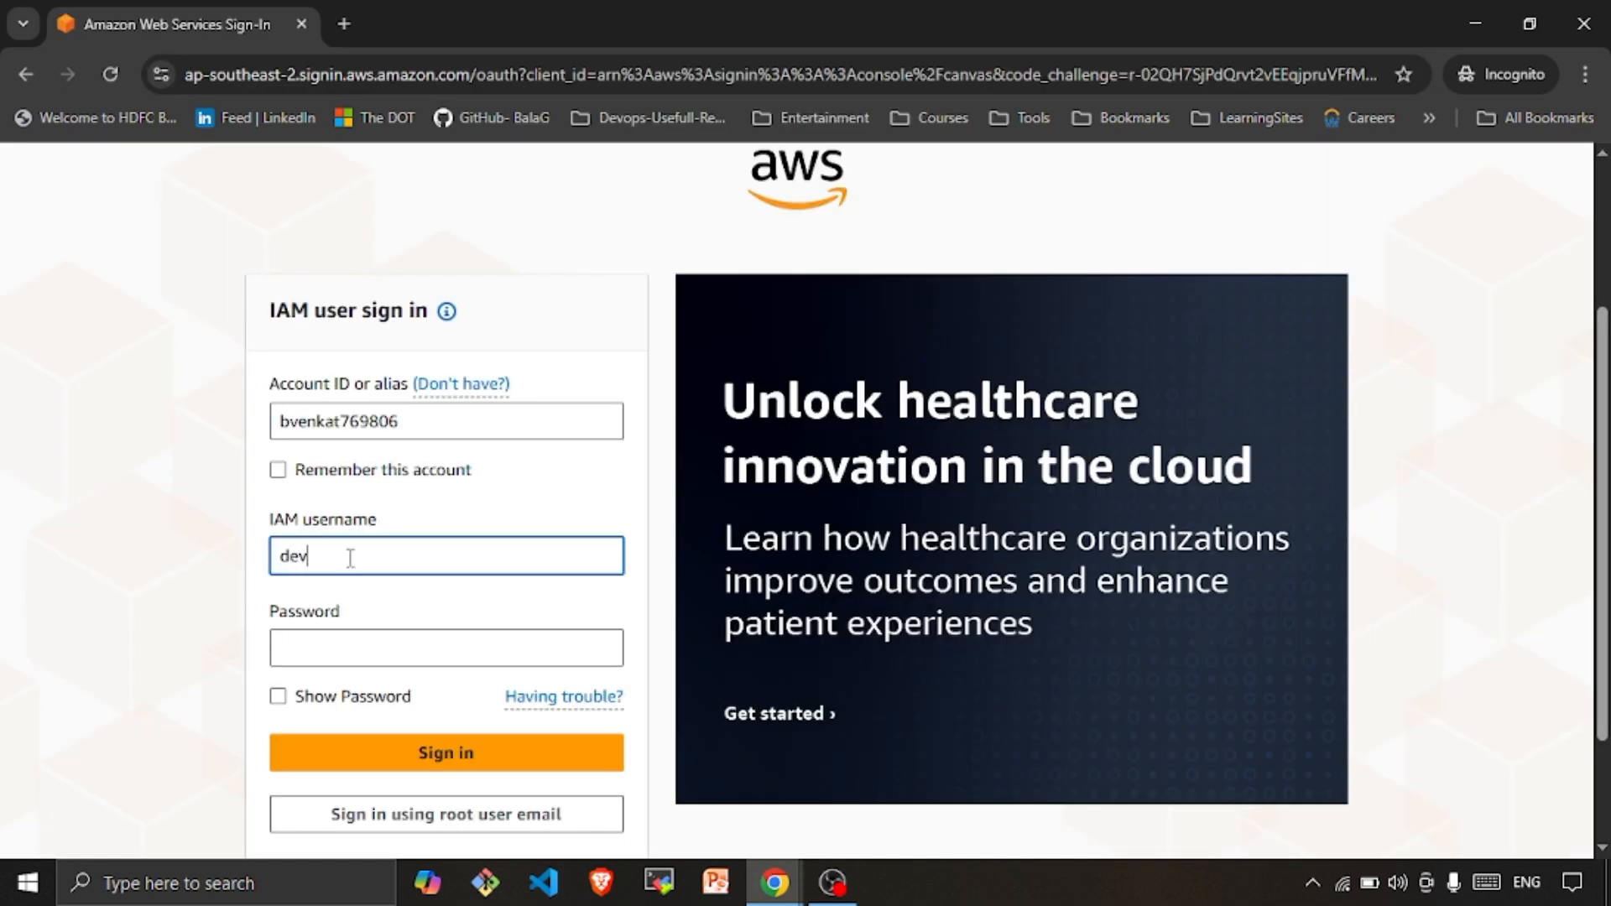
Sign in with devuser's user name and initial password
type("user")
left_click(325, 644)
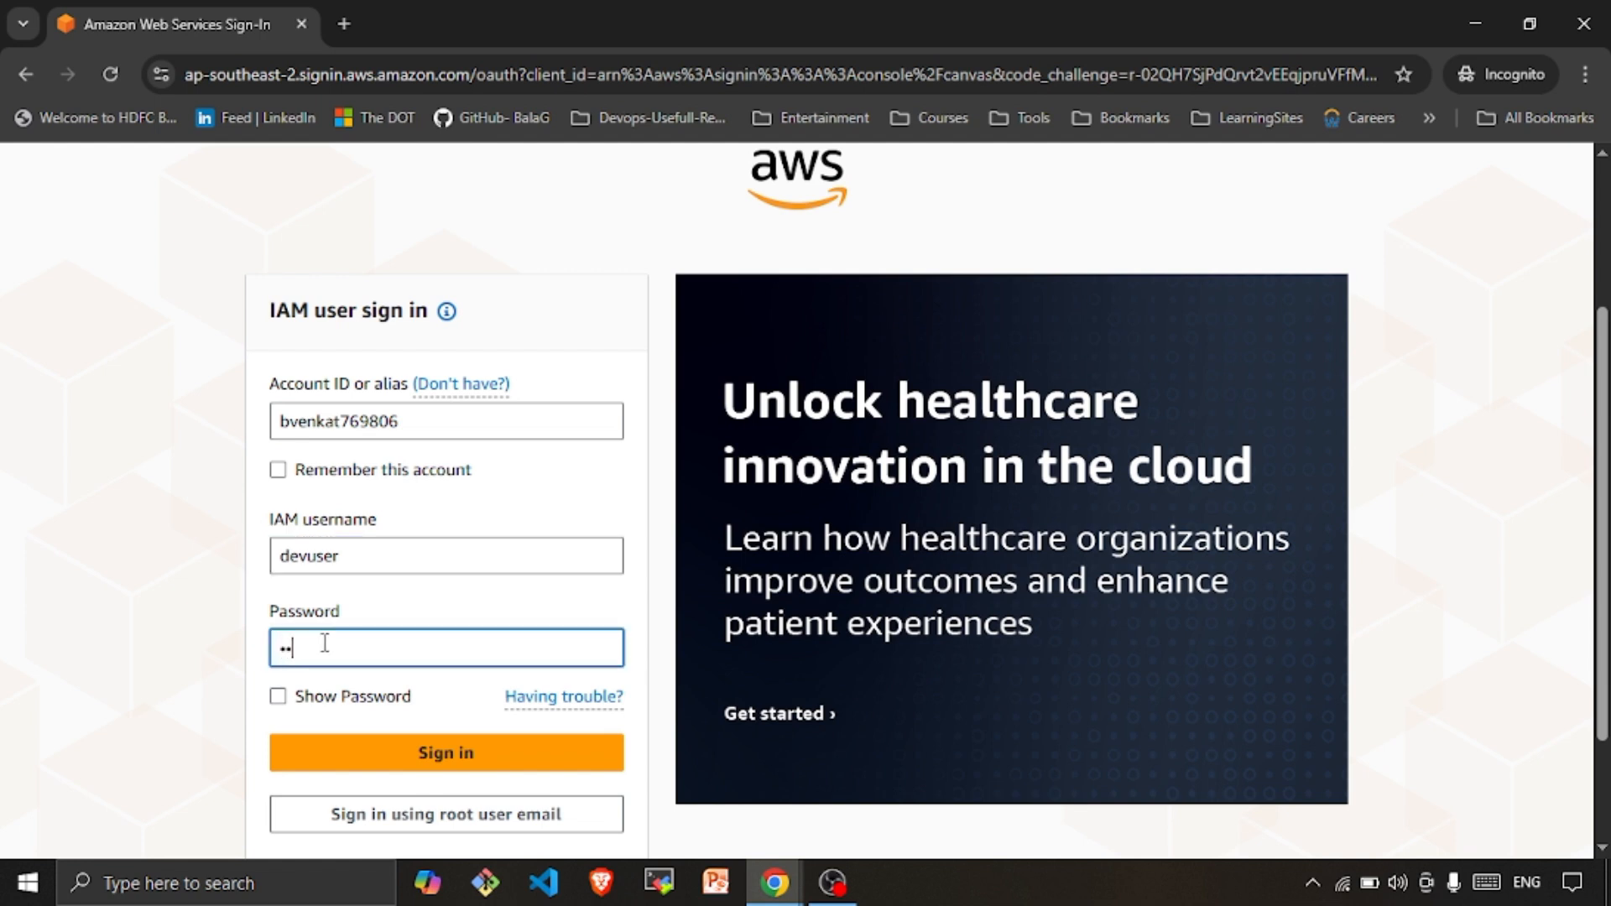
type("•••••••••")
left_click(384, 752)
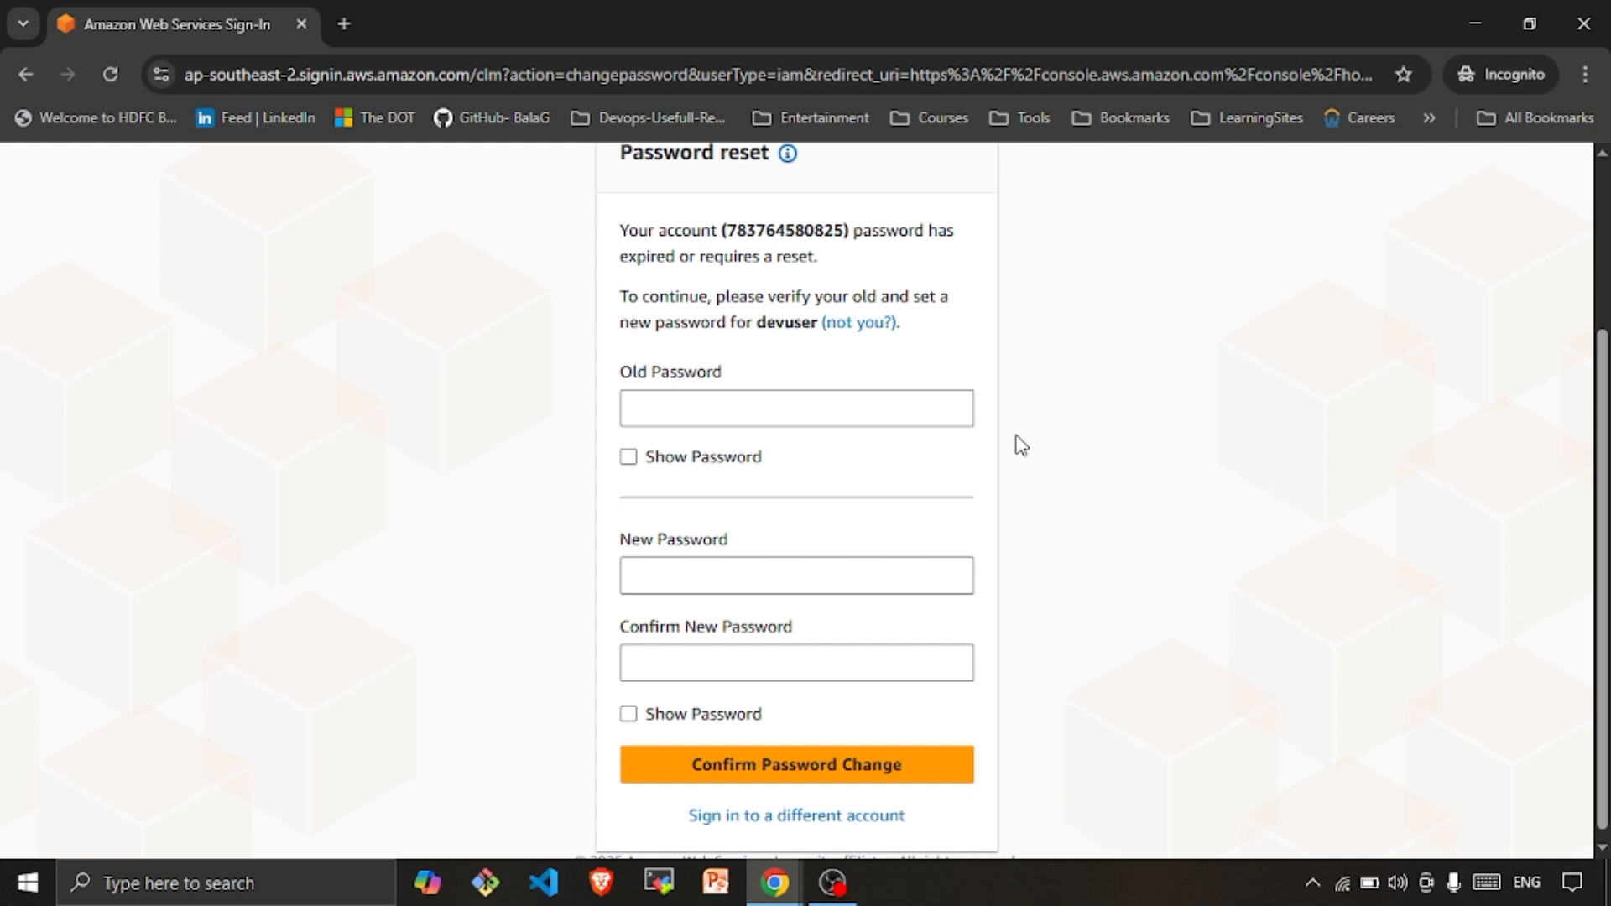
Enter the old password and a new password twice, confirm, and continue to sign in
left_click(701, 412)
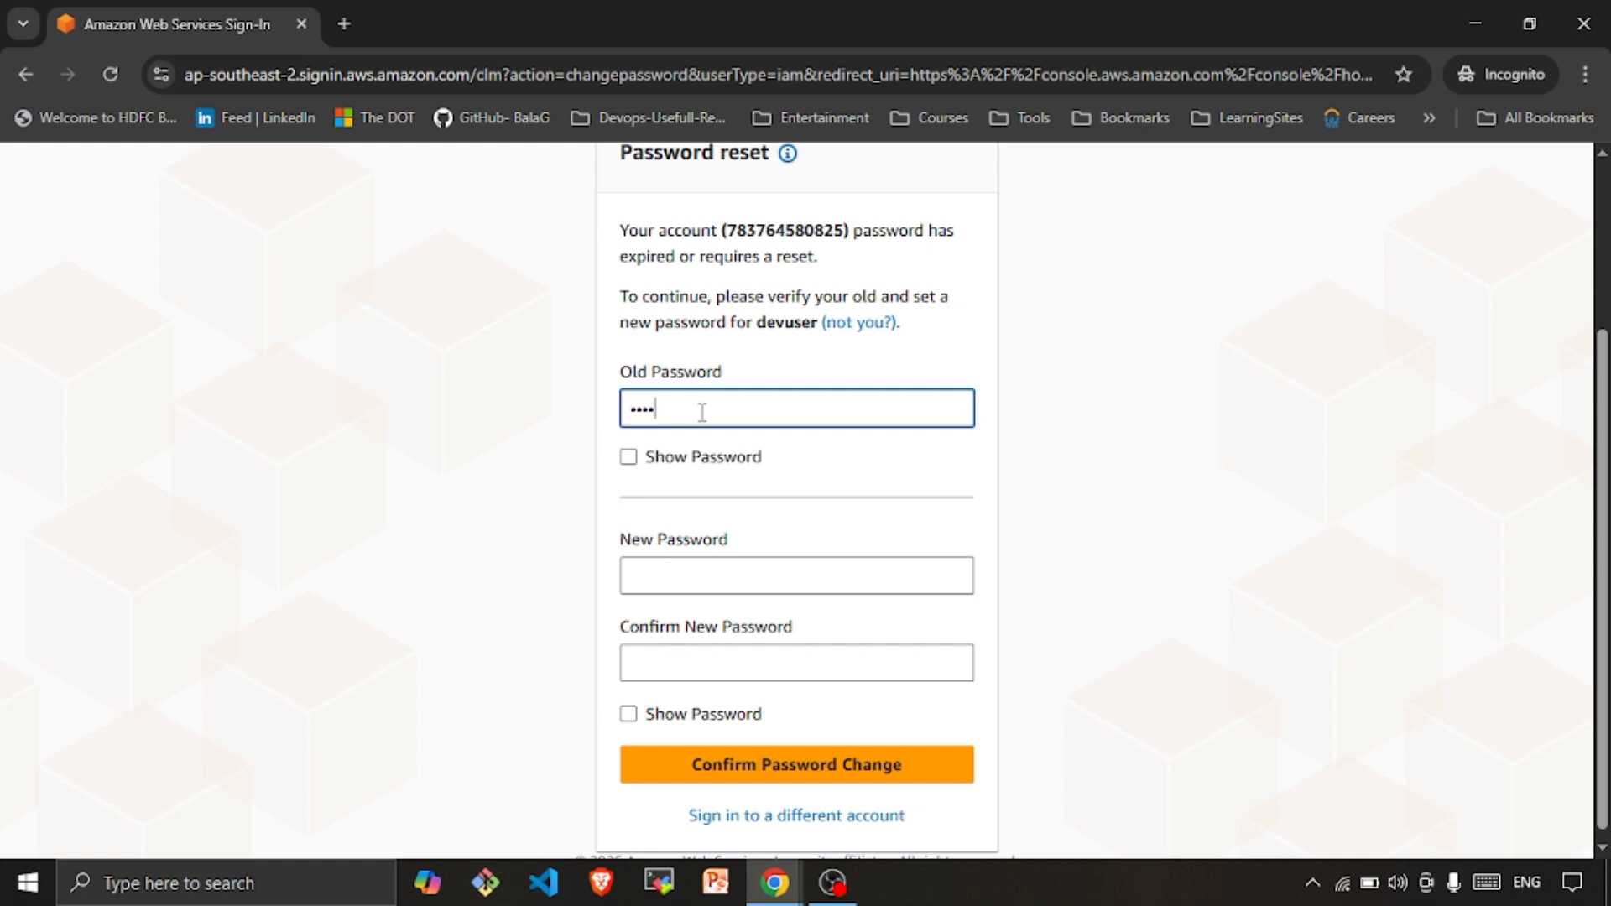
type("••••••••")
left_click(675, 571)
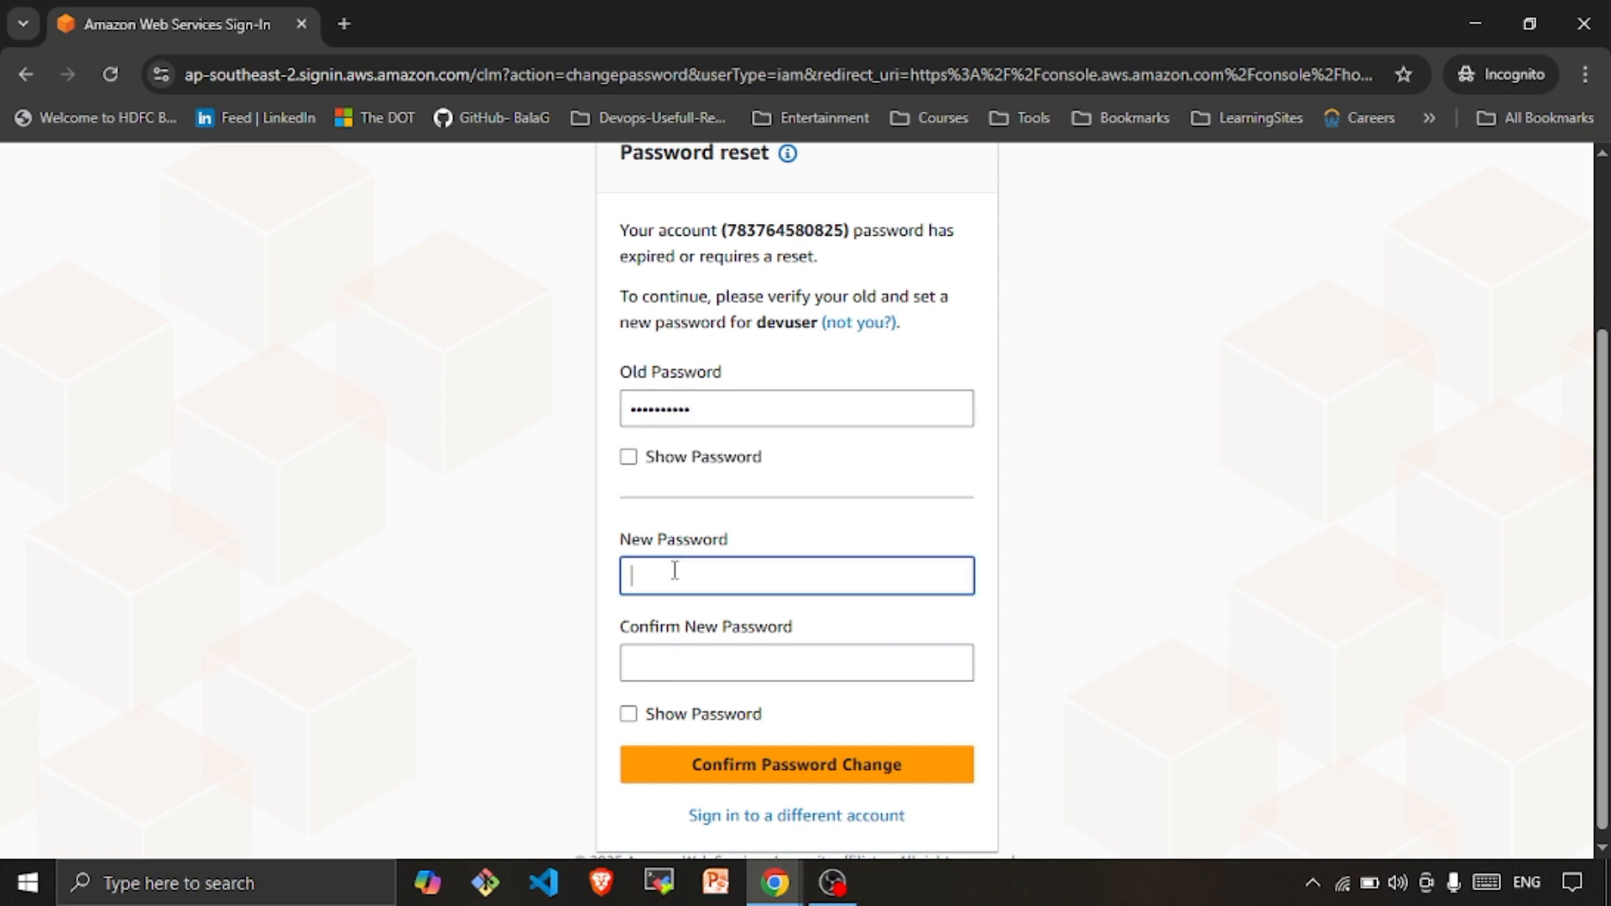
type("•••••••••••")
left_click(692, 659)
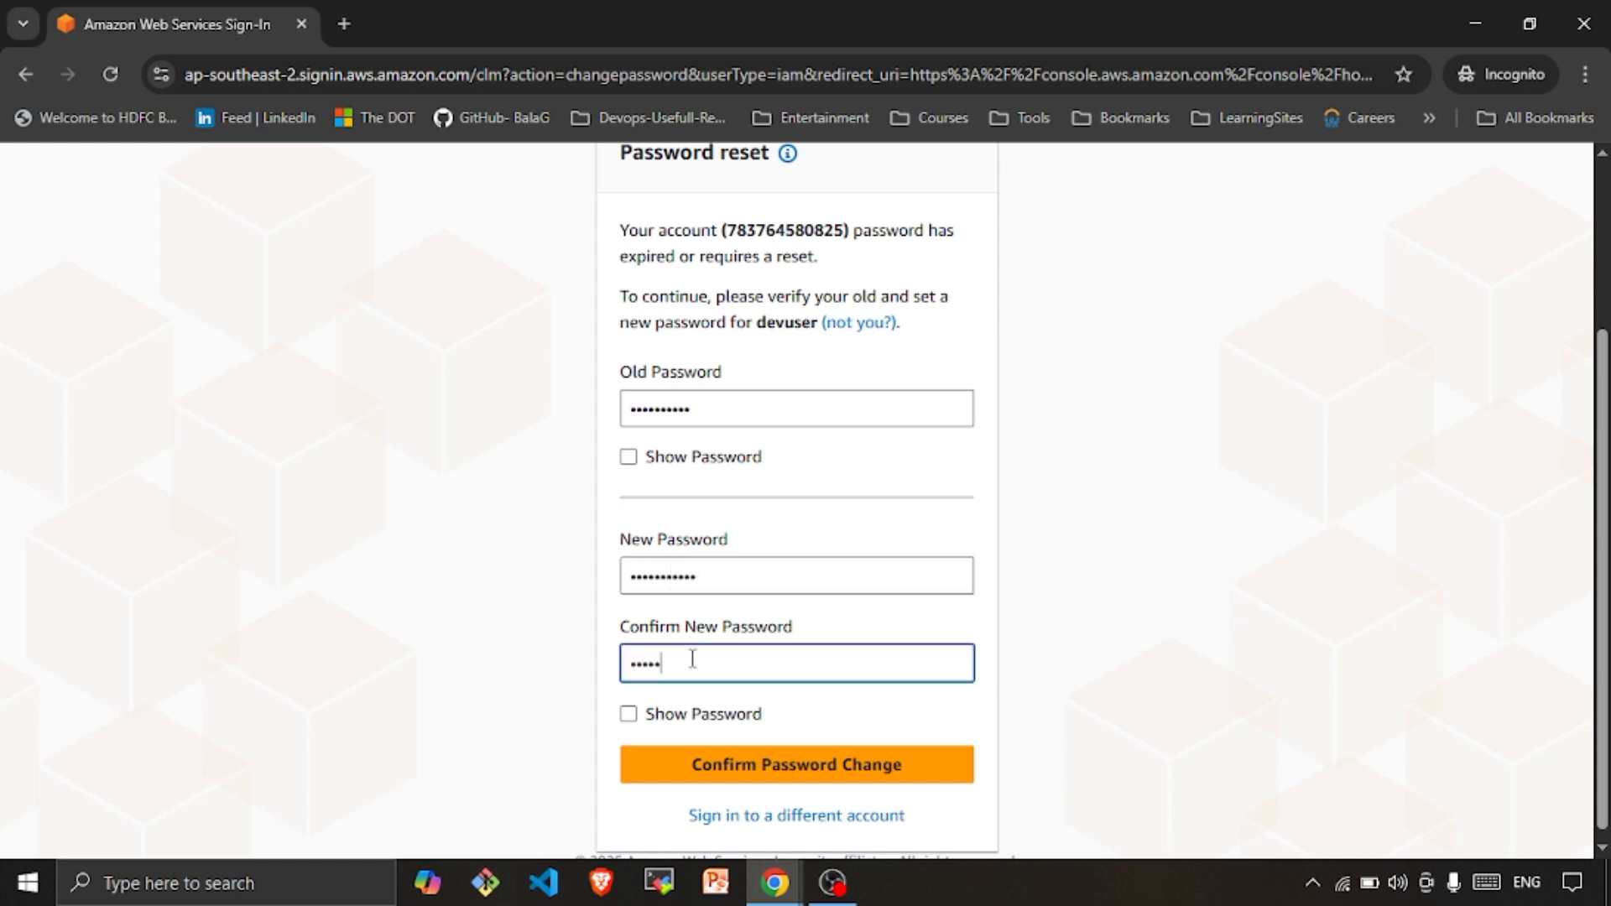
type("••••••••••••")
left_click(822, 765)
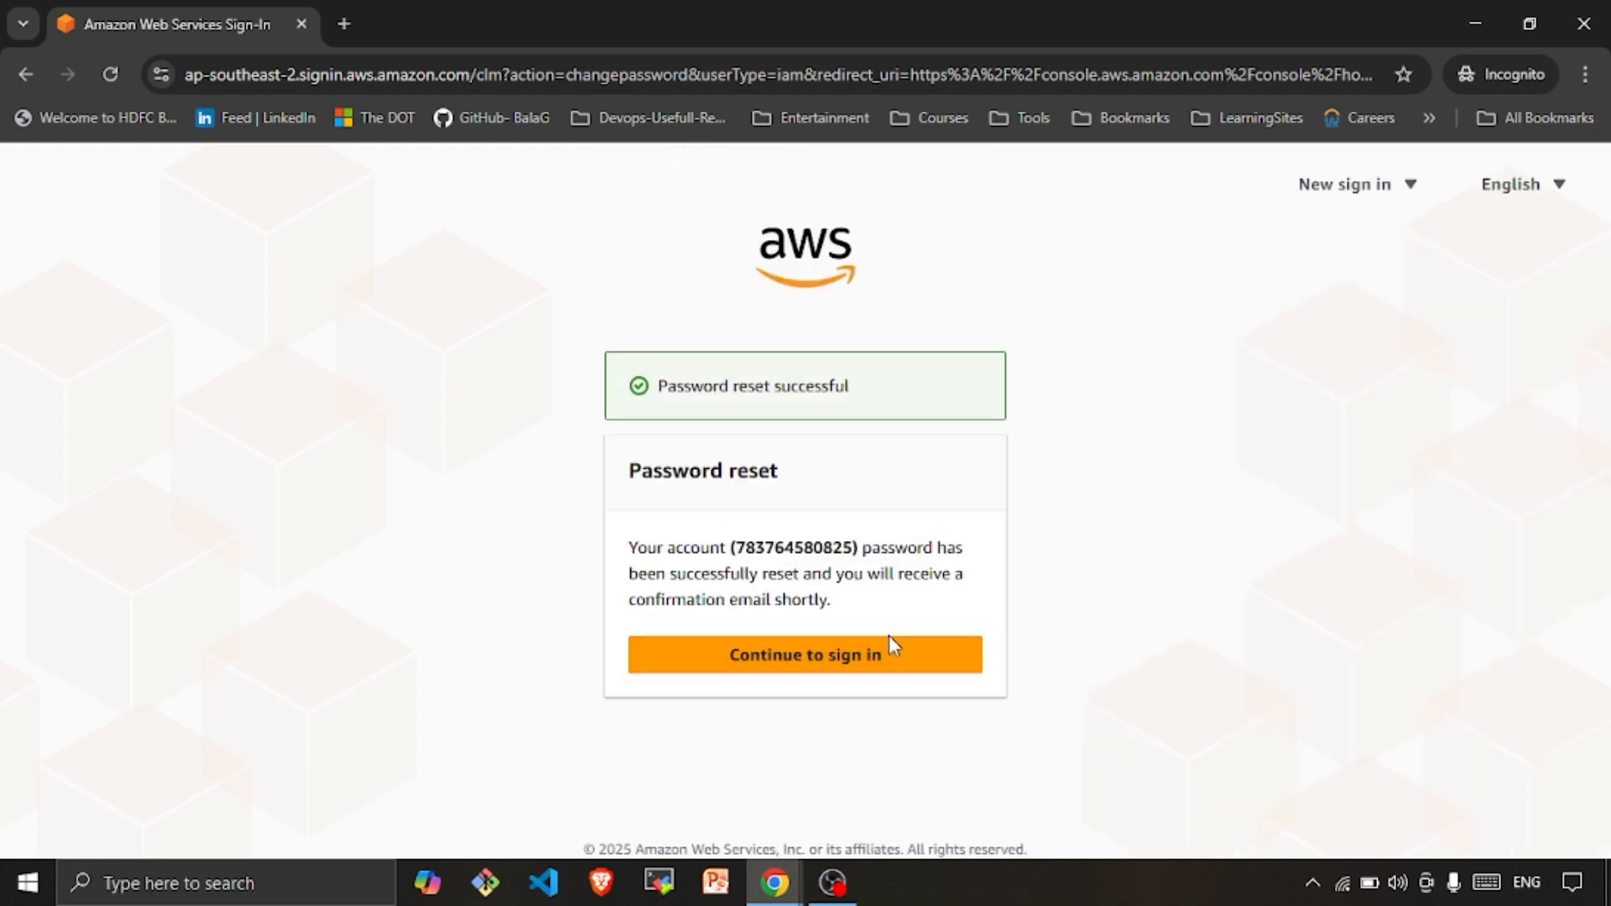
left_click(865, 663)
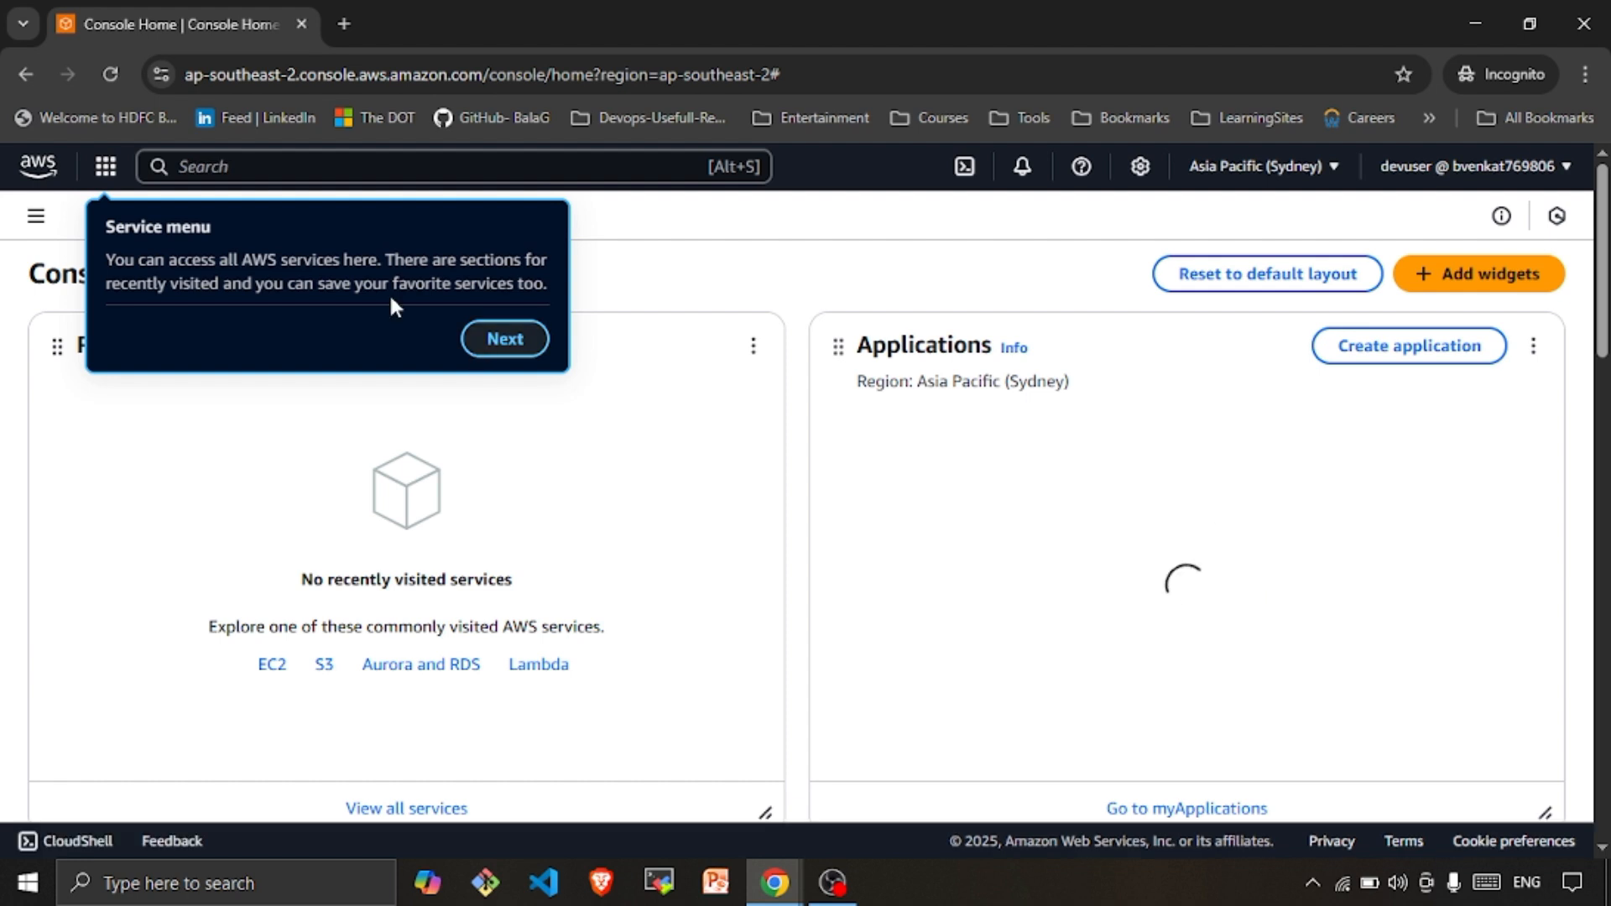
Step through and close the console welcome tour
left_click(506, 338)
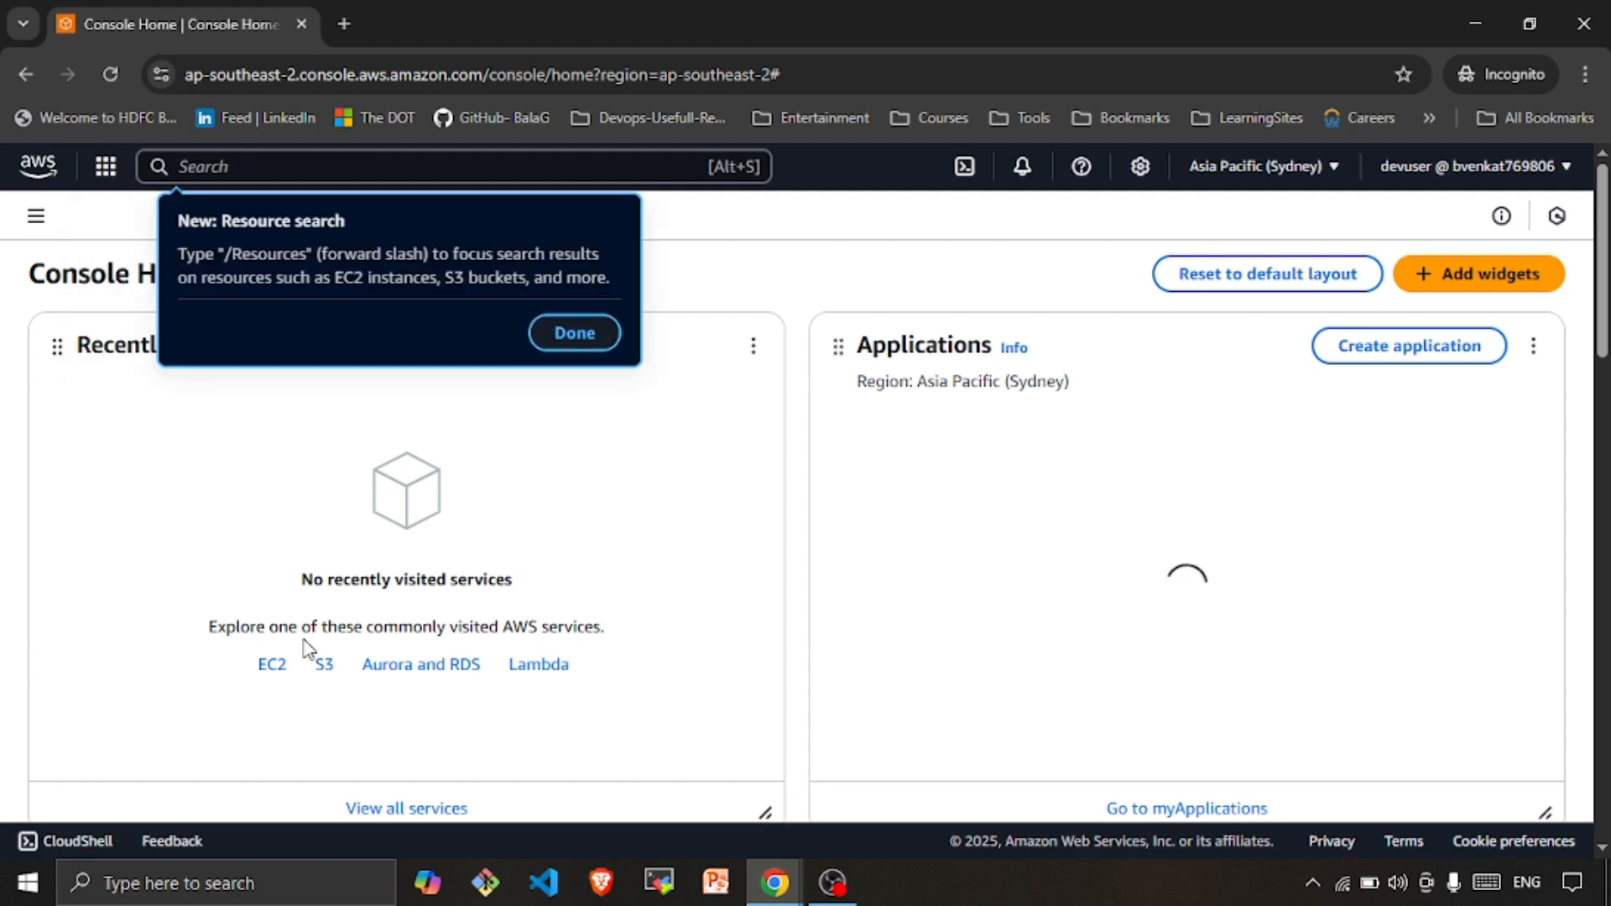
left_click(574, 334)
left_click(1537, 398)
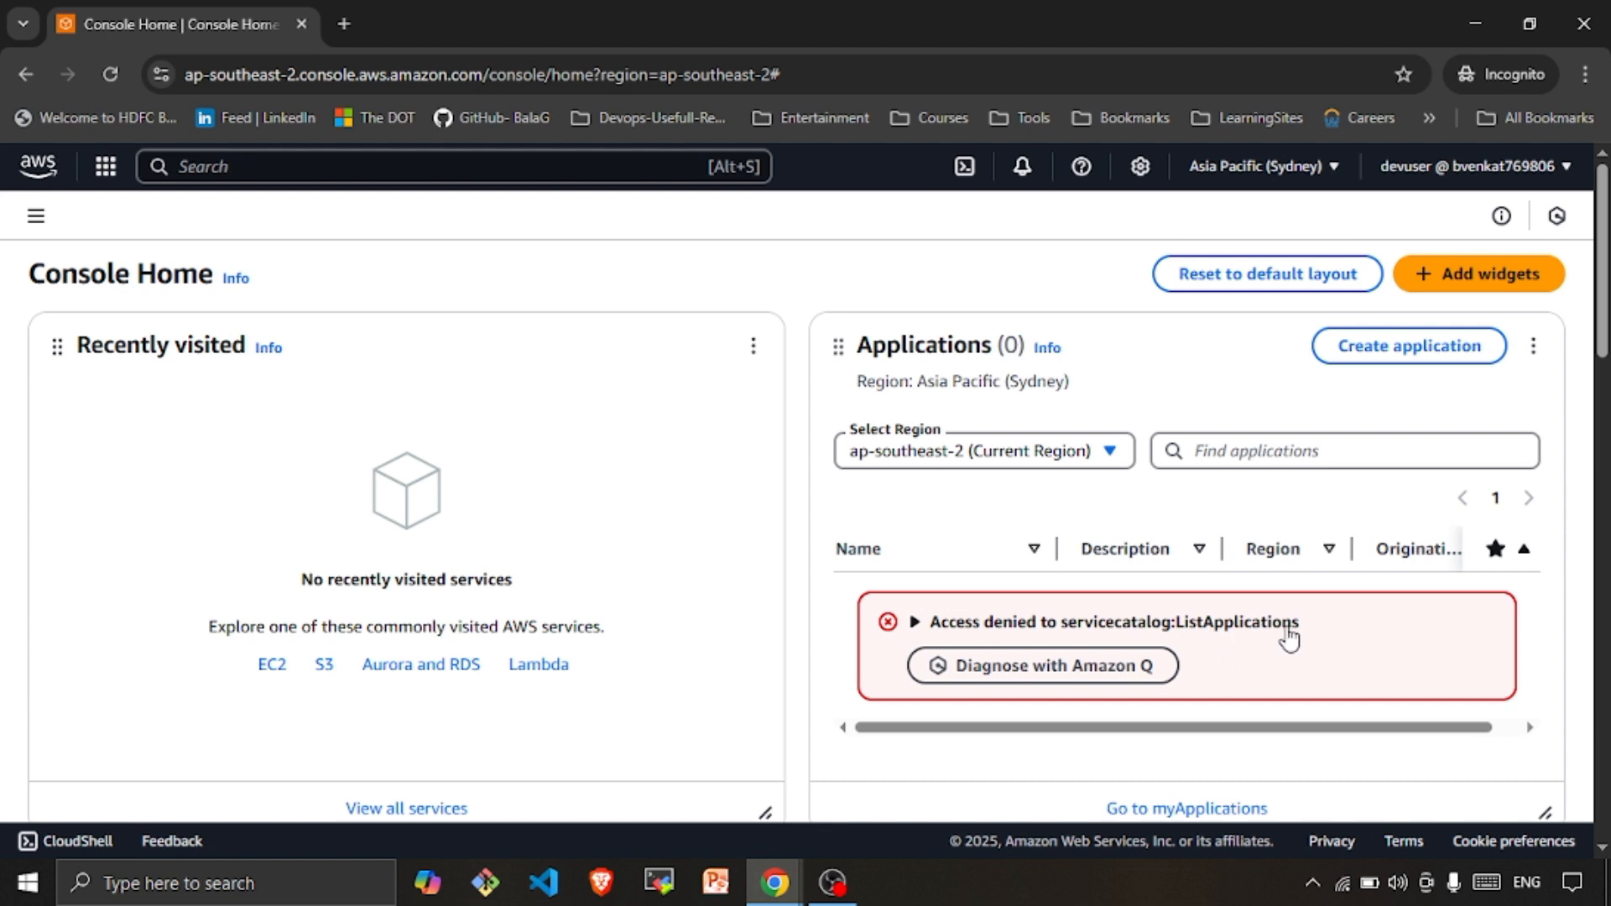
Go to the EC2 overview page from Recently visited
left_click(273, 665)
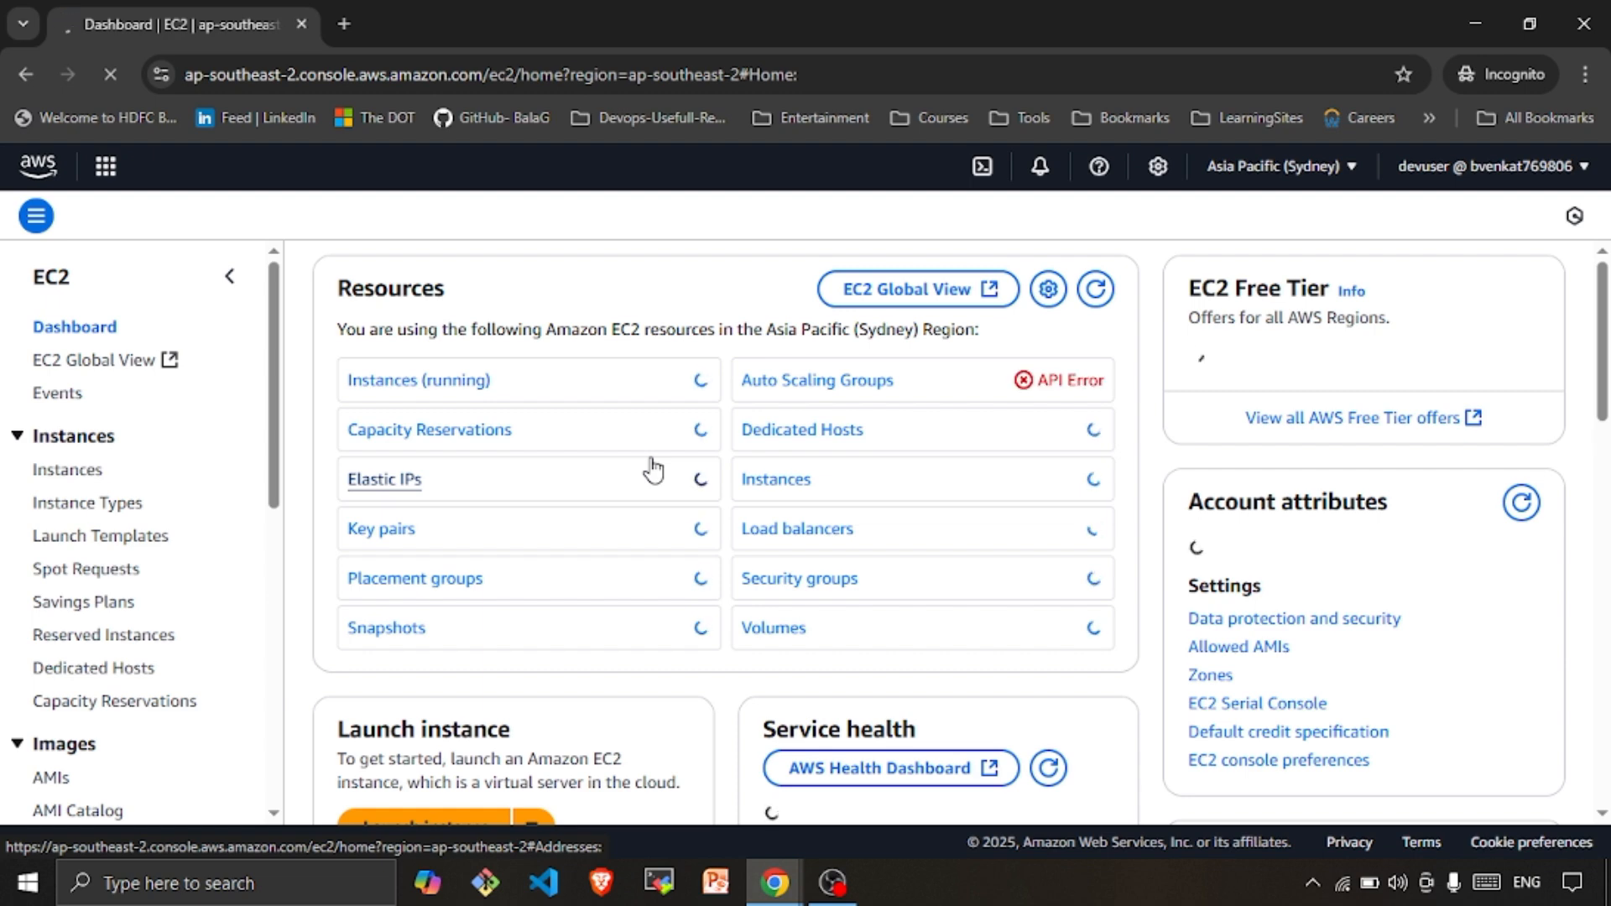
left_click(656, 467)
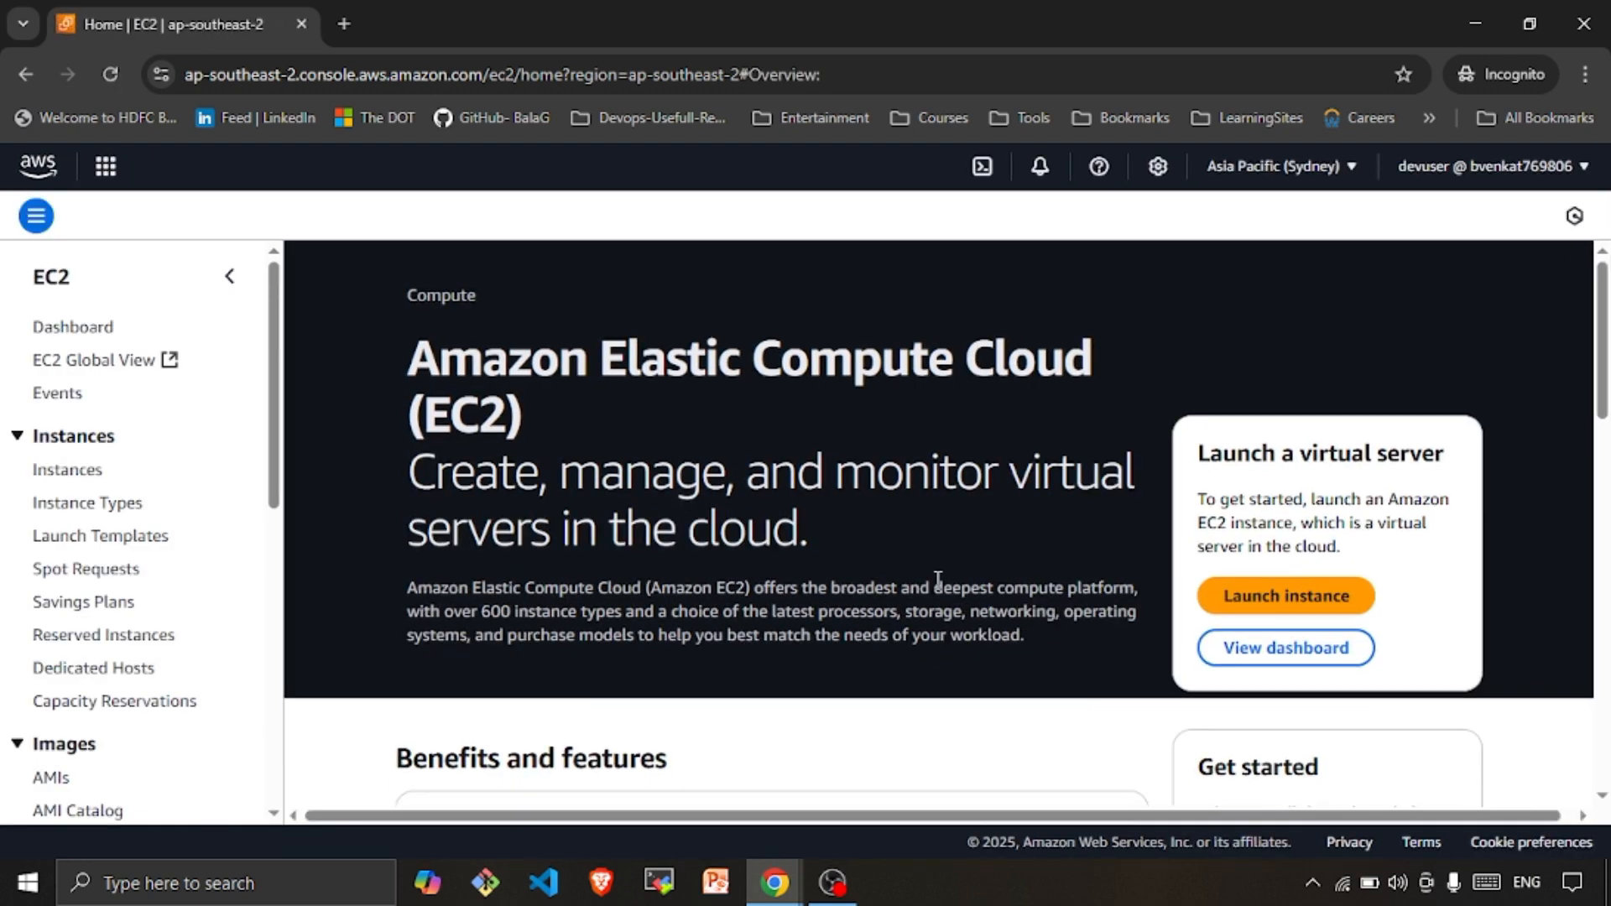
scroll(938, 579, "down", 5)
scroll(938, 579, "up", 5)
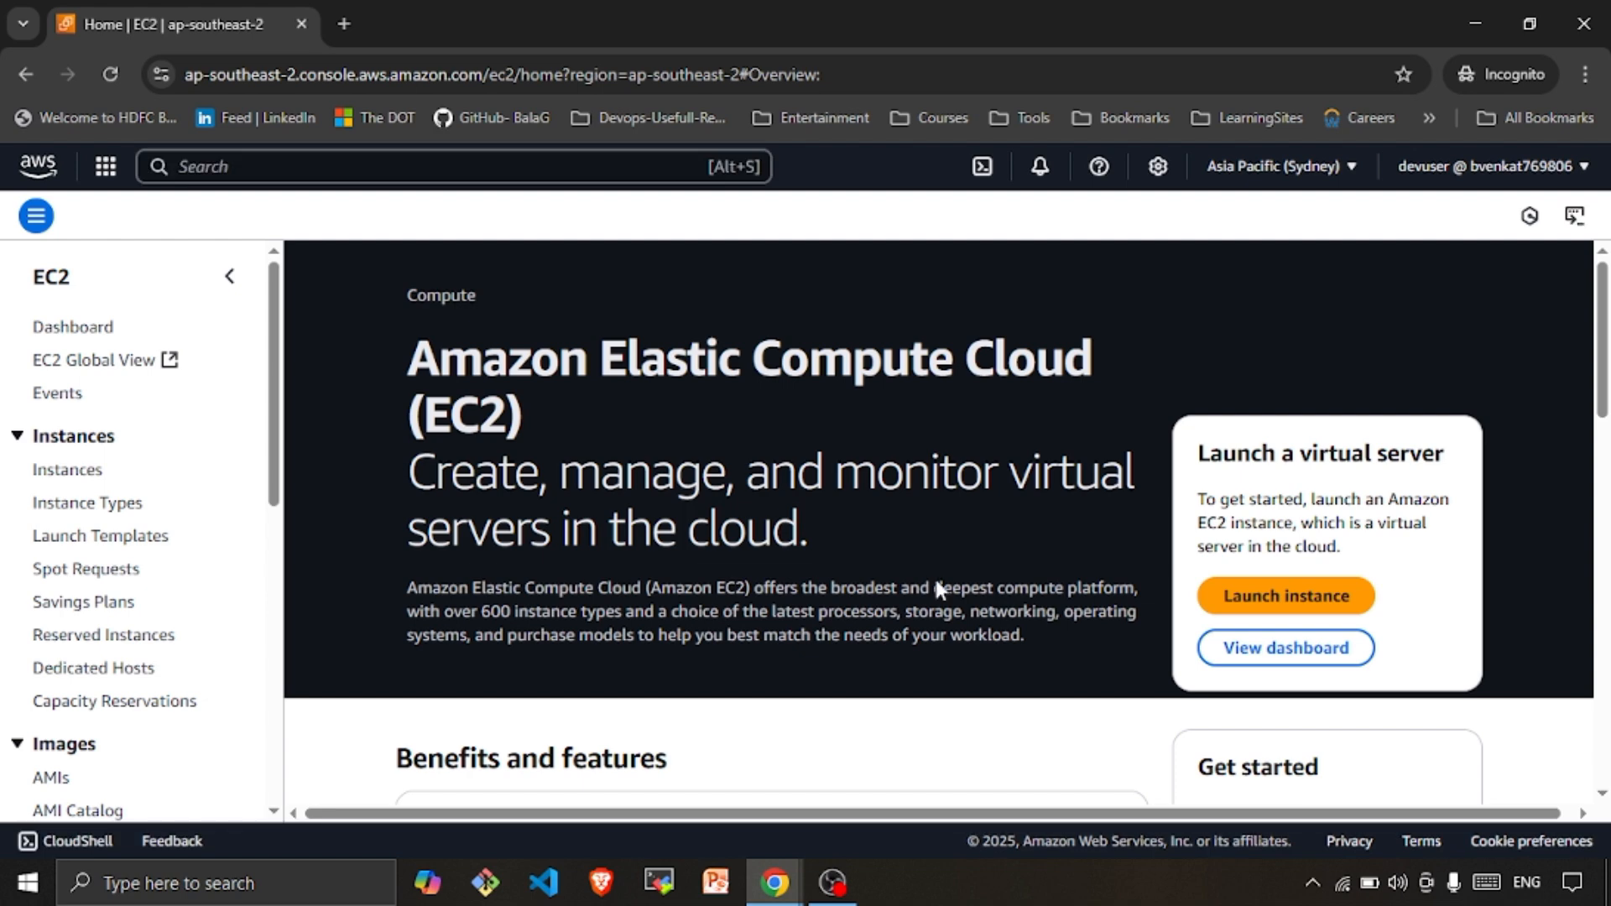
scroll(938, 579, "down", 5)
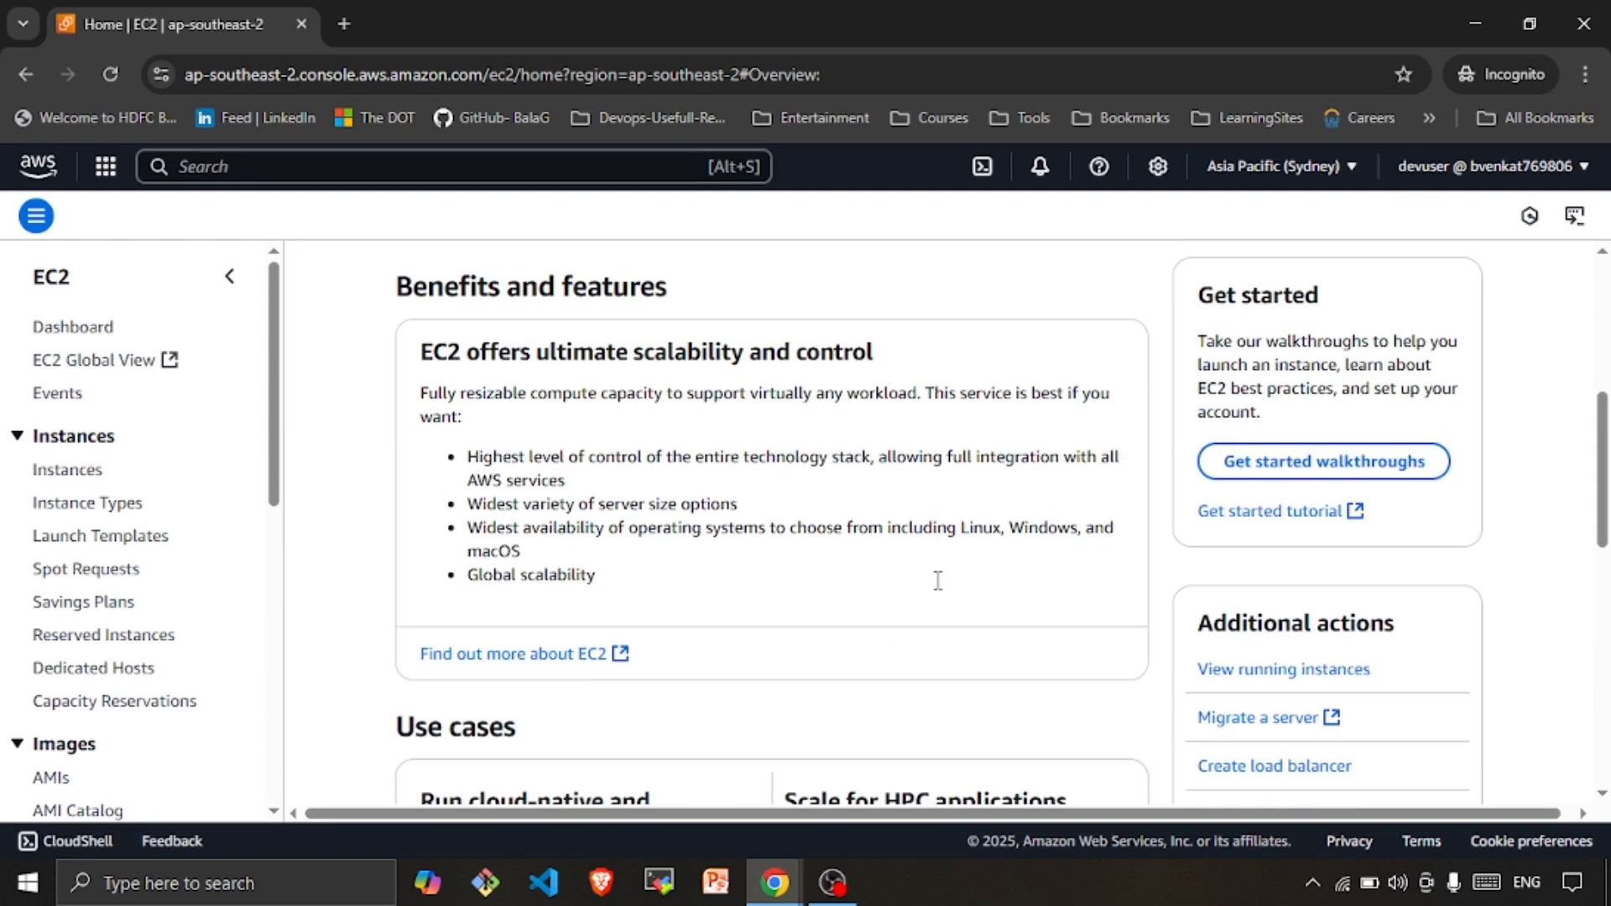
scroll(938, 579, "up", 5)
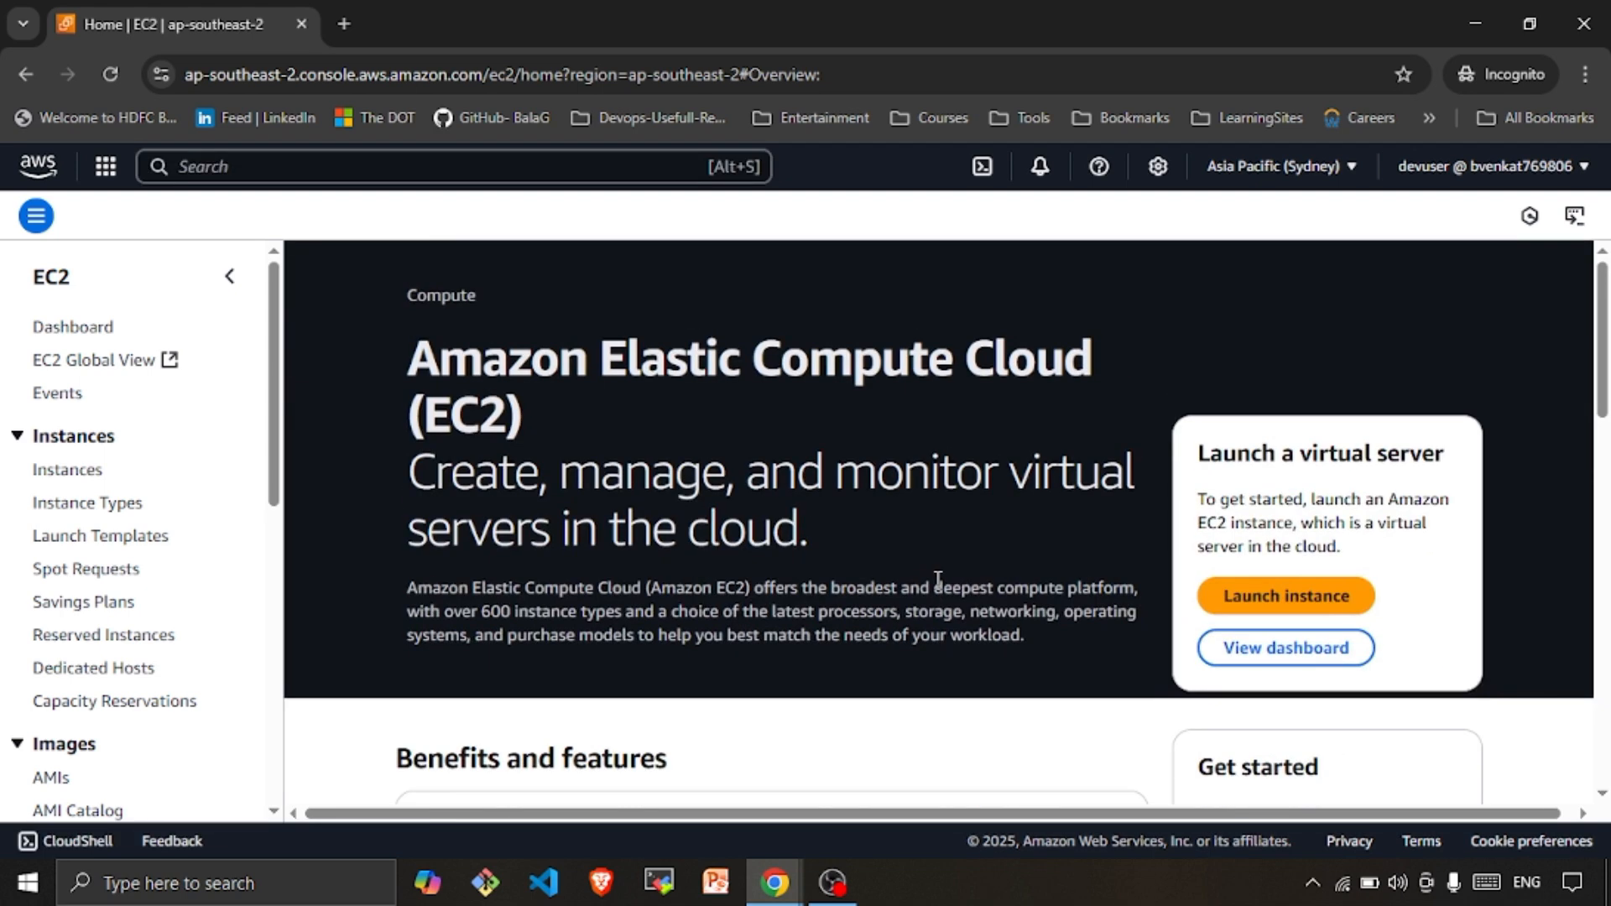
Start launching a new EC2 instance named demo
scroll(938, 579, "down", 5)
scroll(938, 579, "up", 5)
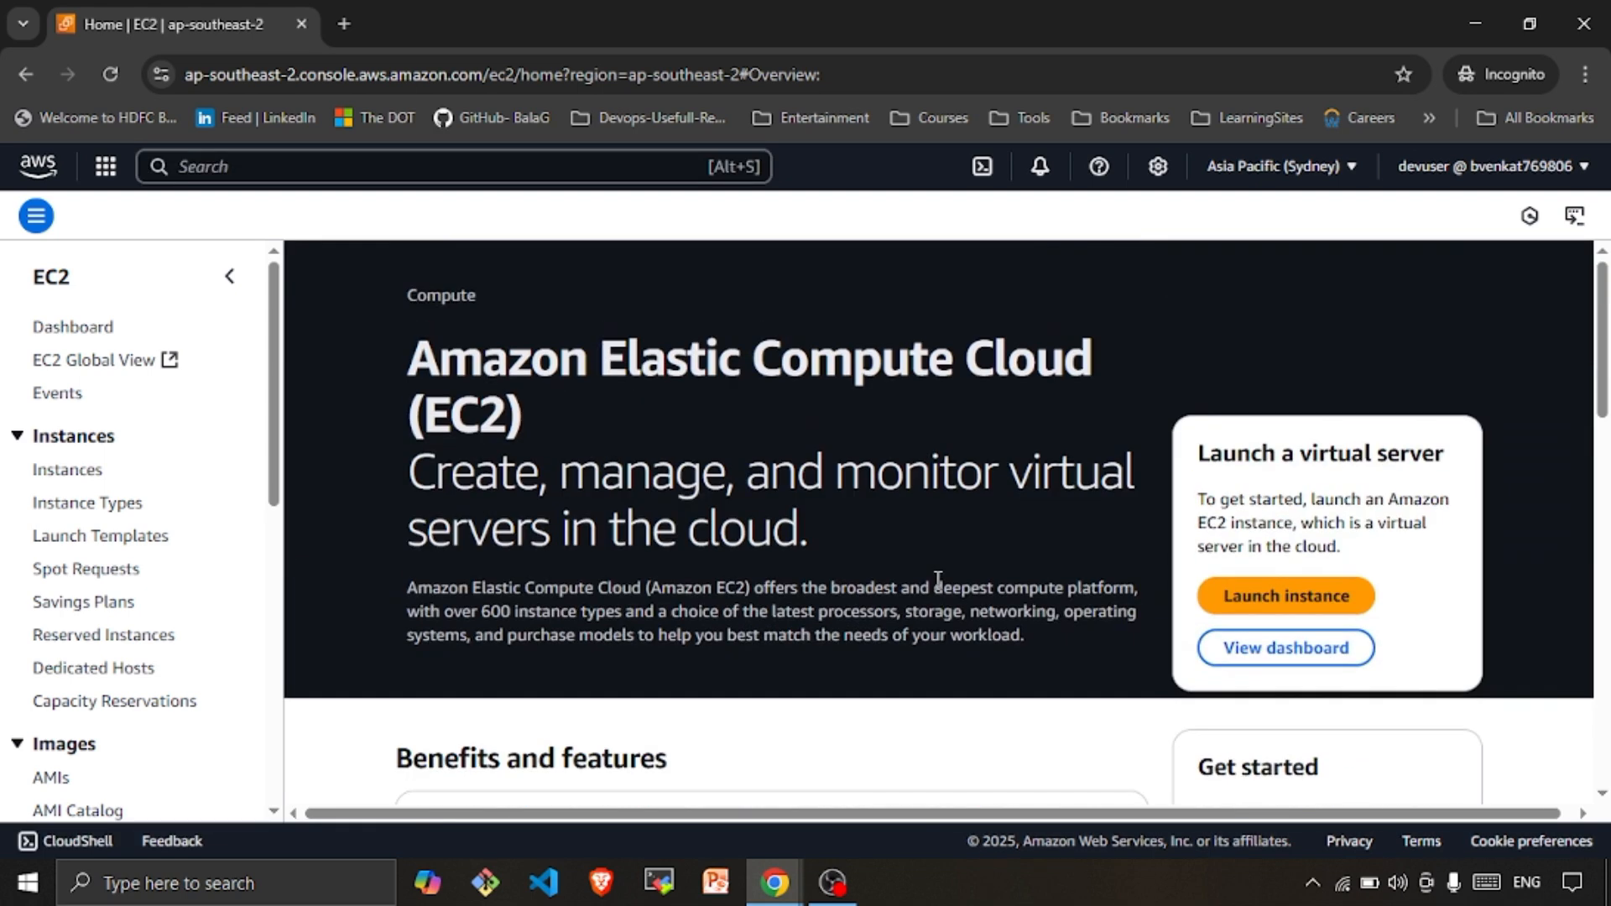
left_click(1336, 600)
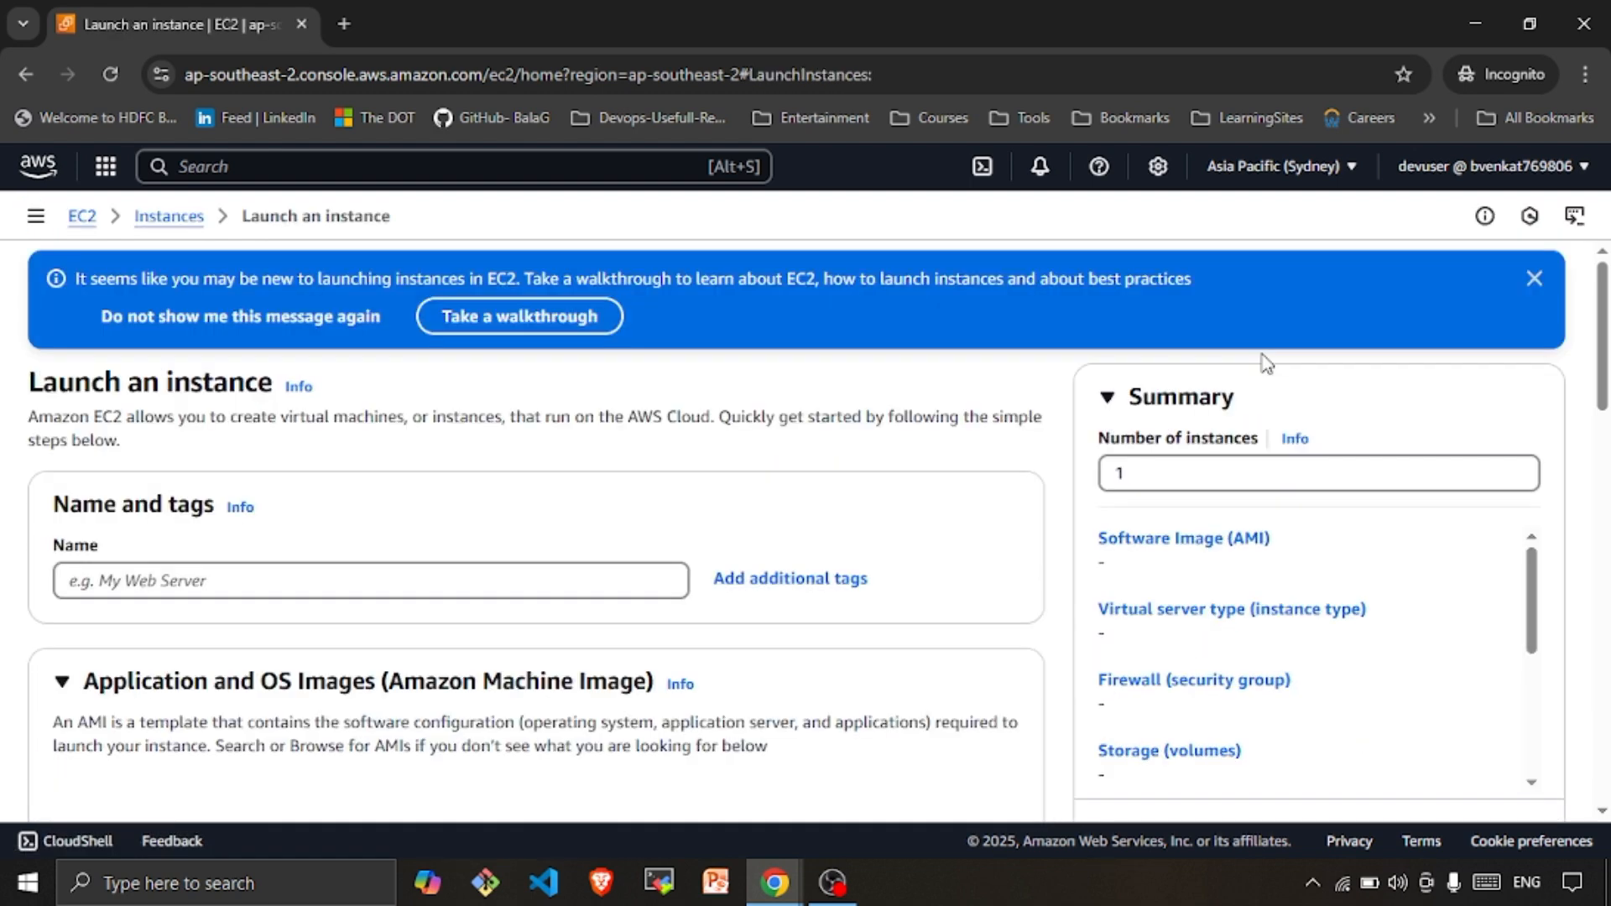
left_click(355, 585)
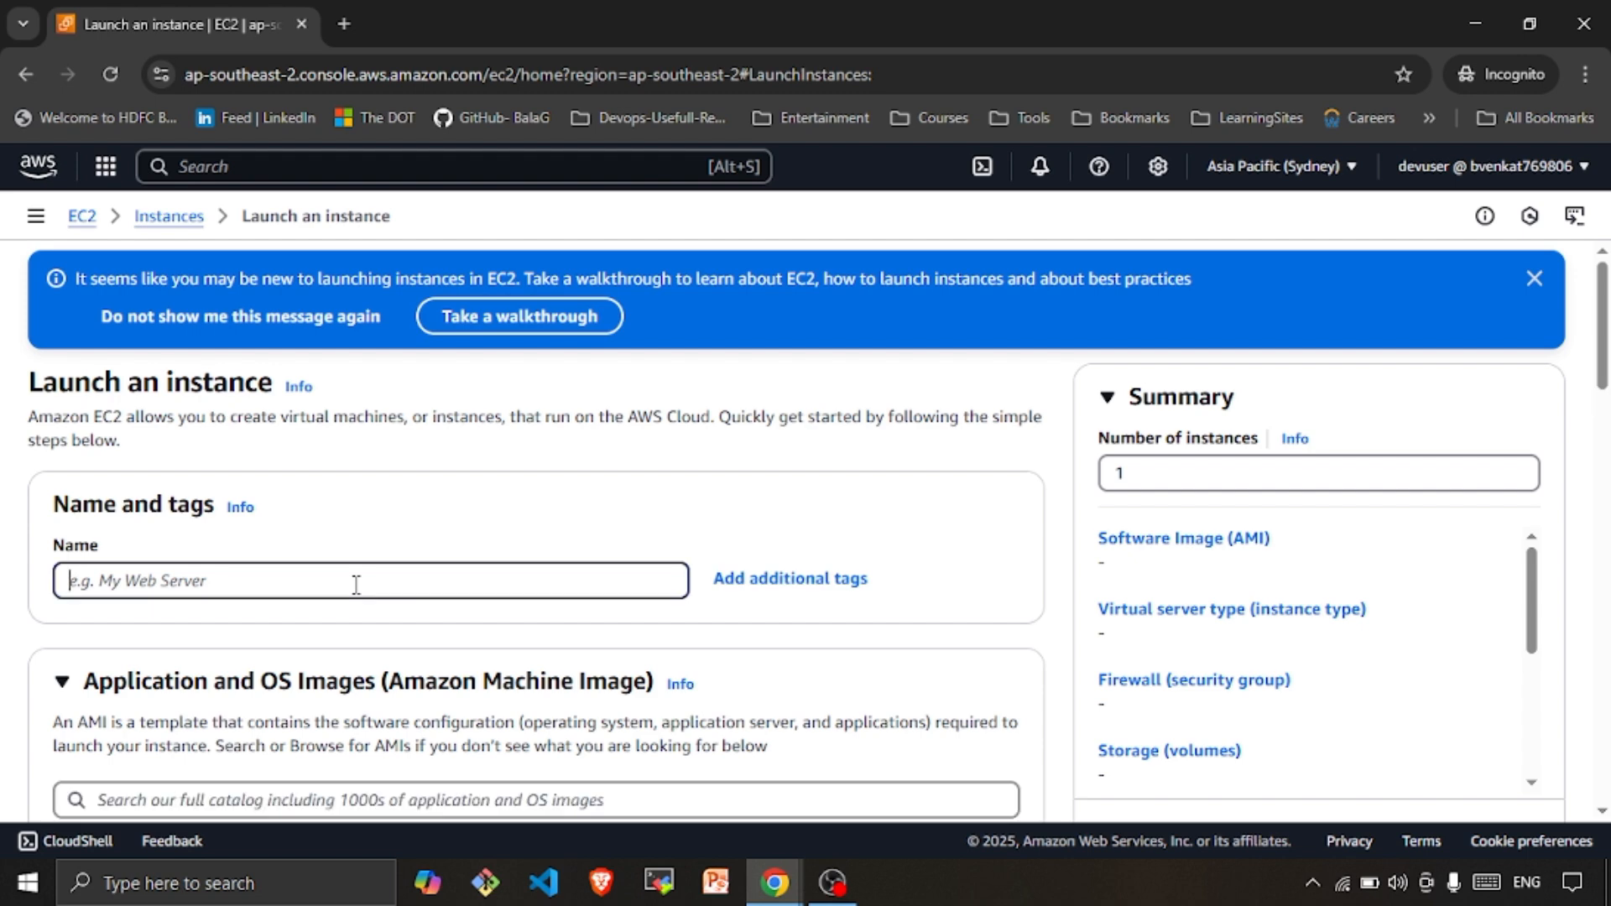
type("demo")
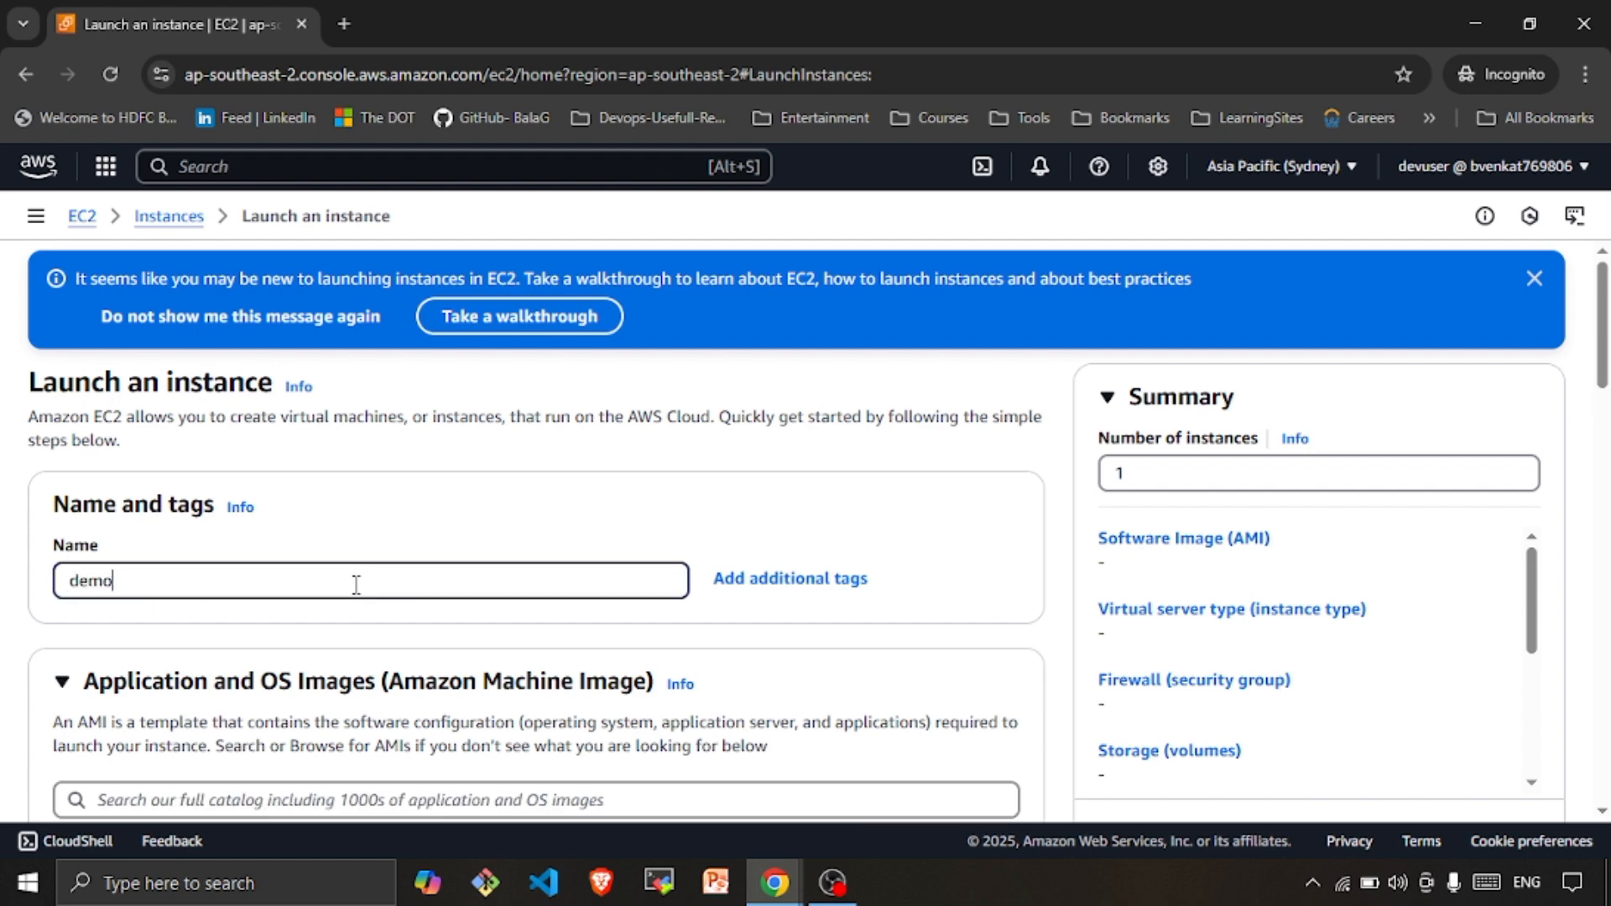
Try listing common security groups, which fails with a DescribeSecurityGroups permission error
scroll(355, 584, "down", 20)
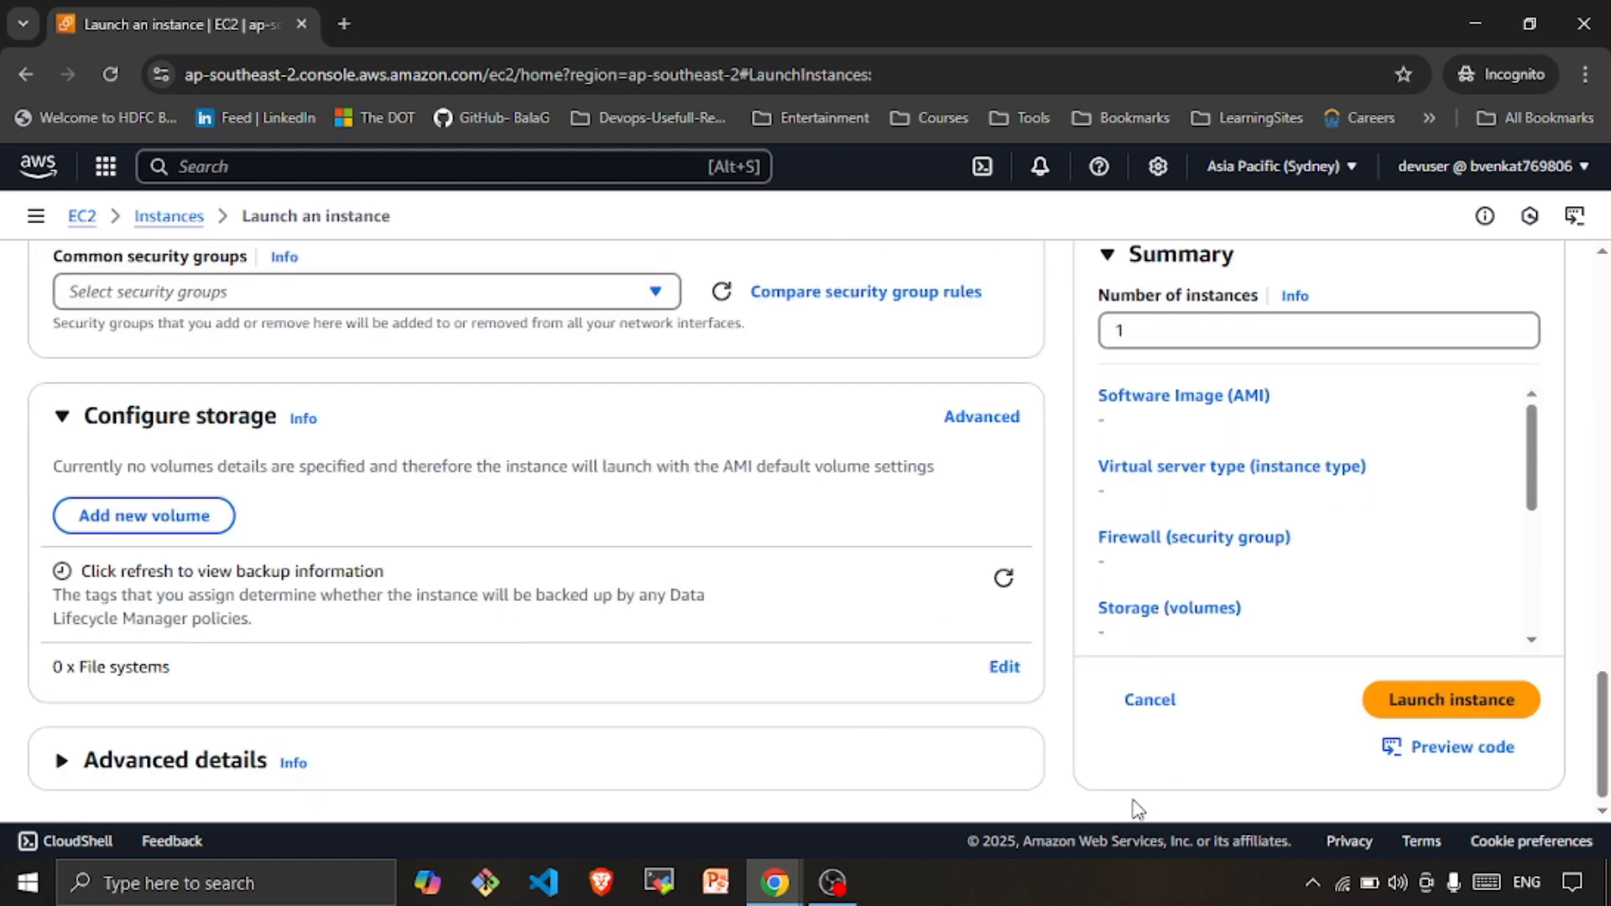
scroll(145, 712, "up", 2)
scroll(145, 712, "up", 3)
scroll(227, 606, "down", 2)
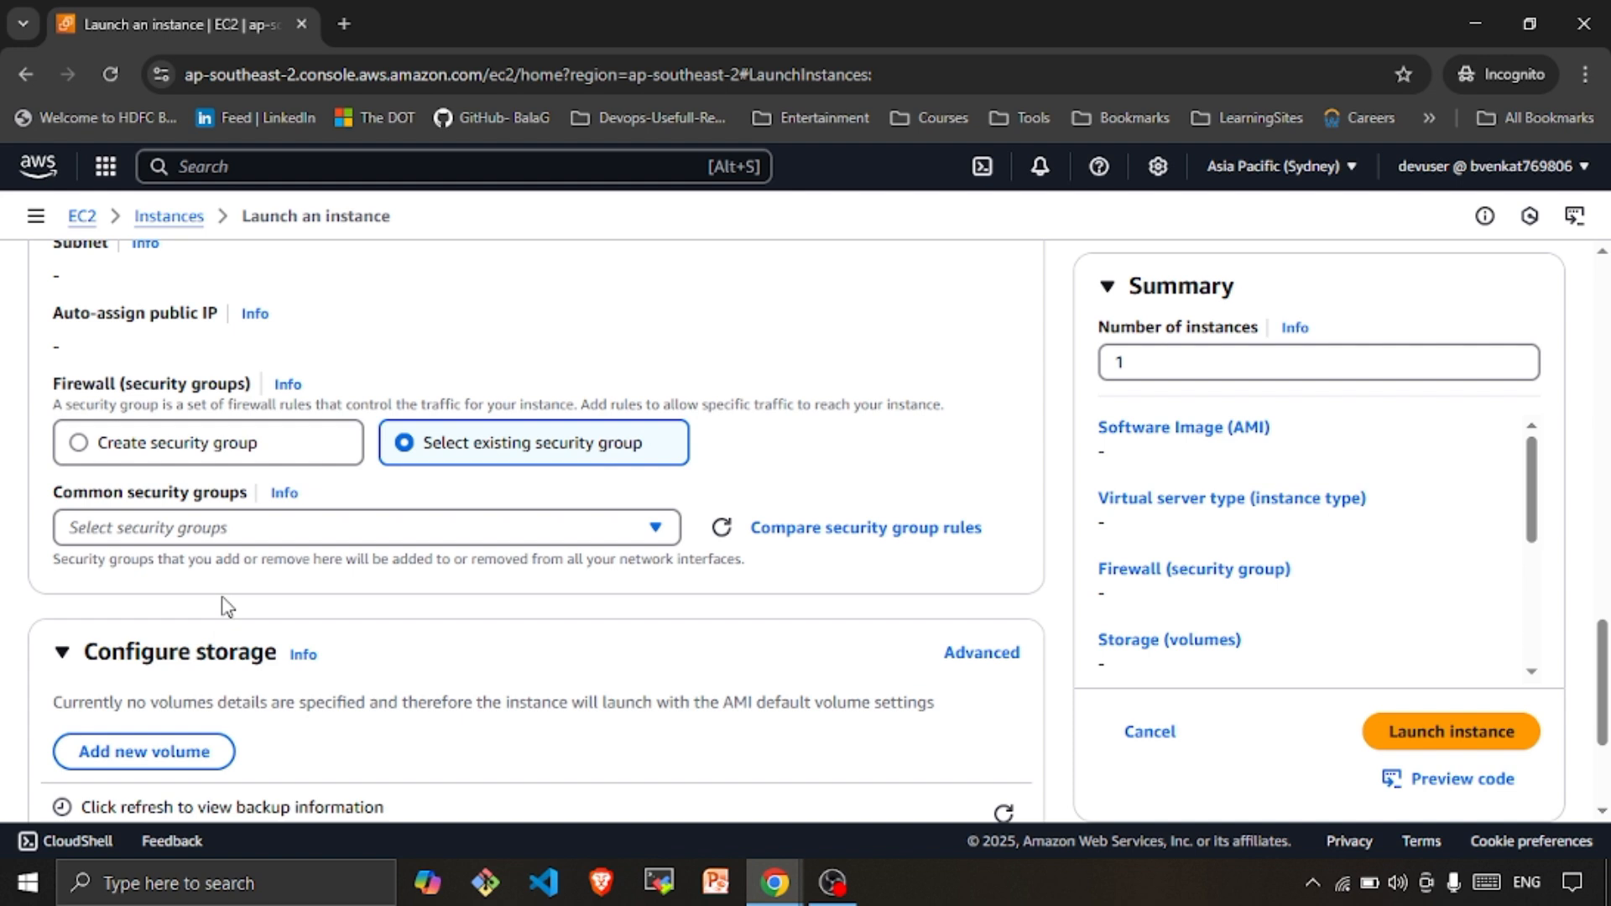
left_click(265, 530)
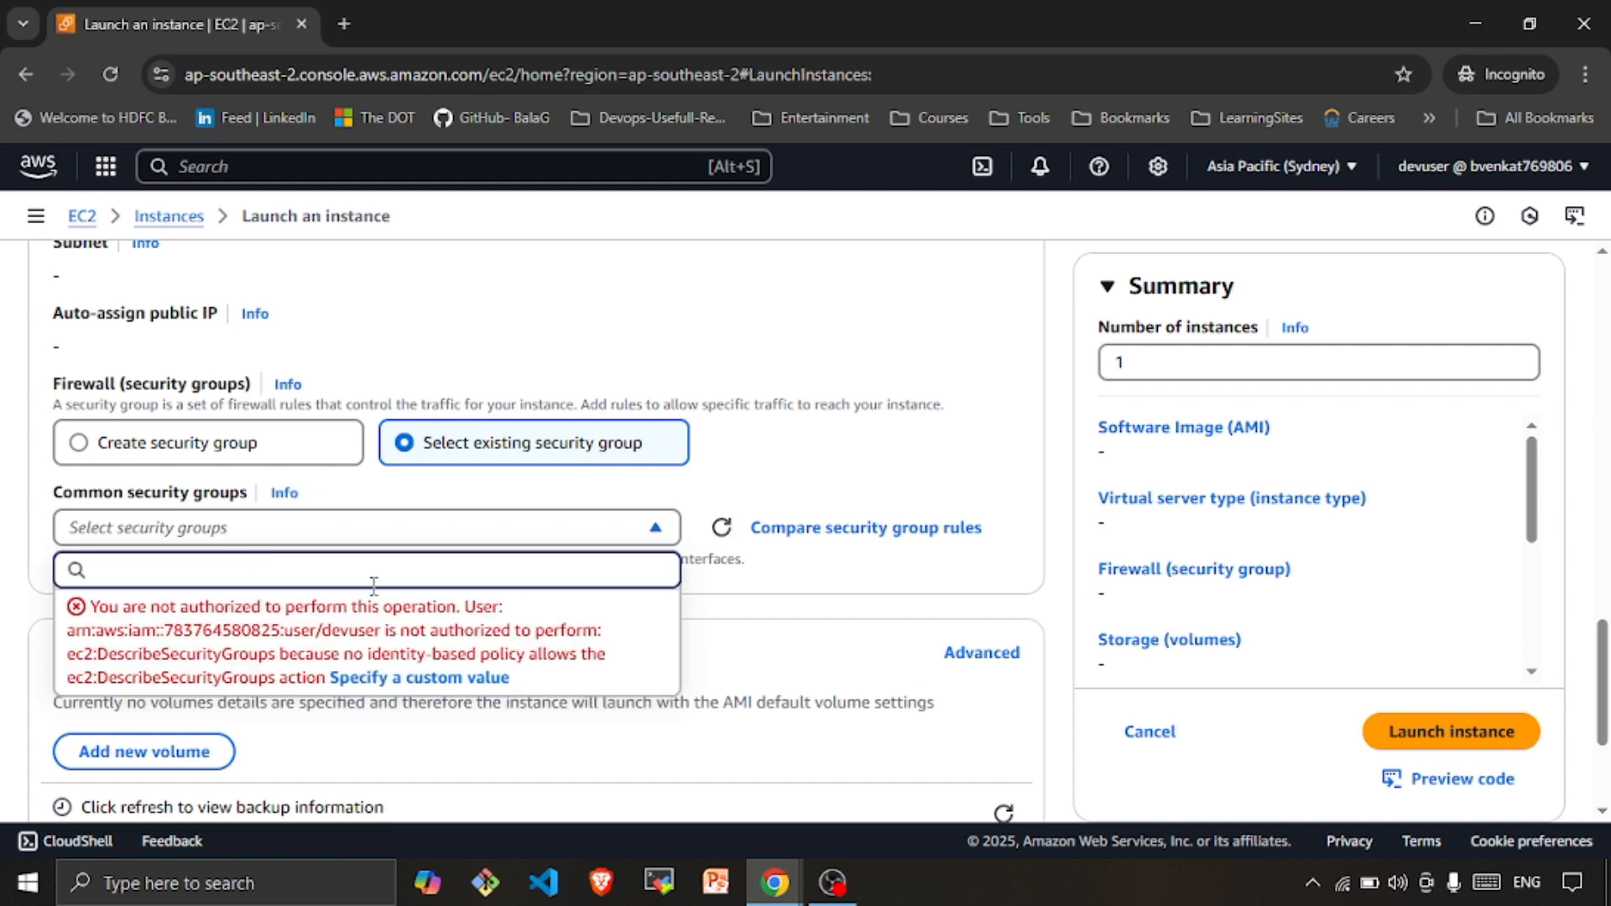
scroll(442, 757, "up", 3)
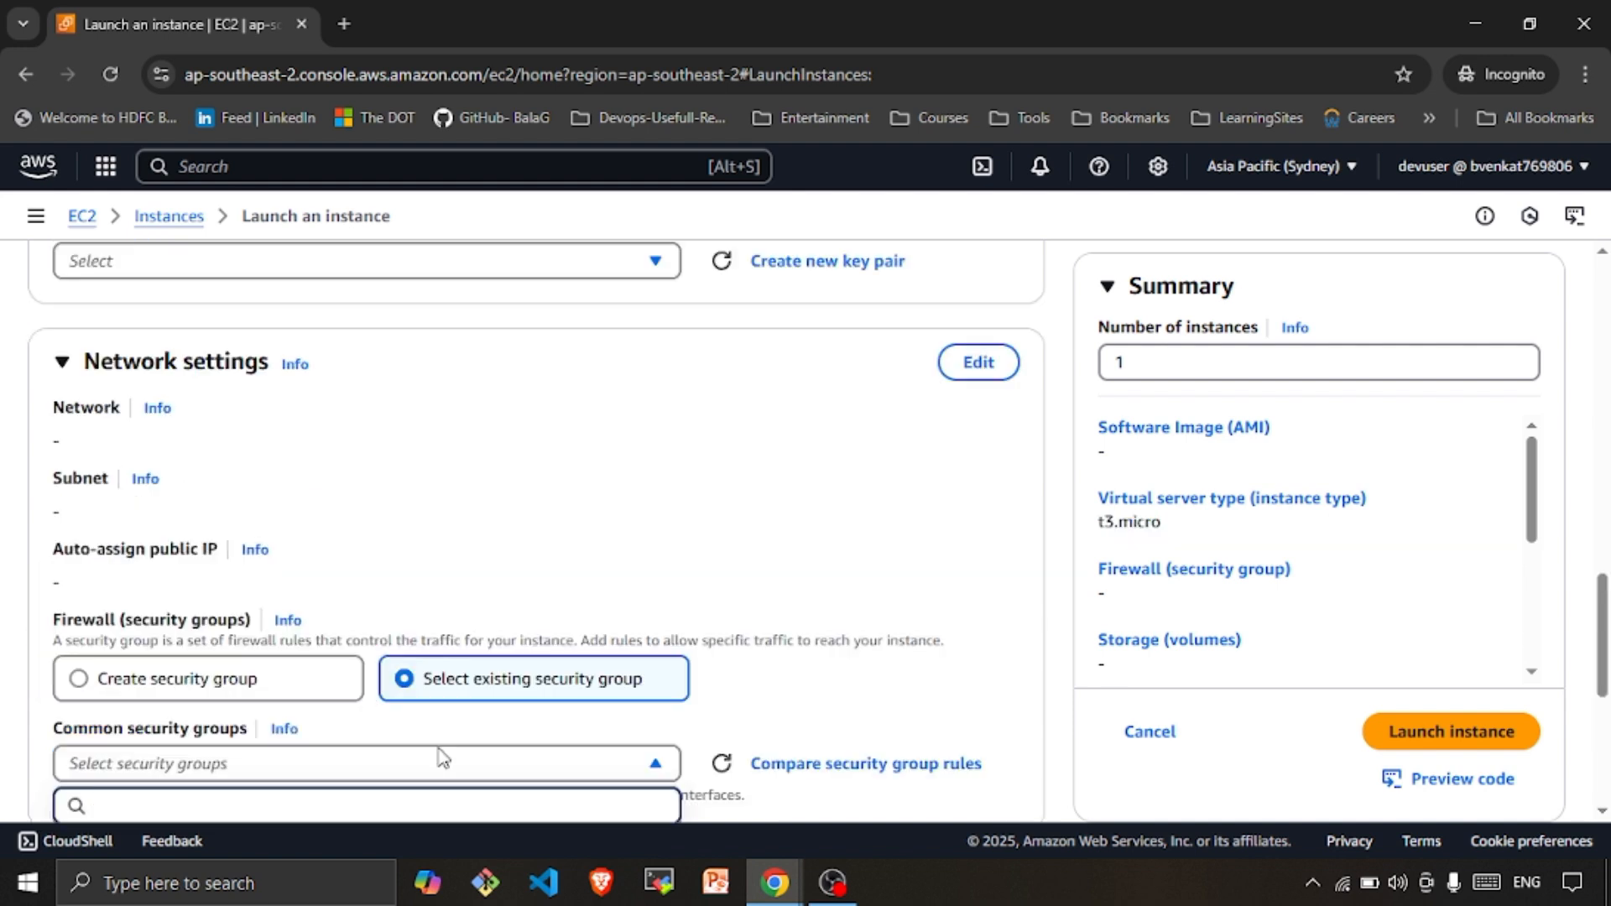
scroll(467, 269, "up", 3)
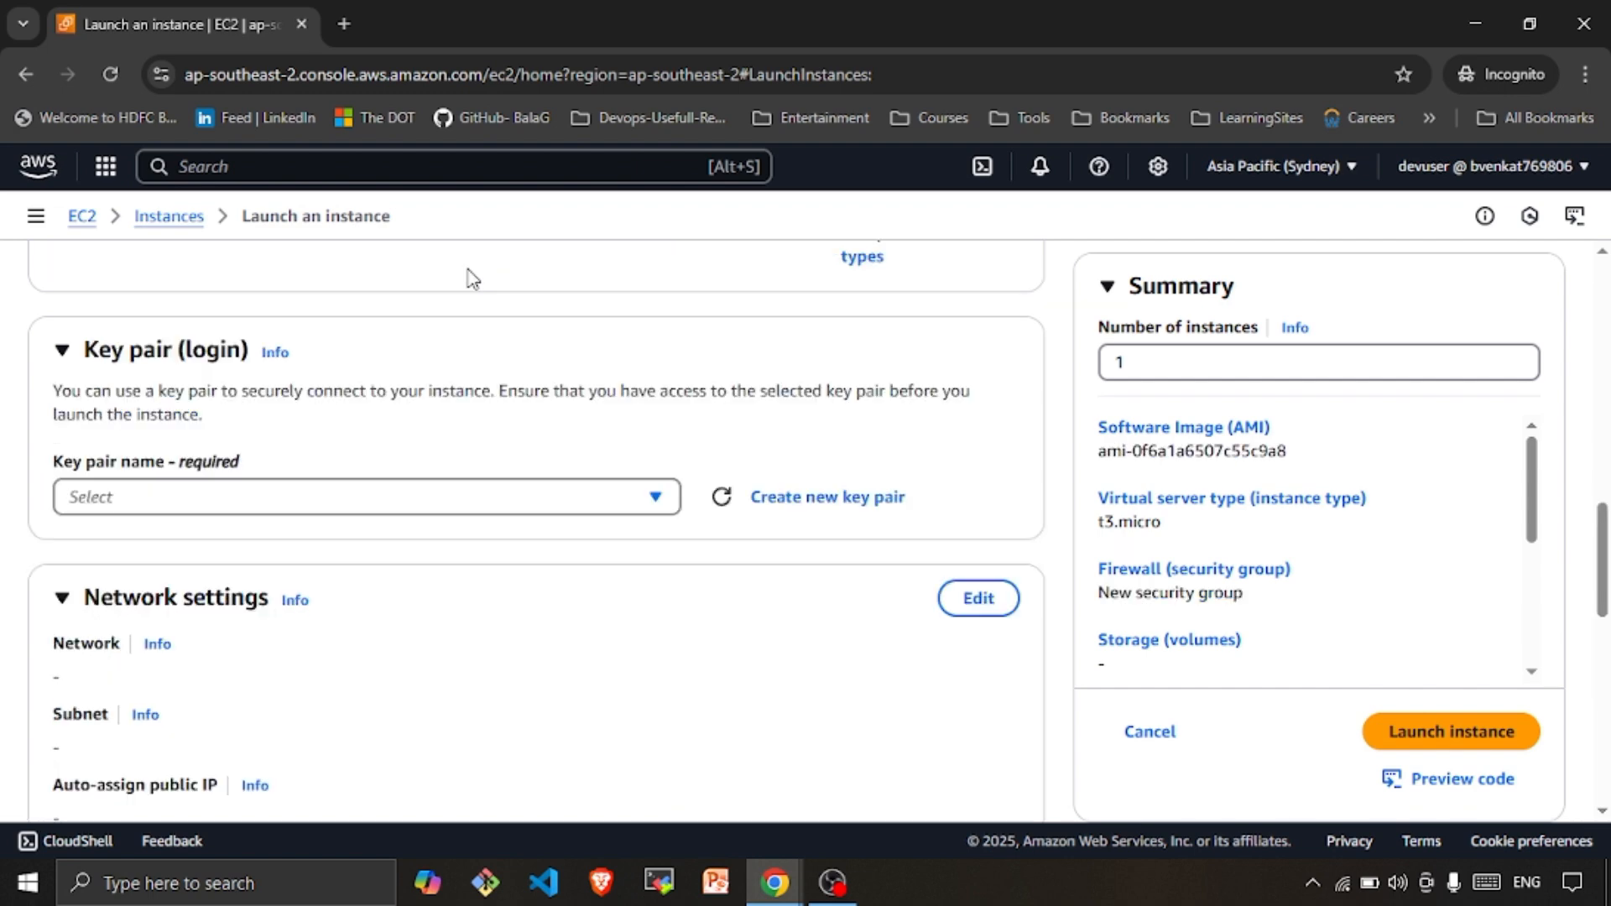
Try picking a key pair, hit the permission error, and minimize devuser's window
left_click(267, 493)
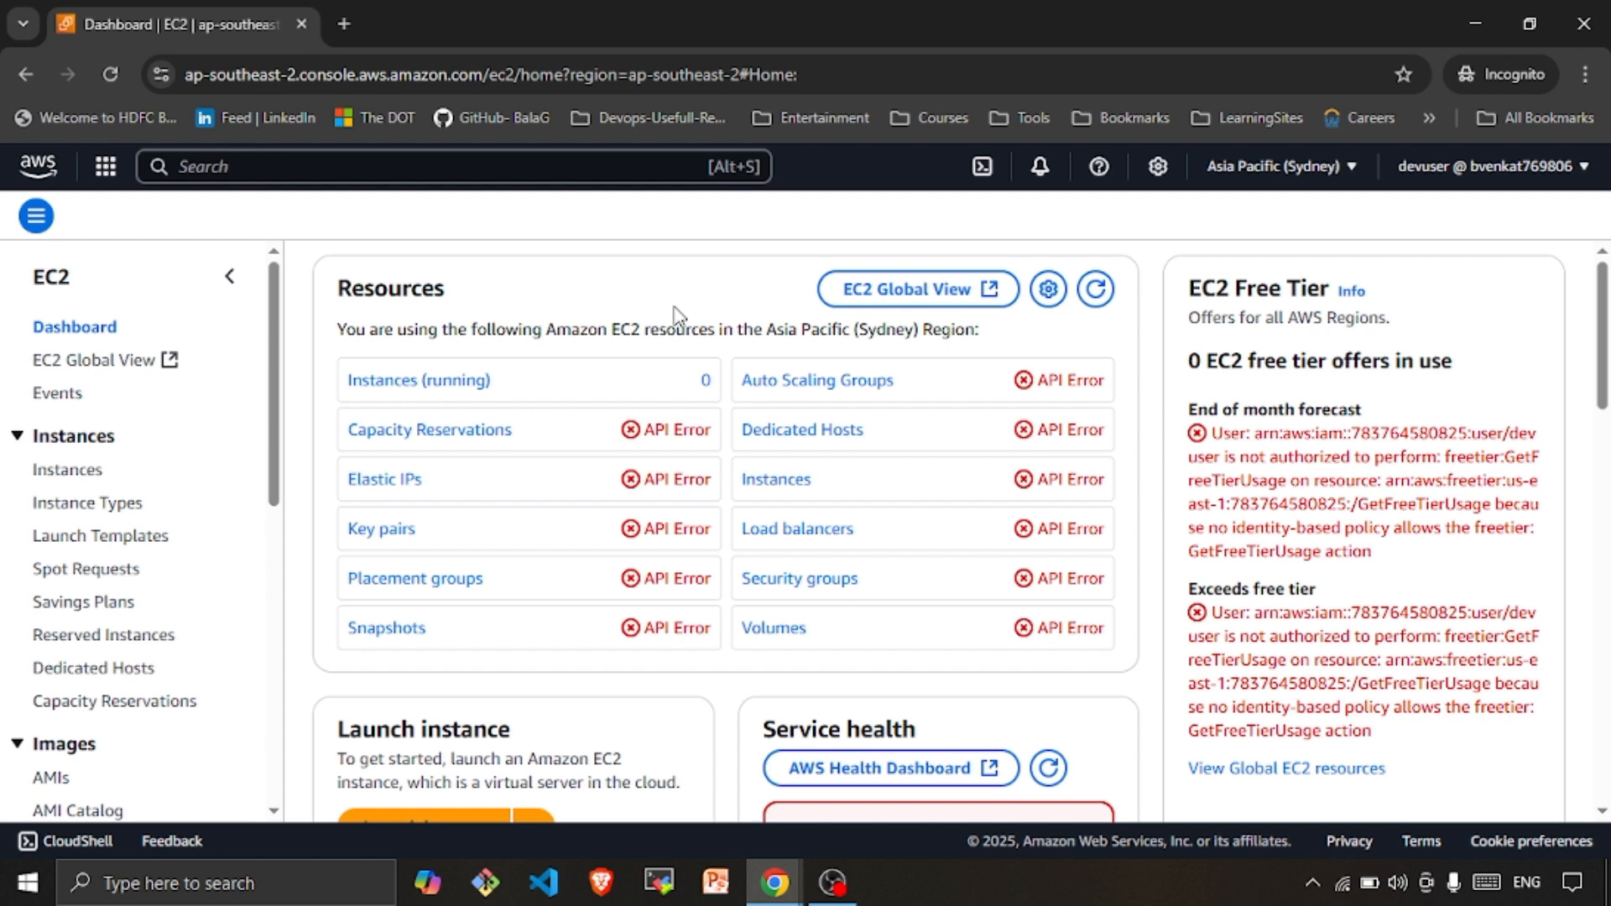
scroll(1437, 603, "down", 5)
scroll(1176, 665, "up", 5)
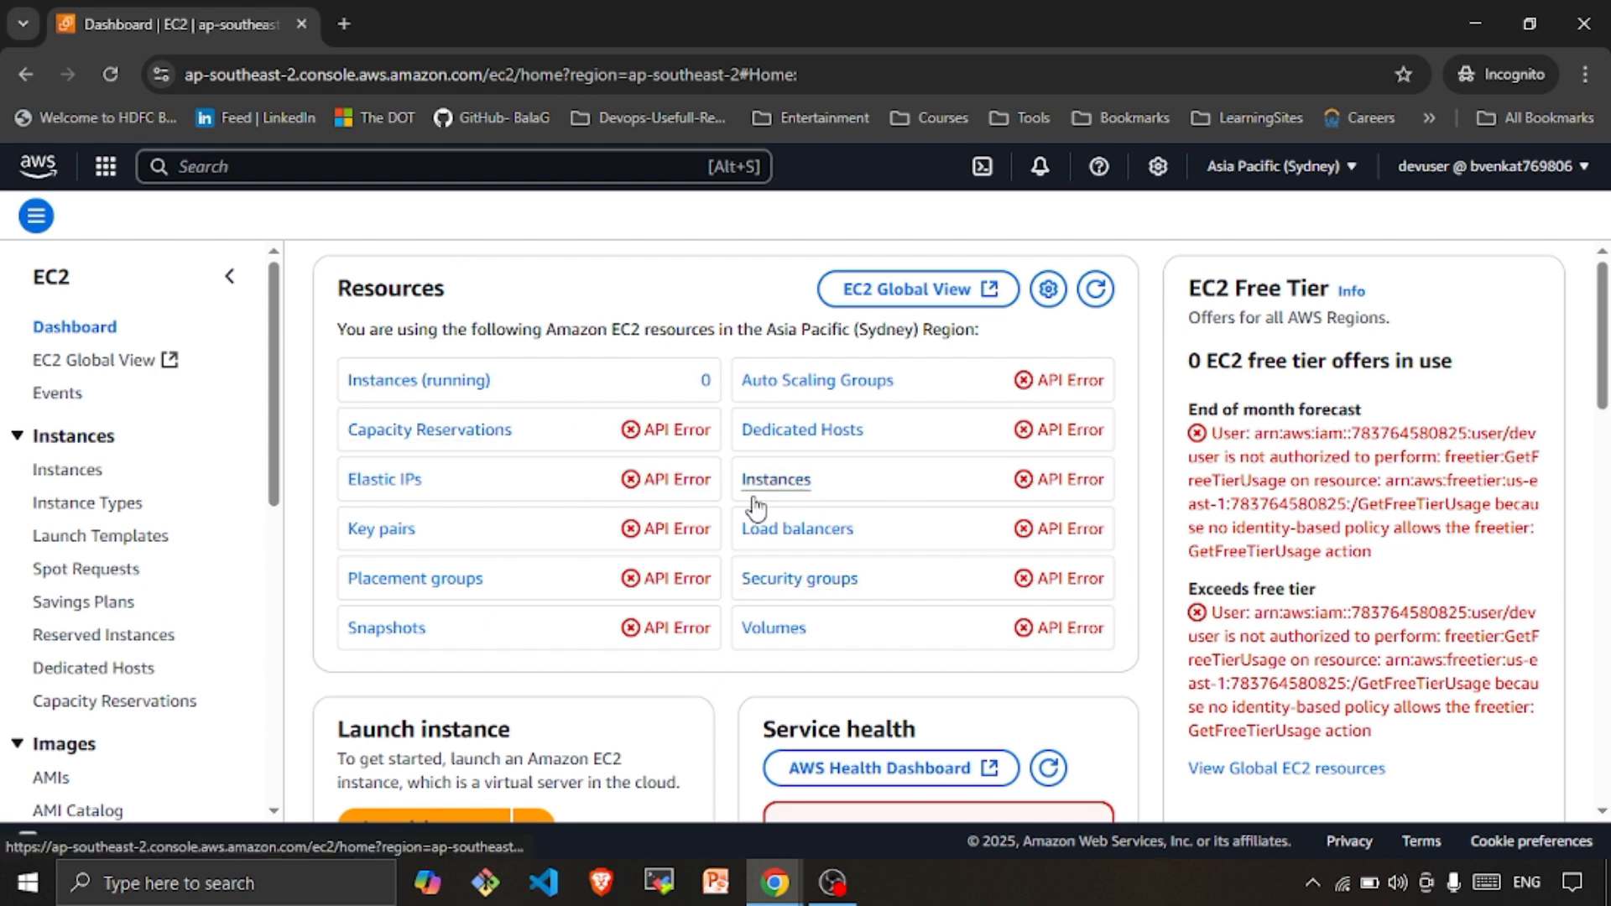
scroll(755, 500, "down", 5)
scroll(839, 630, "up", 5)
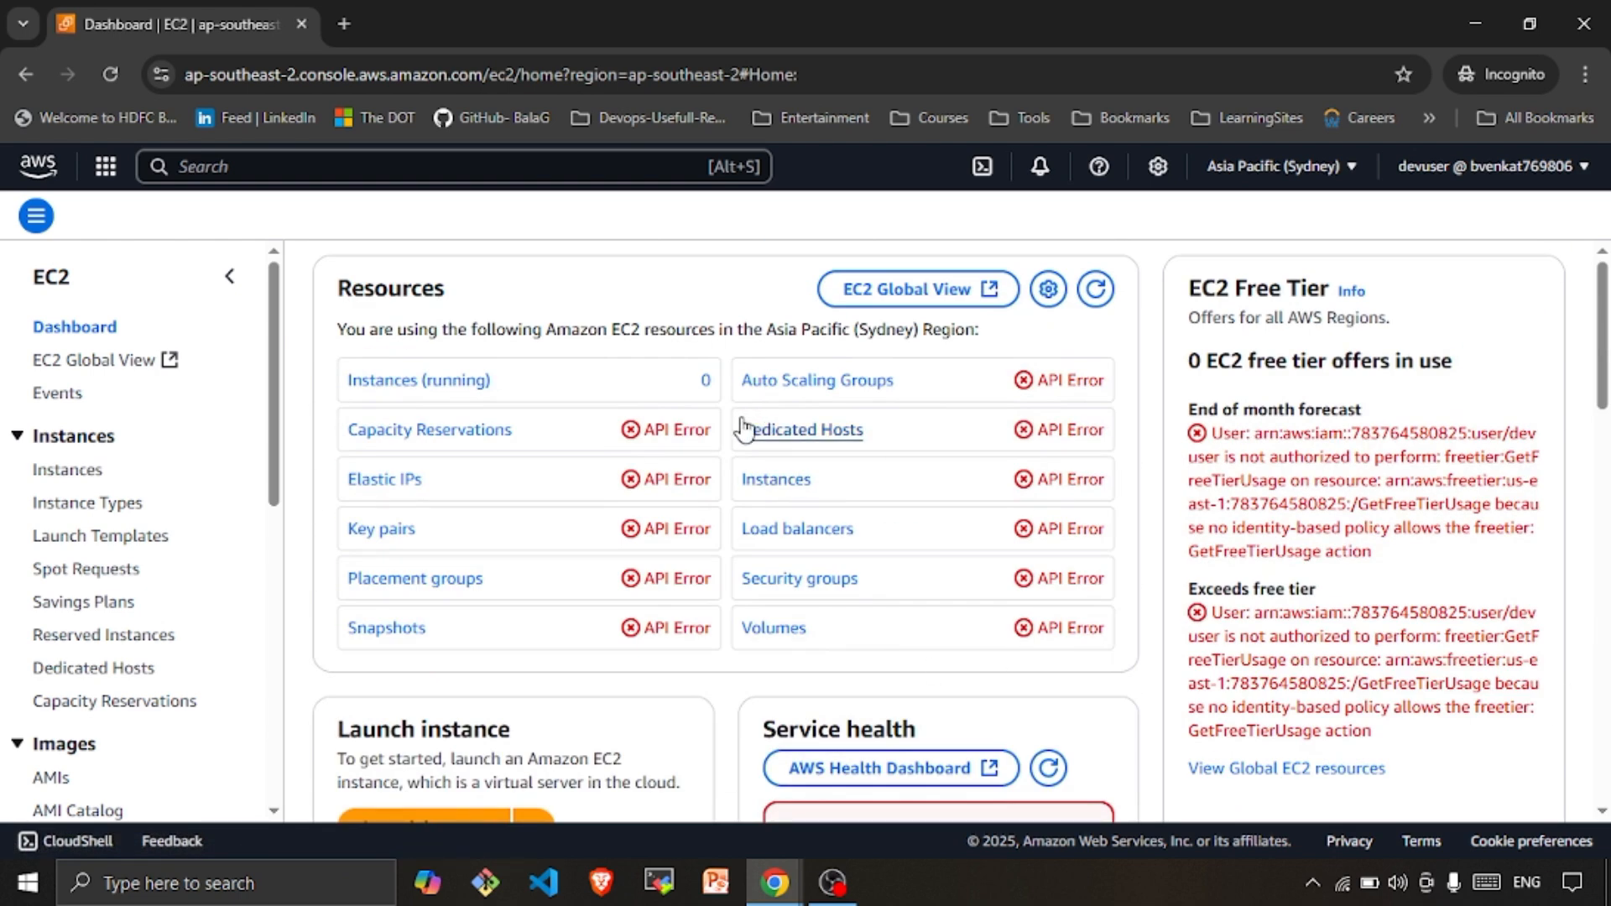
left_click(1461, 34)
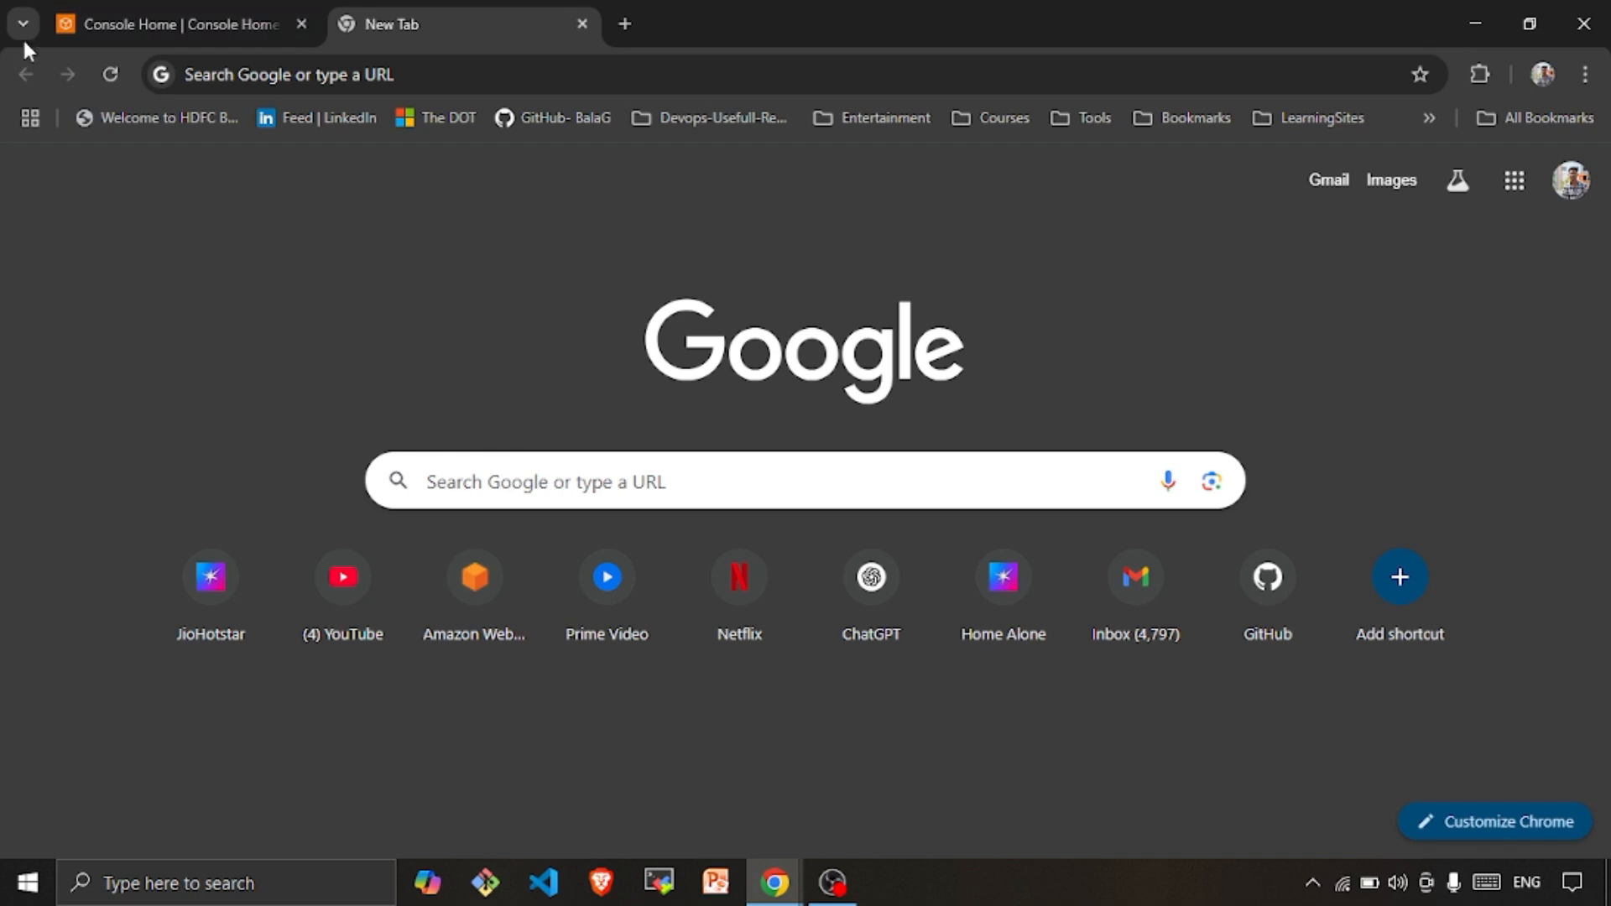
In the main account's Console Home, go to IAM User groups
left_click(102, 26)
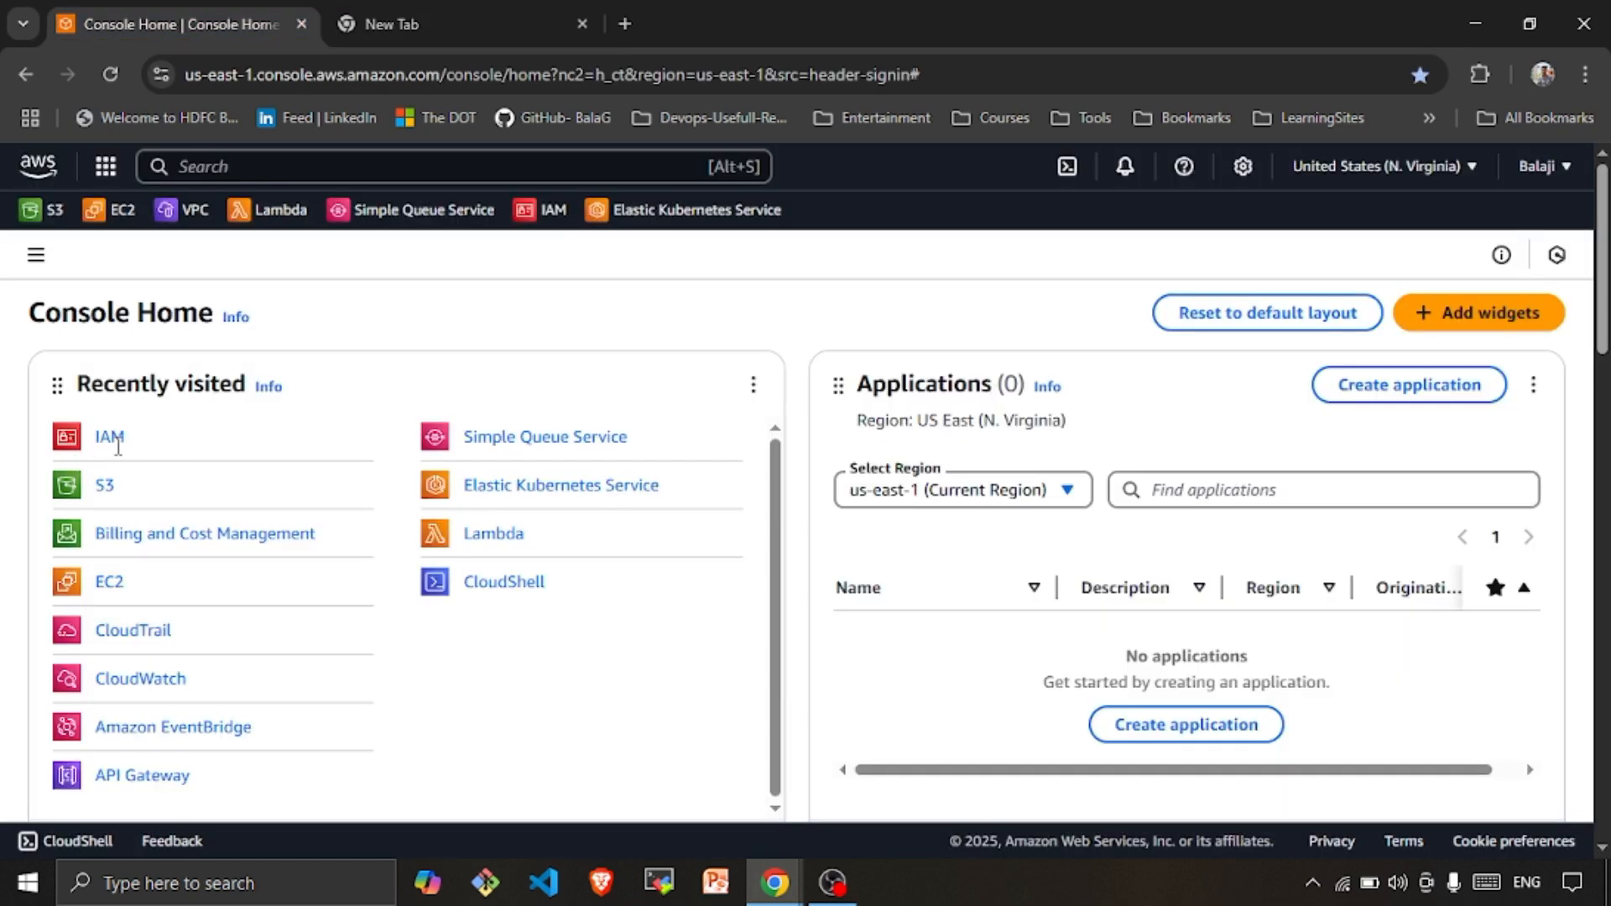
left_click(109, 437)
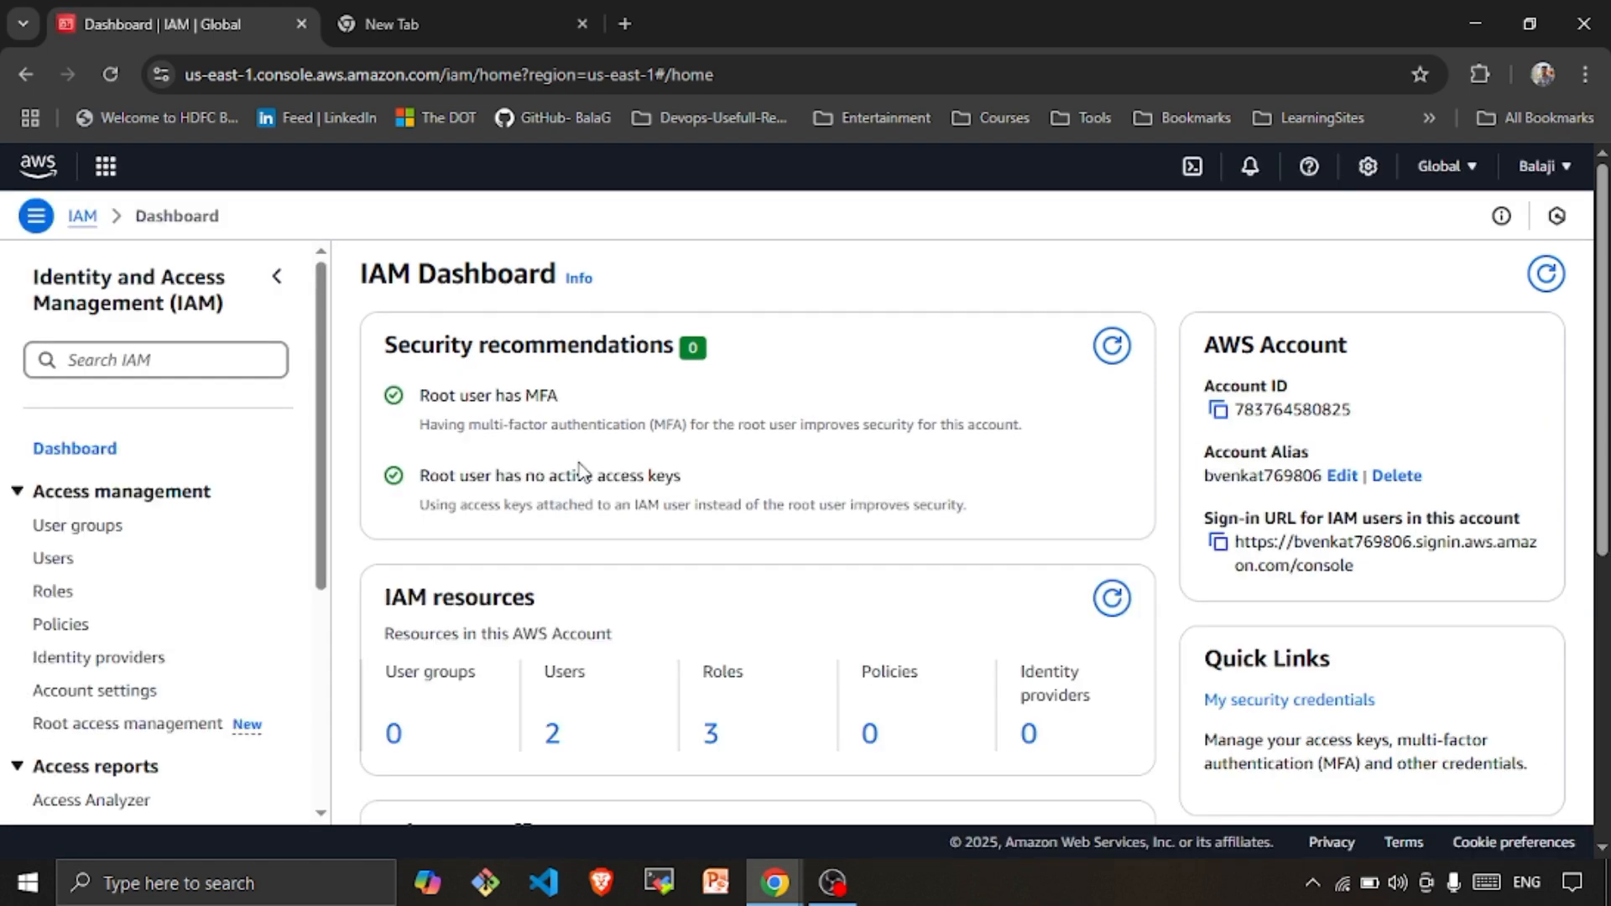
scroll(579, 470, "down", 3)
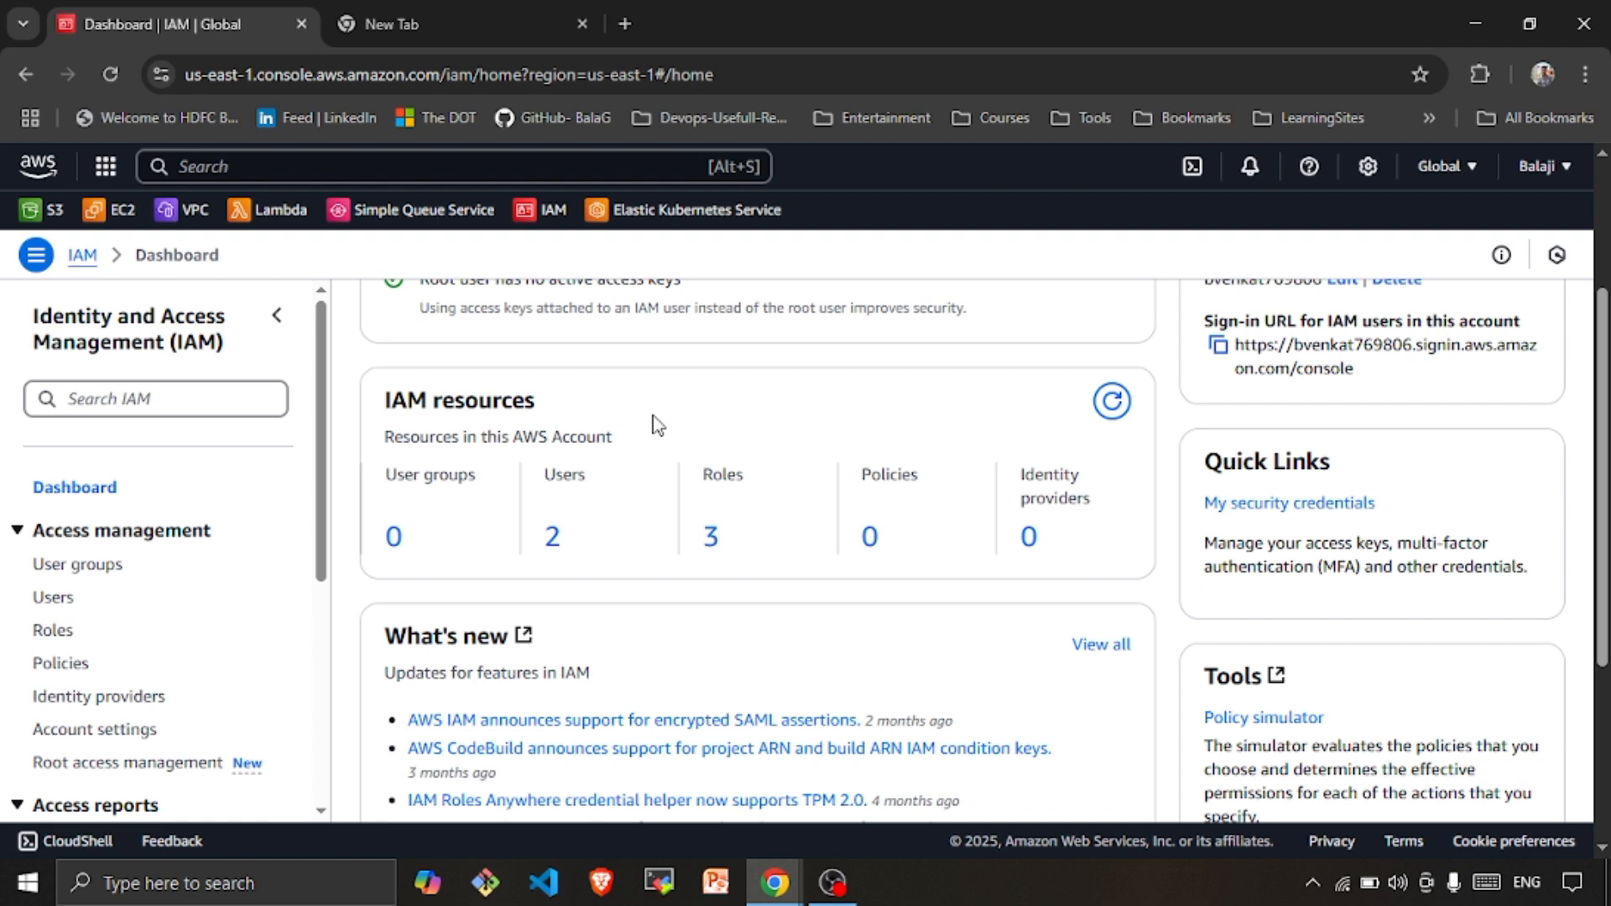
scroll(204, 510, "down", 5)
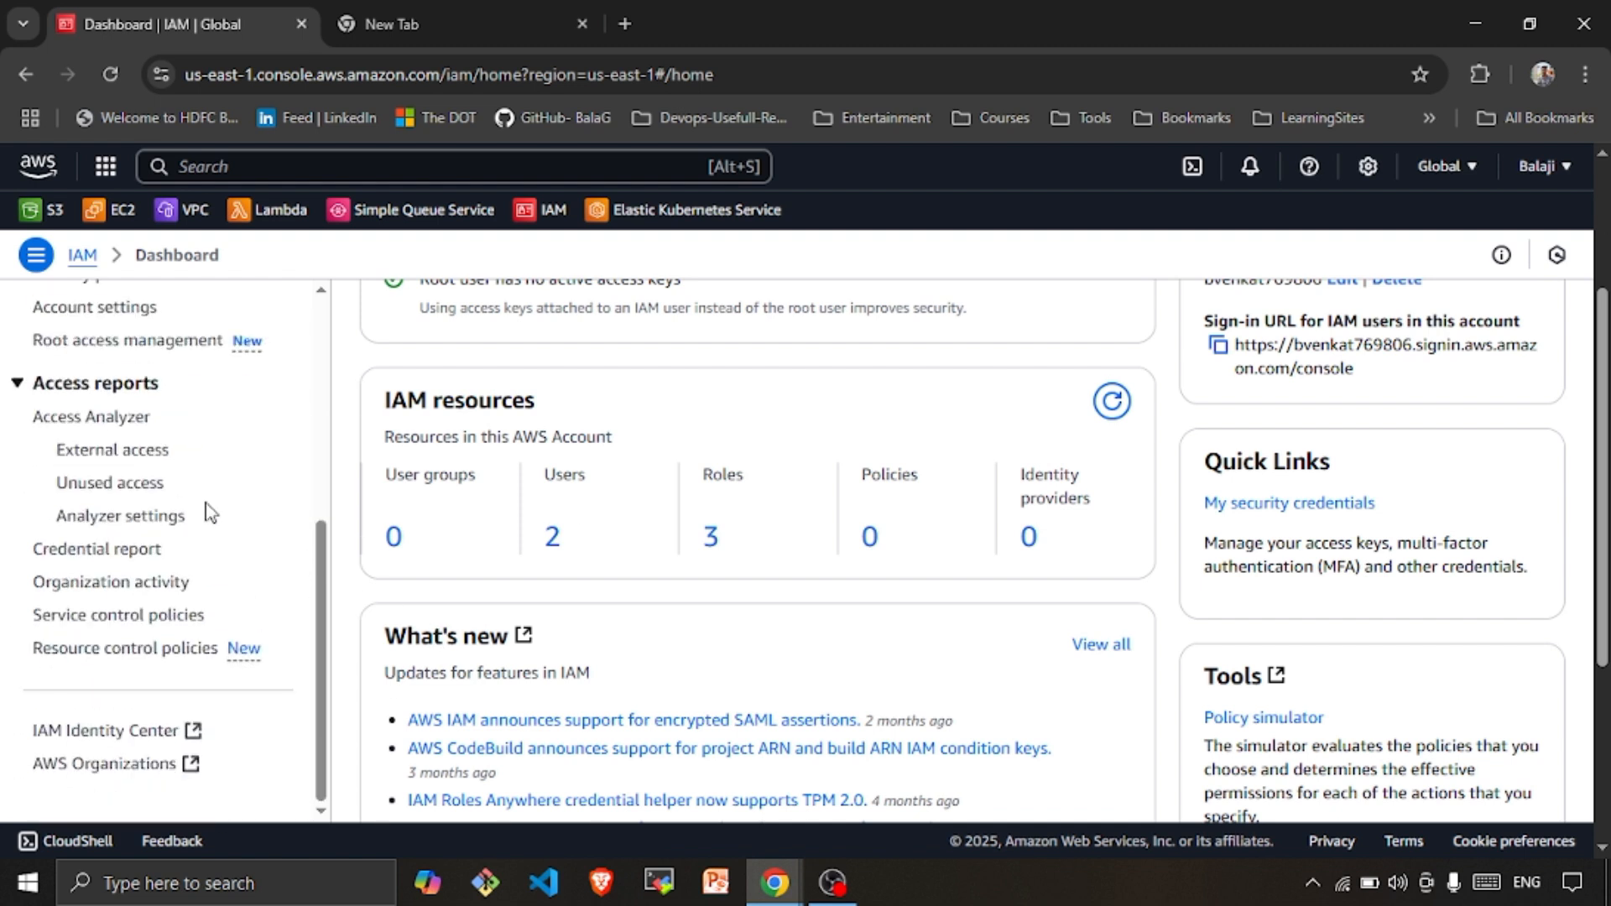
scroll(198, 512, "up", 4)
scroll(198, 513, "up", 1)
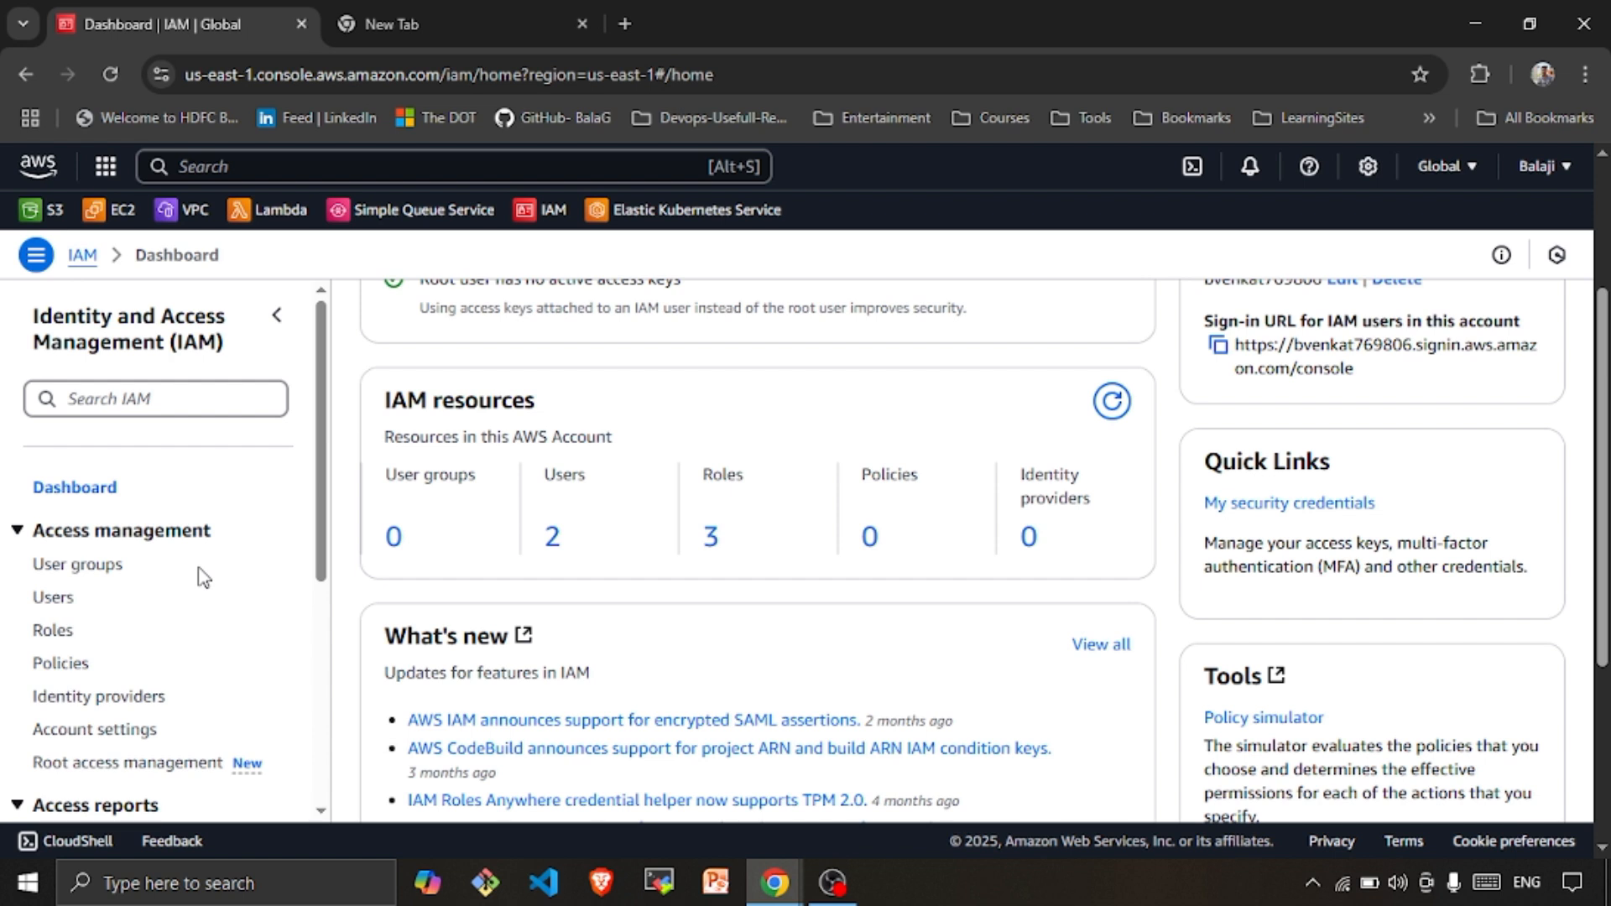
left_click(69, 571)
Create the admin group with devuser as member and AdministratorAccess attached
left_click(1468, 320)
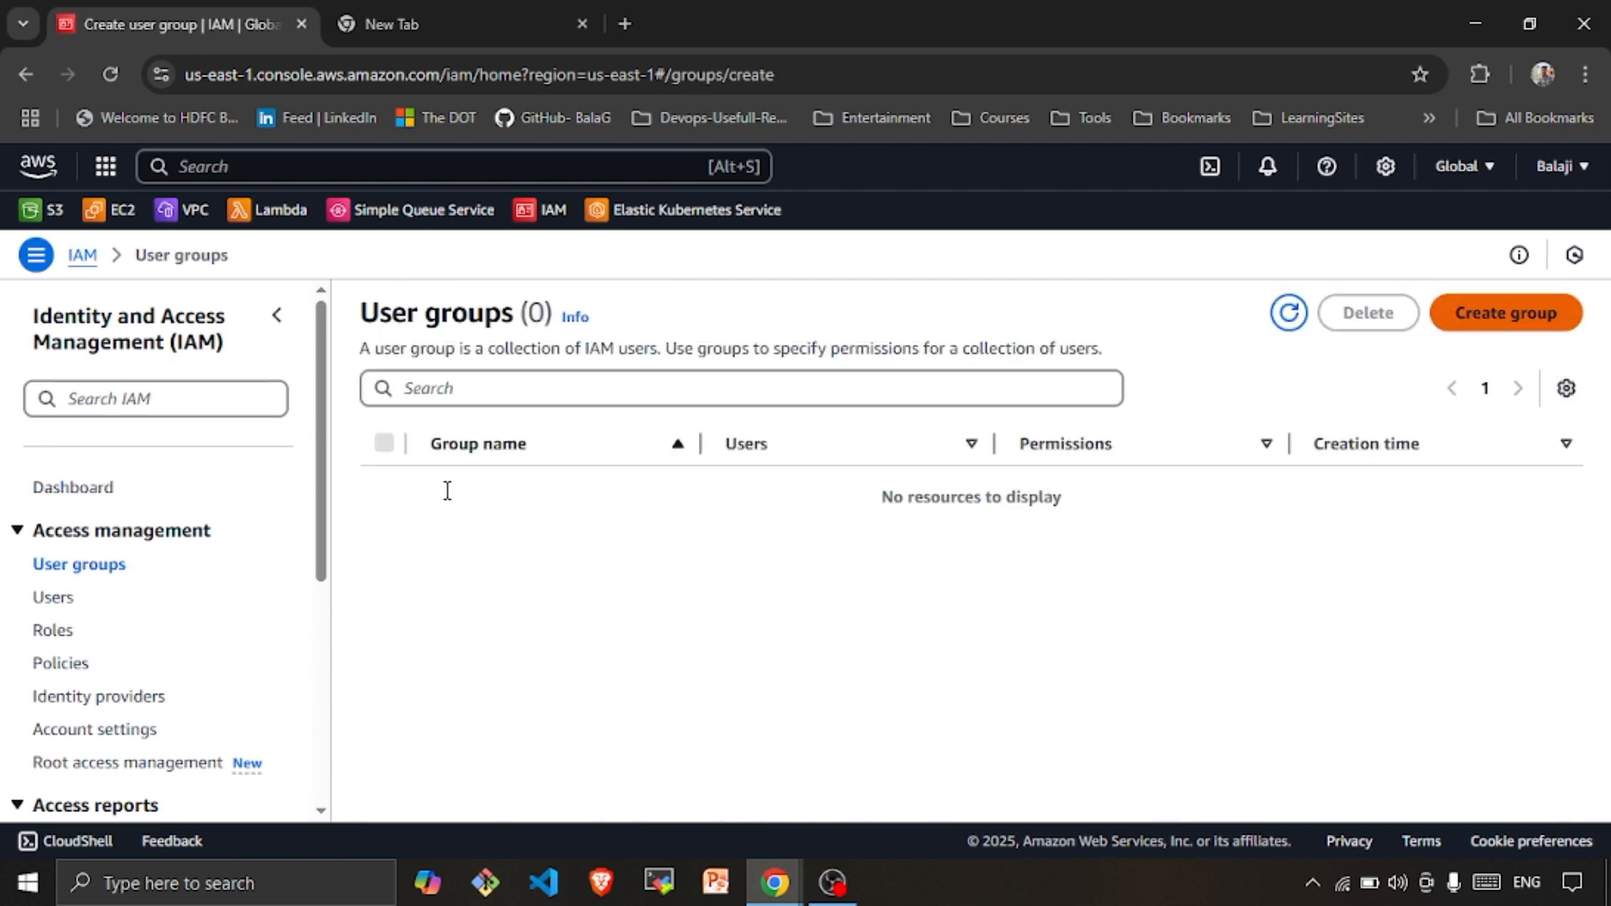
left_click(450, 483)
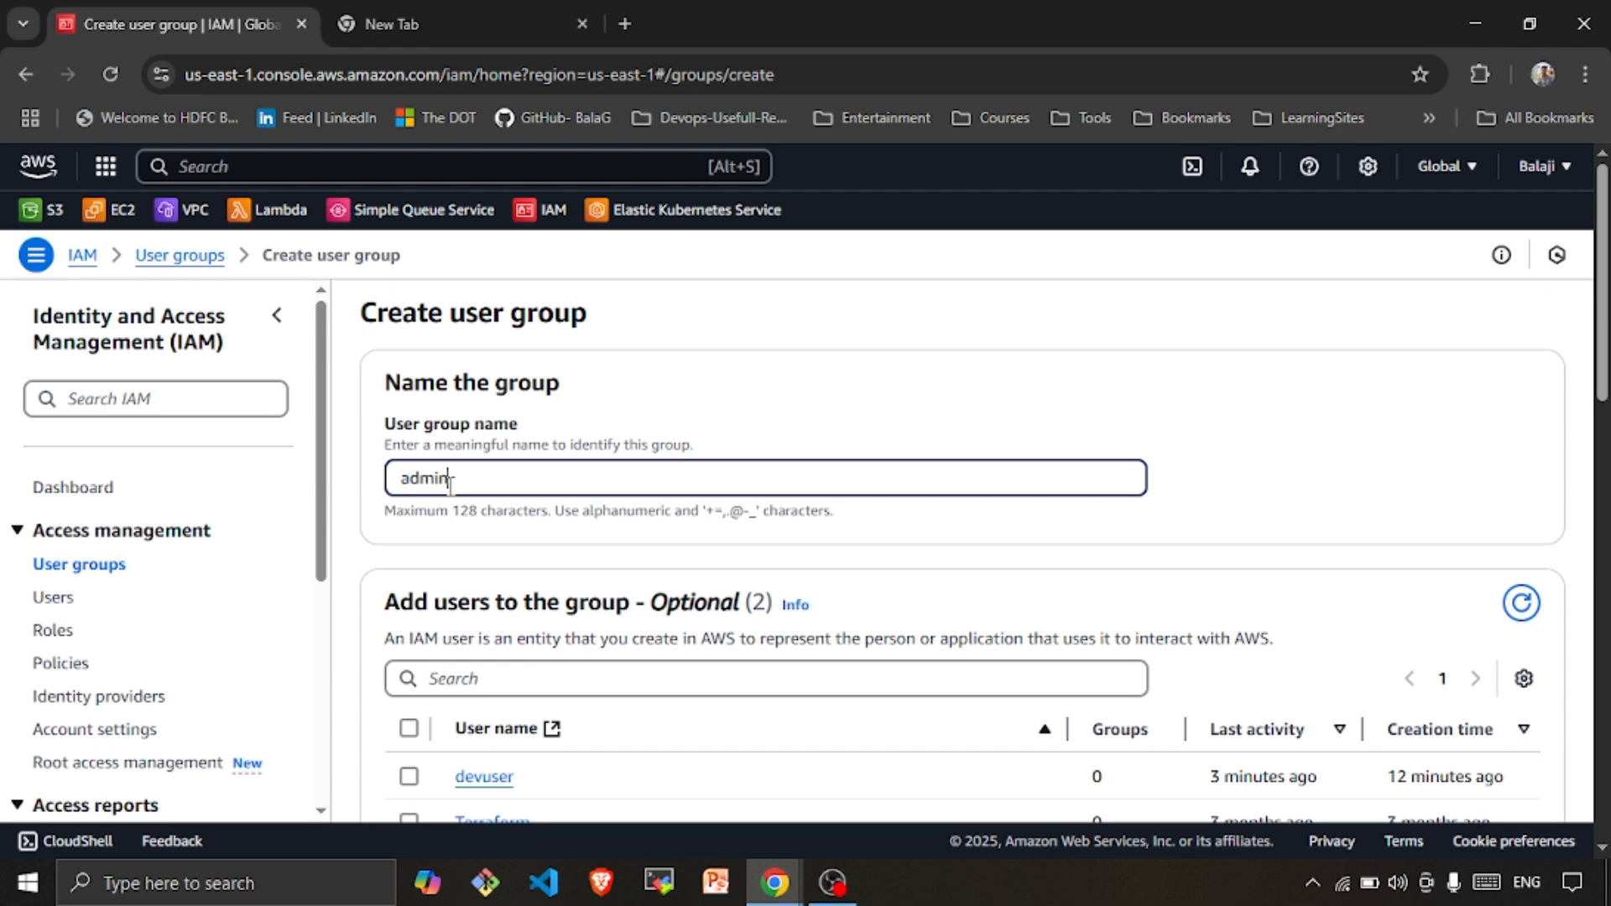
scroll(468, 511, "down", 3)
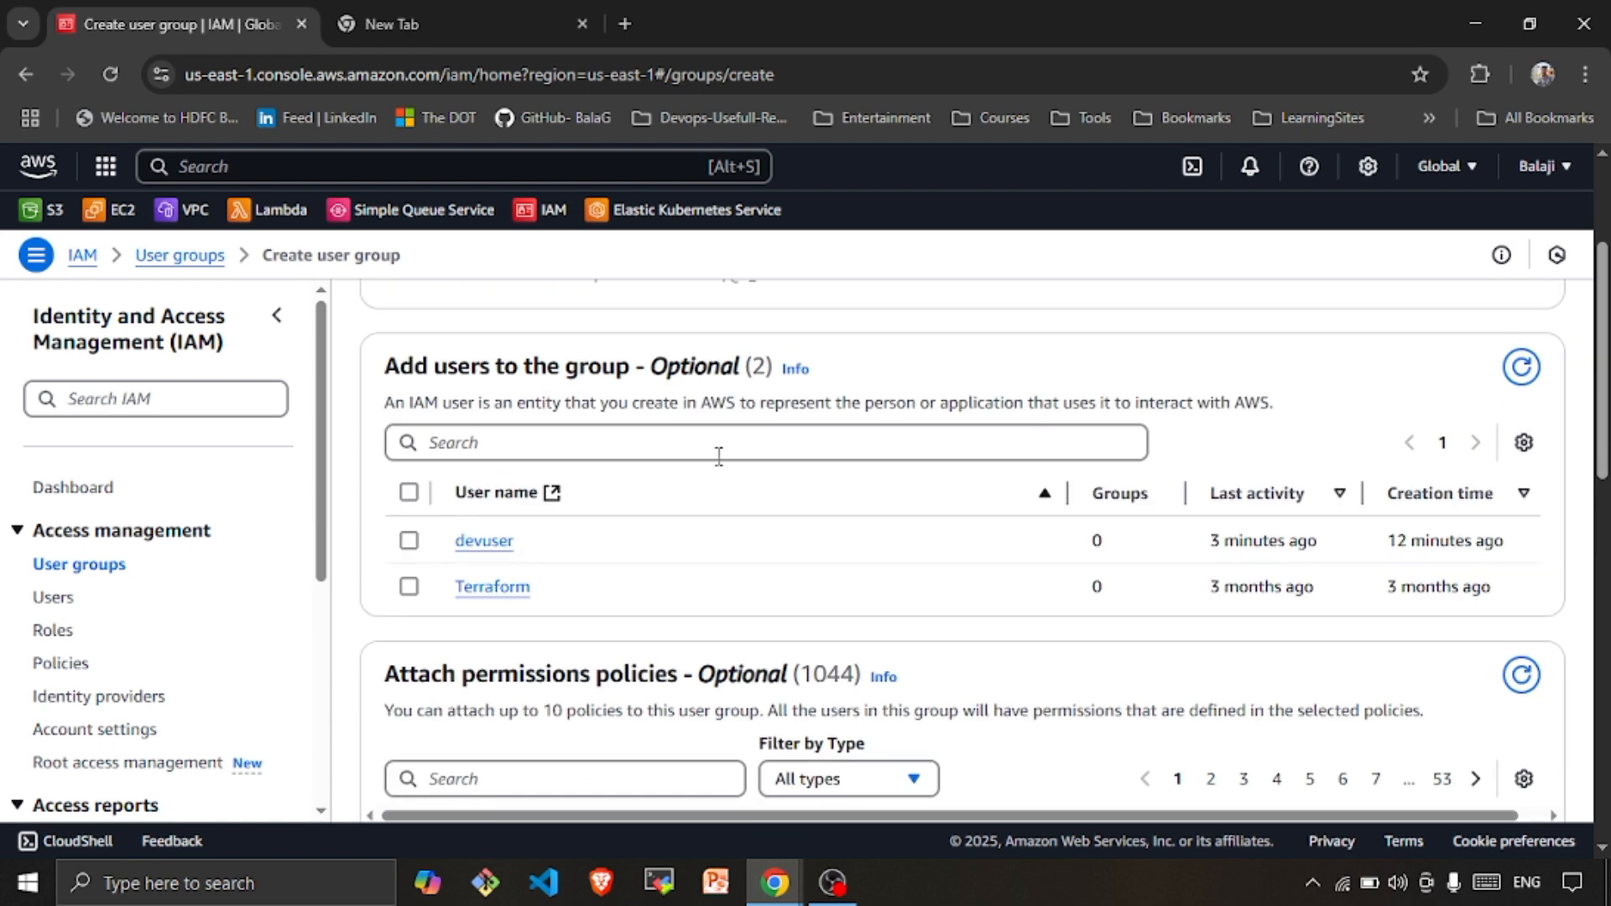
left_click(409, 541)
scroll(688, 568, "down", 6)
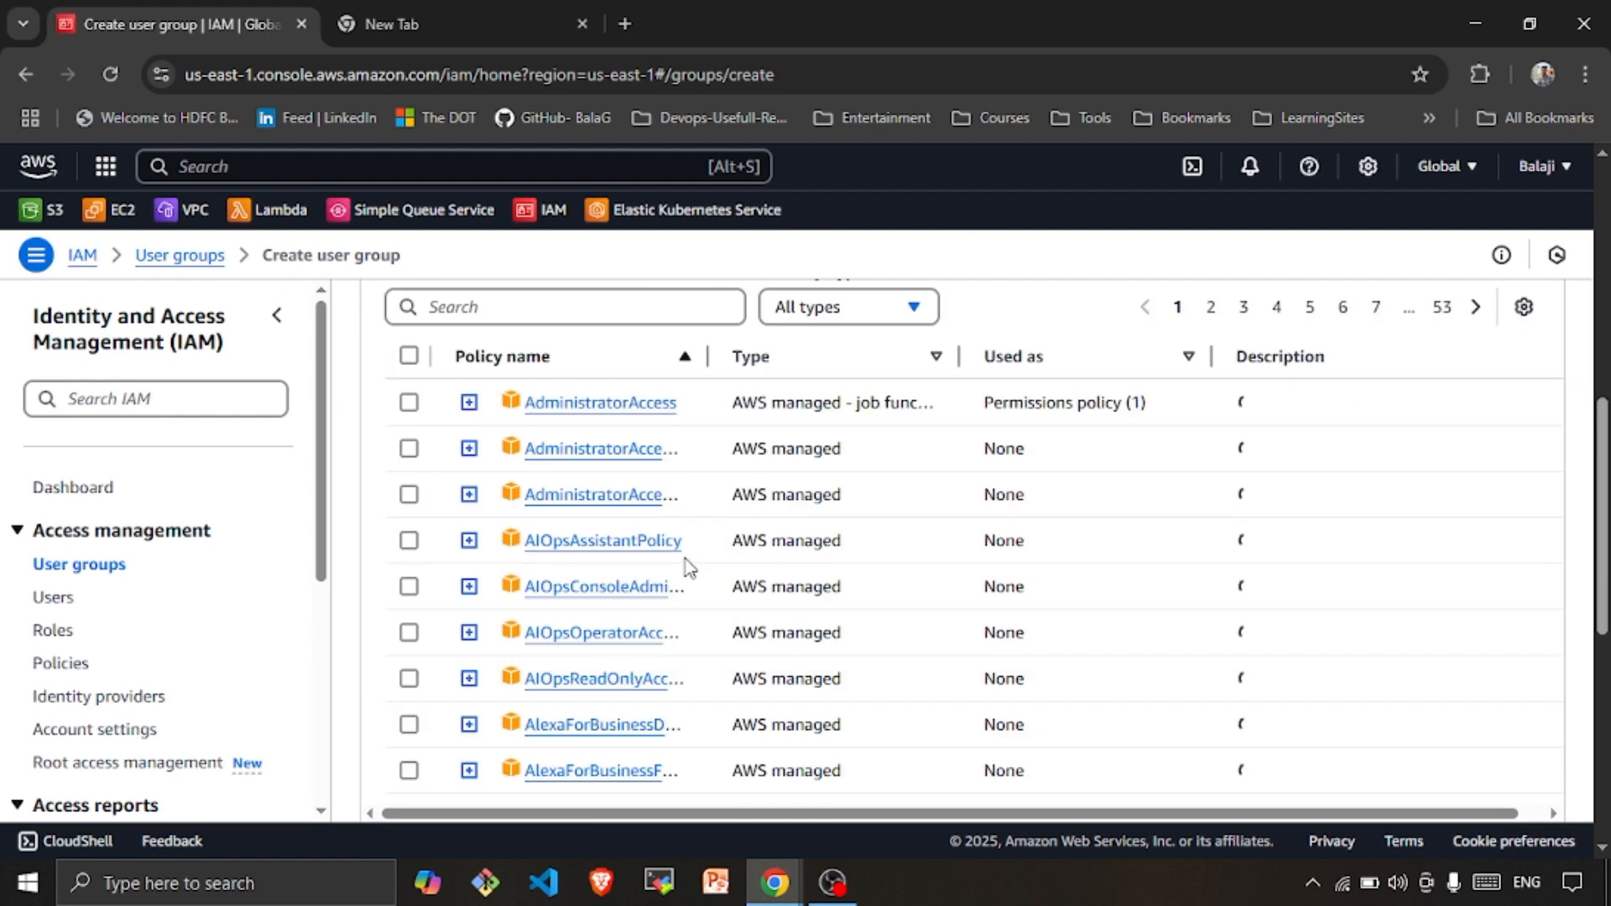
scroll(683, 560, "up", 3)
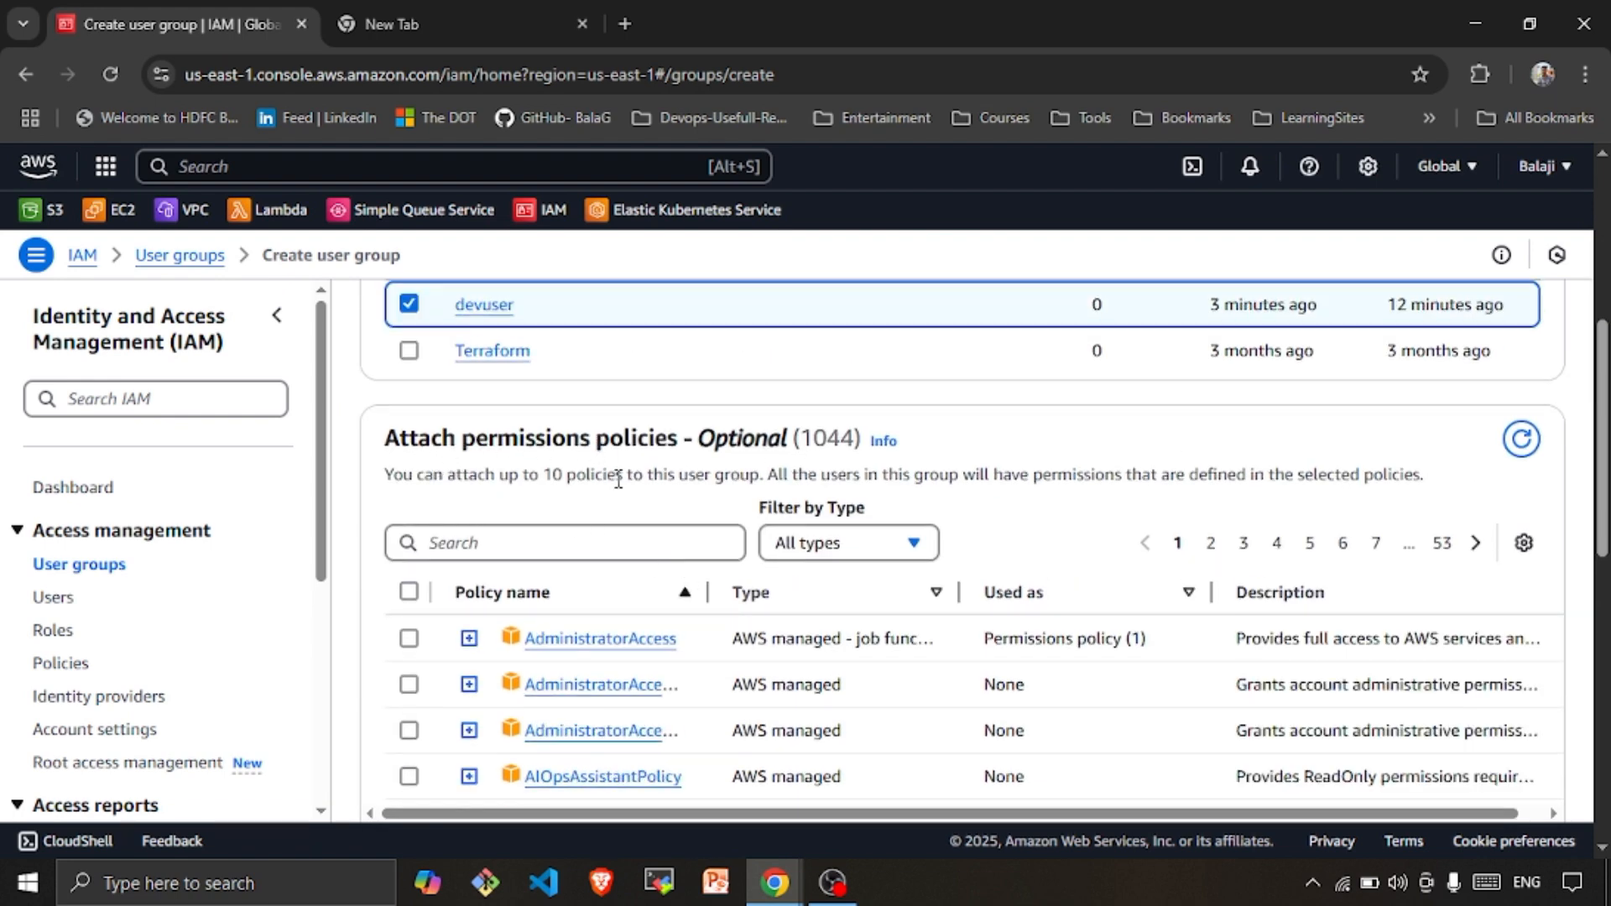
left_click_drag(707, 593, 986, 592)
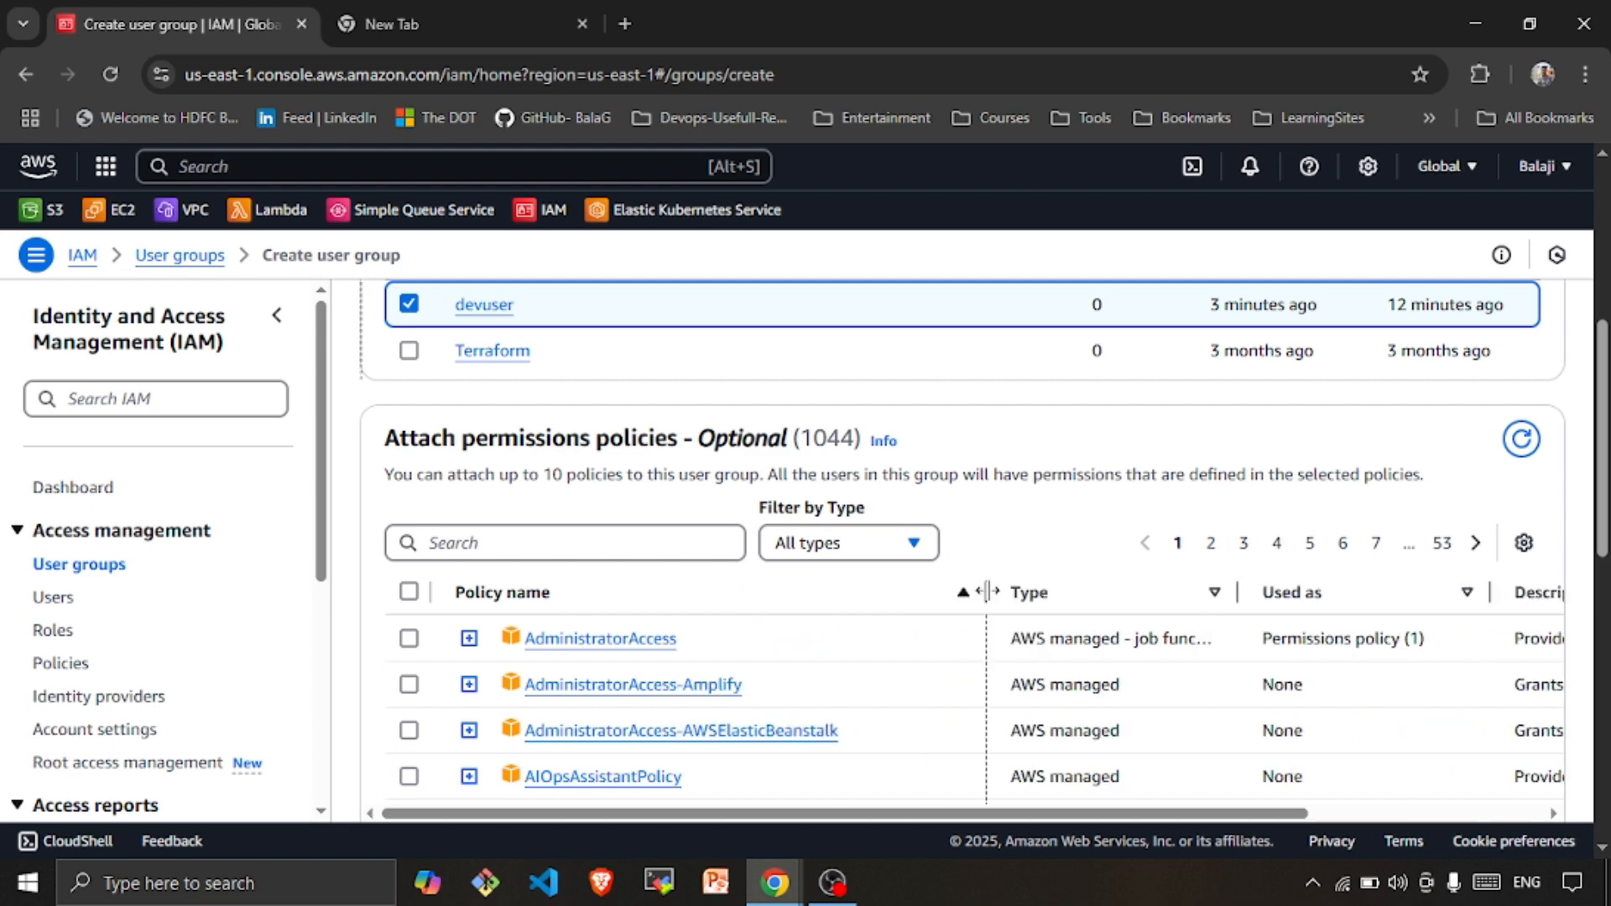
left_click(408, 638)
scroll(1072, 719, "down", 10)
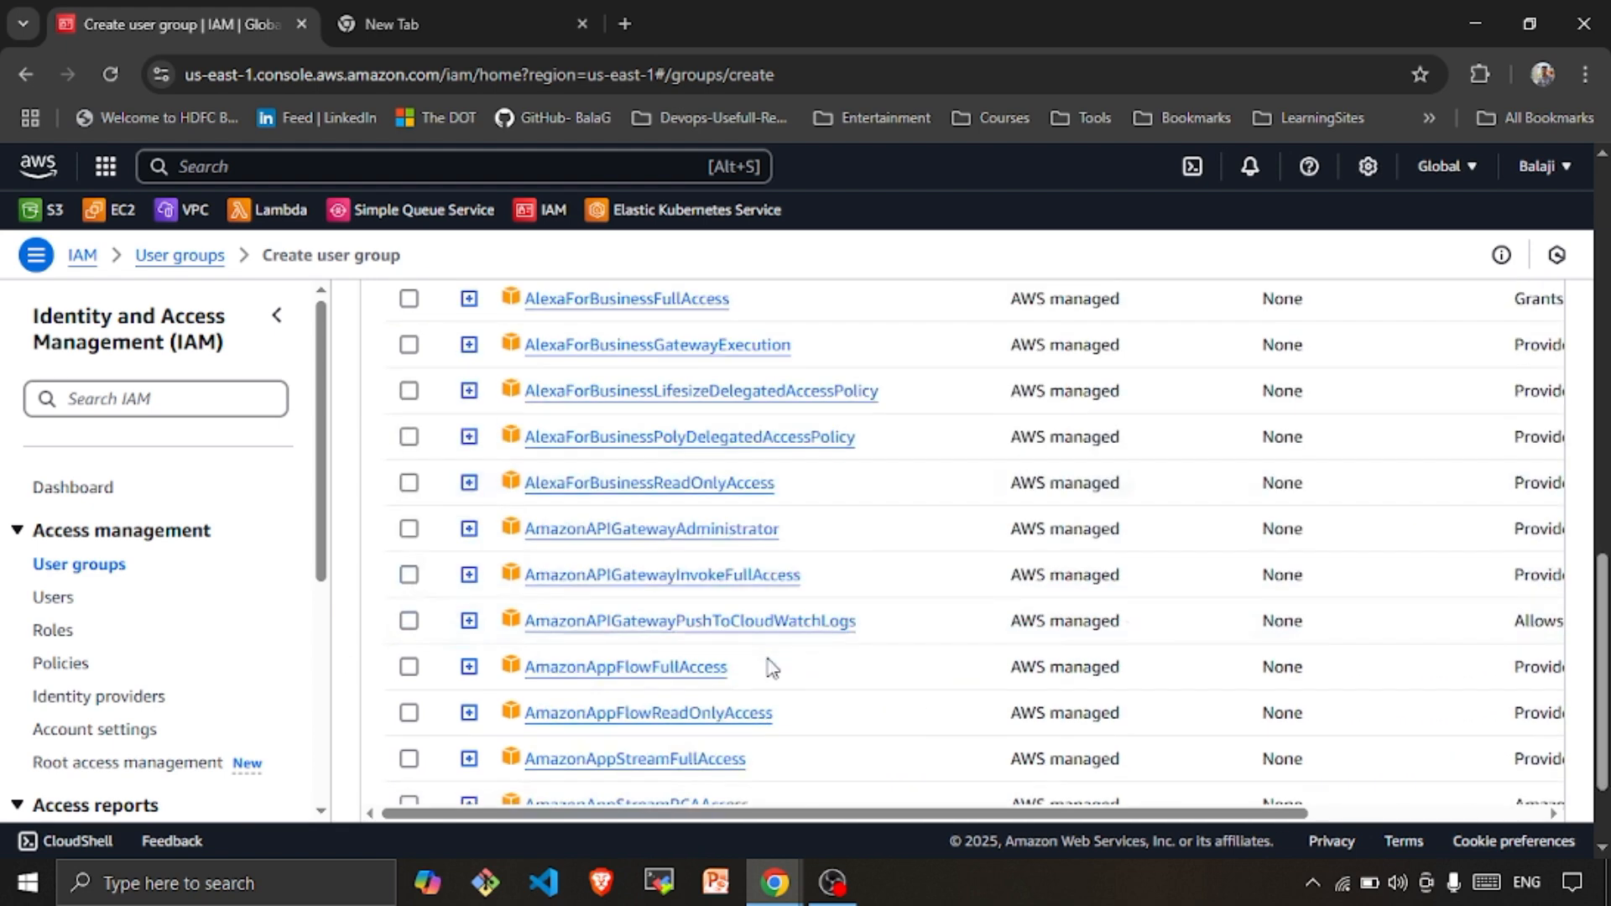
left_click(1424, 764)
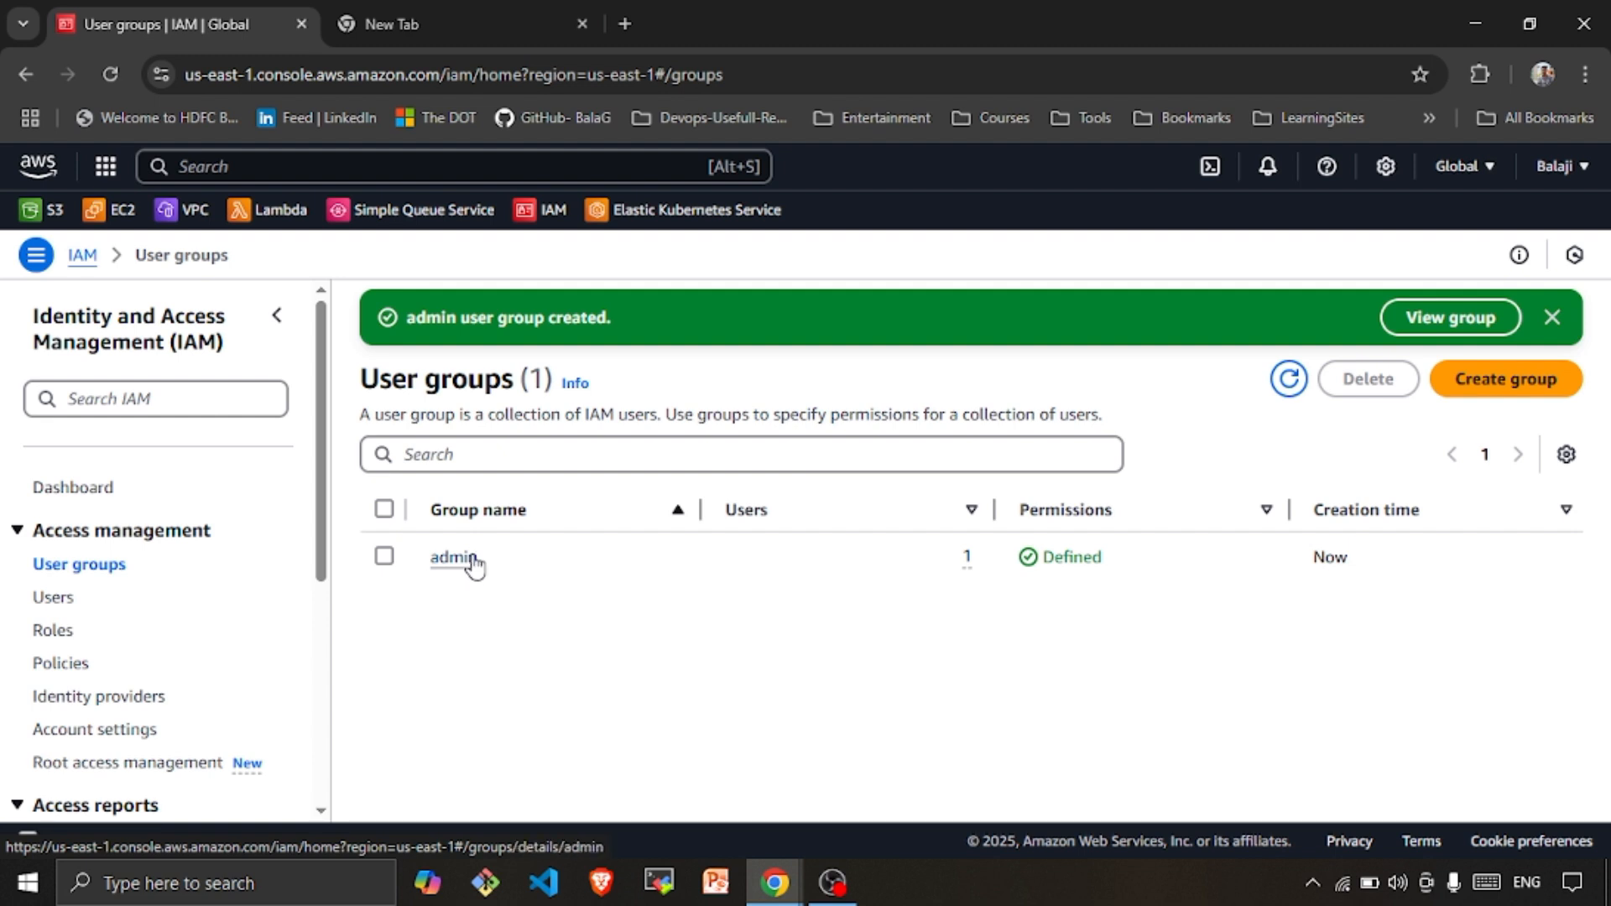
Back in devuser's incognito window, refresh EC2 and launch an instance from Instances
left_click(770, 882)
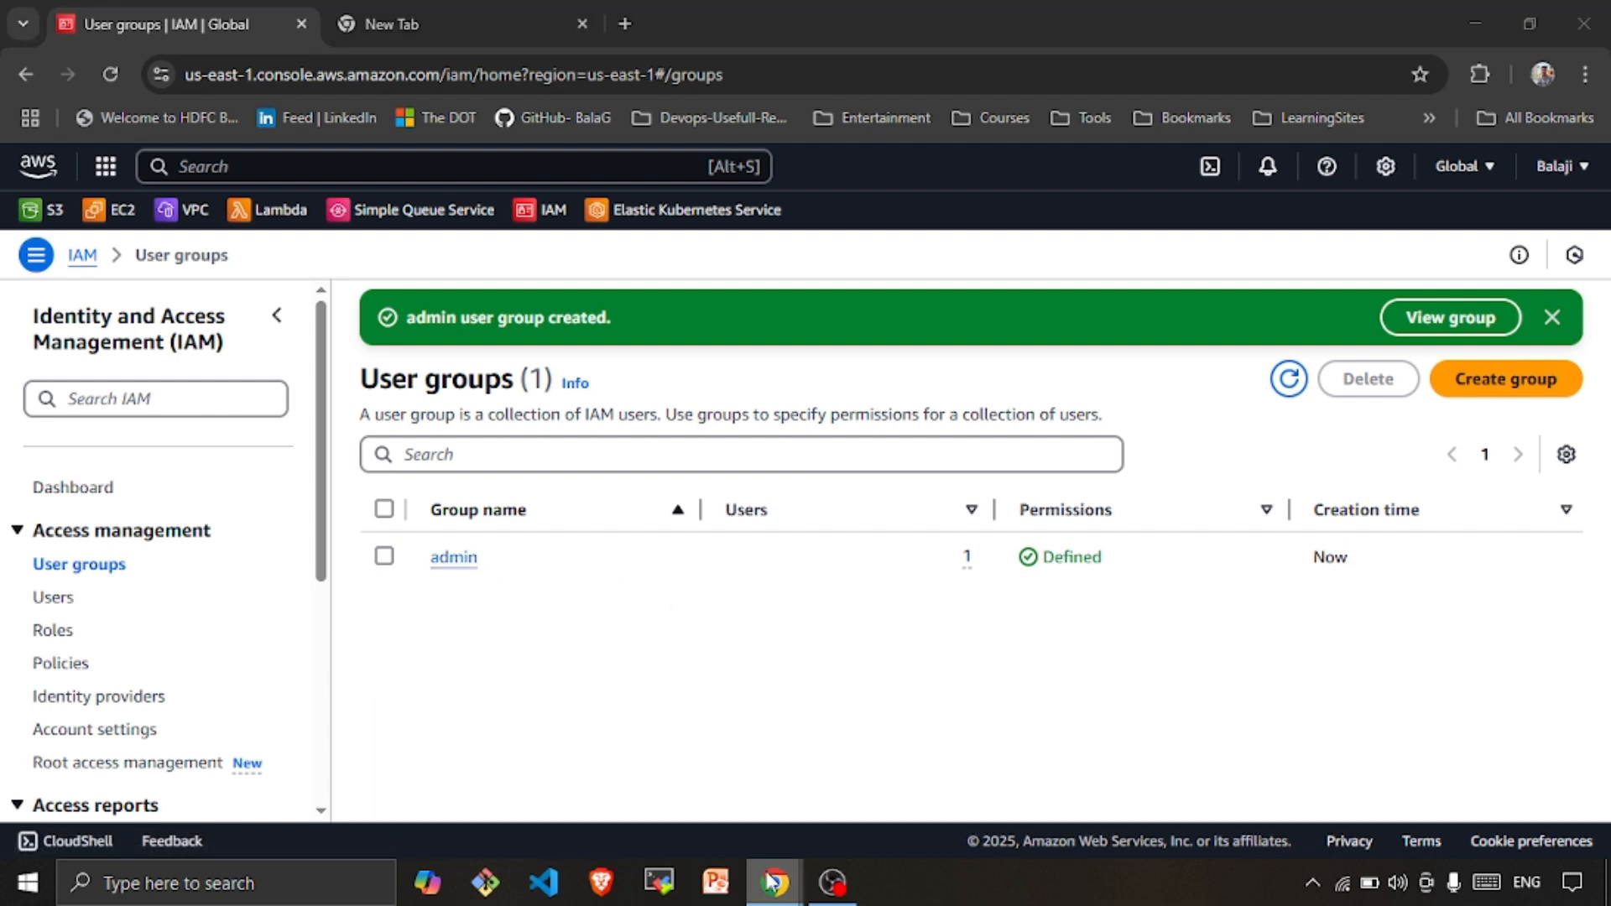
left_click(1021, 768)
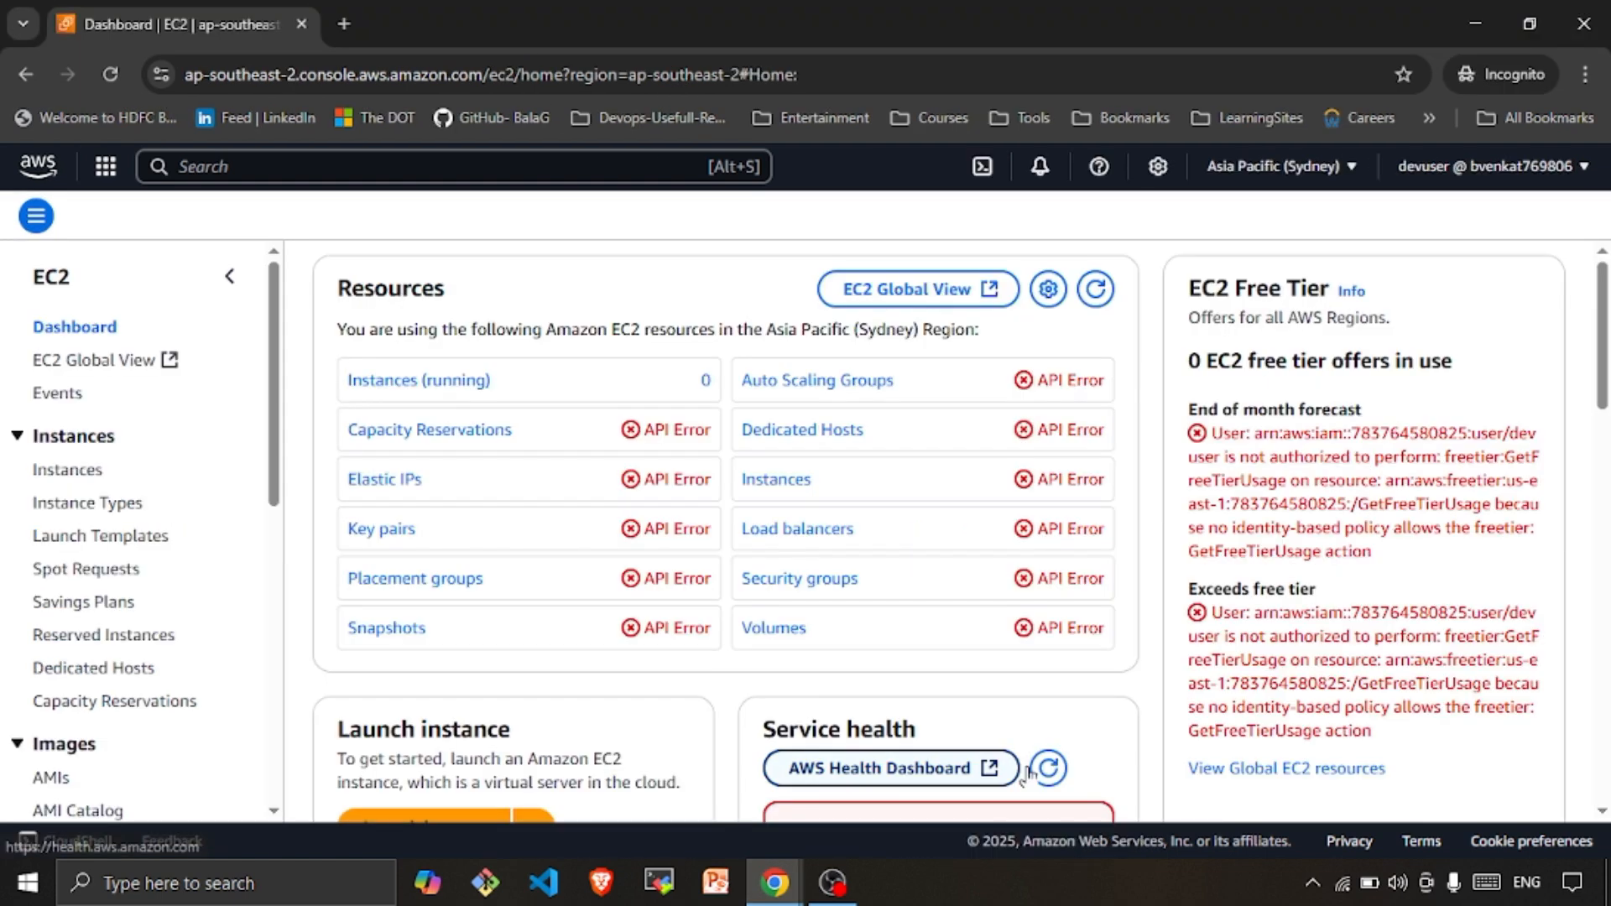
left_click(116, 73)
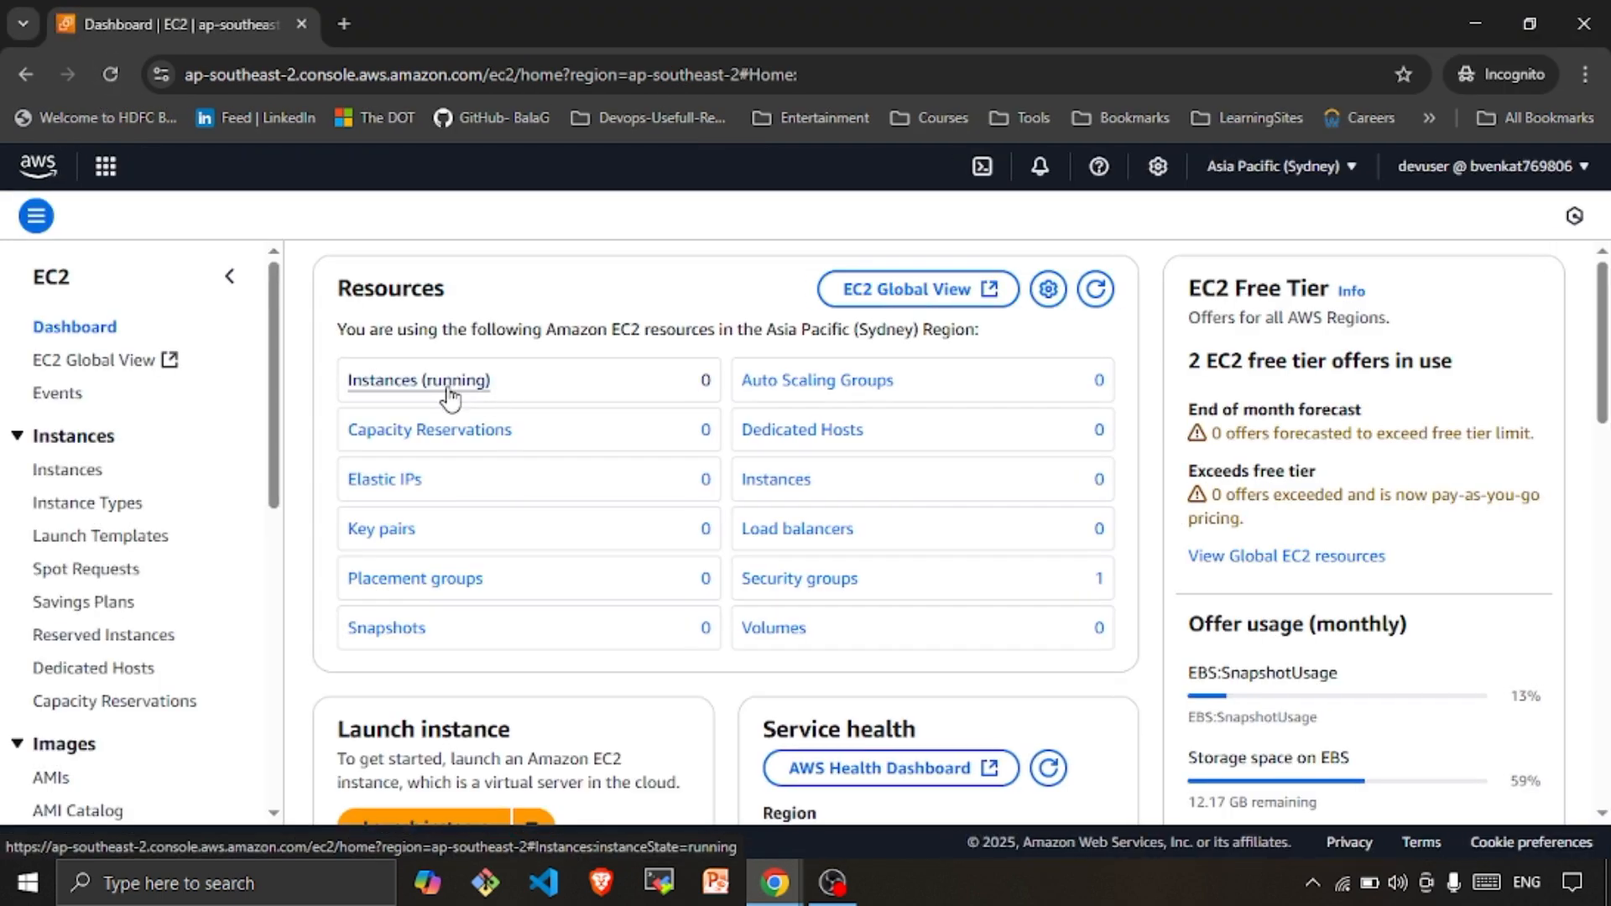
left_click(449, 386)
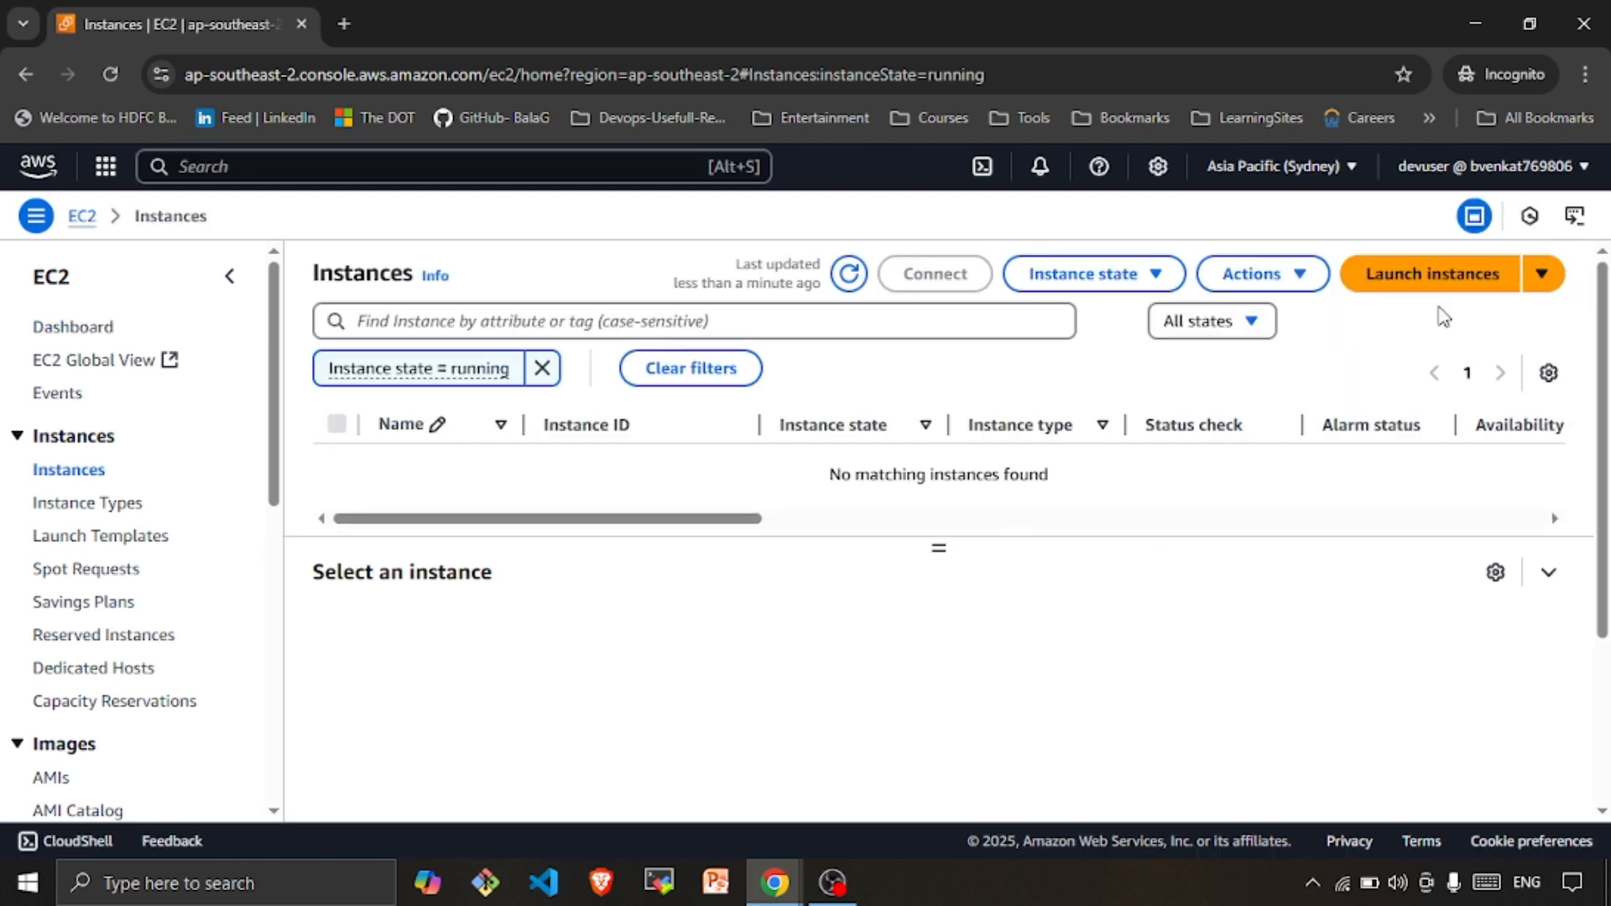
left_click(1426, 281)
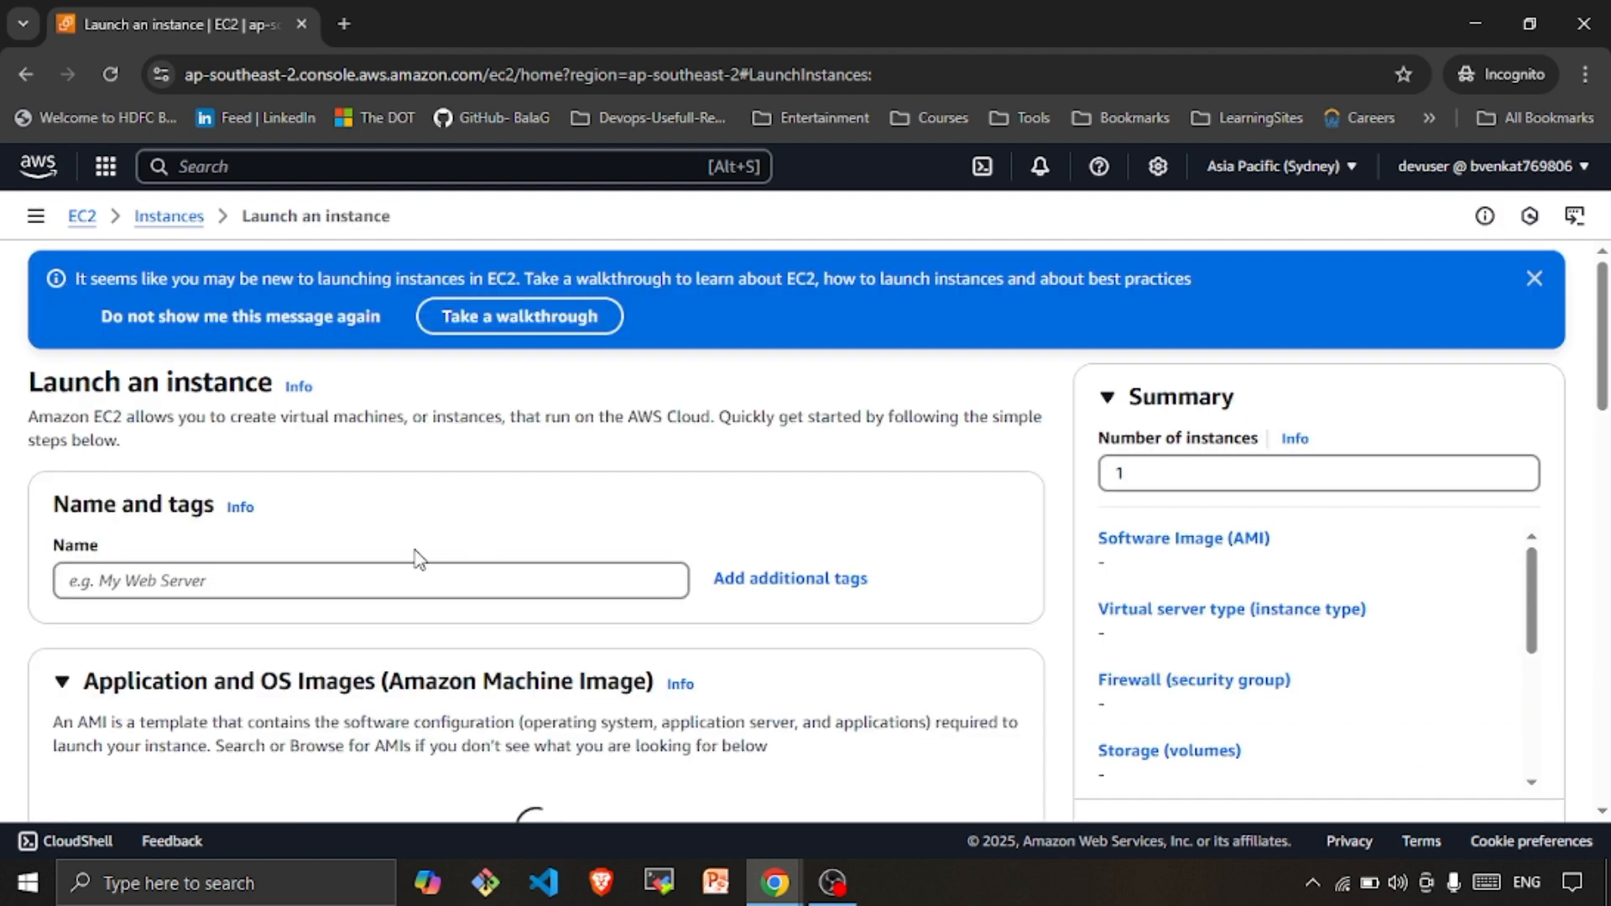
Name the new instance demos3read, keeping the default Amazon Linux 2023 AMI and t2.micro type
left_click(280, 586)
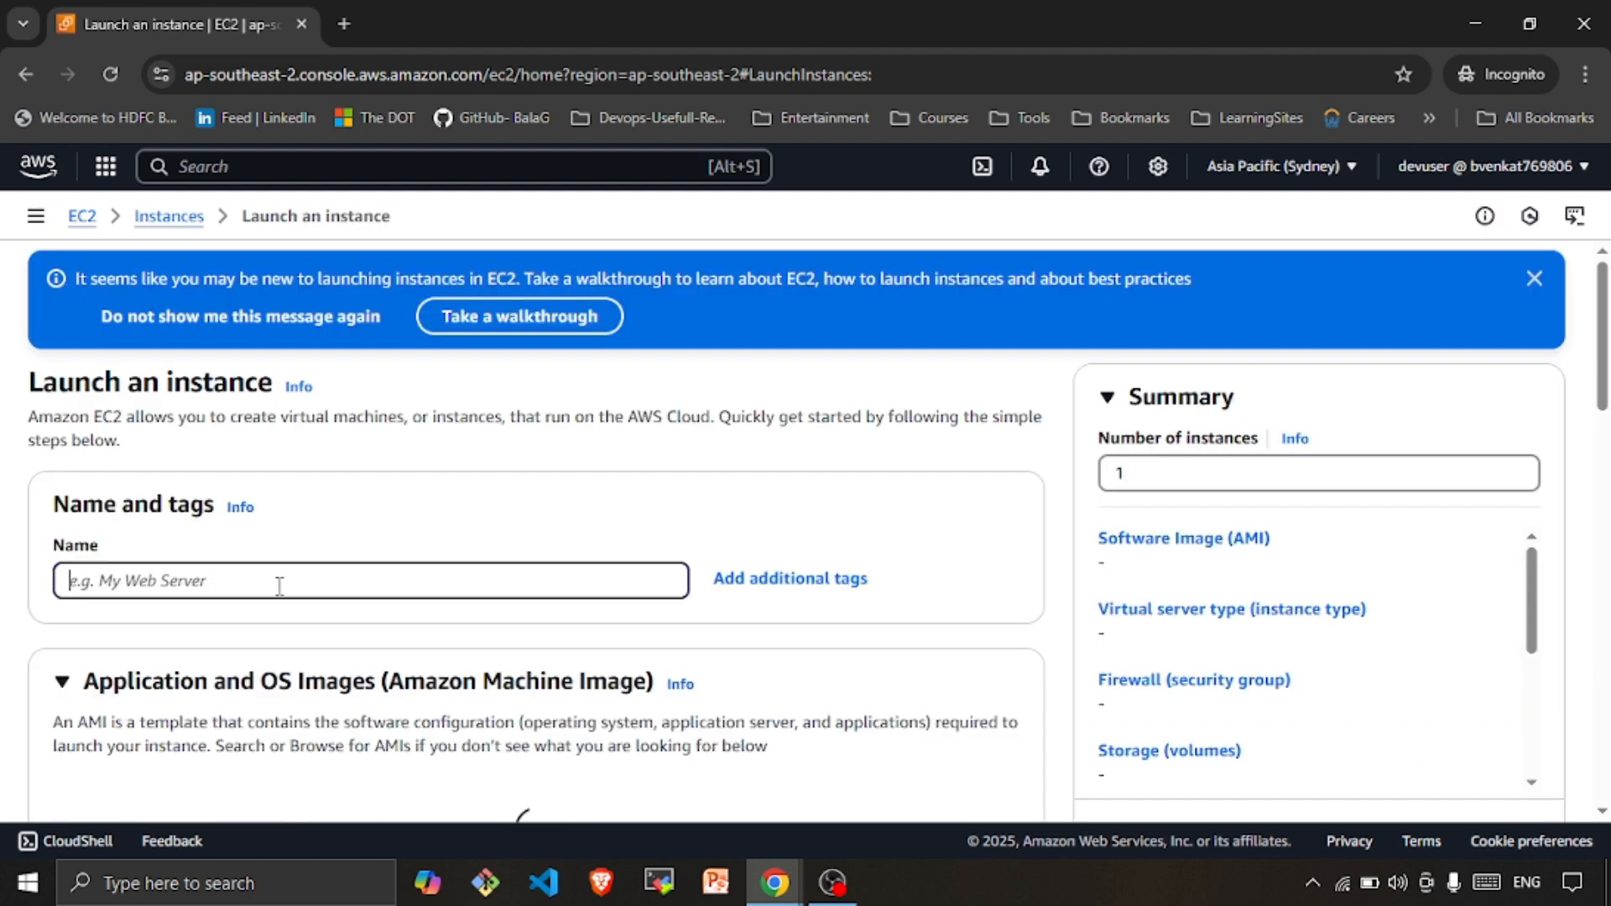
type("demo")
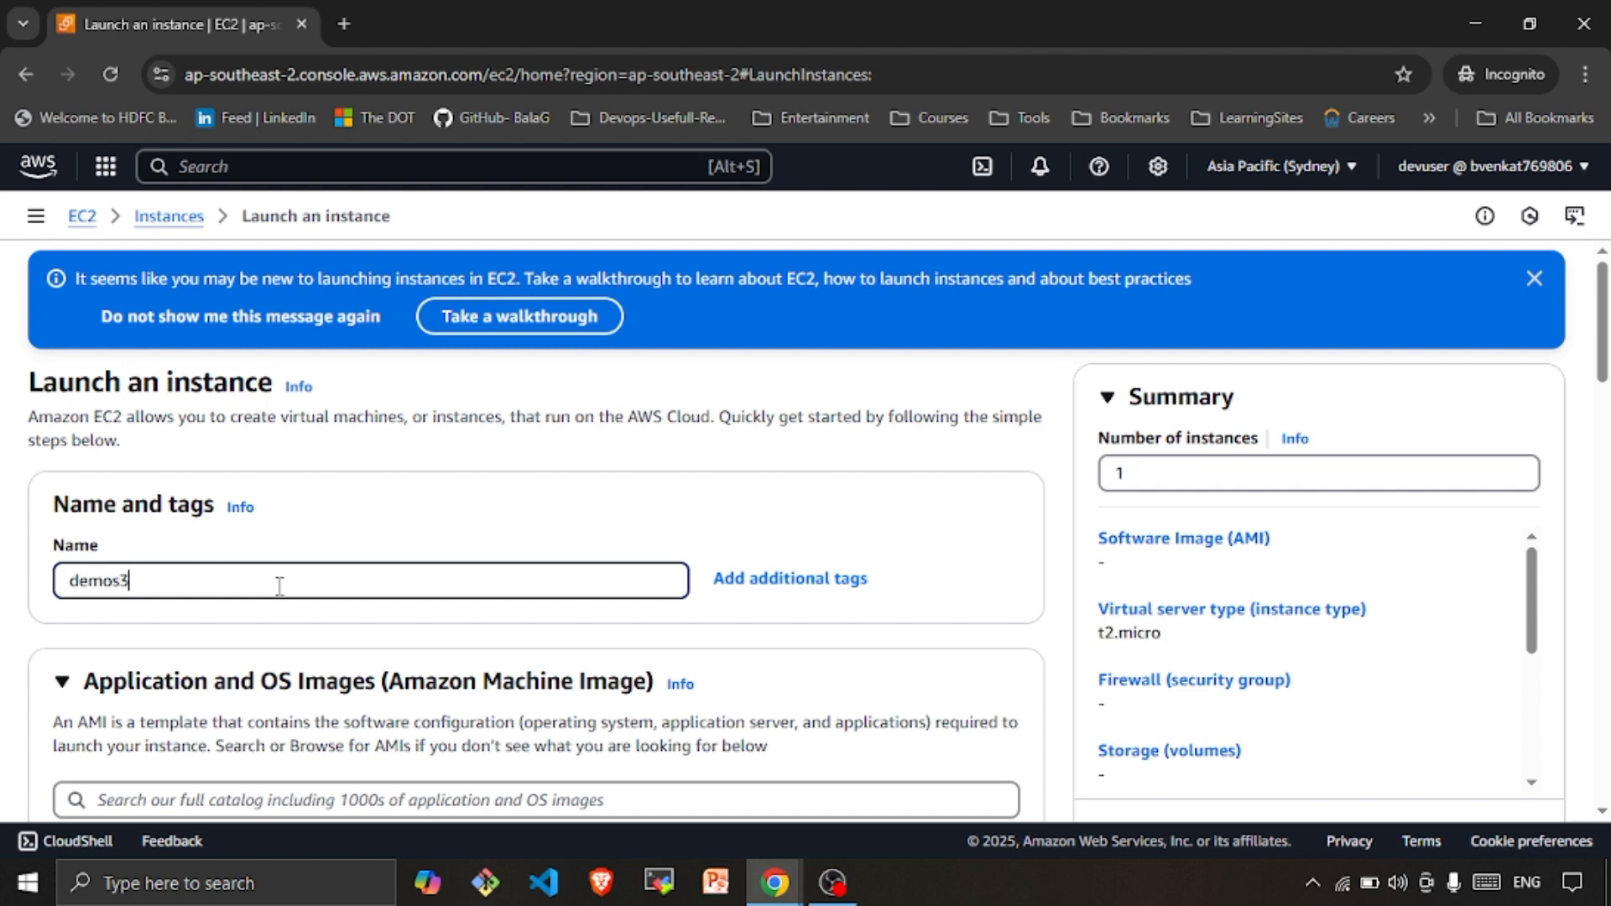
type("s3read")
scroll(279, 585, "down", 3)
scroll(280, 586, "down", 3)
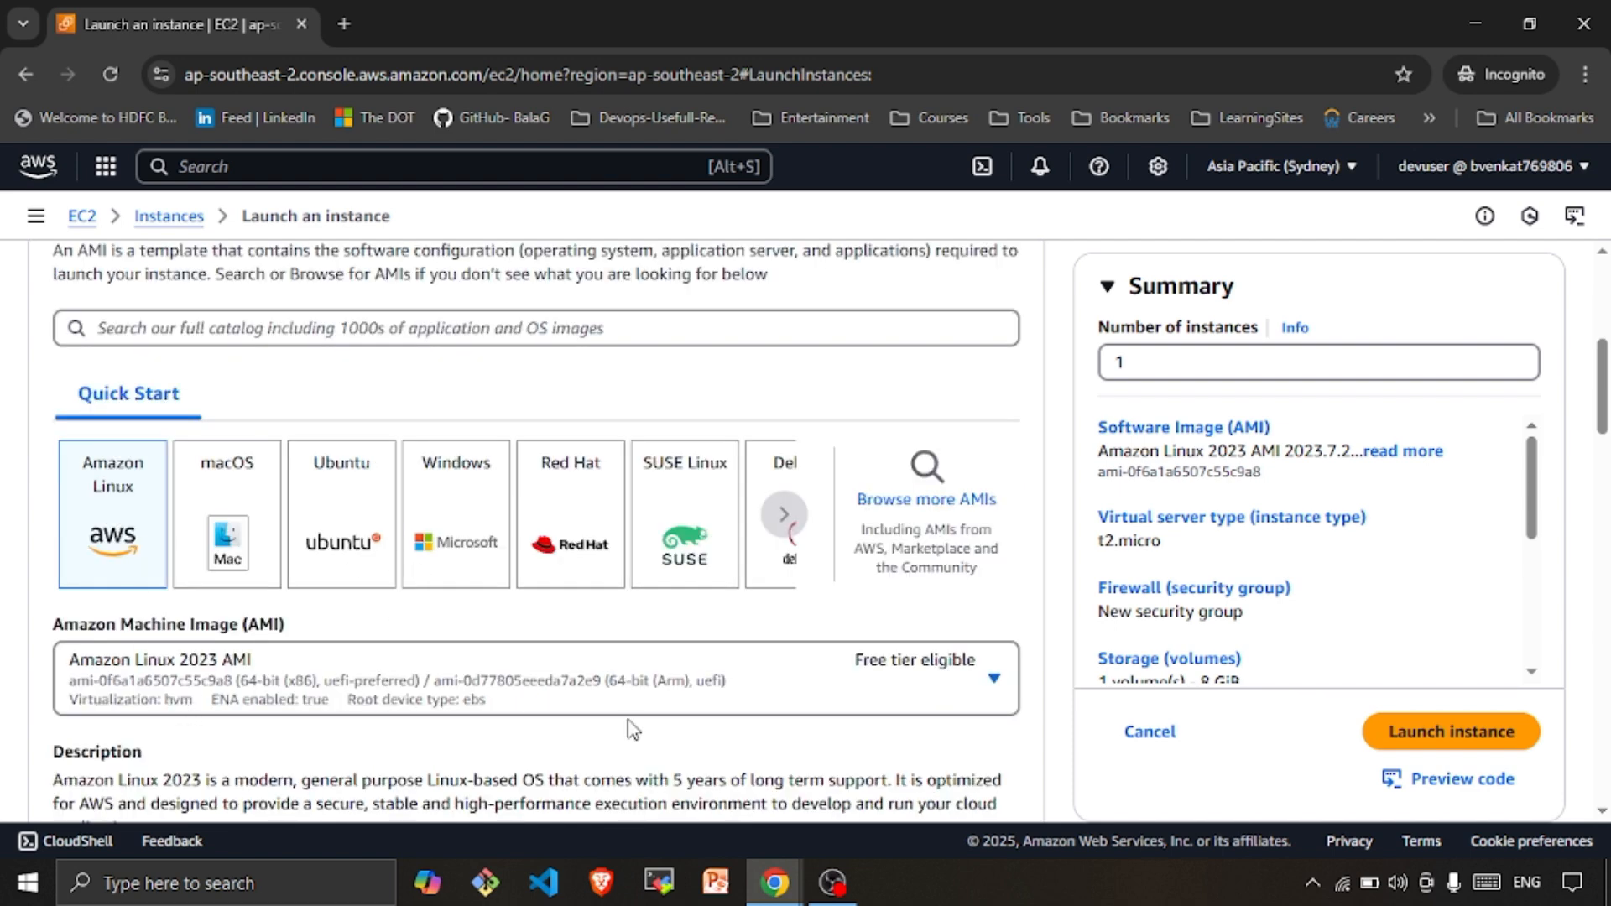
scroll(267, 670, "down", 3)
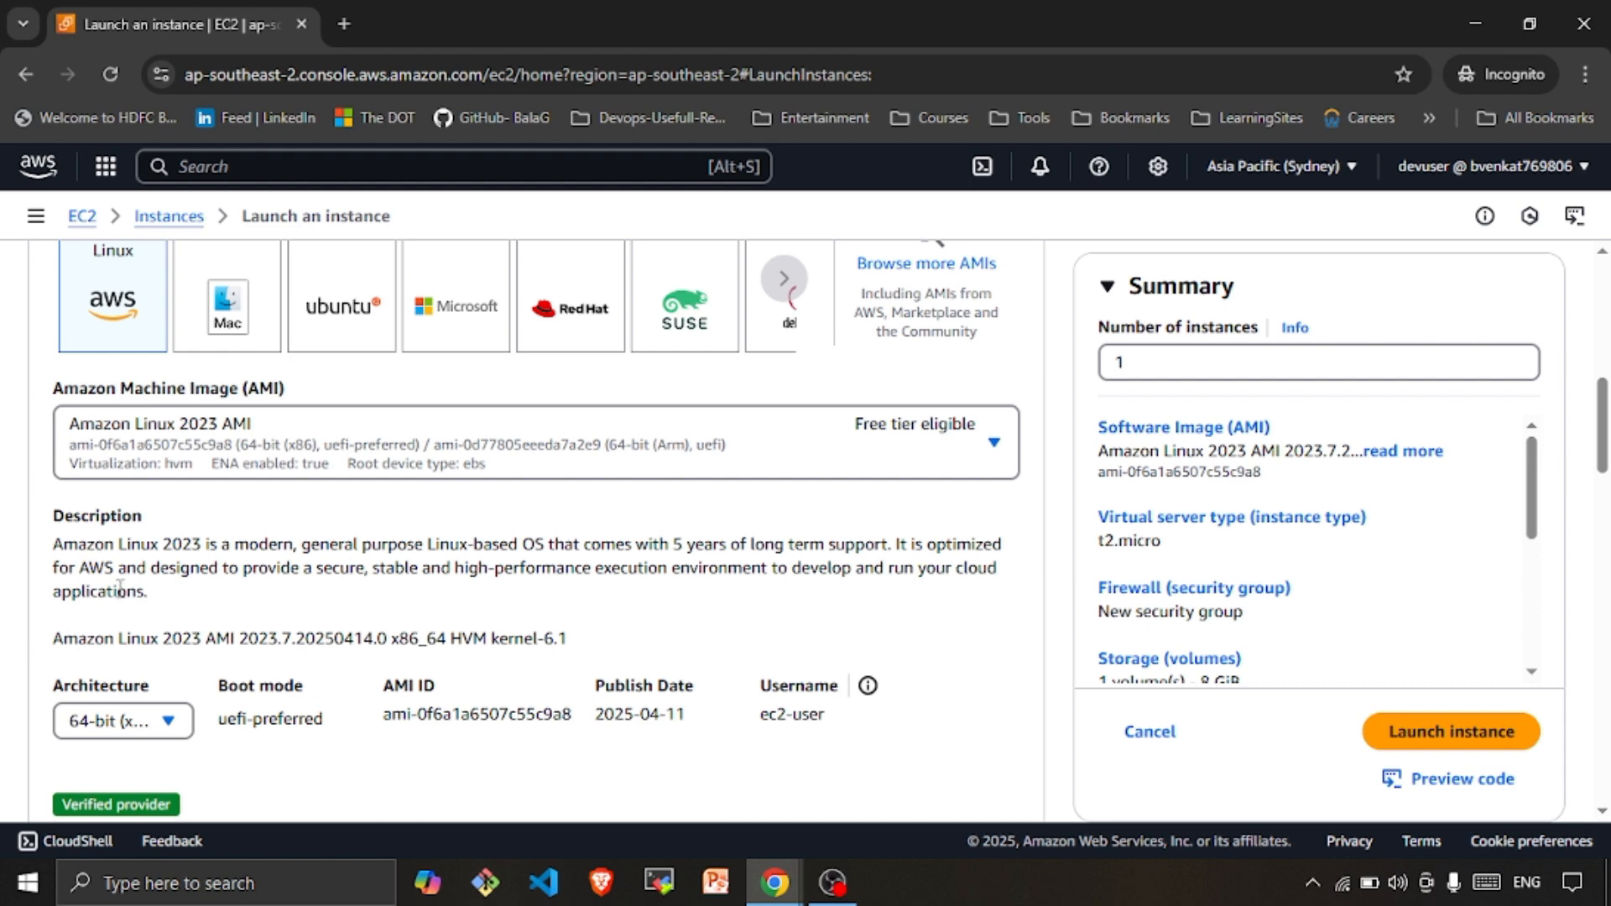
scroll(315, 617, "down", 7)
scroll(426, 554, "down", 3)
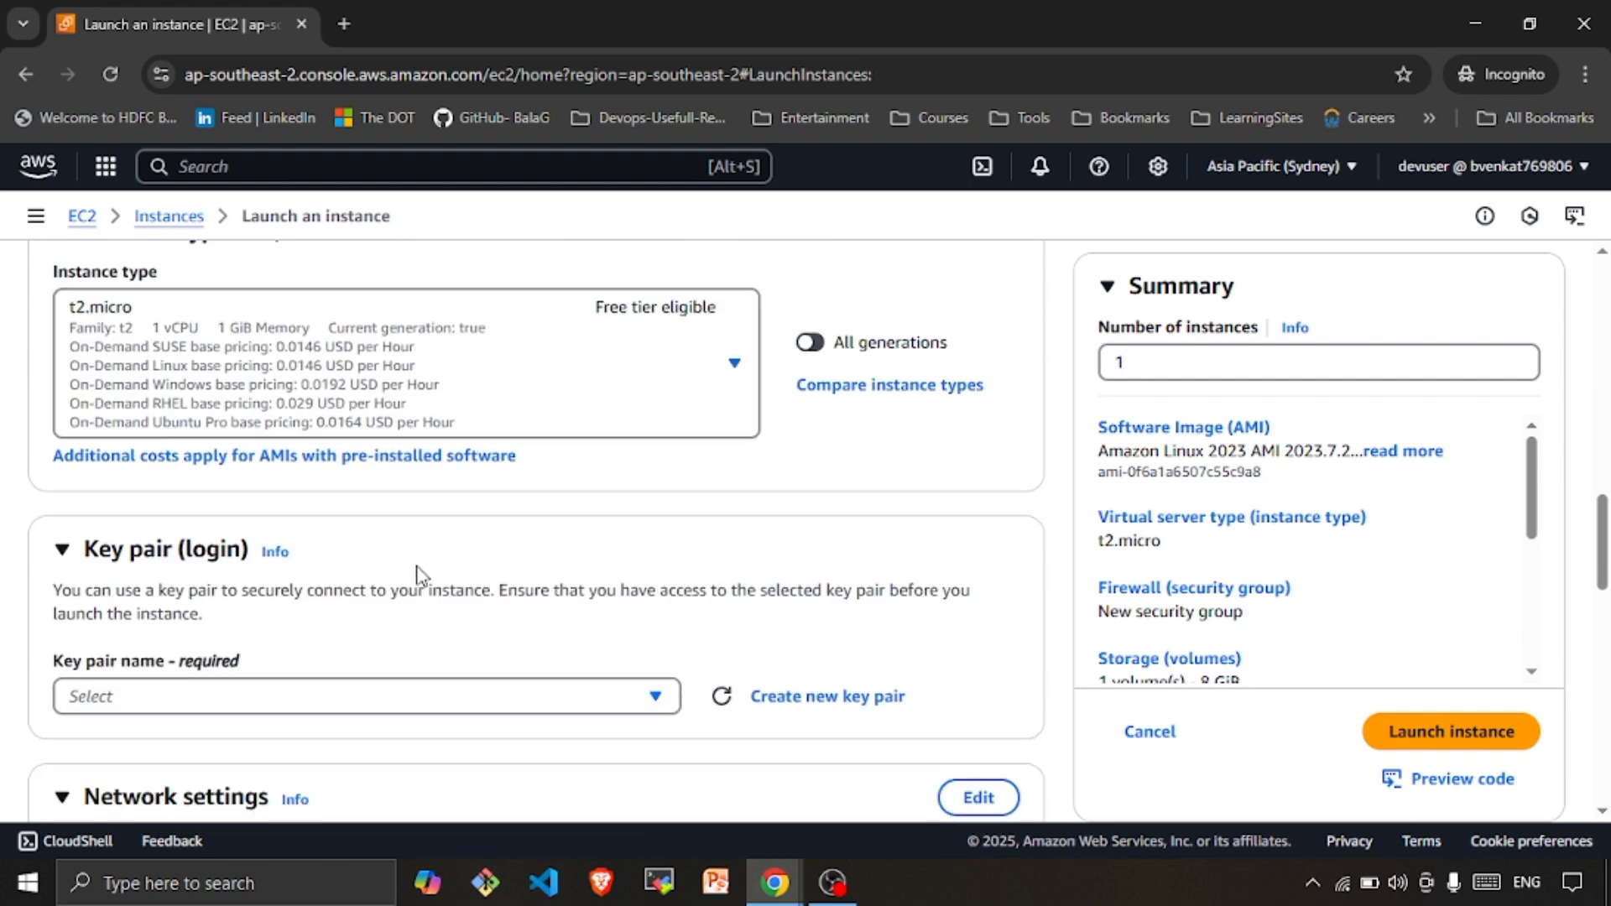
left_click(411, 699)
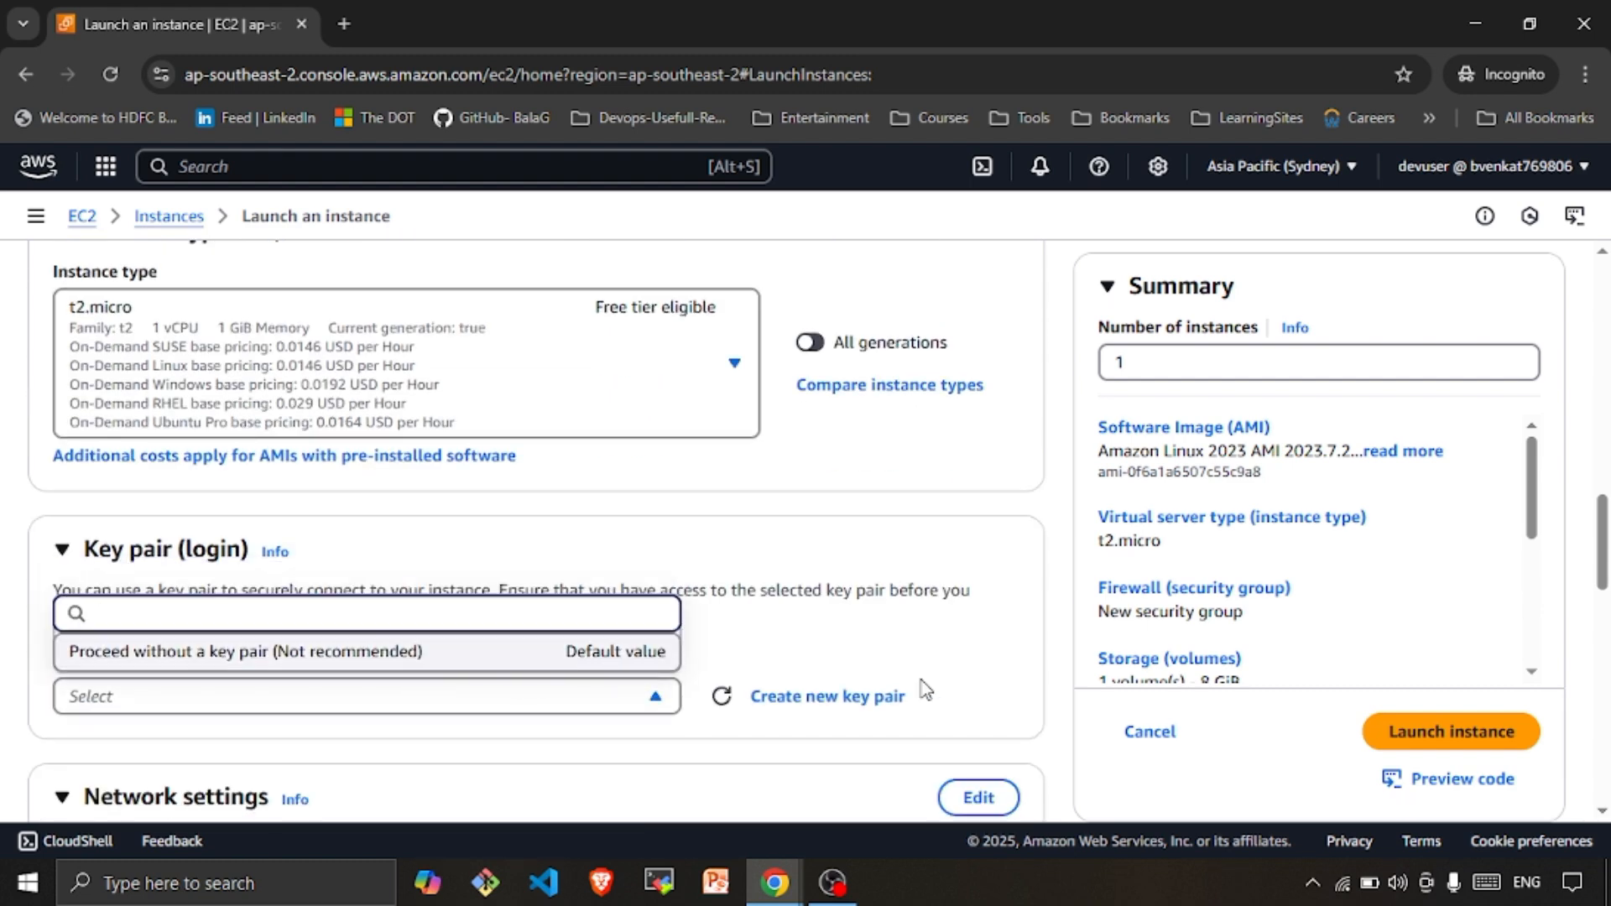
Create an RSA .pem key pair named demo1 and save its file to the Desktop
left_click(793, 703)
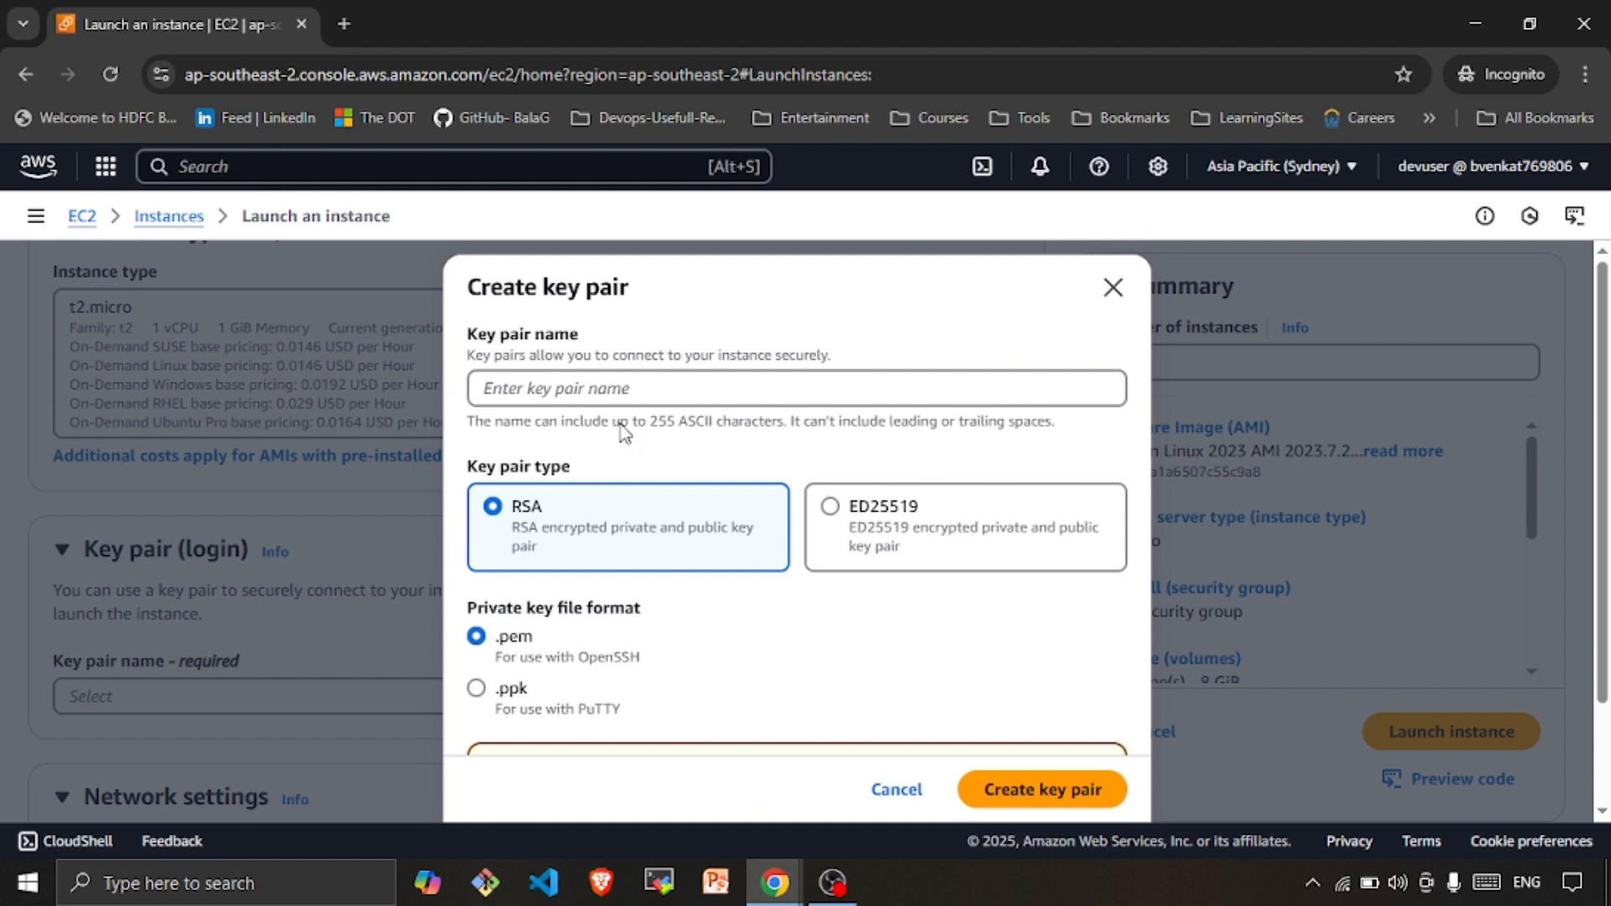
left_click(625, 393)
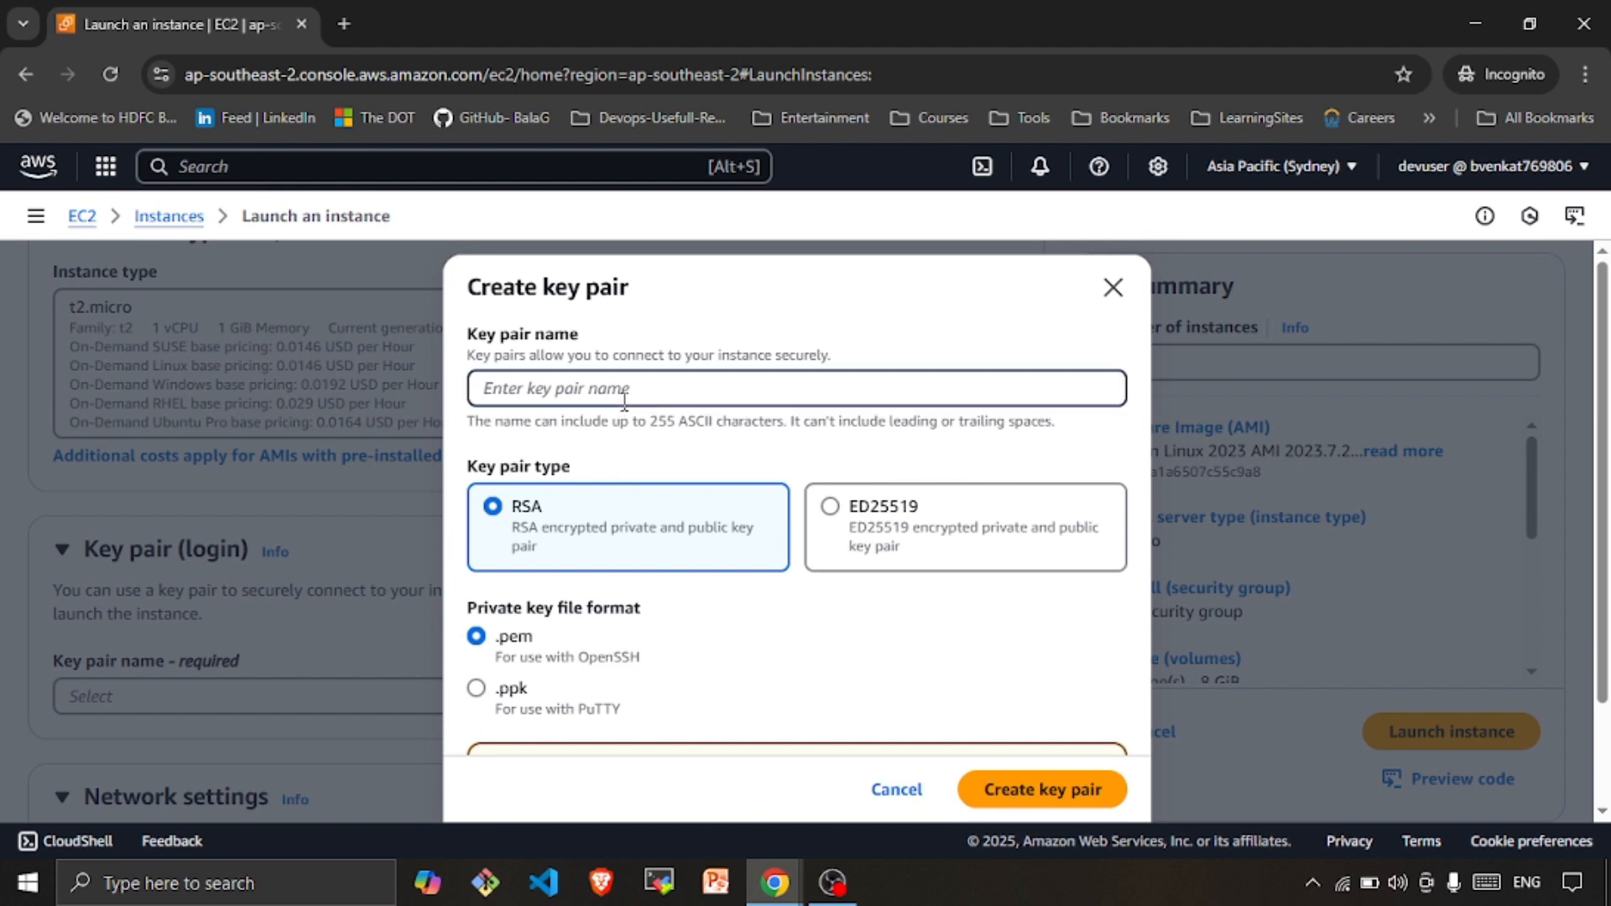
type("demo1")
scroll(869, 556, "down", 2)
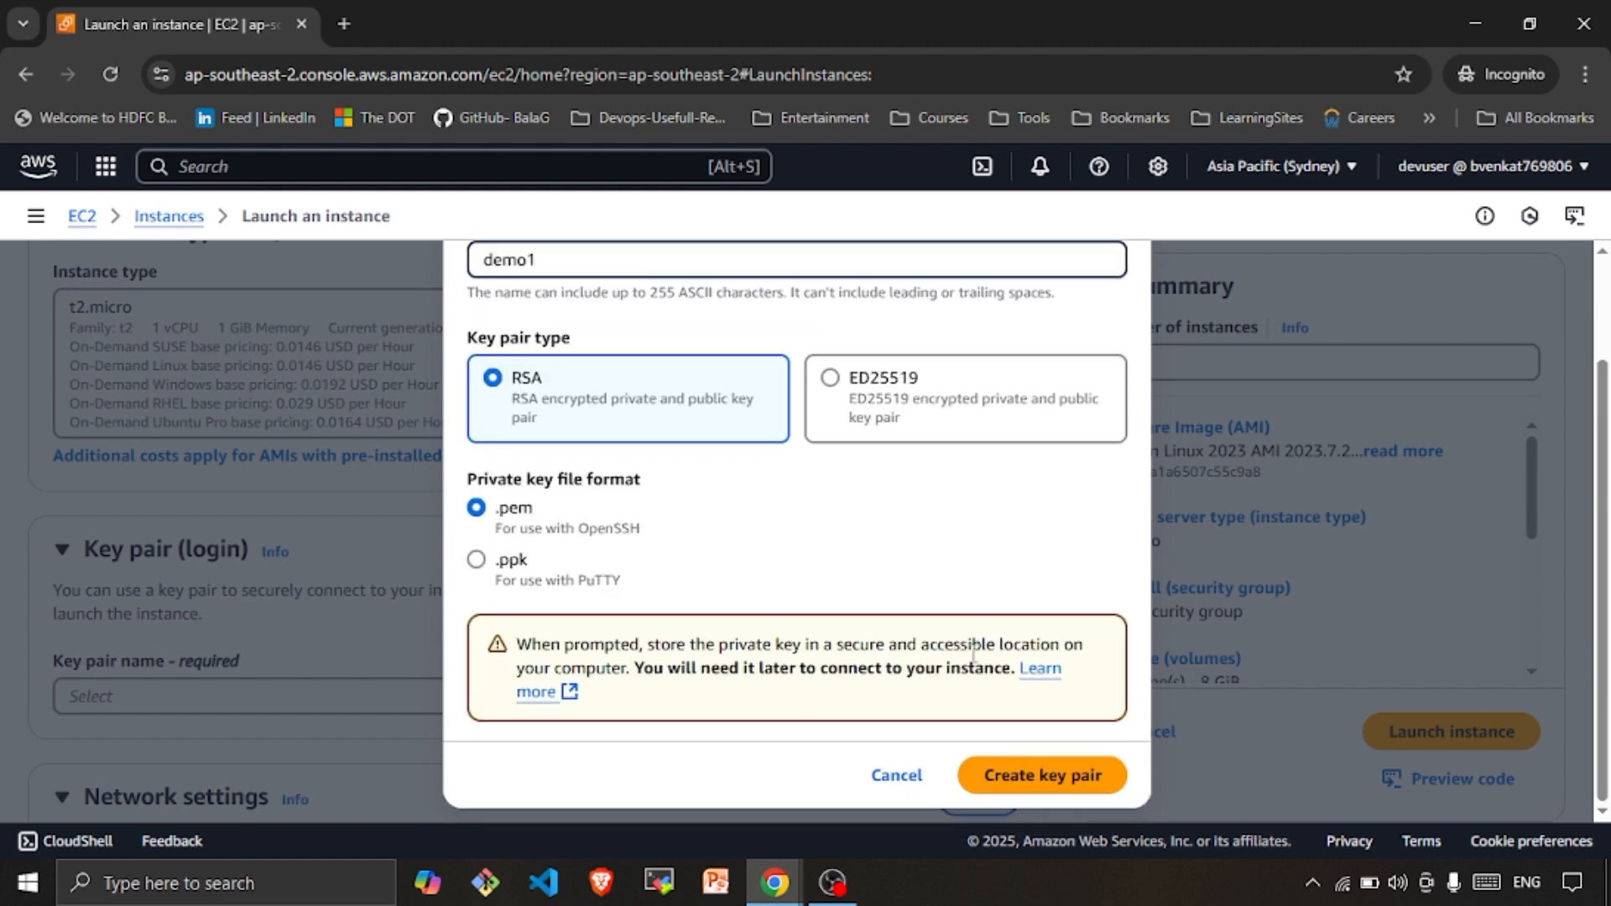
left_click(1049, 776)
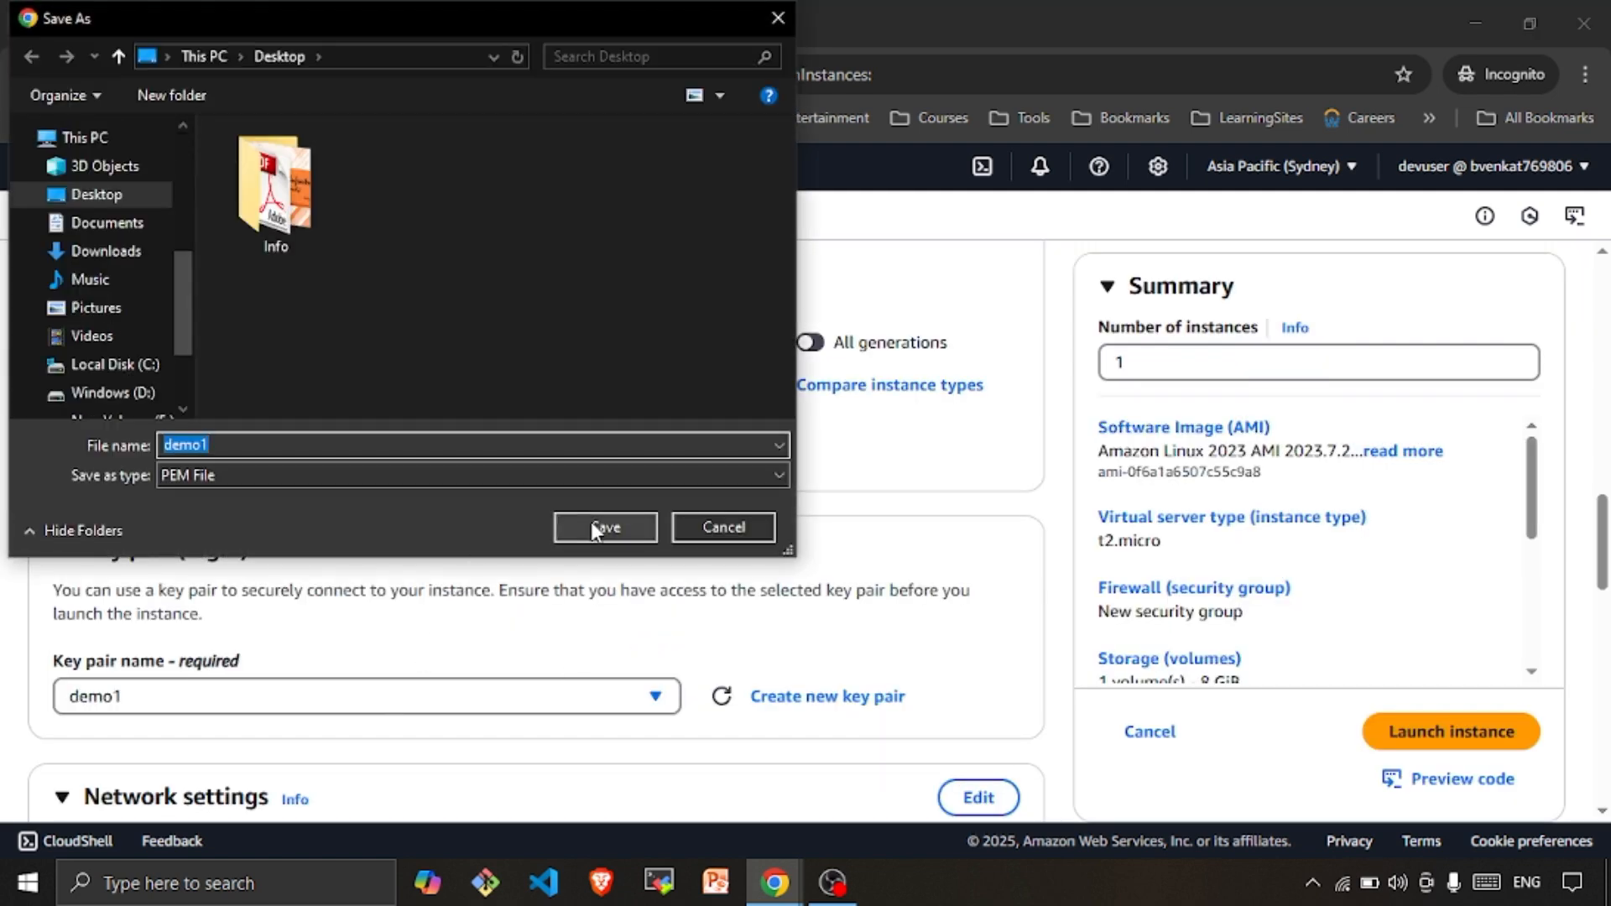
left_click(591, 521)
Review Network settings and storage, keeping SSH access and 8 GiB gp3 defaults, and launch
scroll(618, 618, "down", 5)
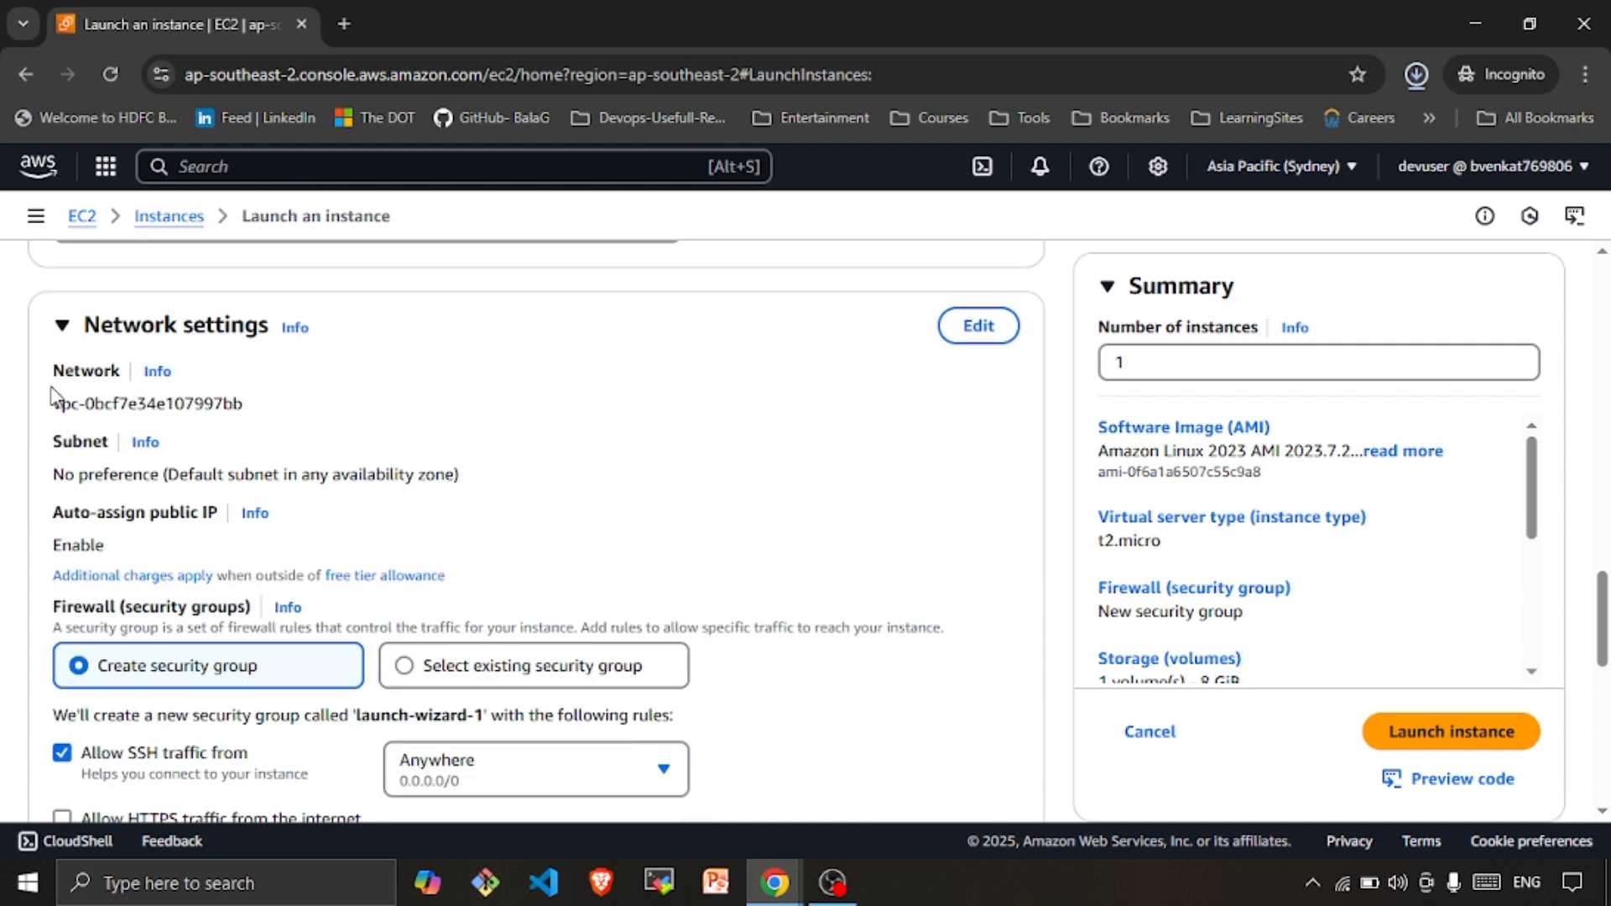
scroll(168, 483, "down", 5)
scroll(176, 562, "up", 5)
scroll(286, 485, "down", 3)
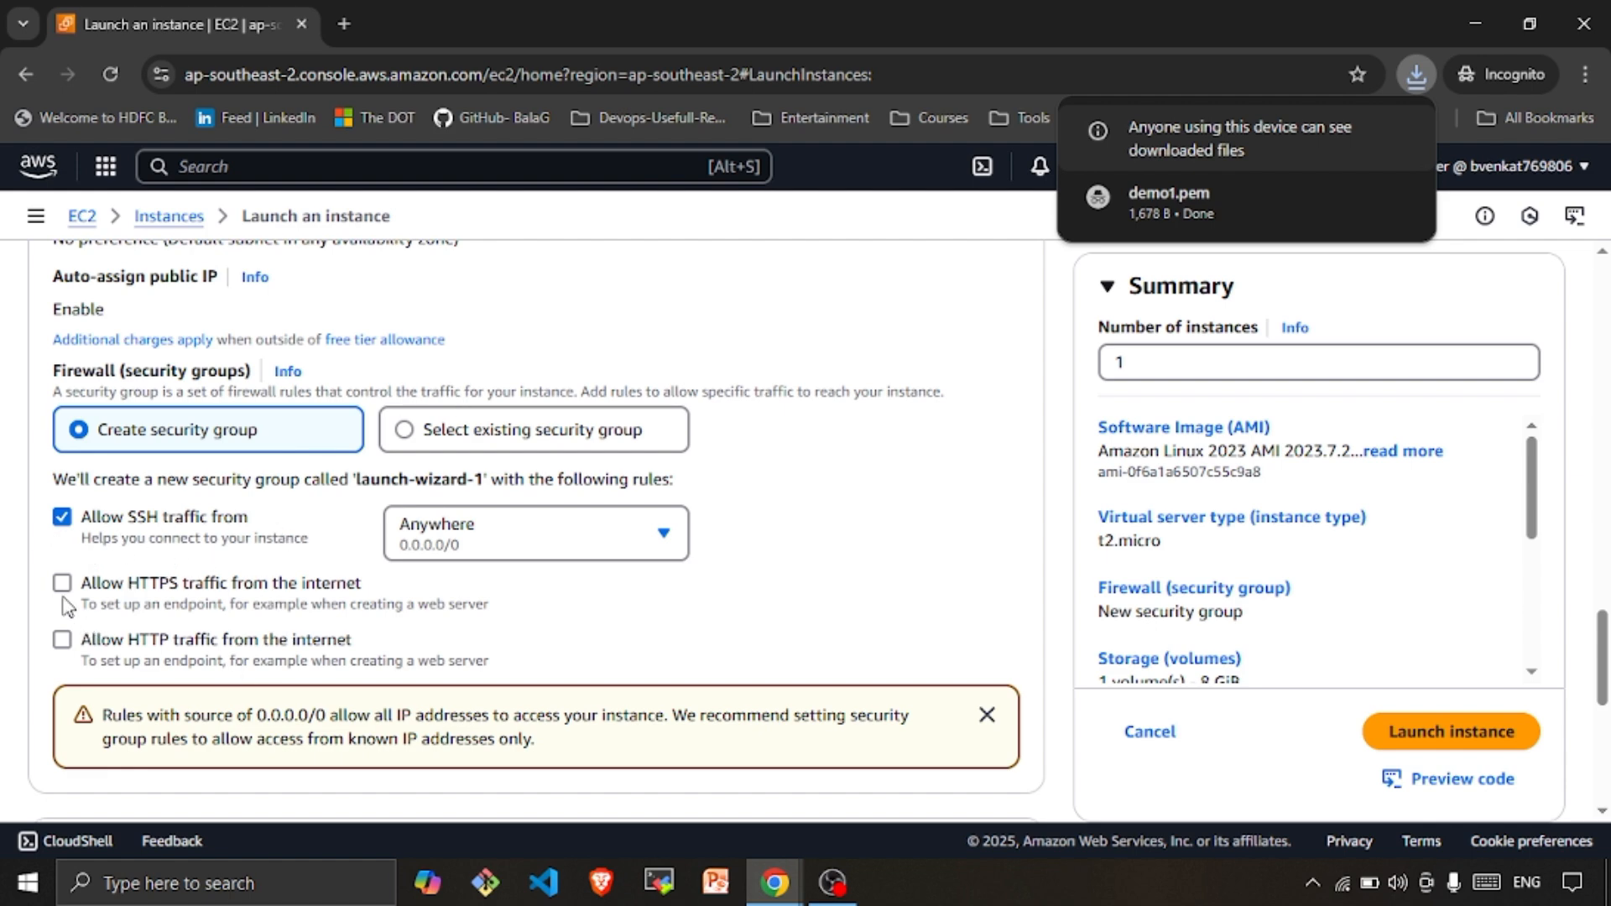
scroll(317, 645, "down", 5)
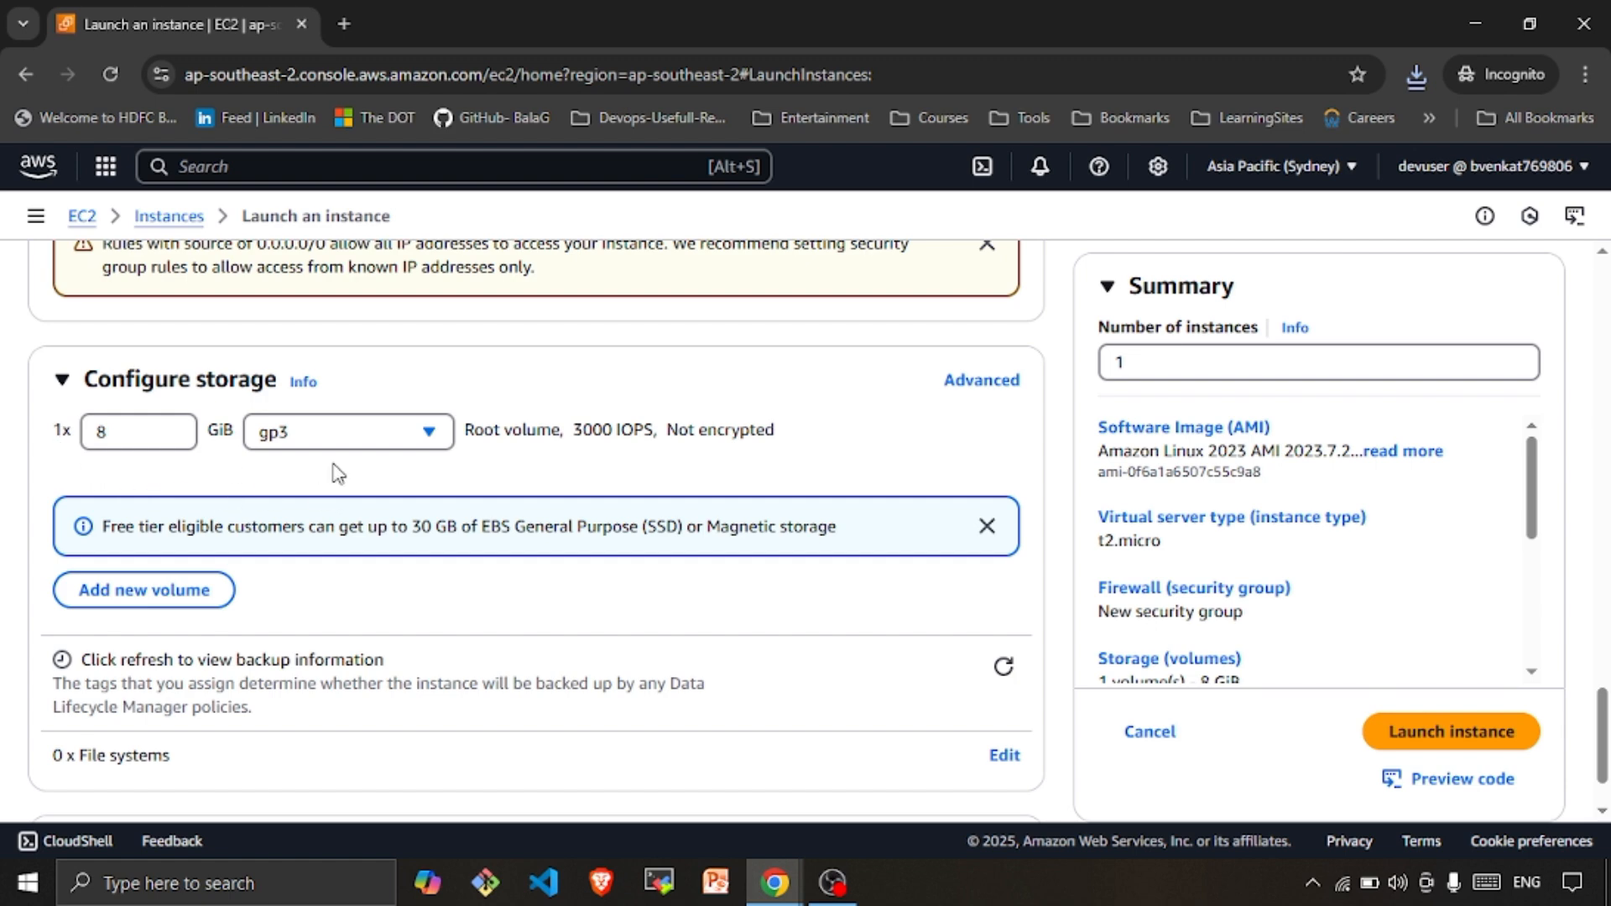
scroll(289, 476, "down", 1)
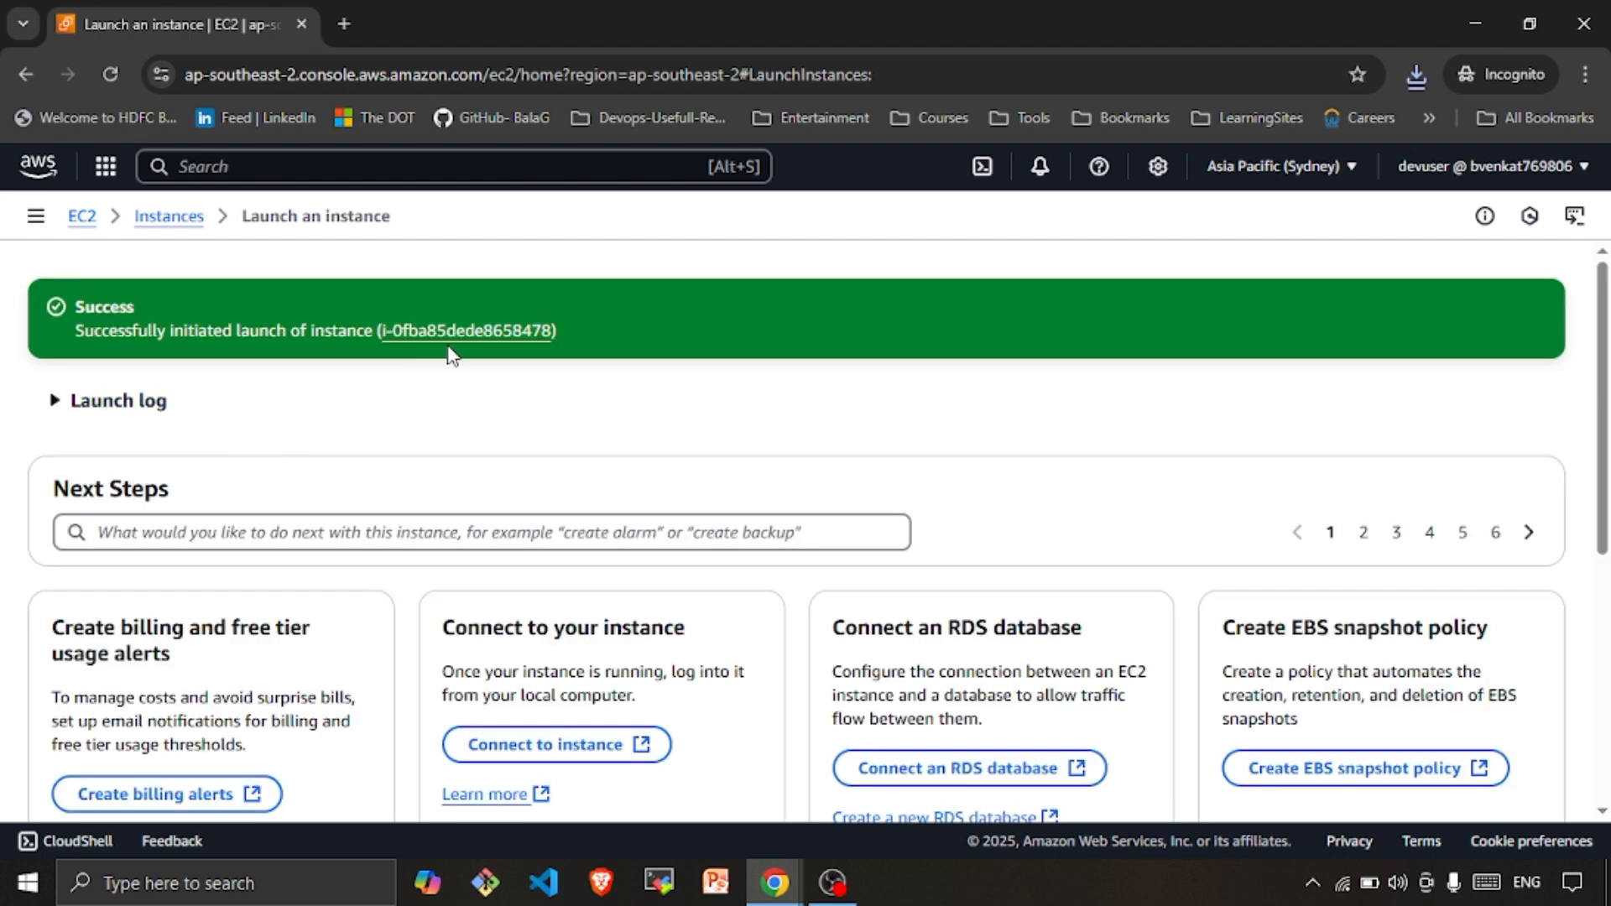
Open the launched demos3read instance and confirm it is Running on t2.micro
left_click(449, 344)
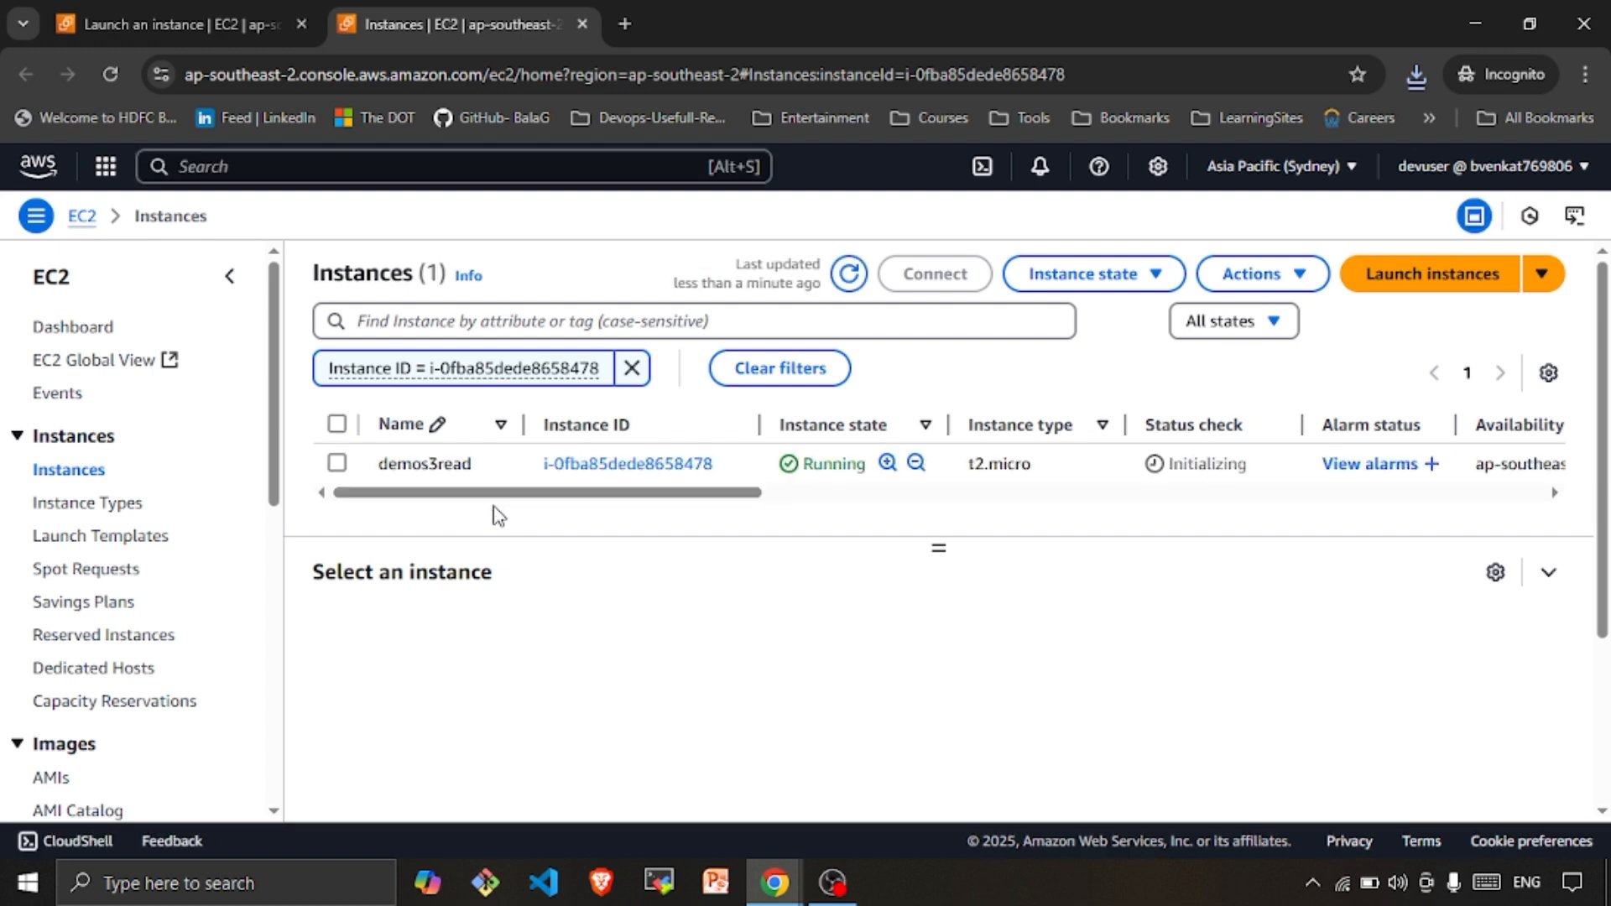
left_click(616, 468)
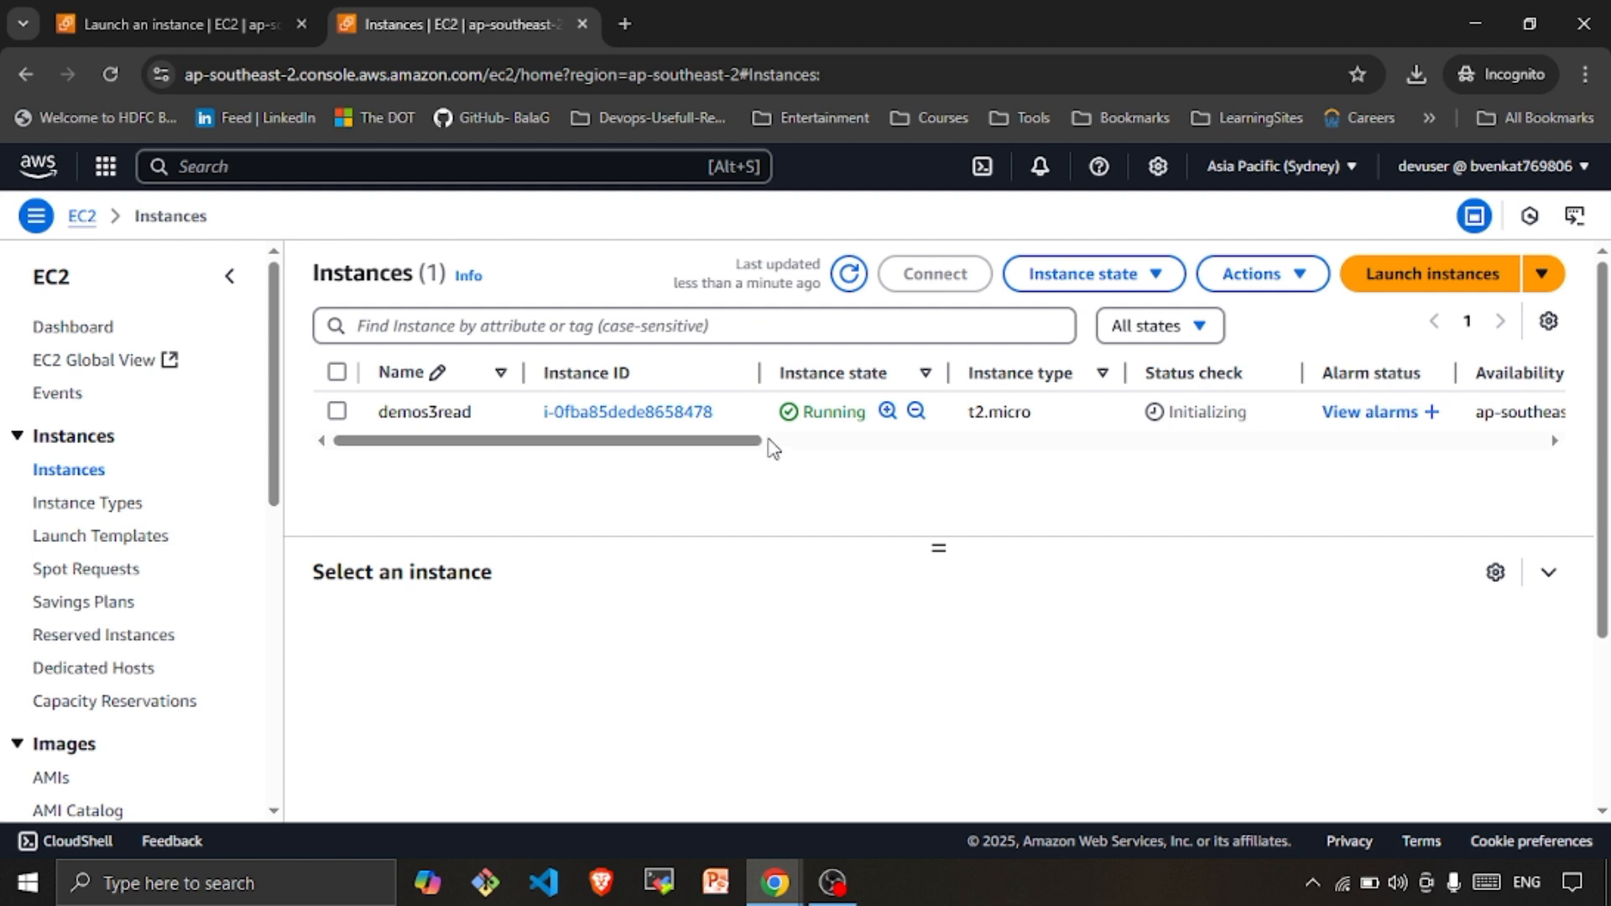
As the developer user, try viewing Bills in Billing and Cost Management, then return to the admin window
left_click(1420, 168)
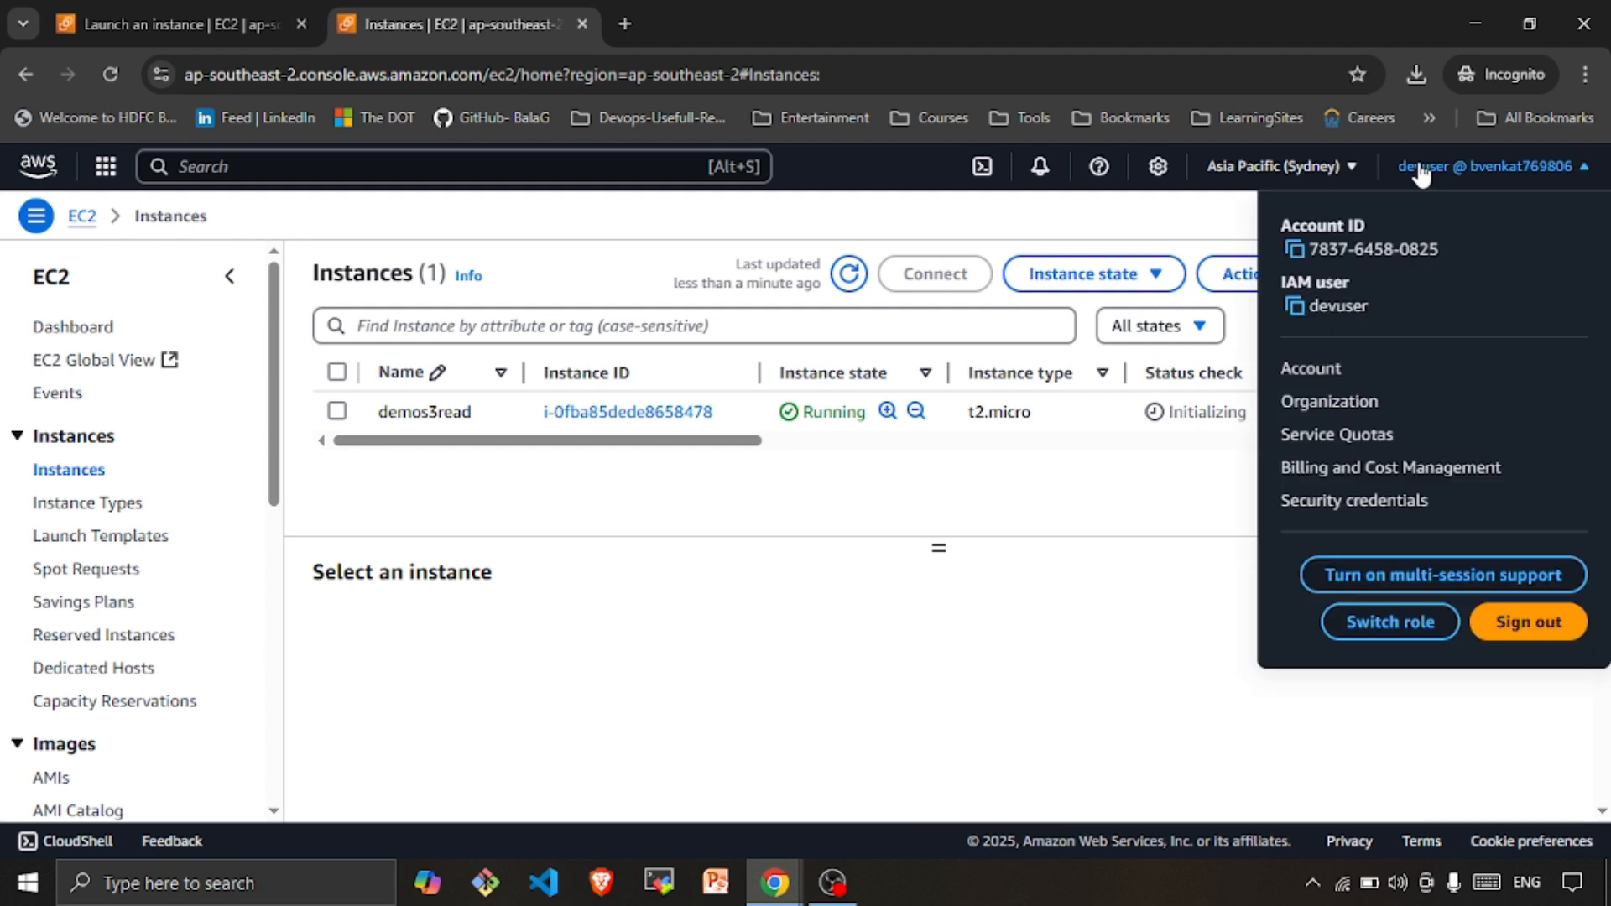
left_click(1410, 468)
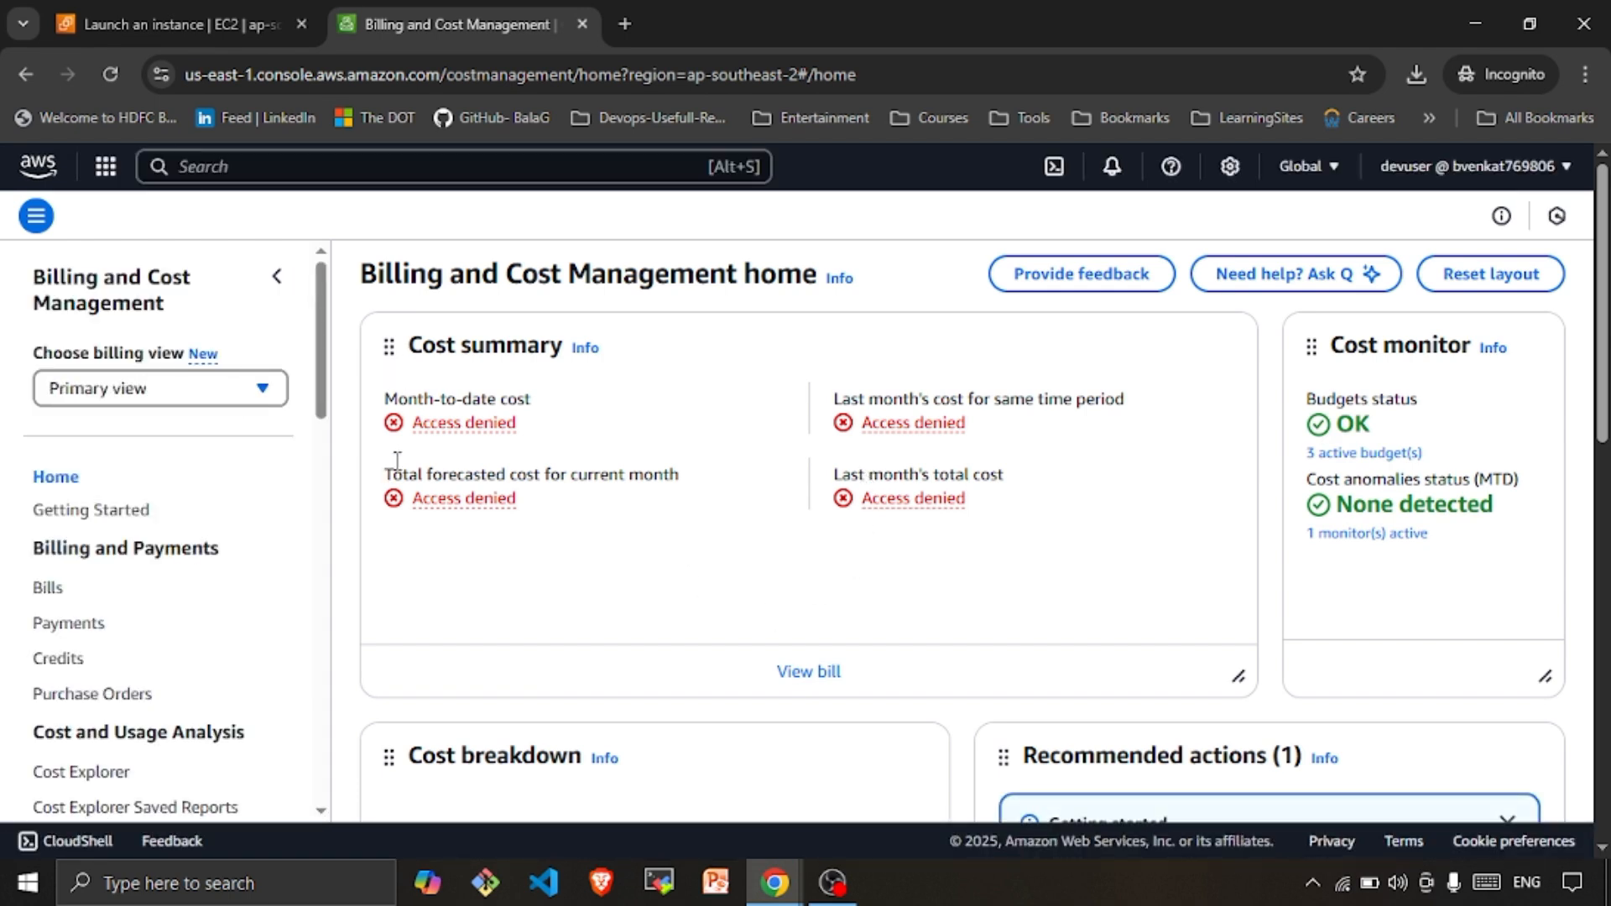
scroll(396, 504, "down", 5)
left_click(99, 577)
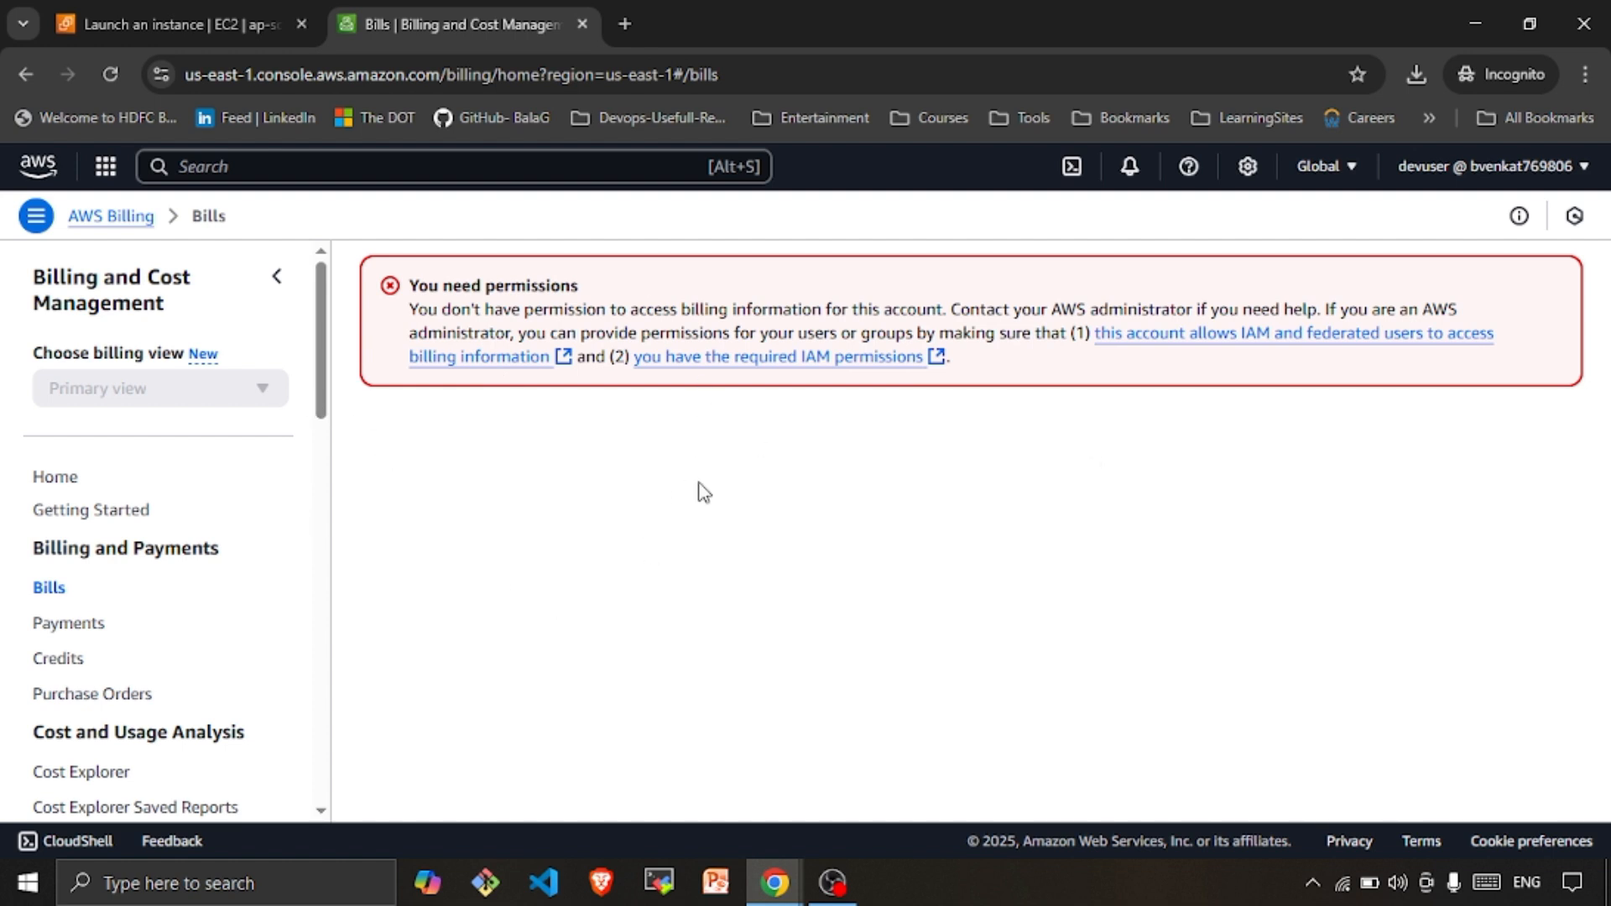
left_click(1474, 23)
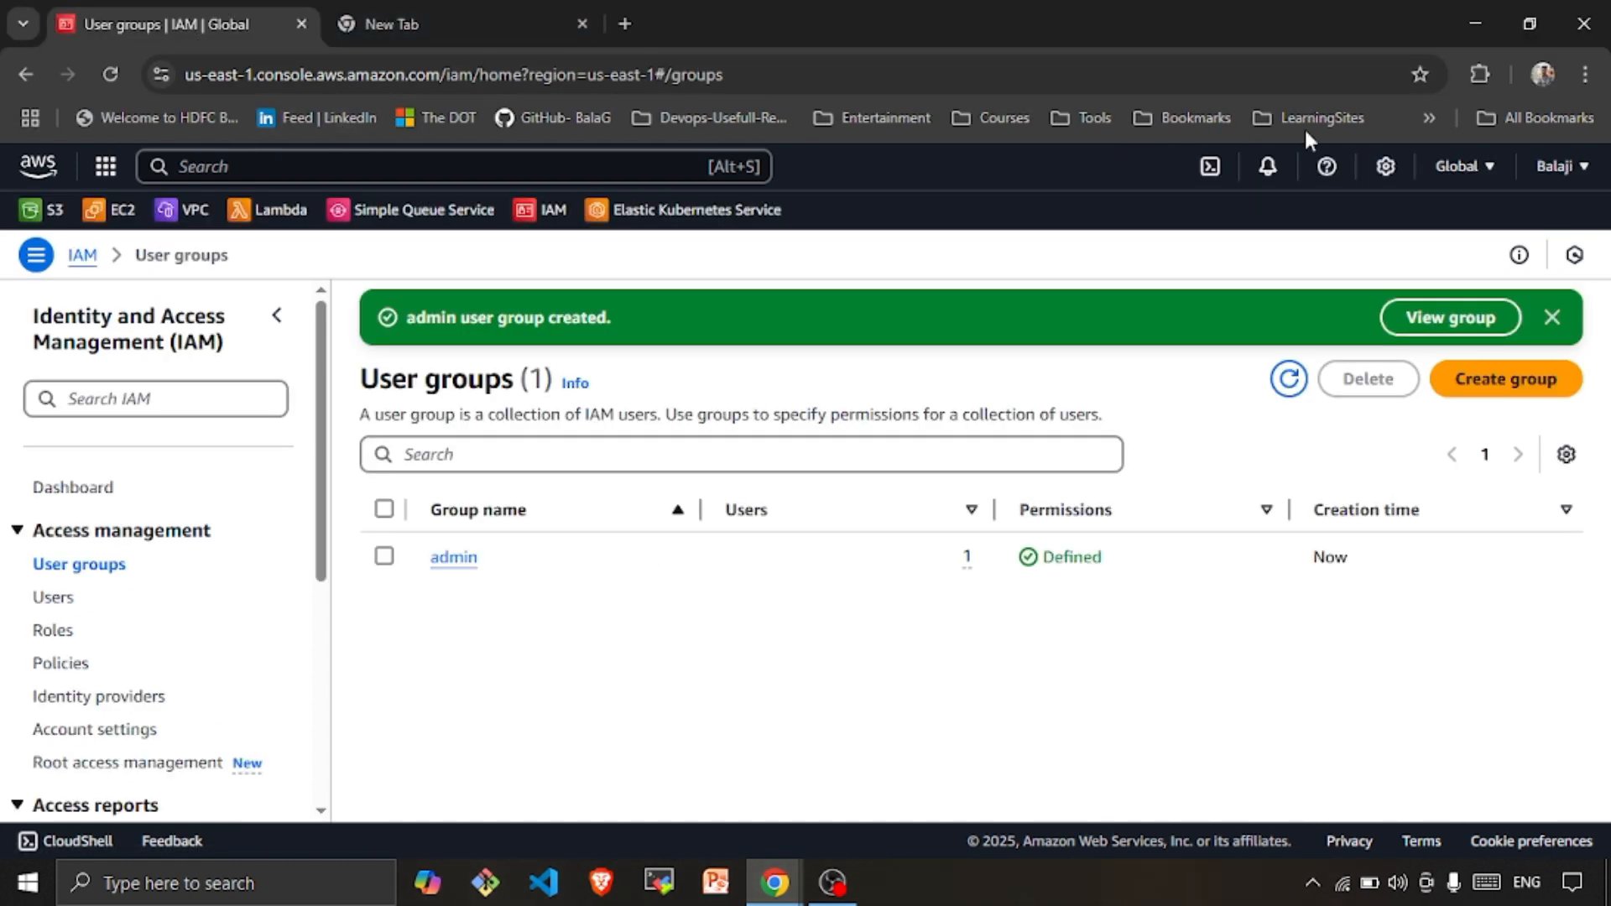
As admin, review the Billing and Cost Management summary, then go back to Console Home
left_click(1585, 172)
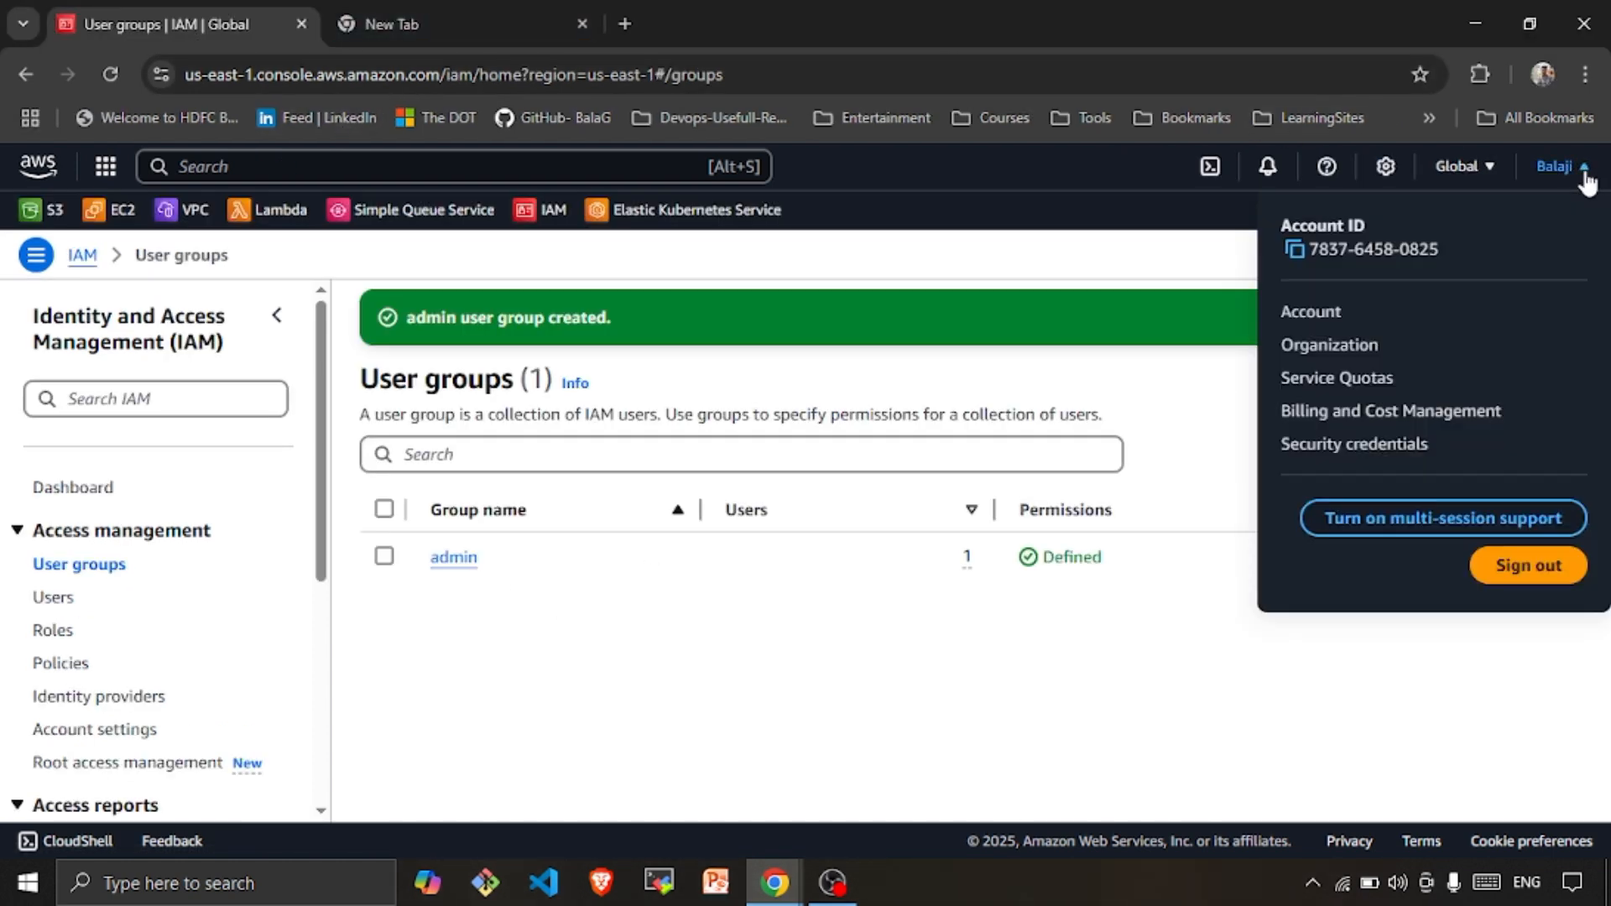
left_click(1366, 411)
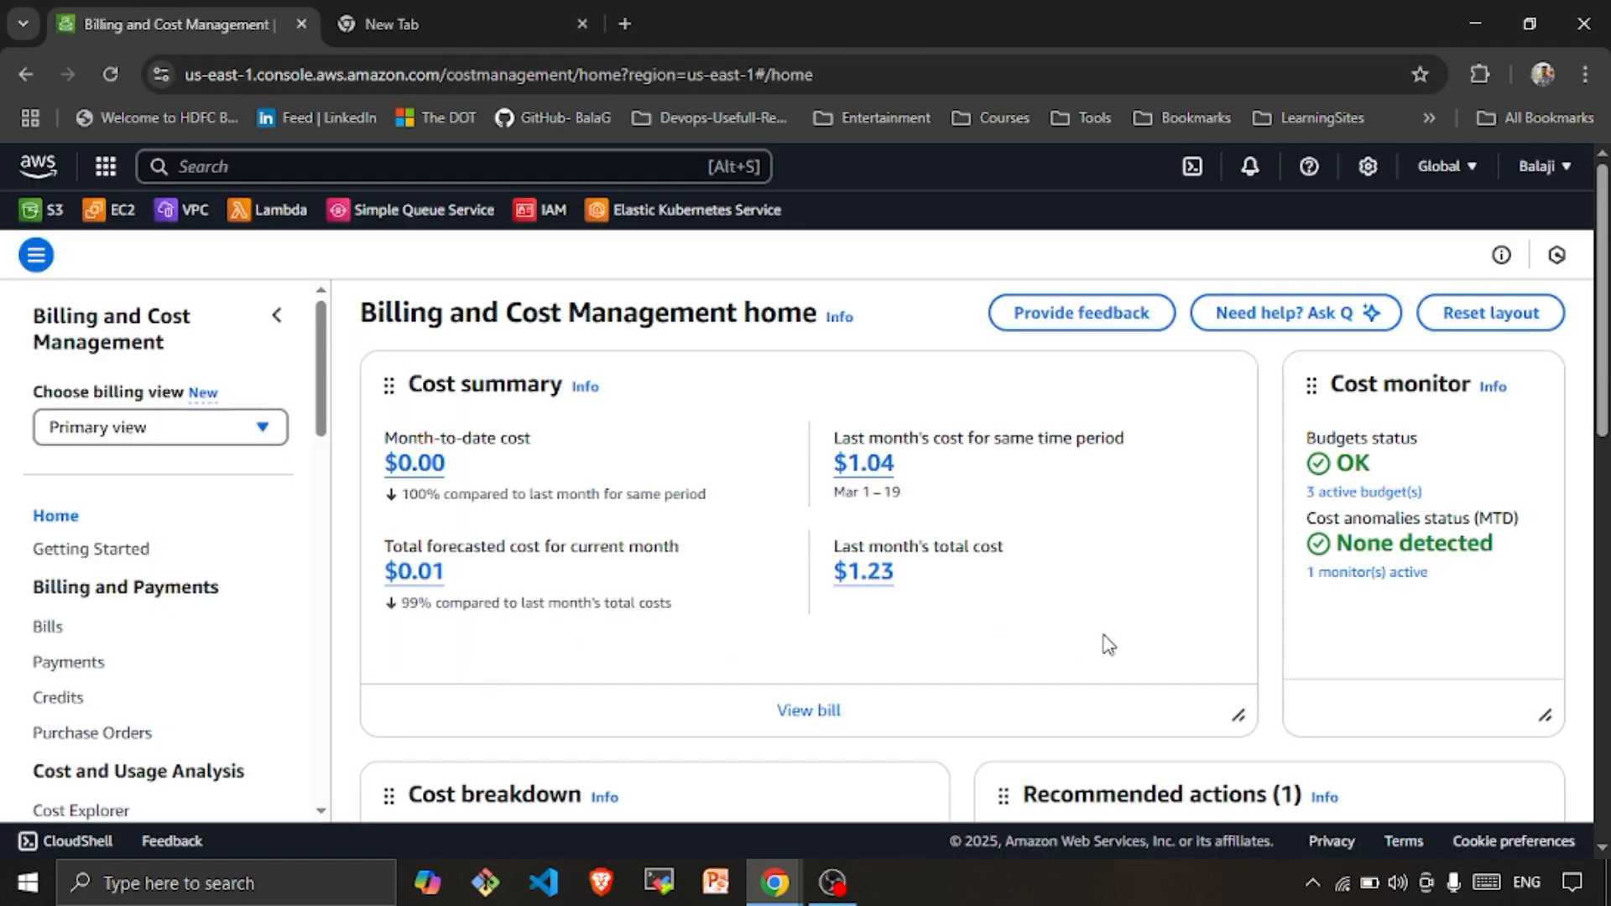
scroll(1106, 645, "down", 2)
scroll(1106, 644, "up", 2)
left_click(53, 174)
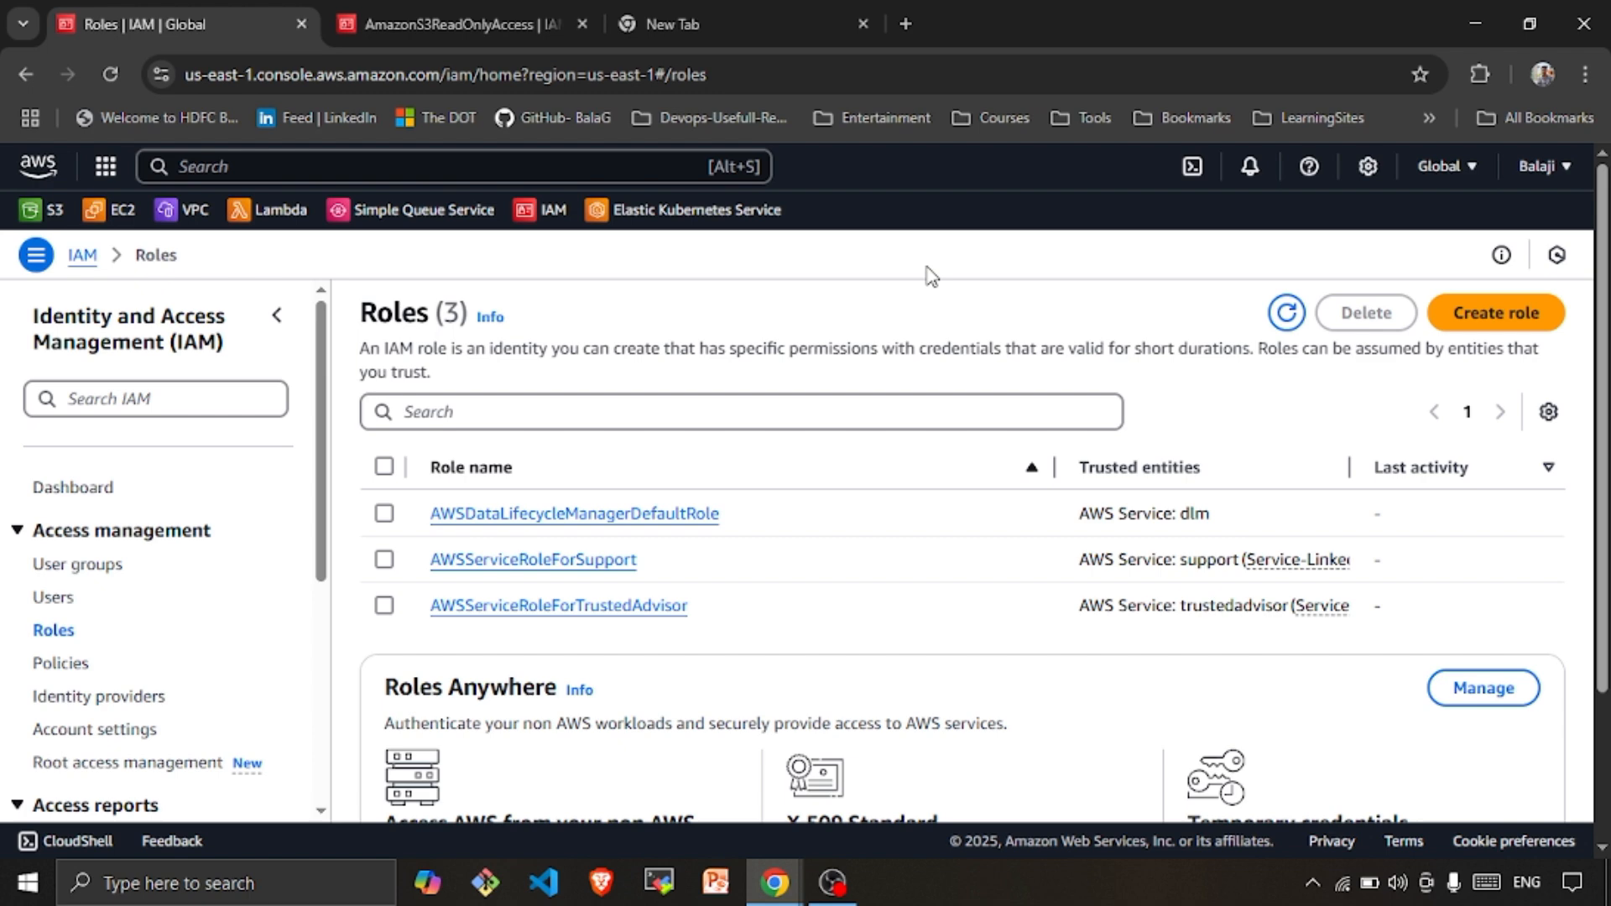
Start a new IAM role with AWS service as the trusted entity type
left_click(1532, 327)
scroll(693, 508, "down", 3)
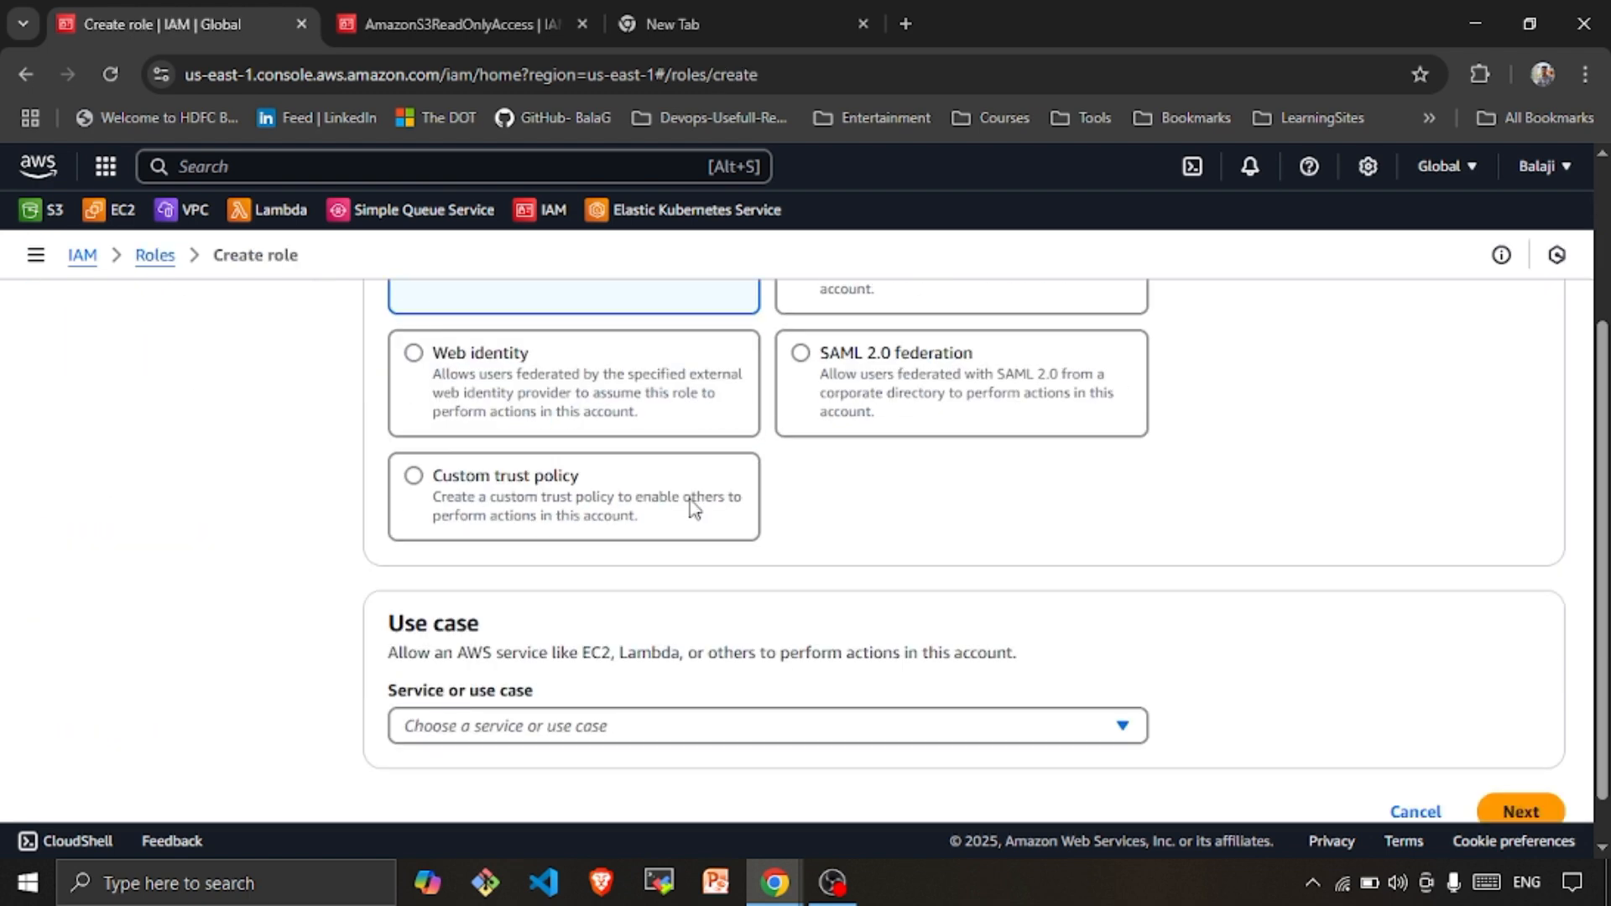
scroll(542, 575, "up", 3)
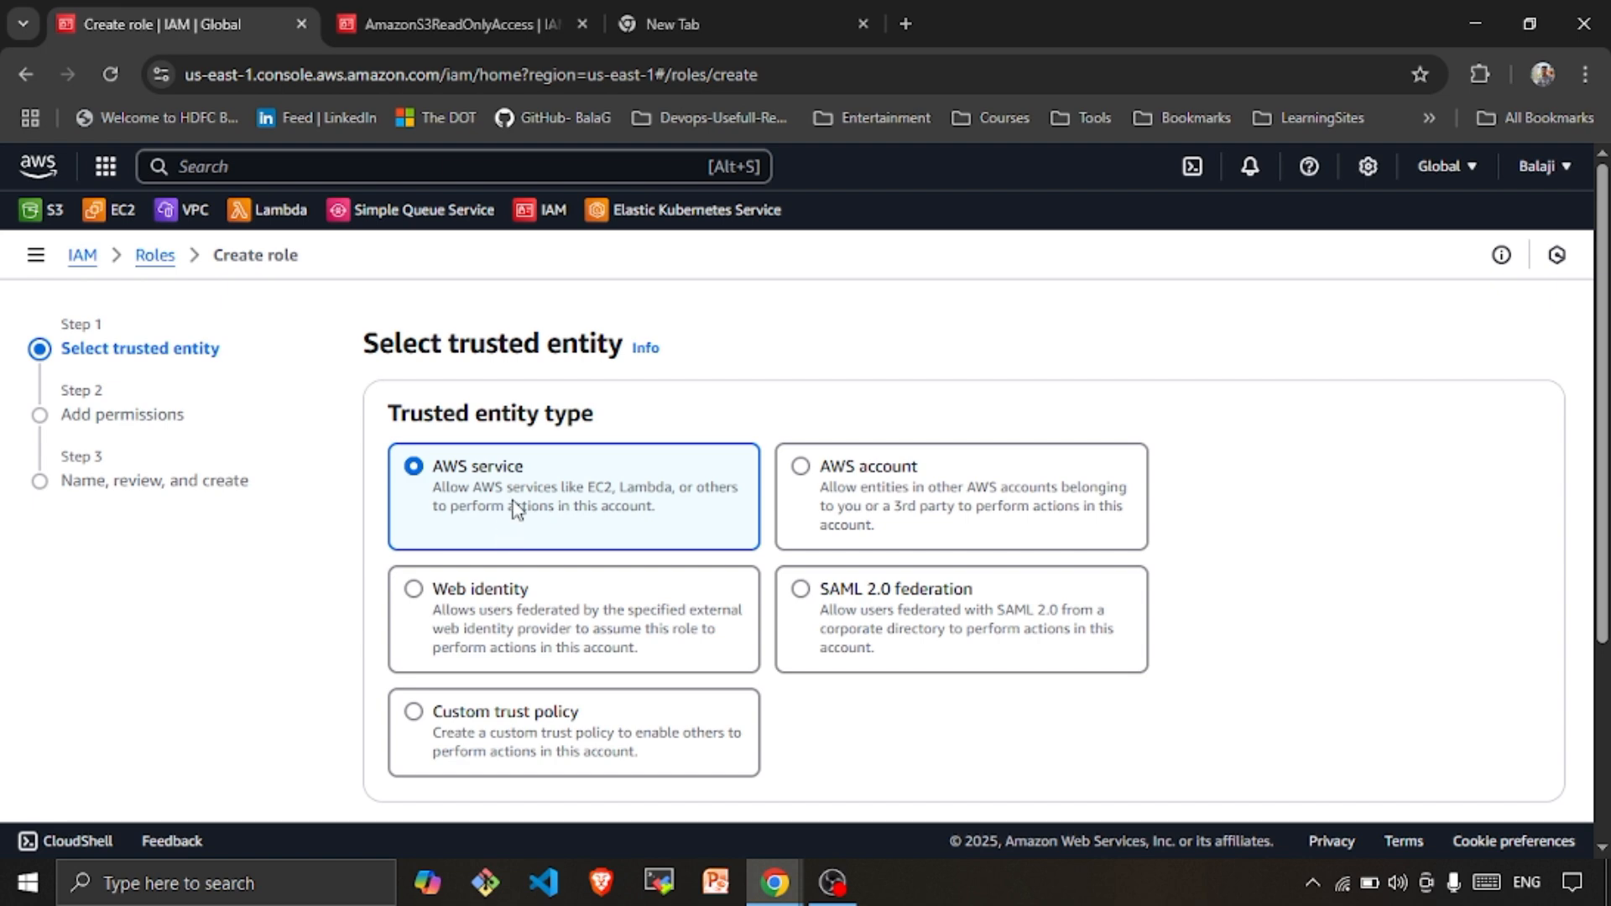
scroll(514, 508, "down", 1)
scroll(475, 495, "up", 1)
scroll(566, 507, "down", 3)
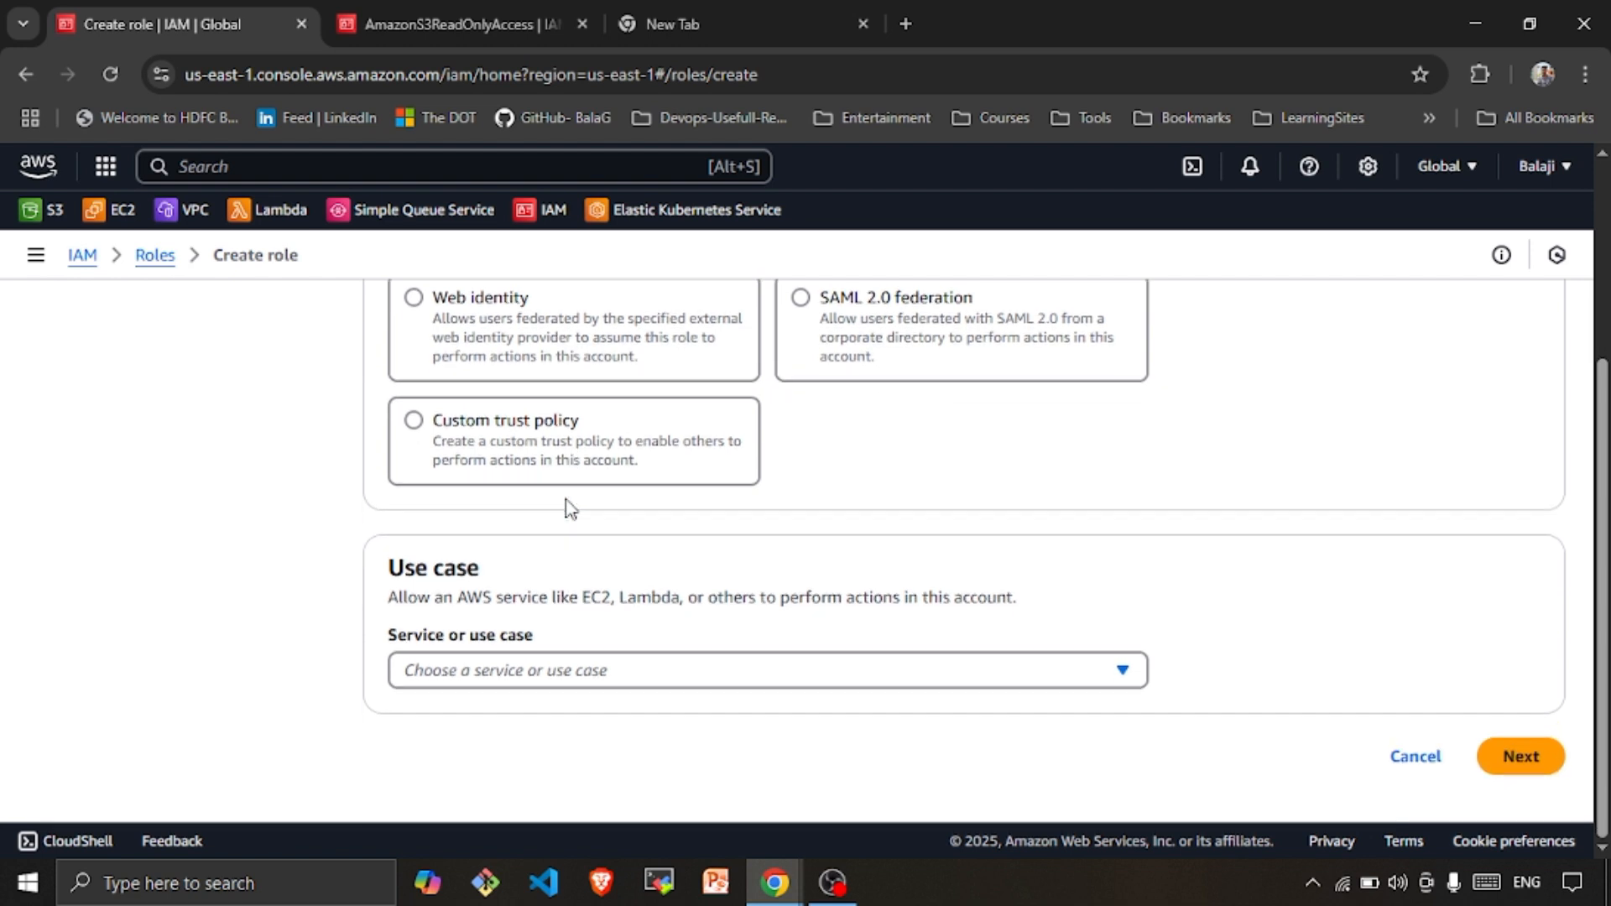
Choose EC2 as the role's service use case and continue to Add permissions
left_click(503, 686)
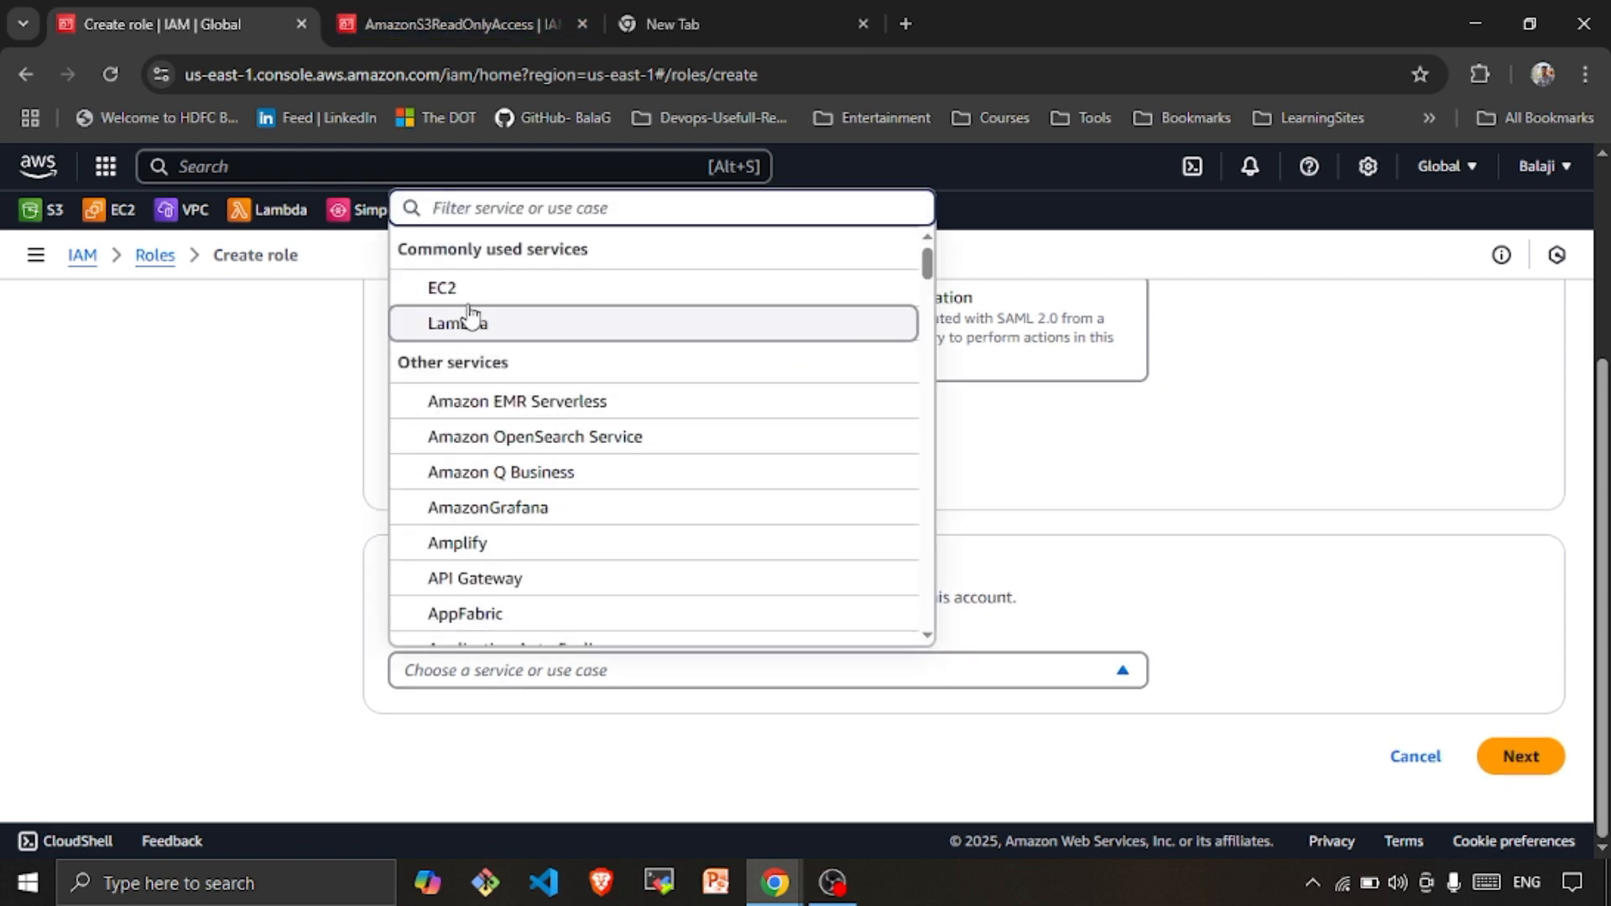
left_click(492, 289)
scroll(516, 596, "down", 3)
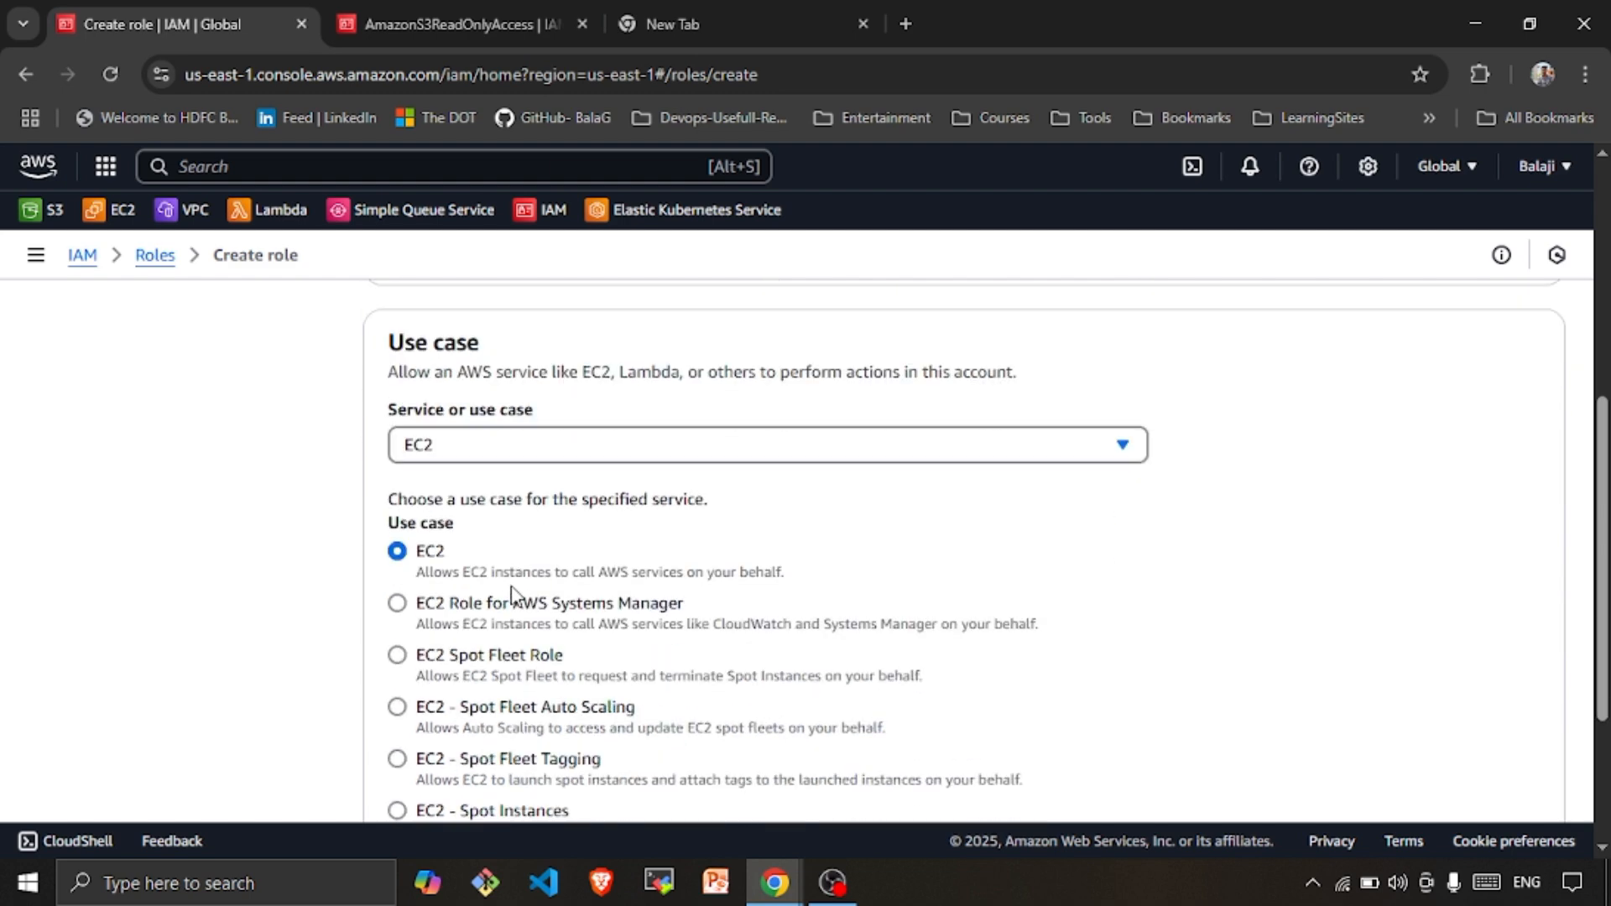
scroll(466, 409, "down", 2)
scroll(440, 407, "up", 3)
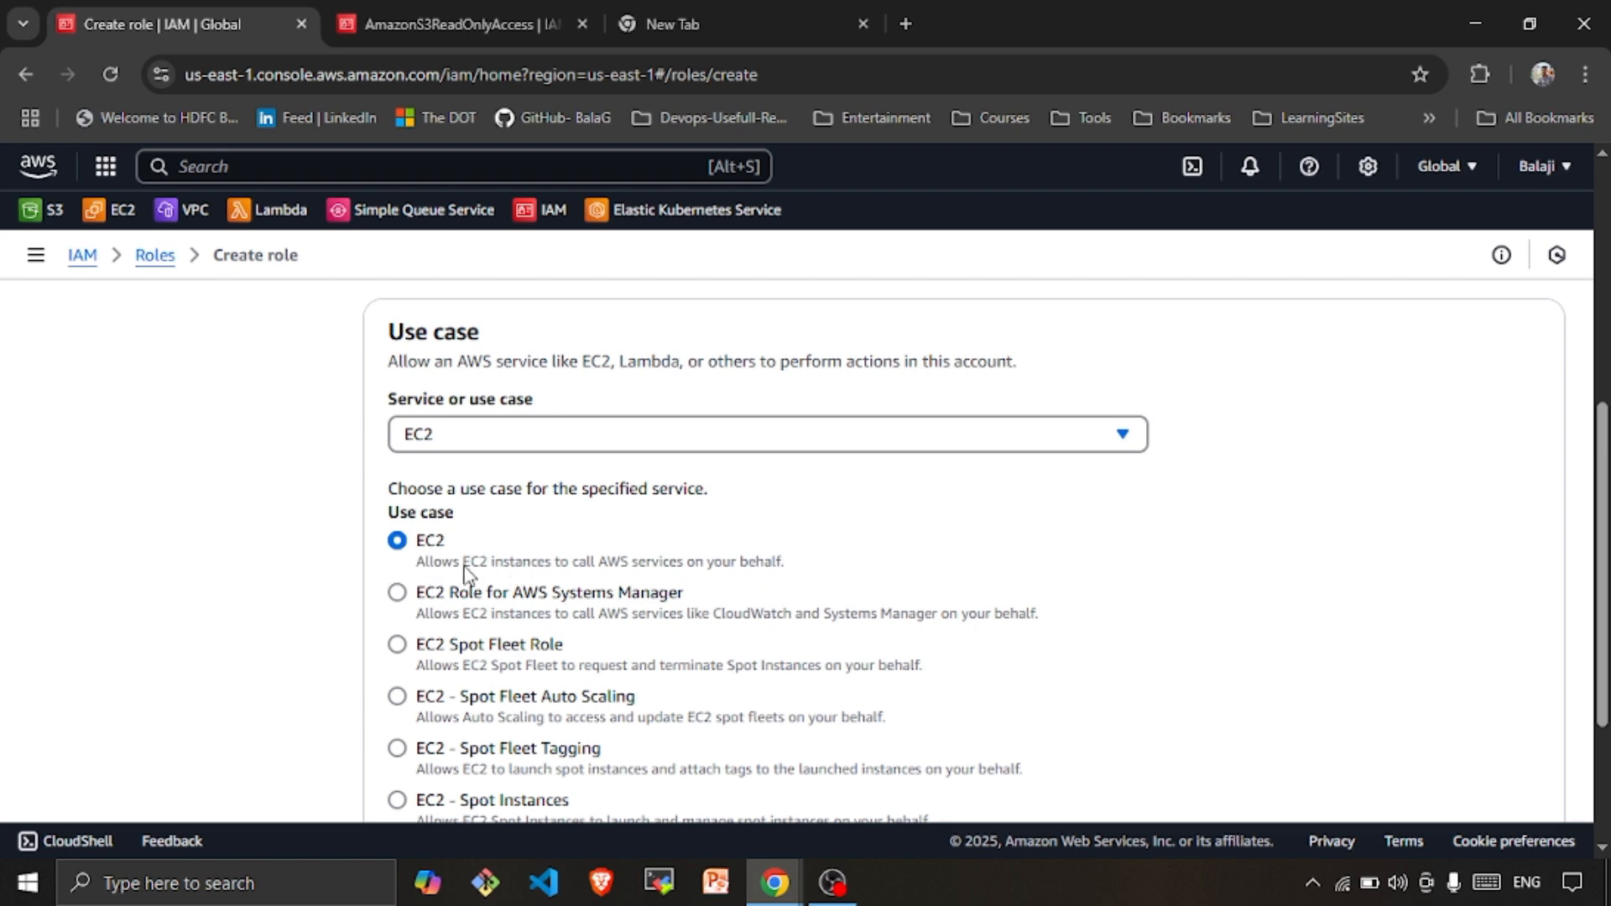
scroll(881, 674, "down", 3)
left_click(1516, 763)
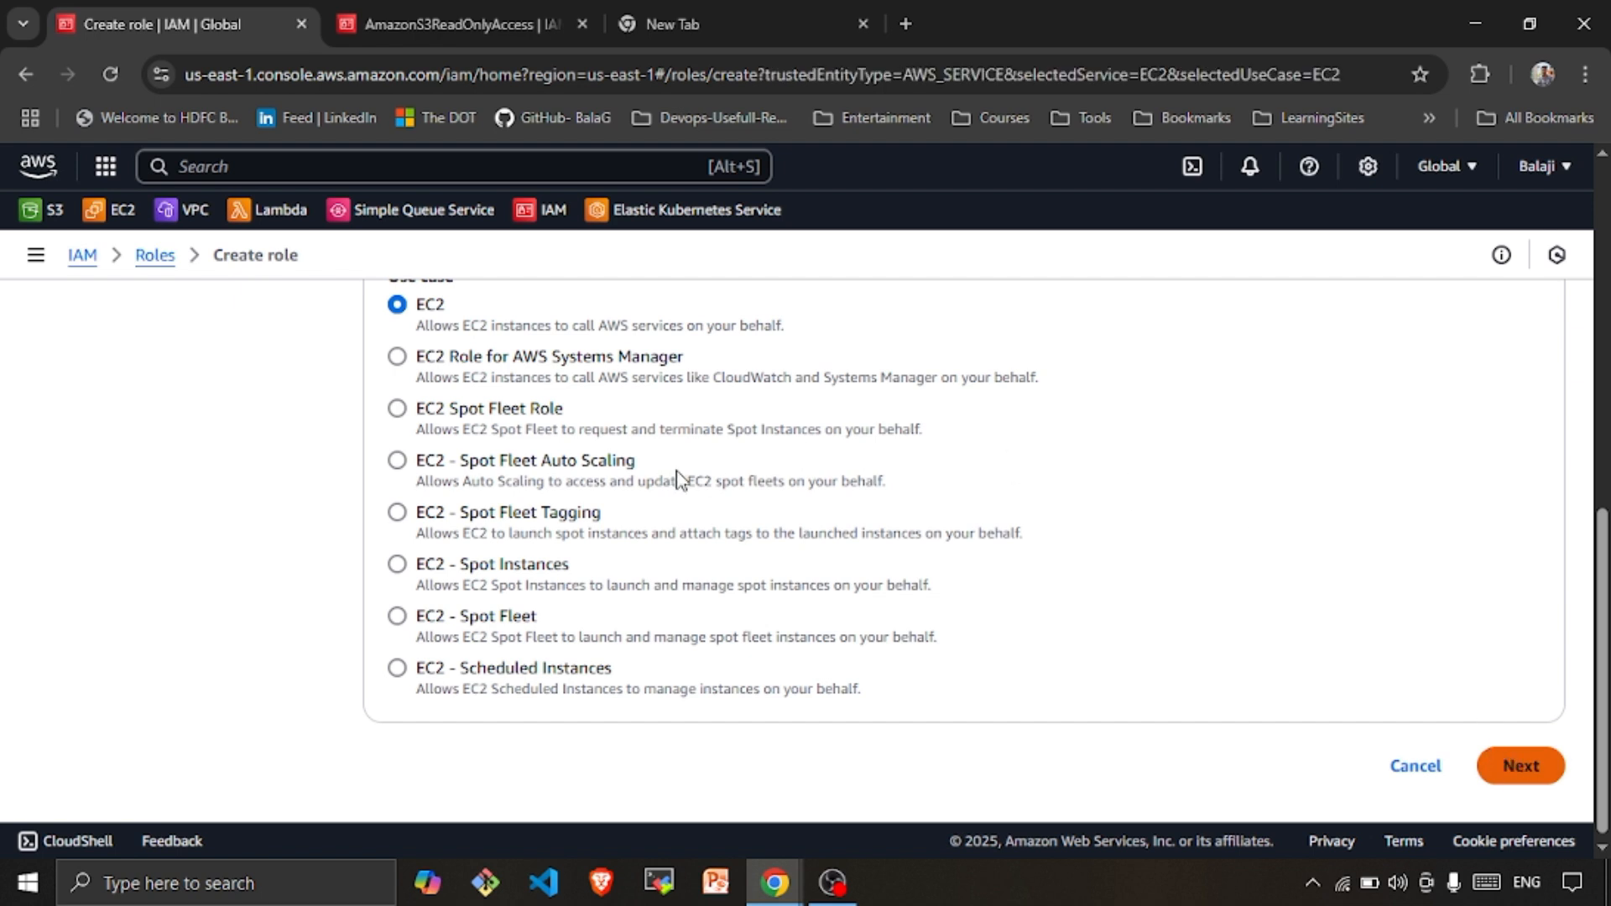
left_click(529, 529)
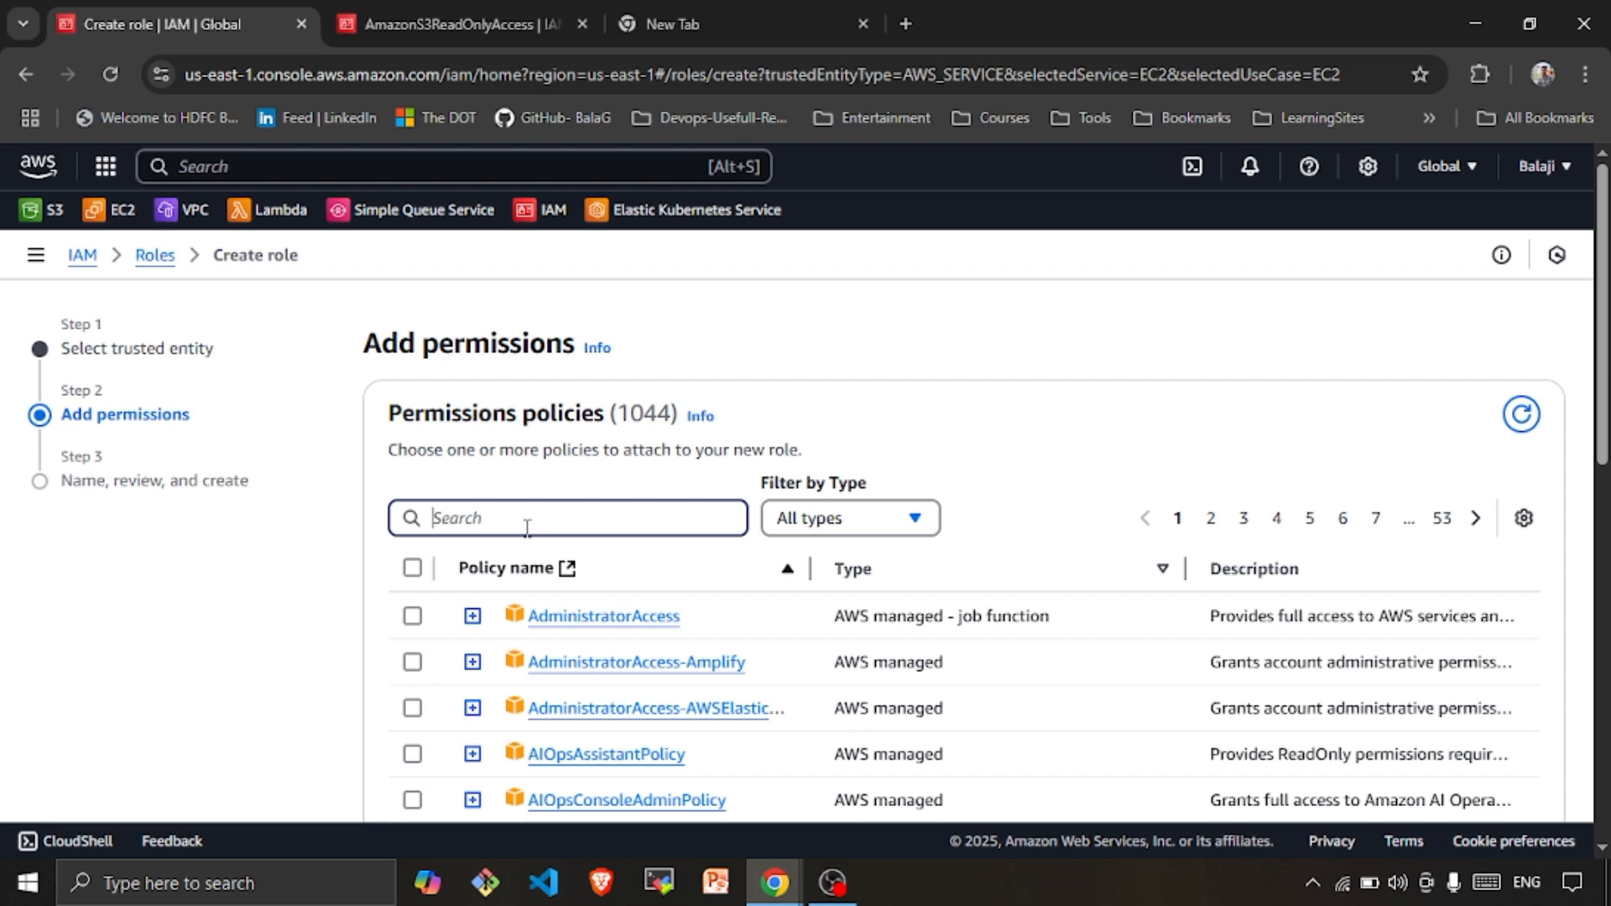
Filter policies for s3 and attach AmazonS3ReadOnlyAccess to the role
type("s3")
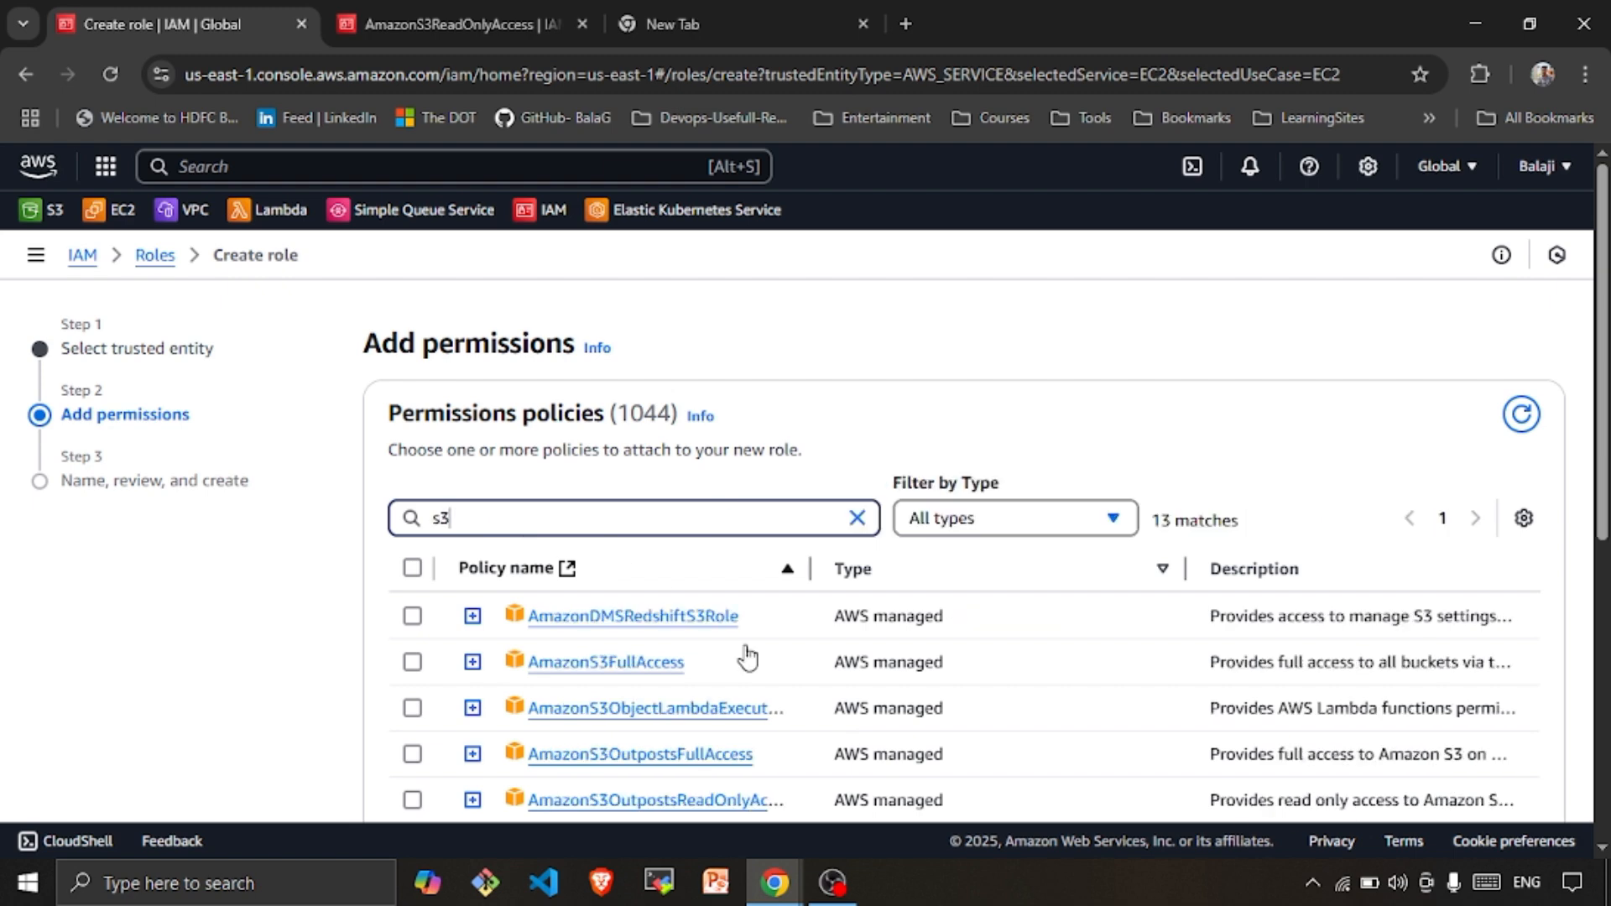
scroll(750, 656, "down", 3)
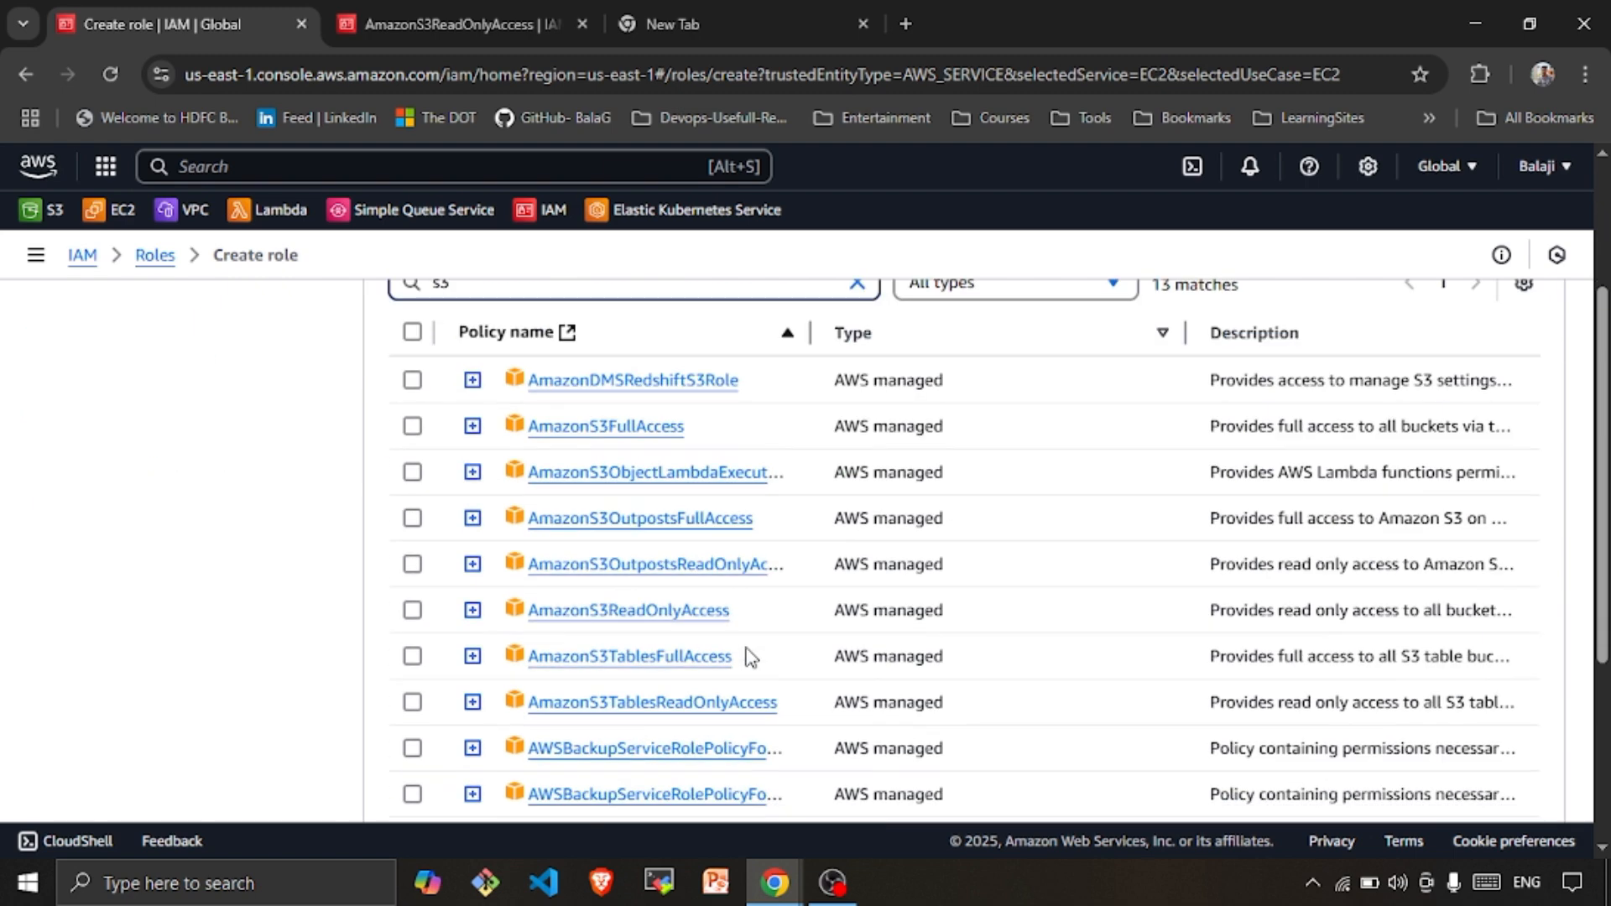
left_click(412, 610)
scroll(862, 646, "down", 4)
left_click(1516, 756)
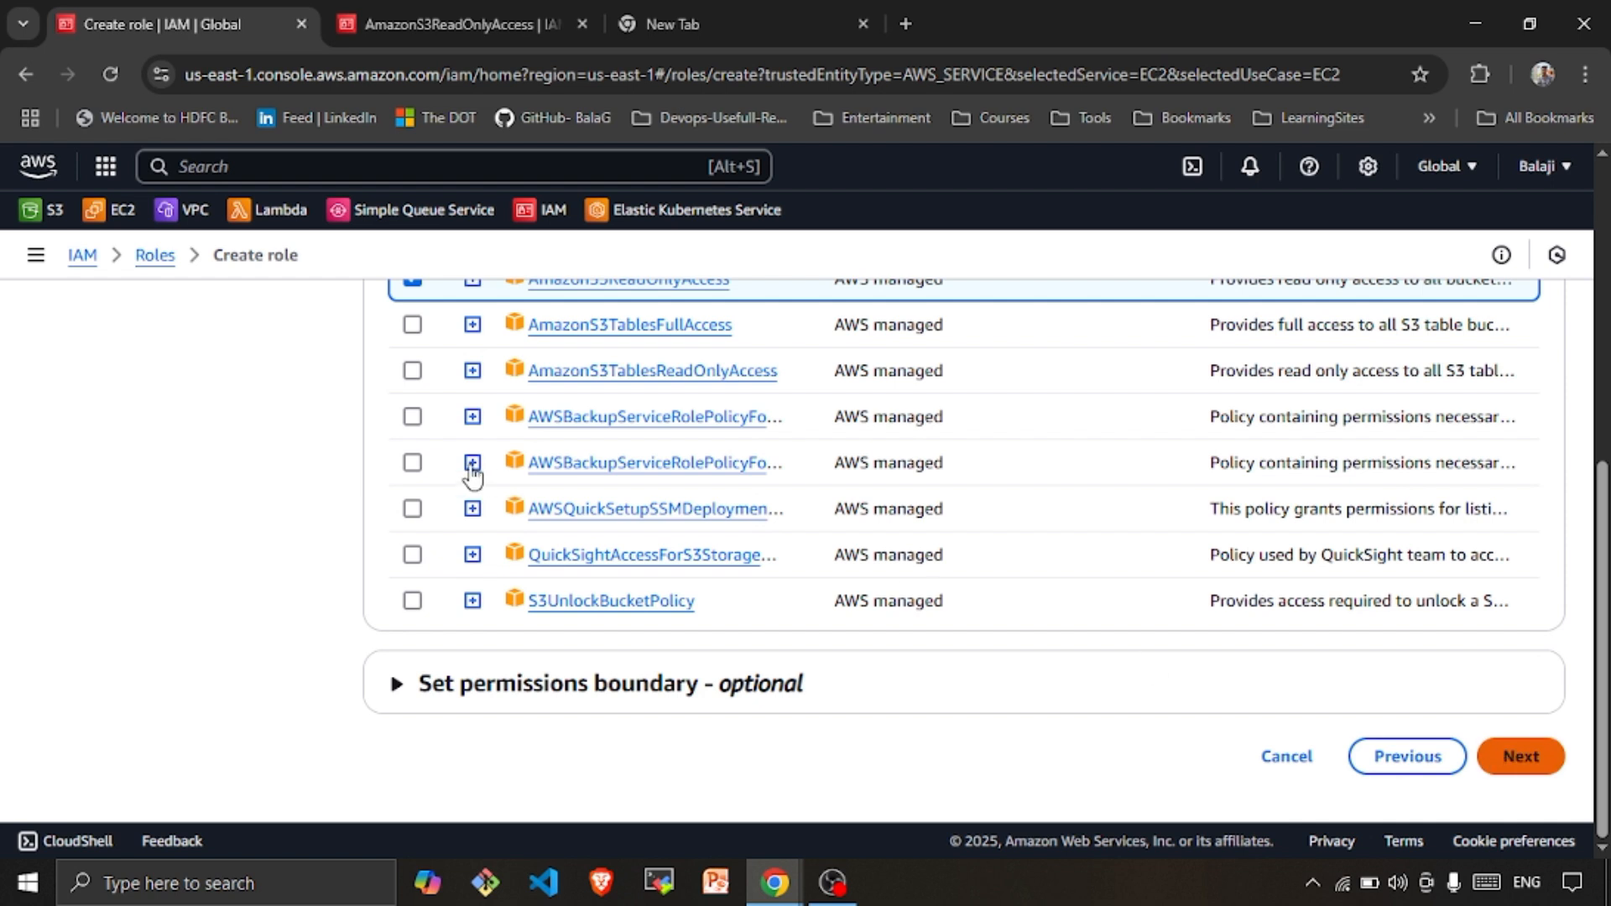
Name the role awss3readforec2
left_click(520, 370)
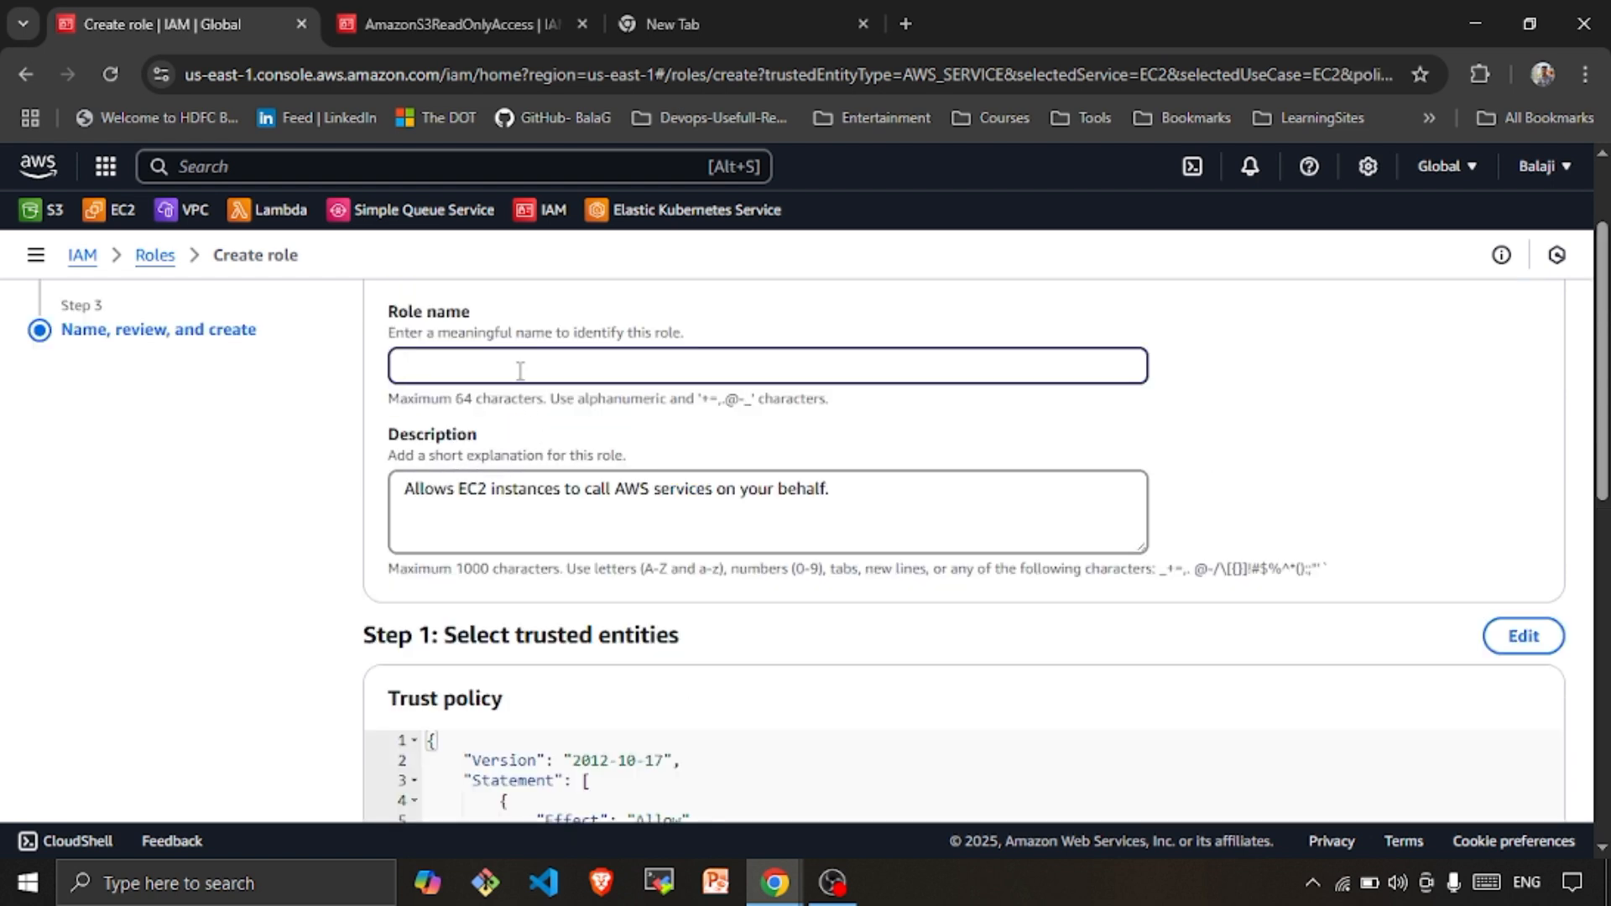
type("awss3readforec2")
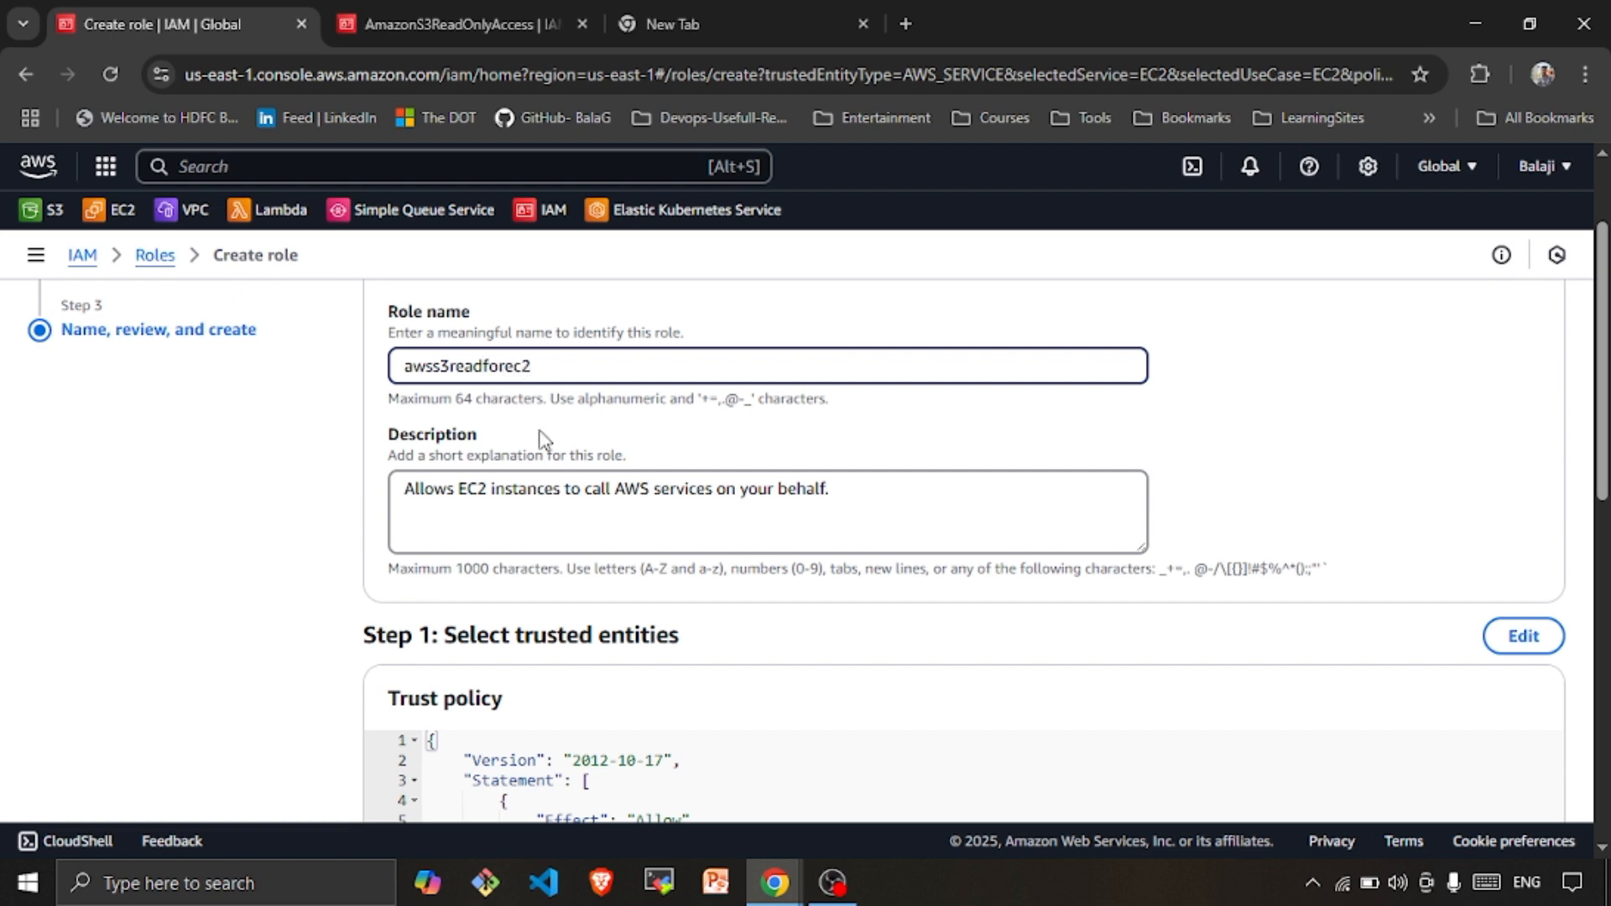
scroll(677, 648, "down", 7)
Open the AmazonS3ReadOnlyAccess policy in a new tab and inspect its Version 3 document
right_click(527, 549)
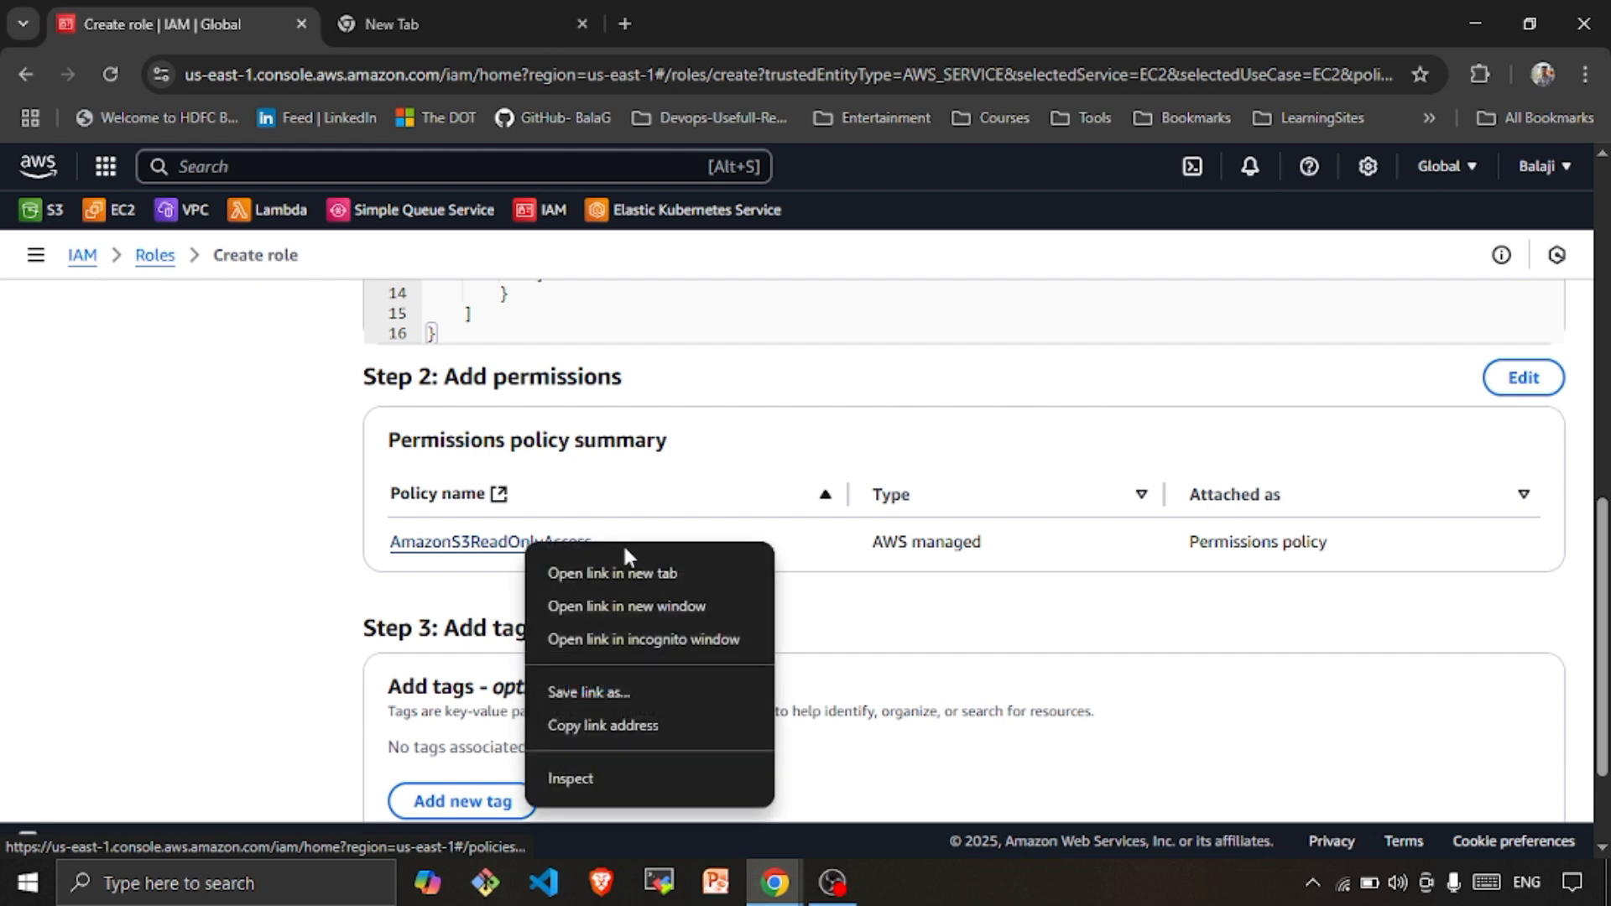
left_click(623, 569)
left_click(417, 28)
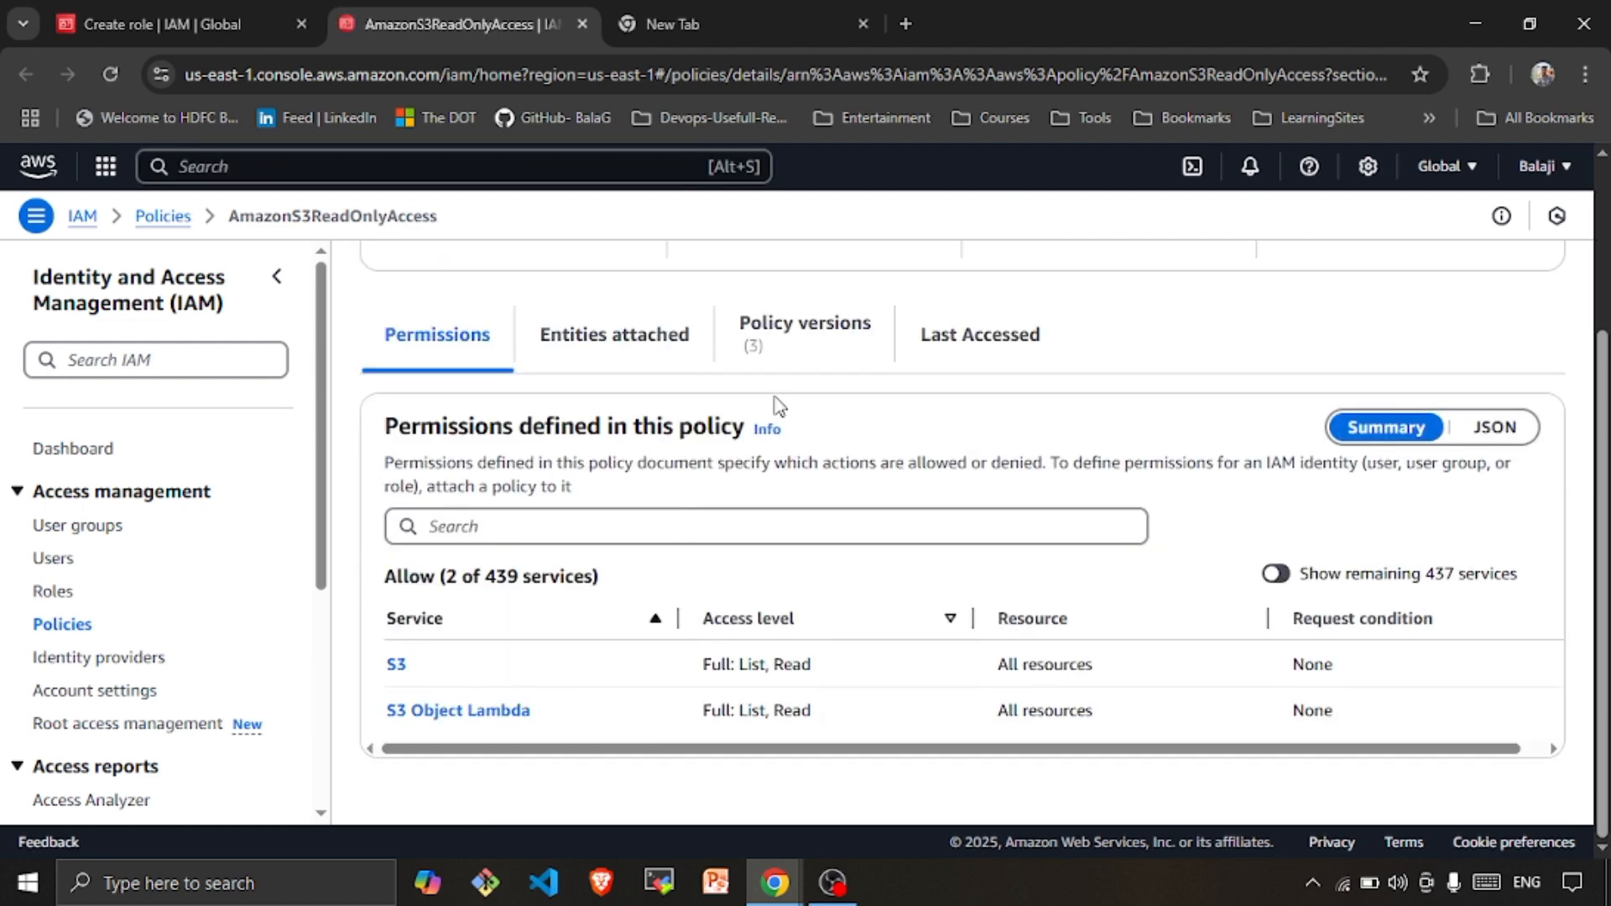
left_click(801, 348)
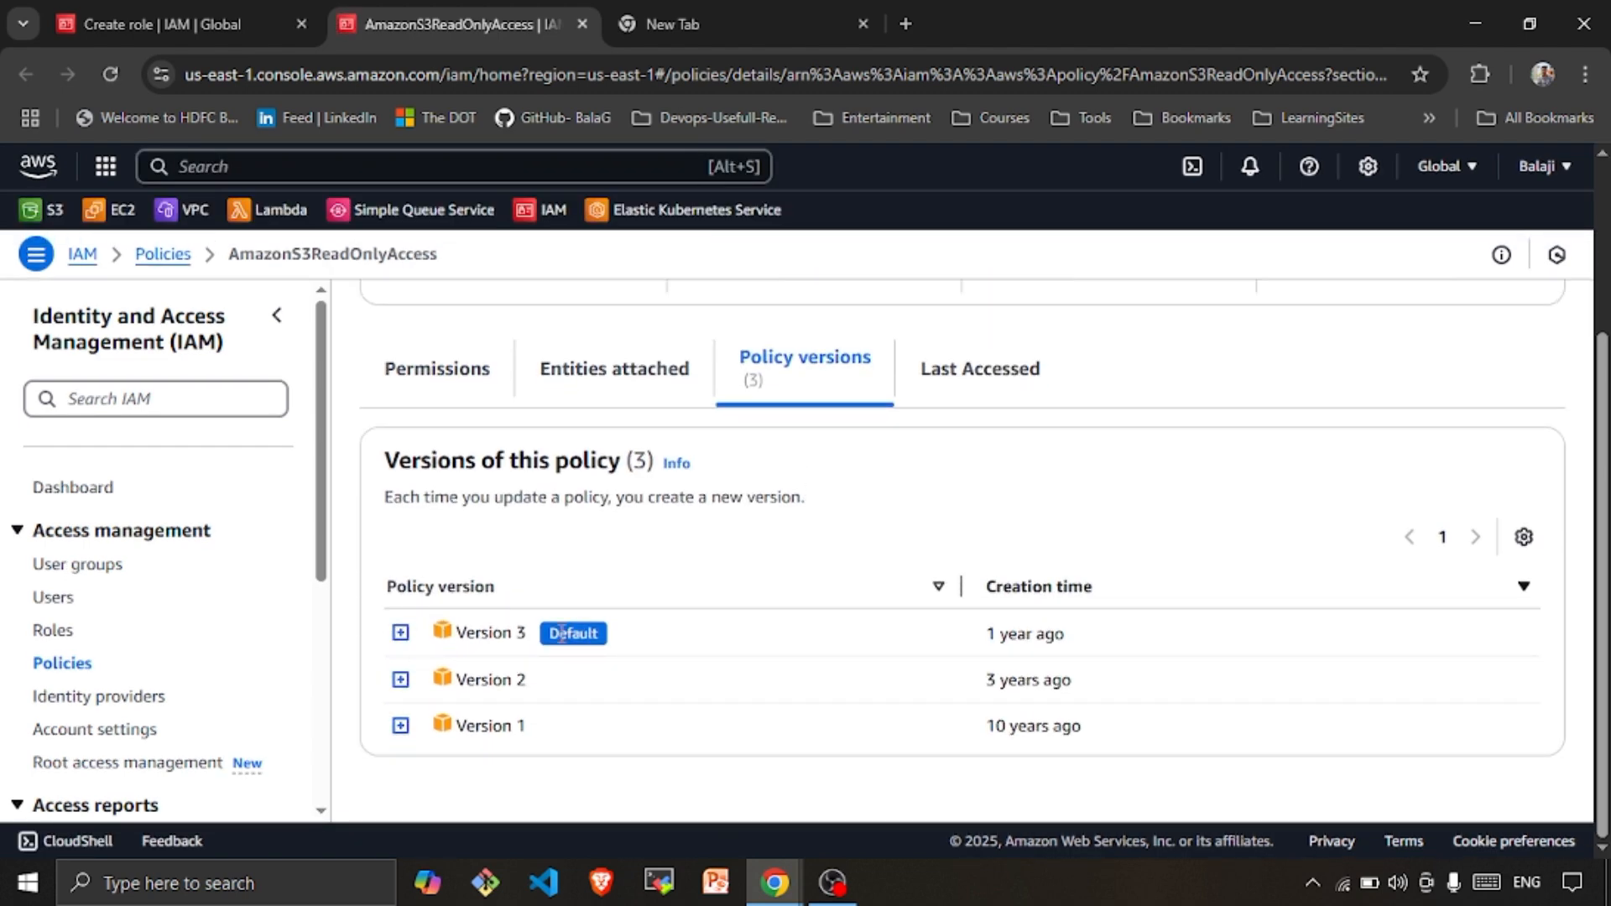
left_click(400, 632)
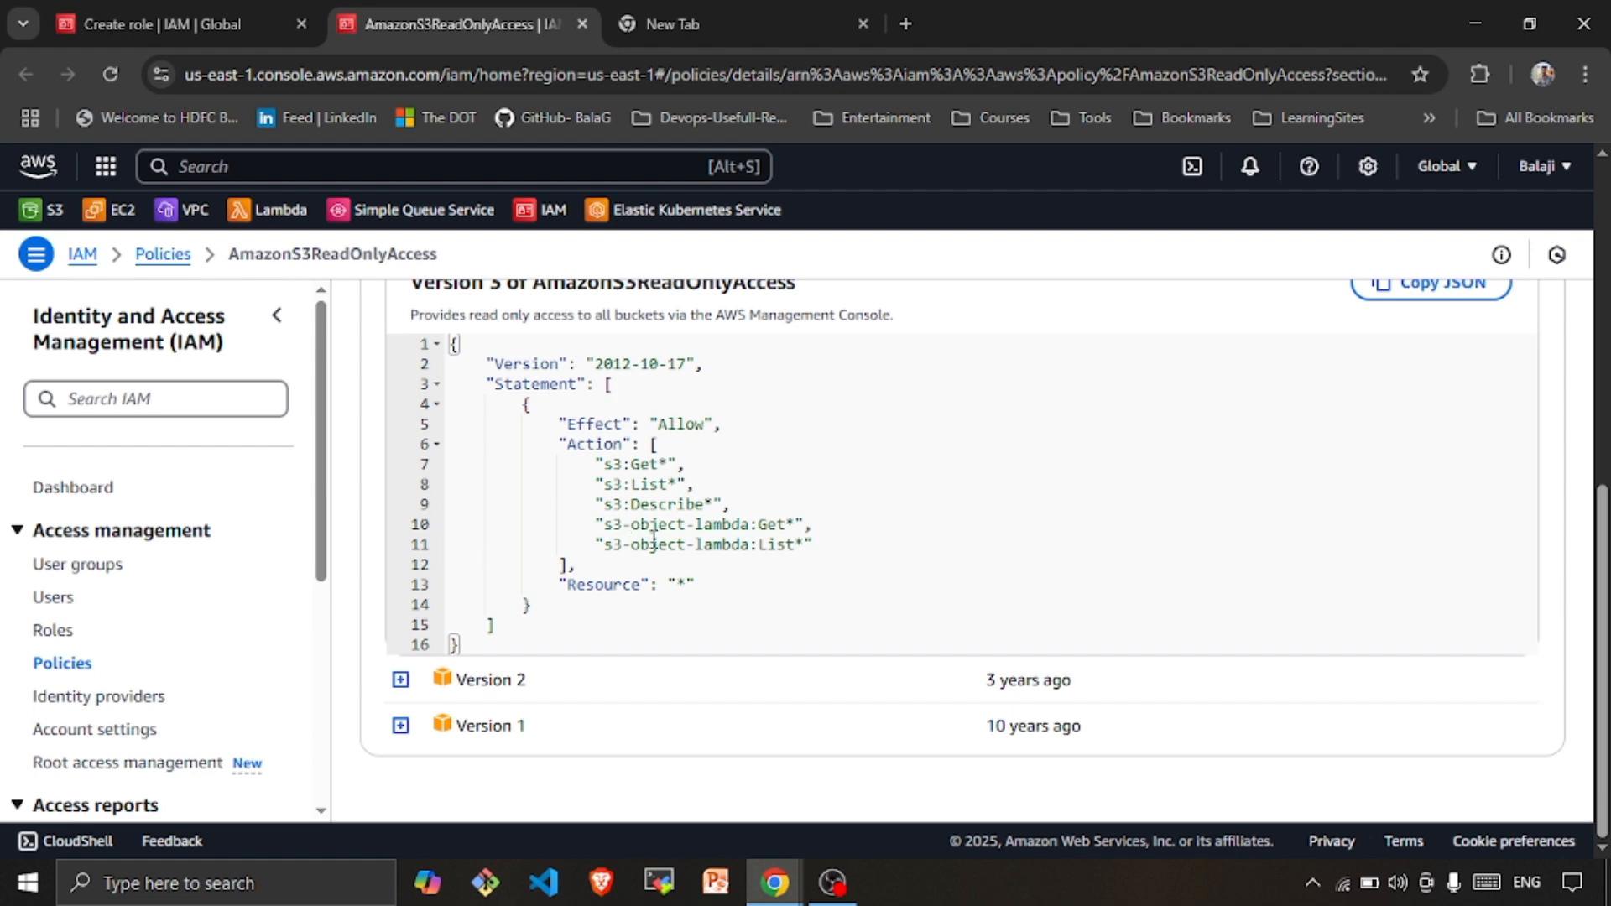
scroll(654, 542, "up", 8)
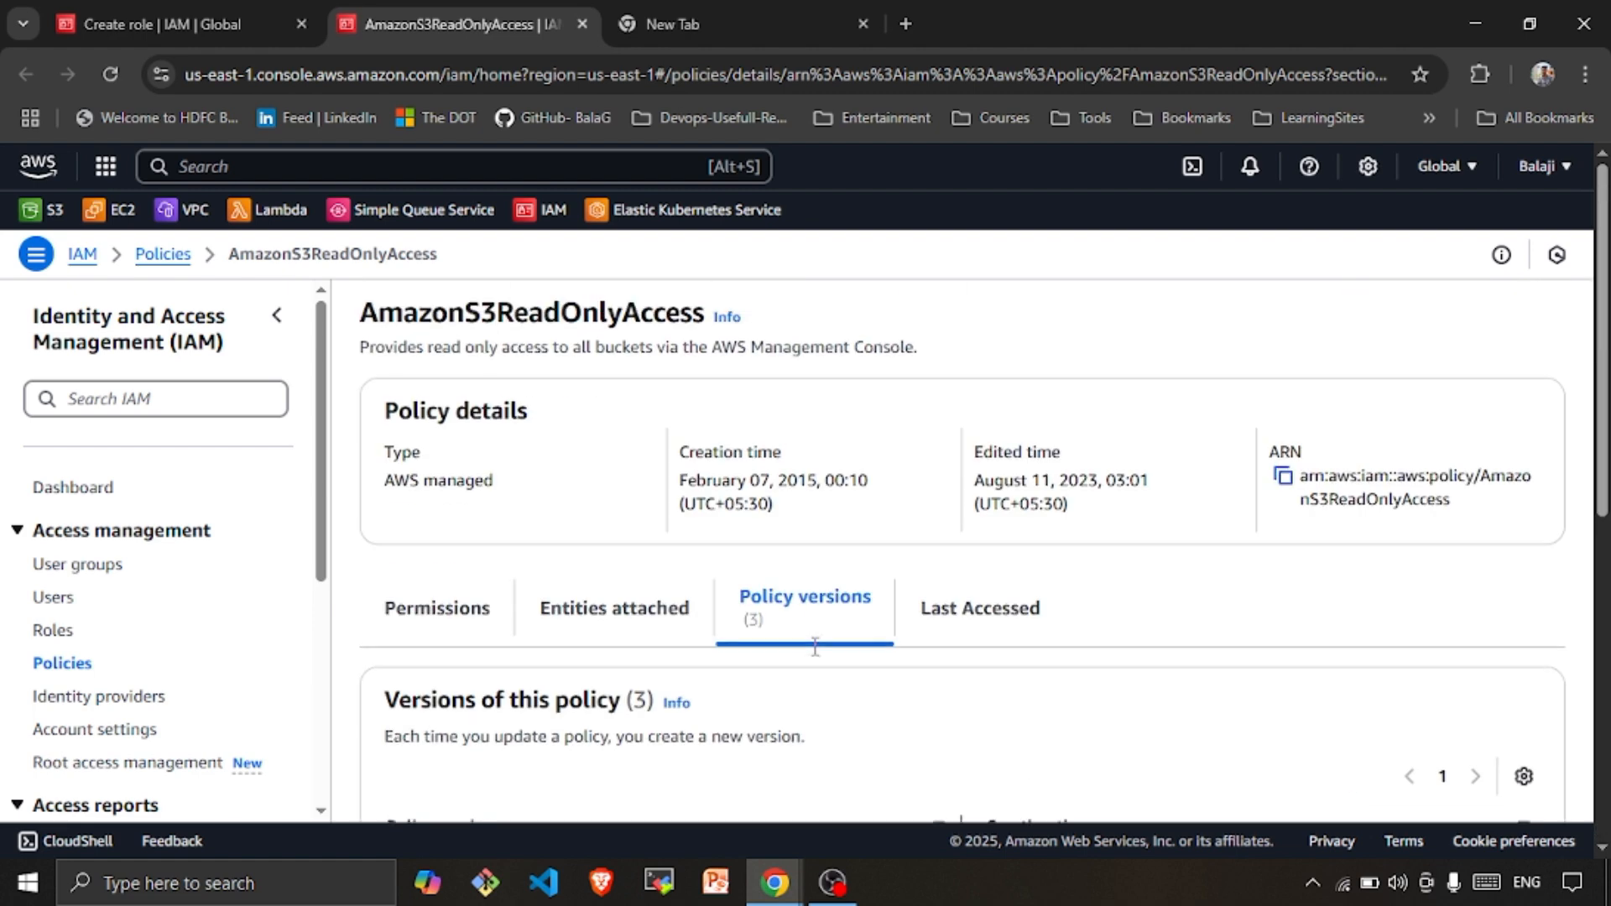
left_click(232, 35)
Create the awss3readforec2 role and check its details page lists AmazonS3ReadOnlyAccess
scroll(895, 733, "down", 2)
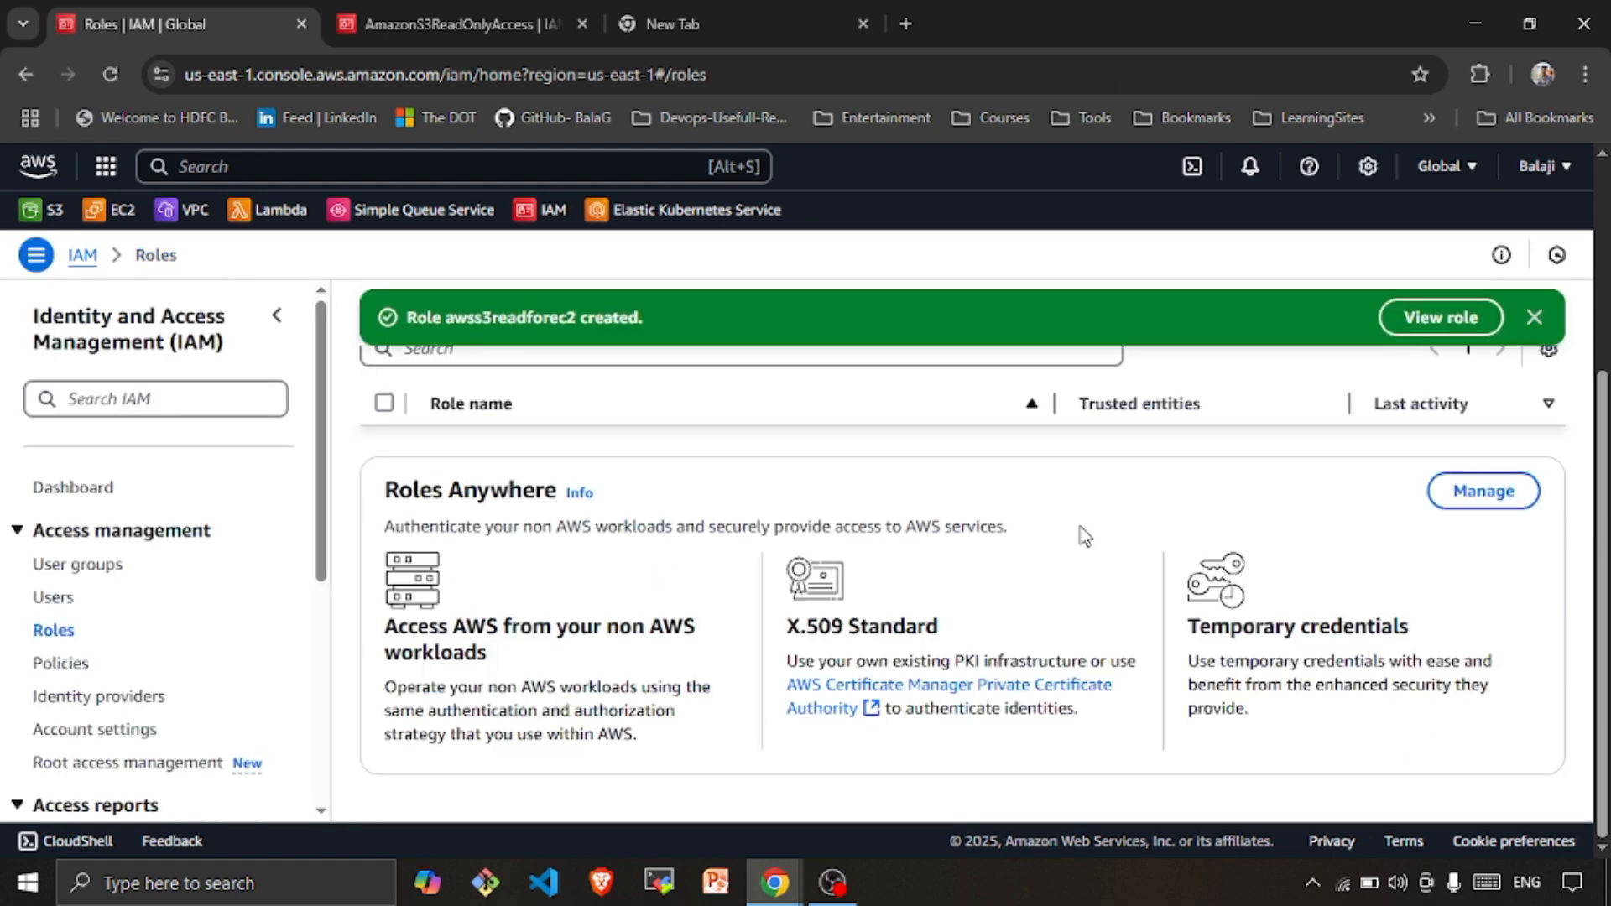
left_click(1418, 321)
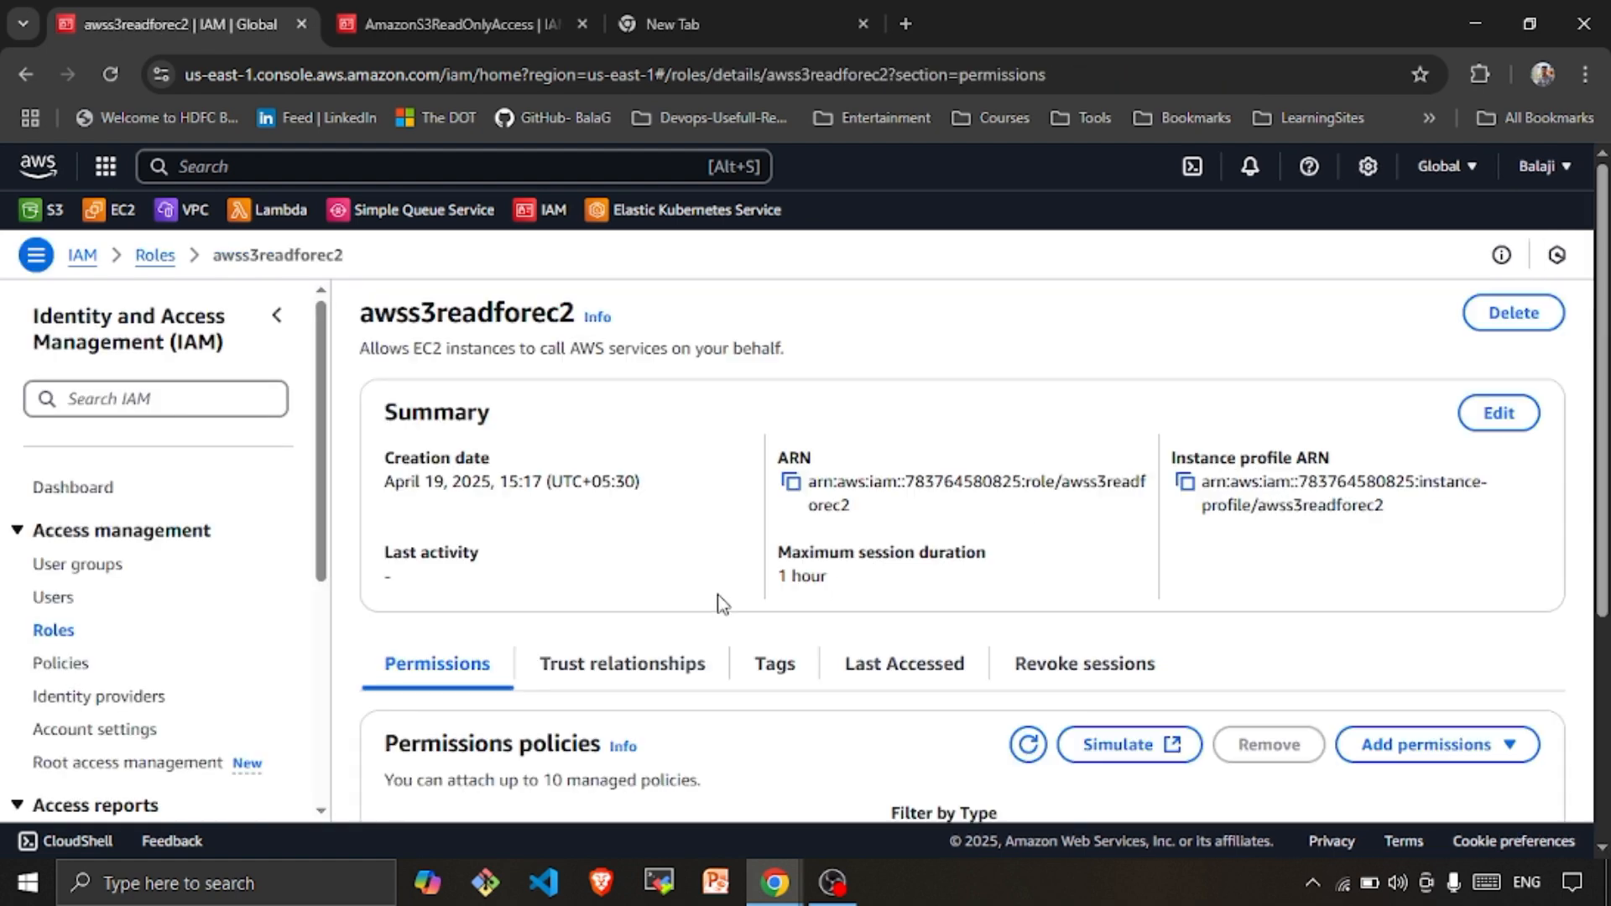
scroll(716, 665, "down", 4)
scroll(719, 738, "up", 4)
scroll(720, 737, "down", 6)
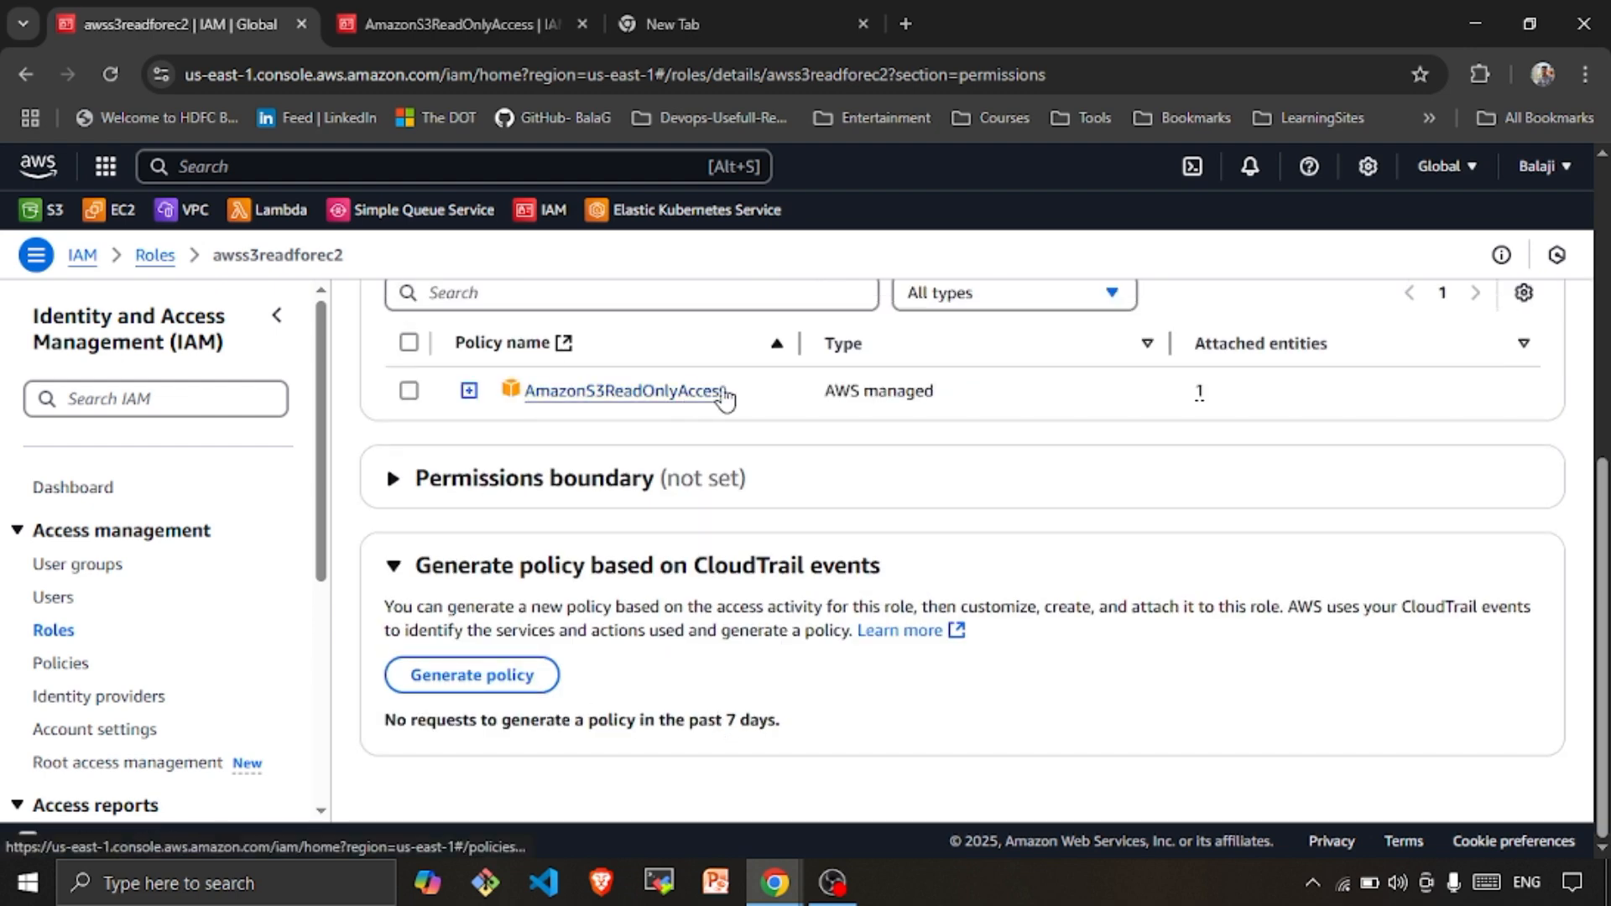
scroll(724, 400, "up", 1)
scroll(725, 401, "up", 6)
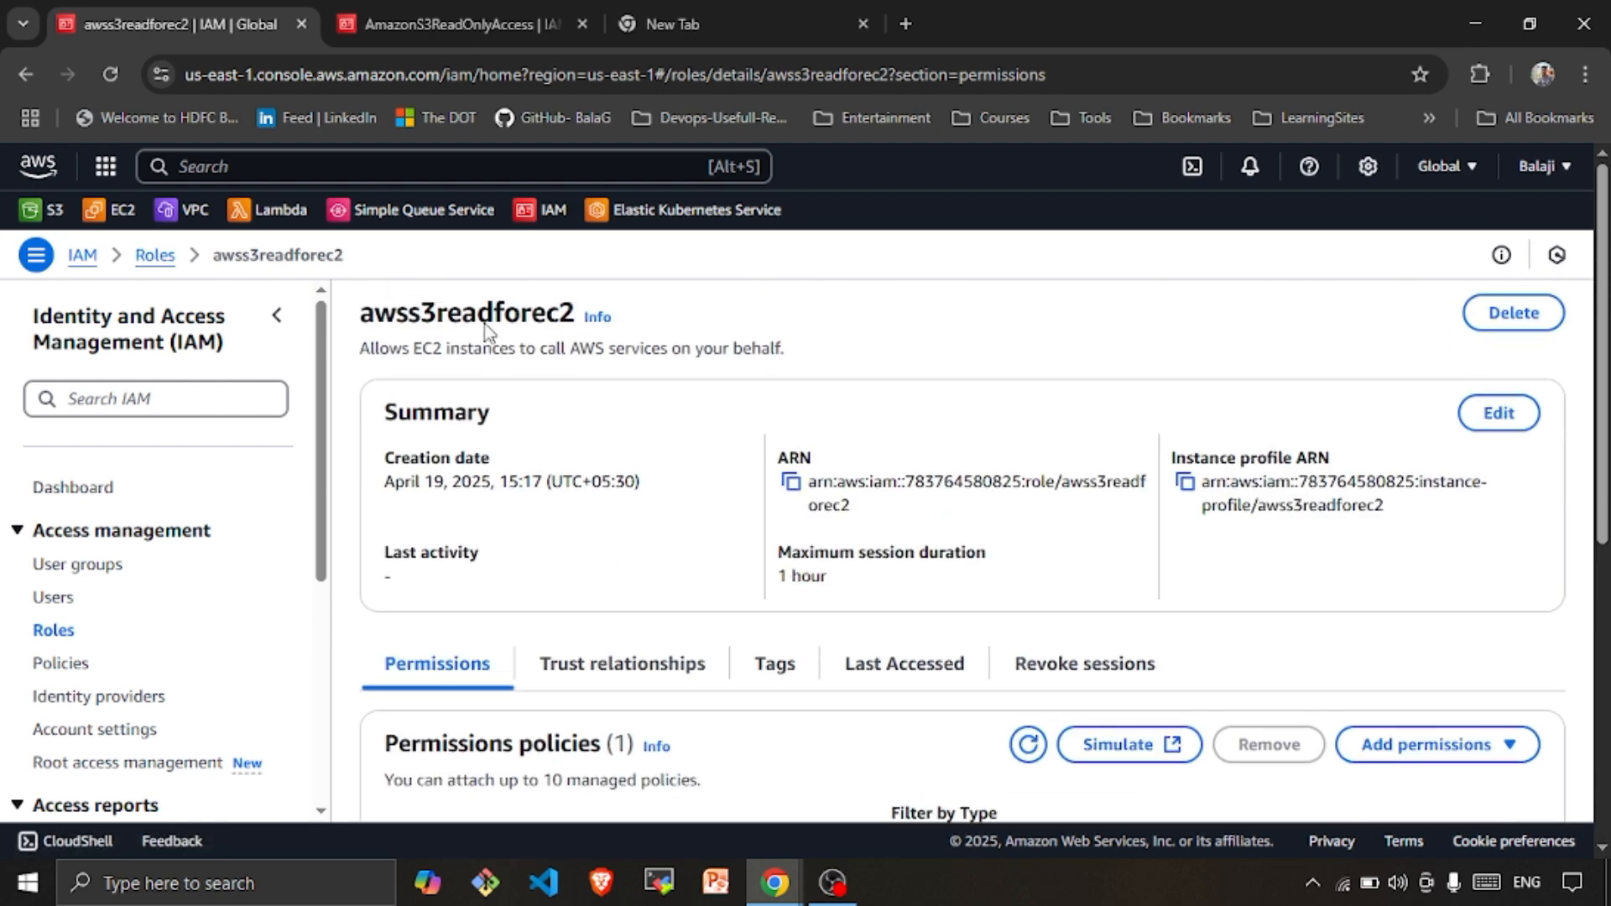
left_click_drag(575, 317, 361, 323)
left_click(846, 326)
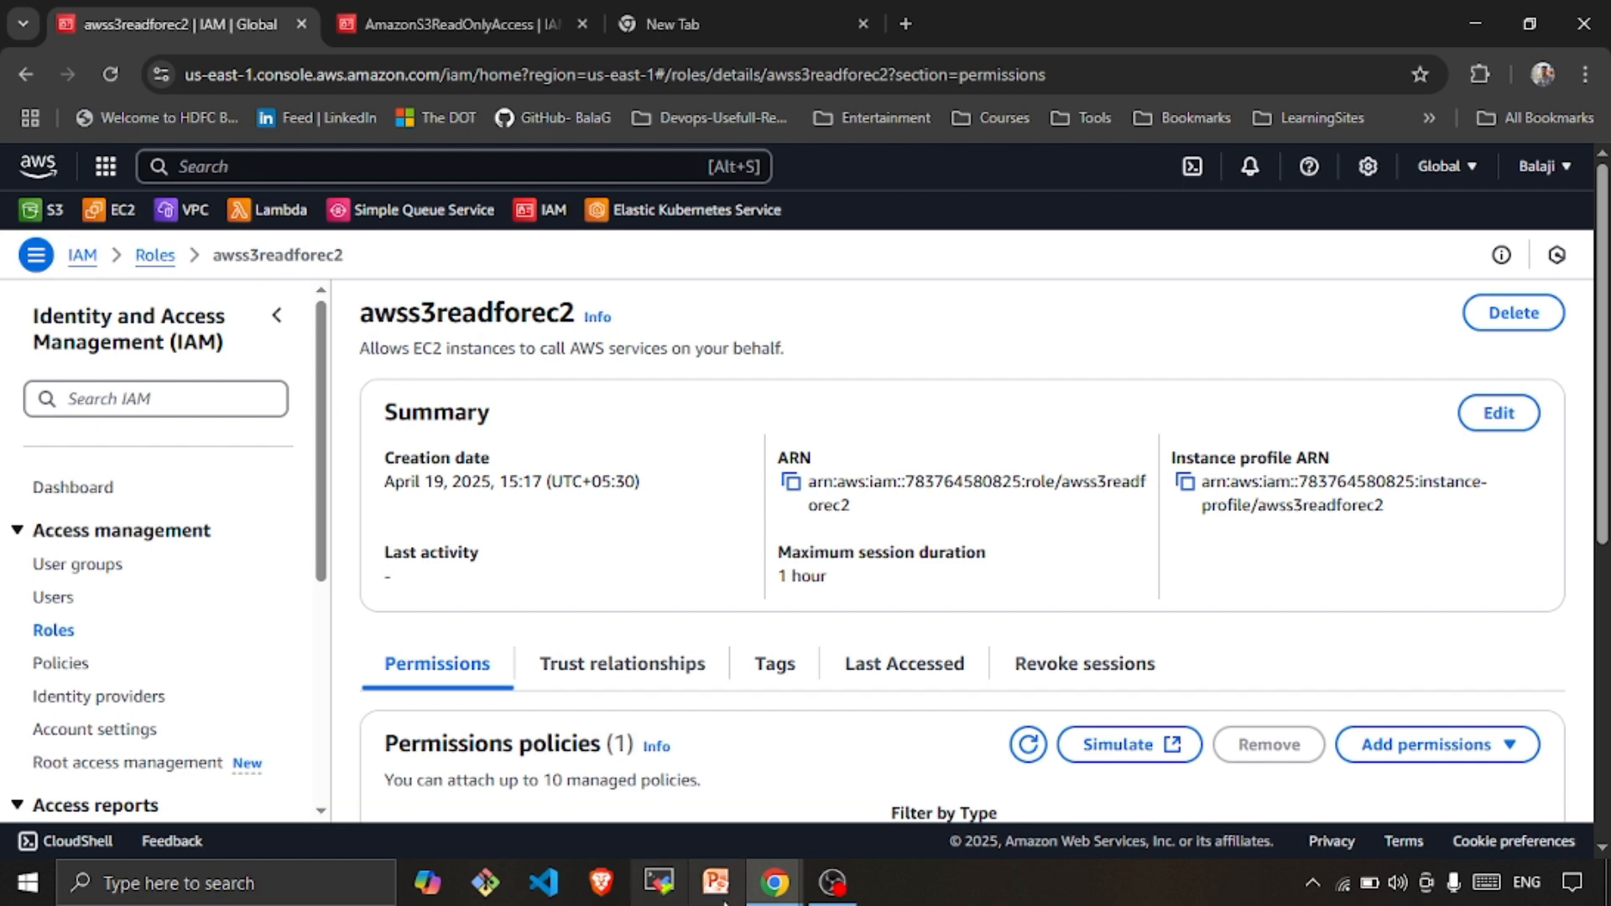
left_click(764, 891)
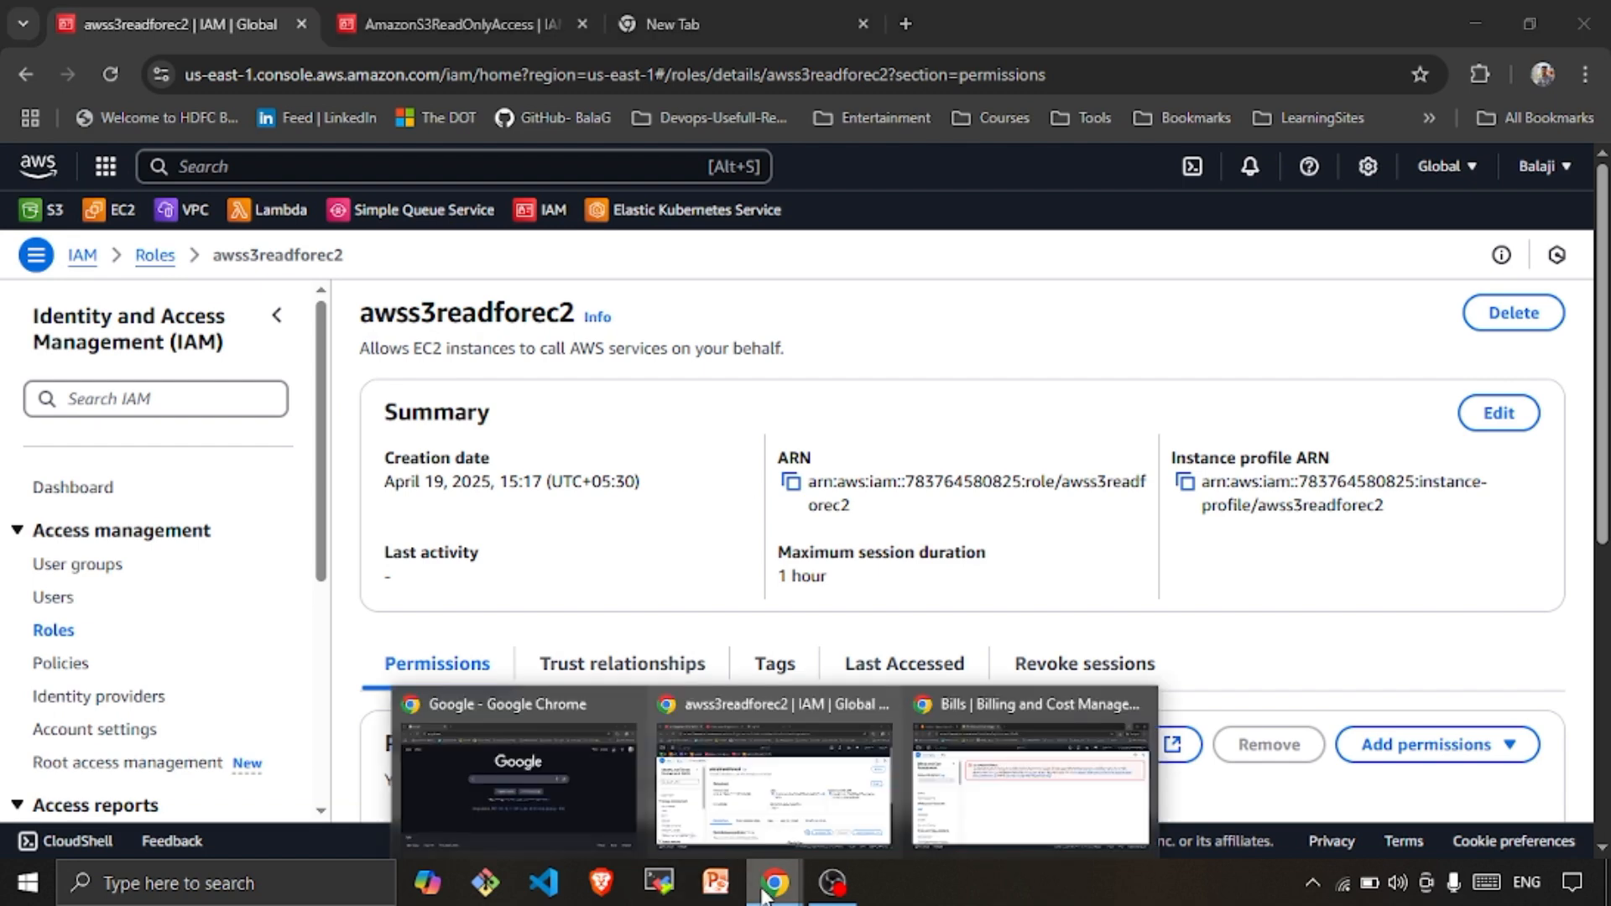
Bring the other user's incognito console window to the front on Console Home
left_click(1011, 784)
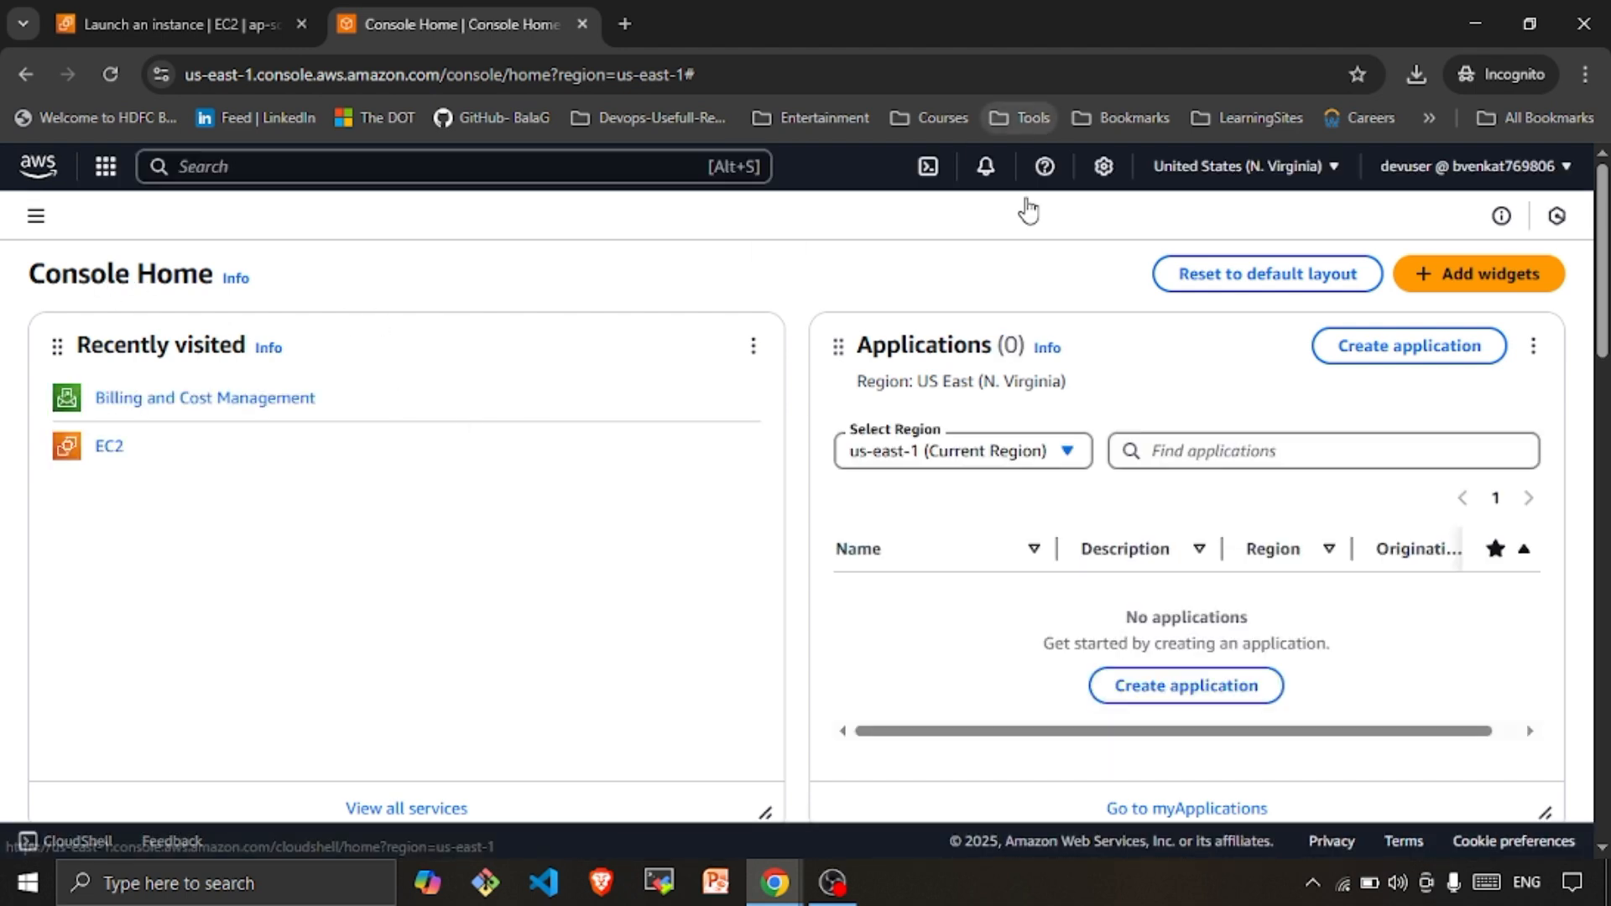
Open an EC2 Instance Connect terminal on the demos3read instance from EC2
left_click(107, 450)
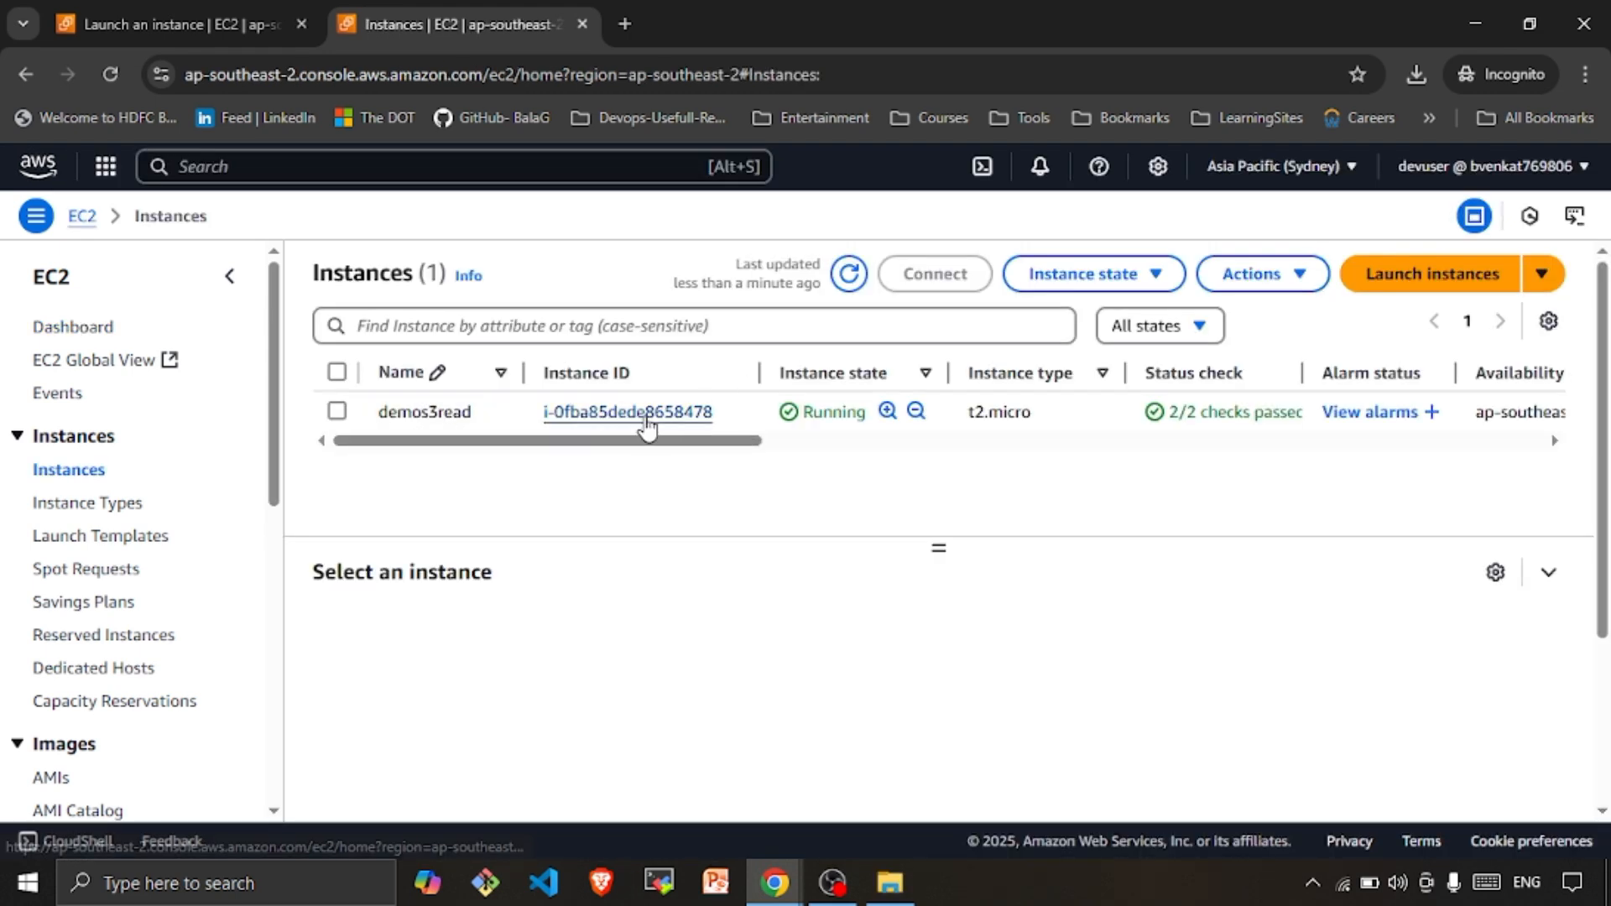
left_click(619, 416)
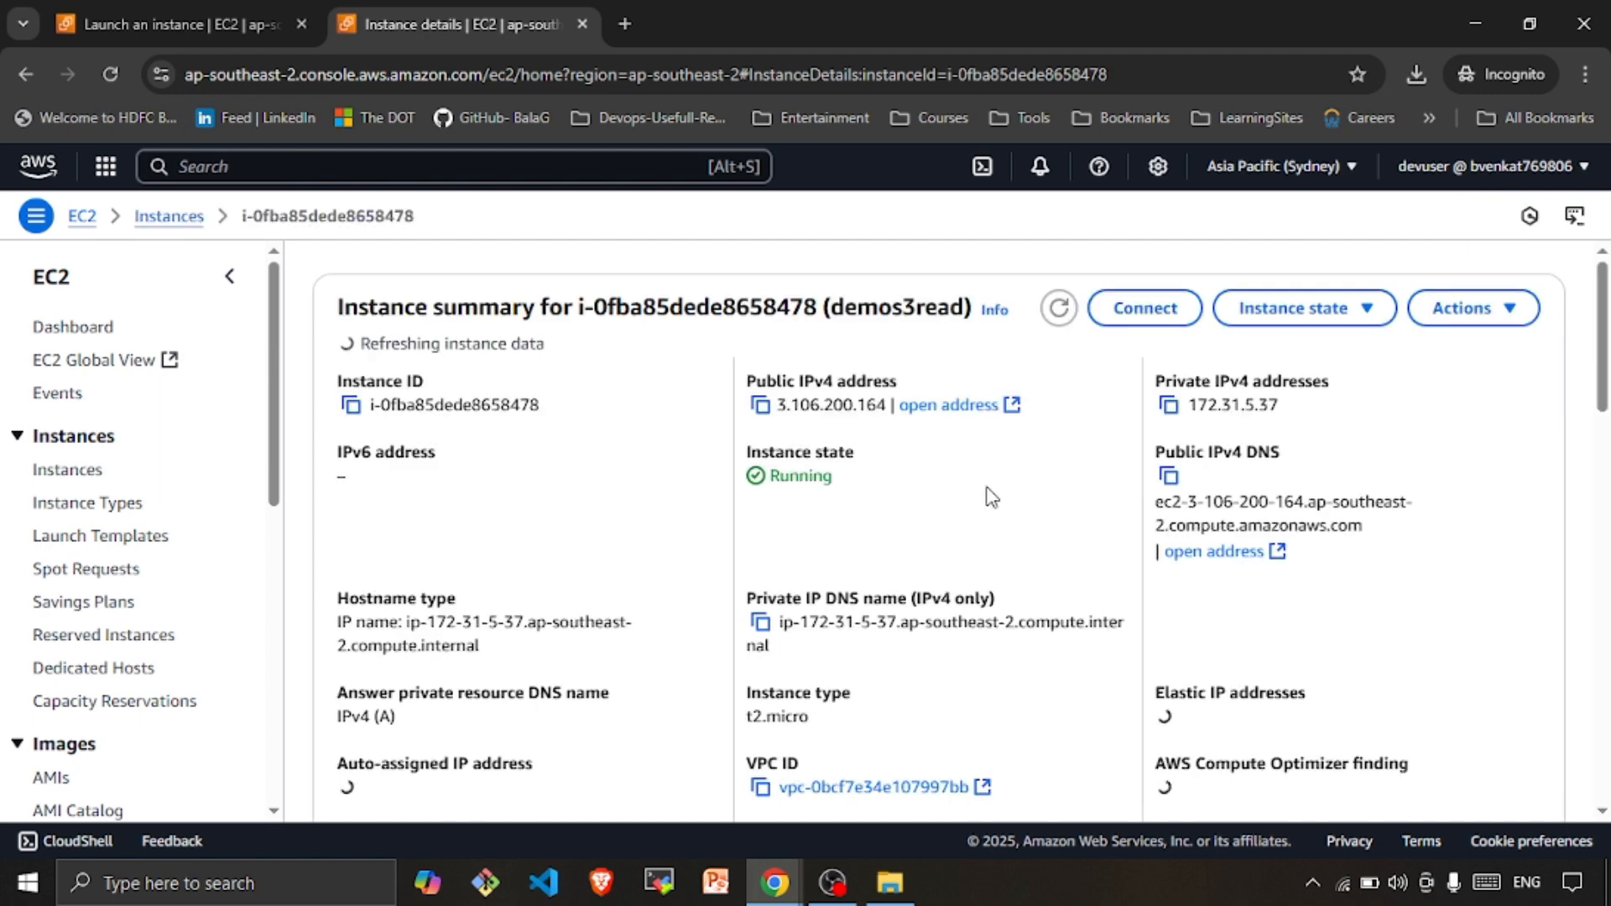
left_click(1119, 313)
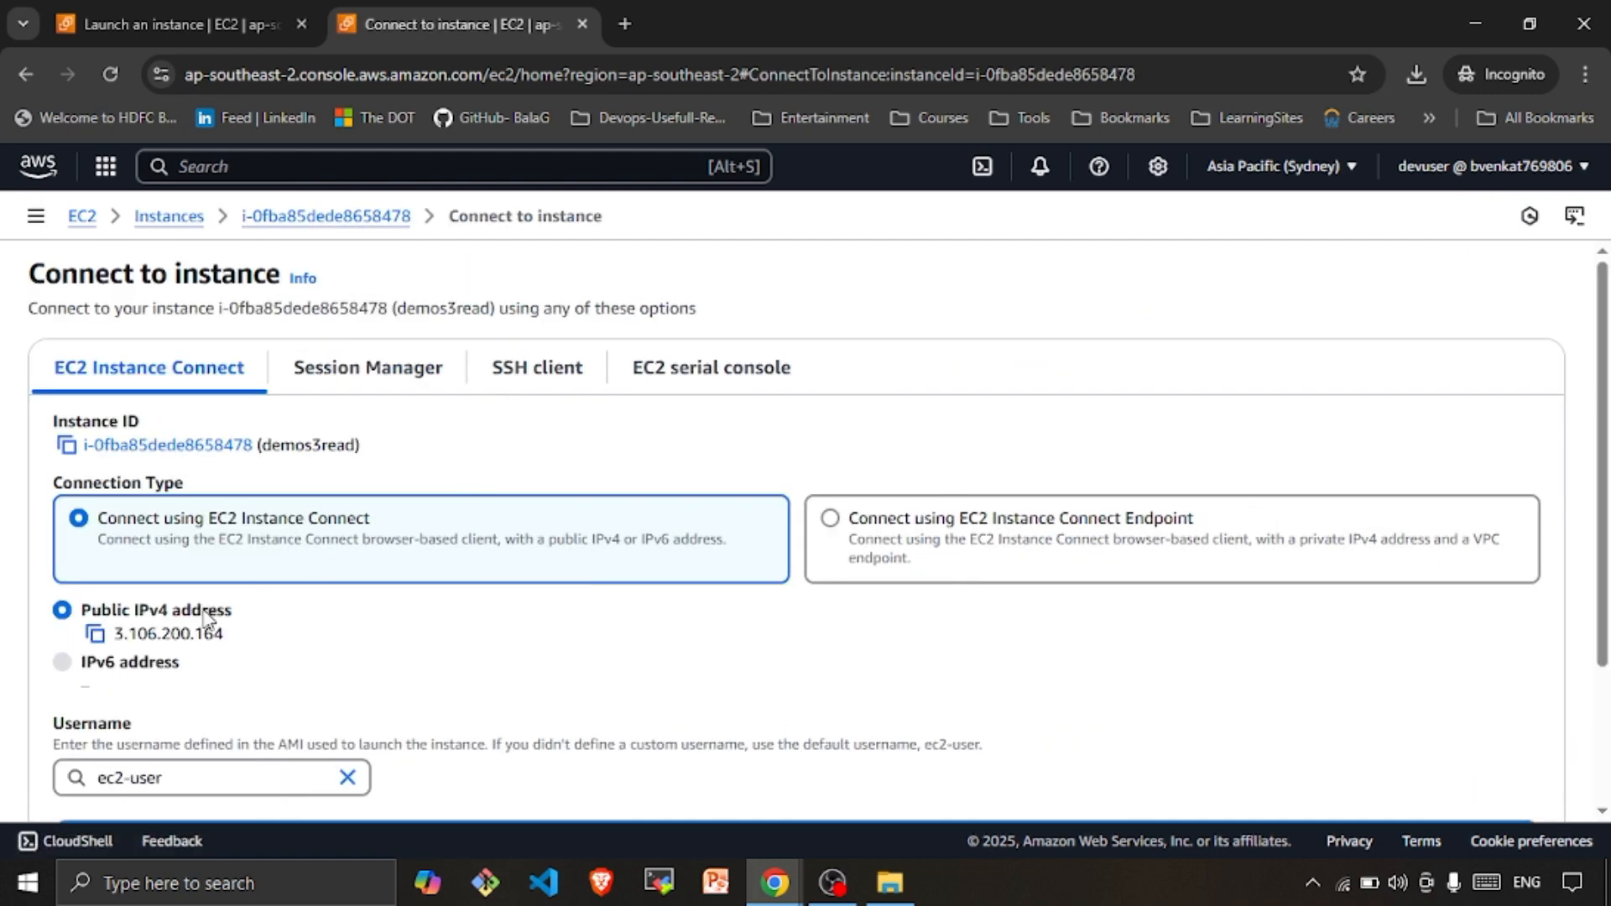
scroll(466, 636, "down", 2)
scroll(420, 620, "up", 3)
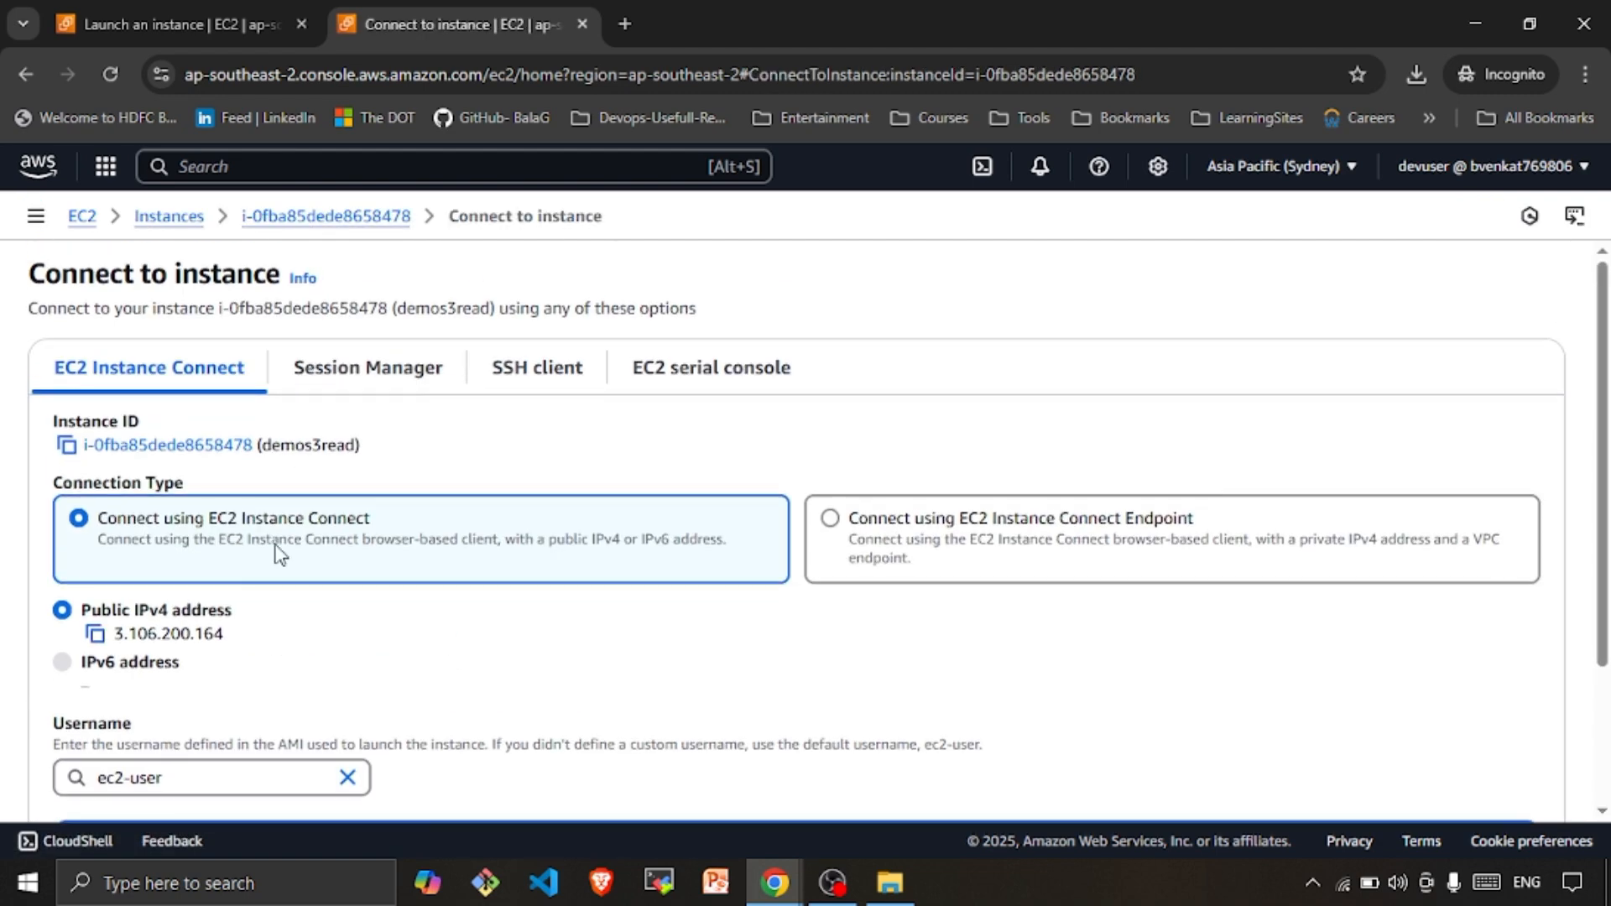
scroll(594, 676, "down", 3)
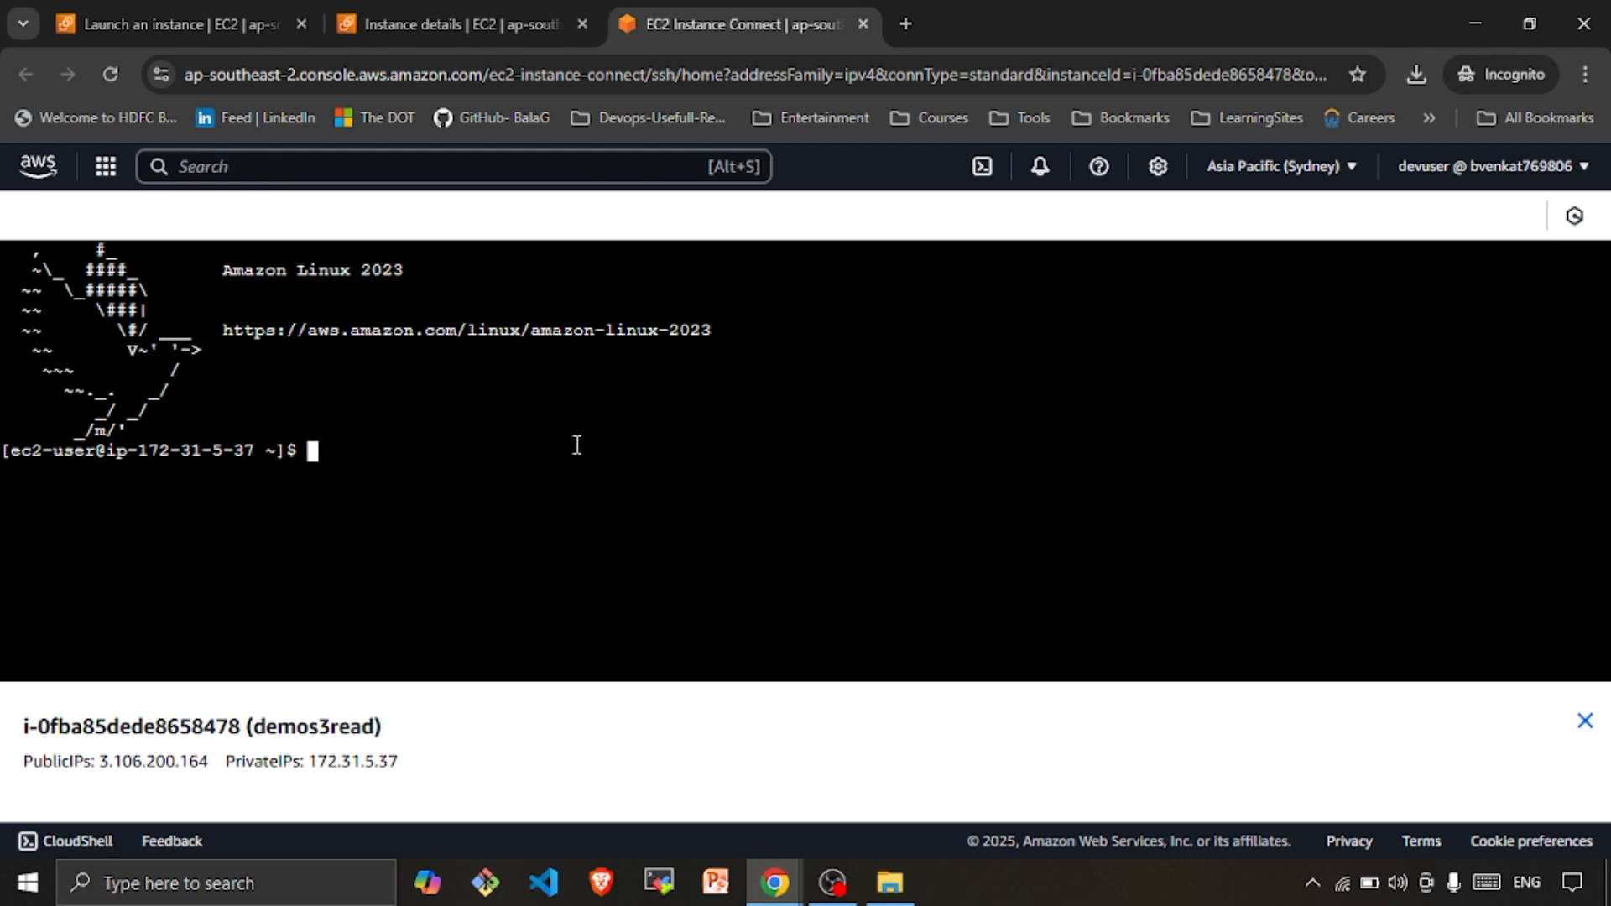
Run aws s3 ls in the demos3read terminal, which fails with a credentials error
type("aws s3 ls")
key("Return")
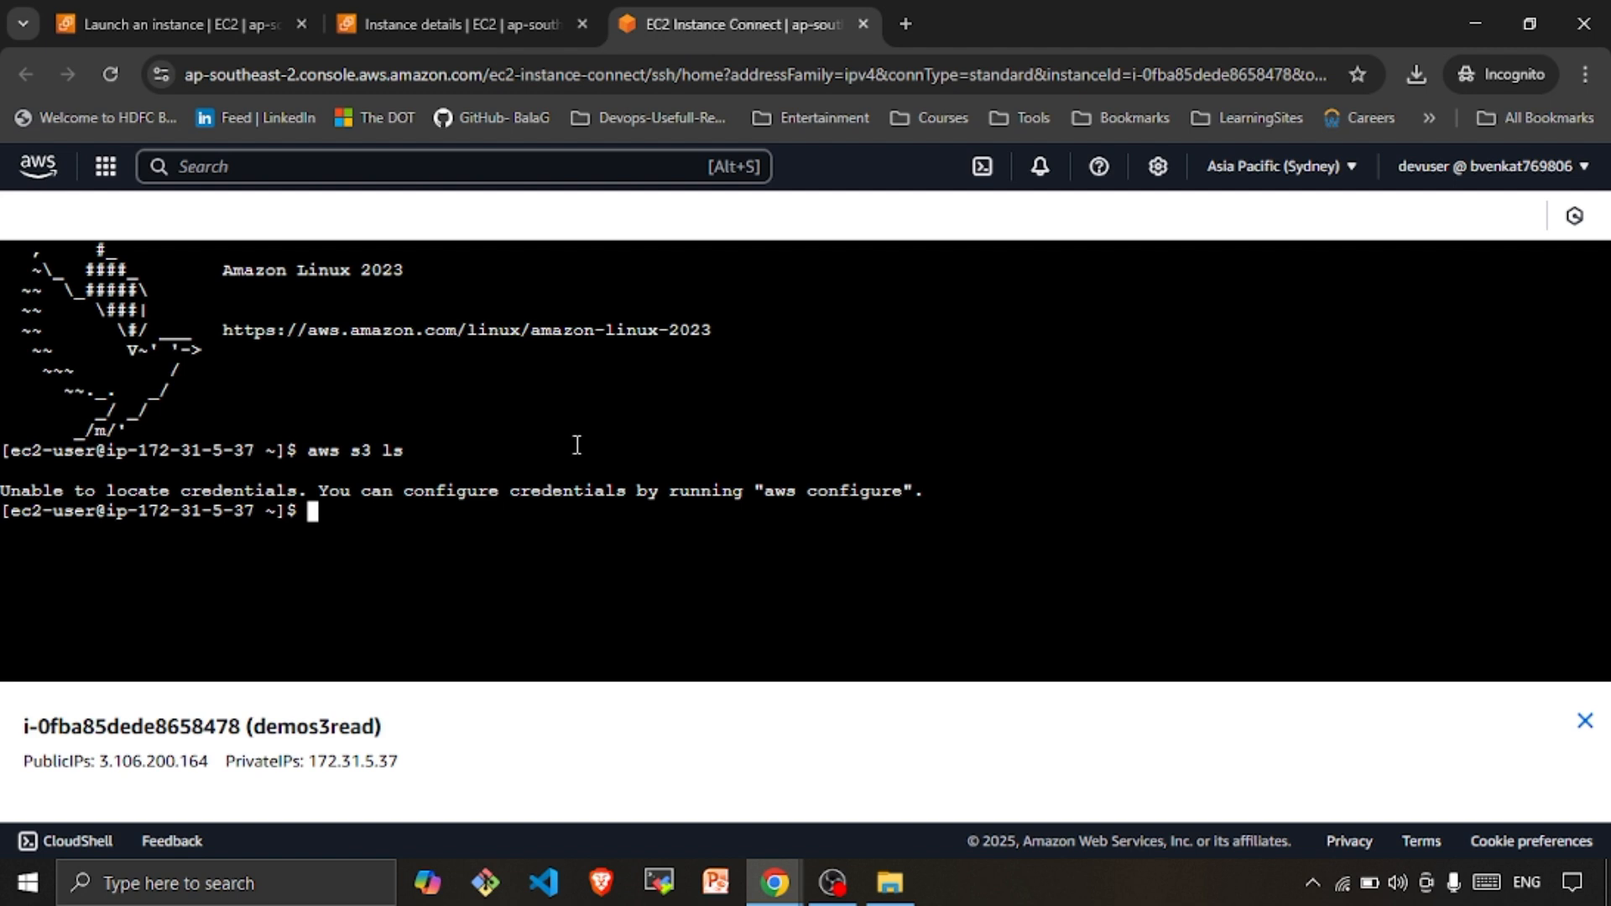
Check the instance details, then search 'iam' and open the IAM Roles list
left_click(489, 35)
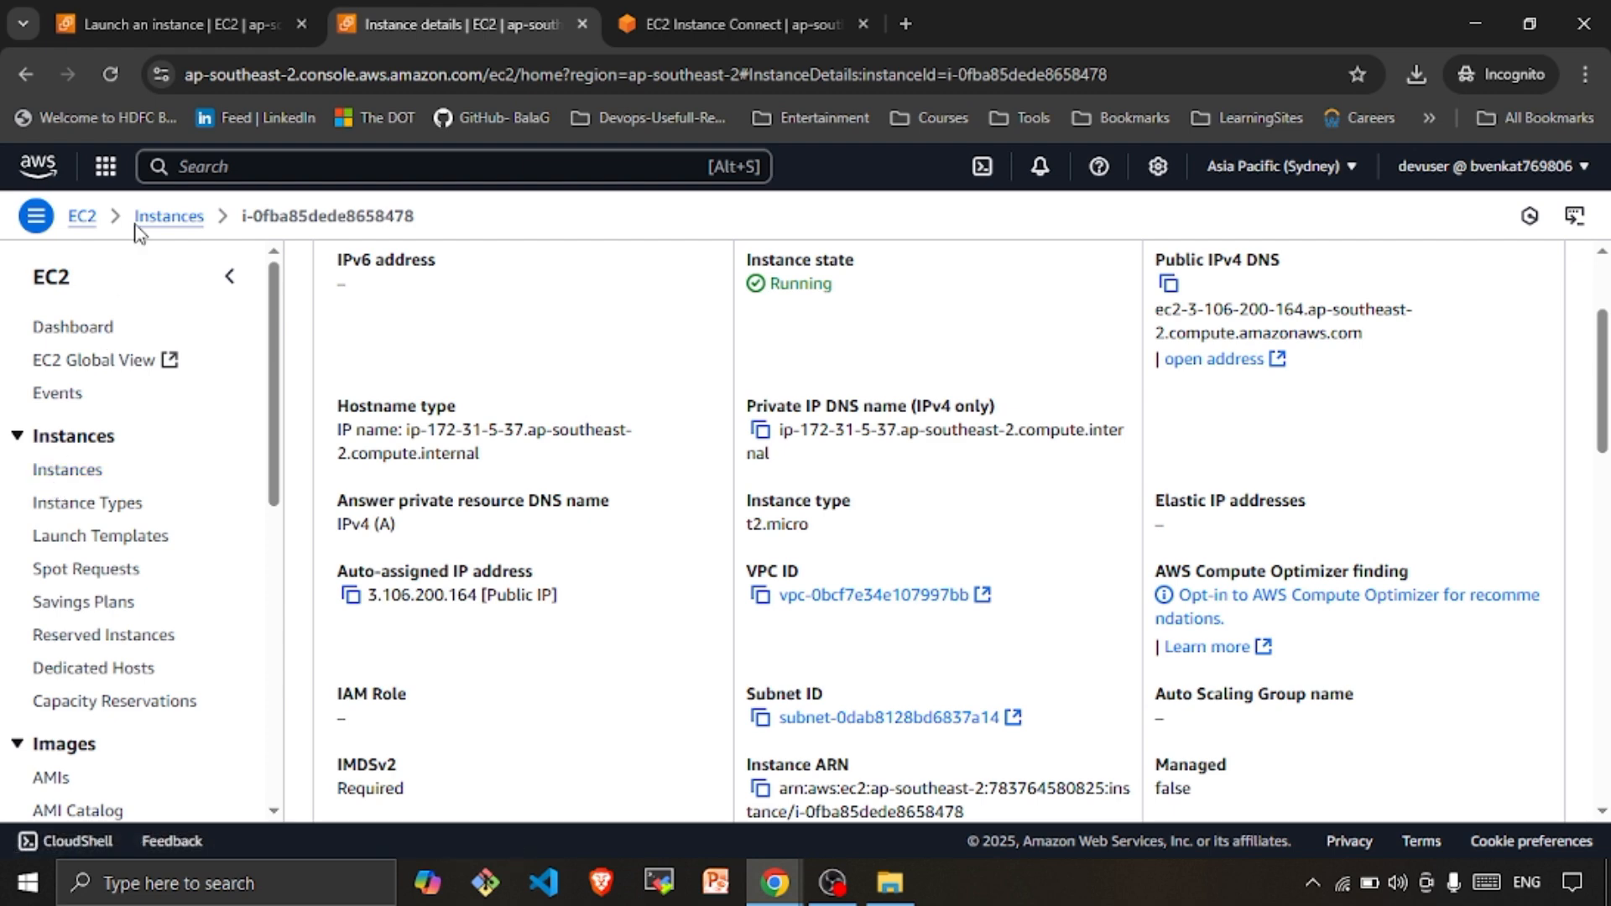
left_click(124, 173)
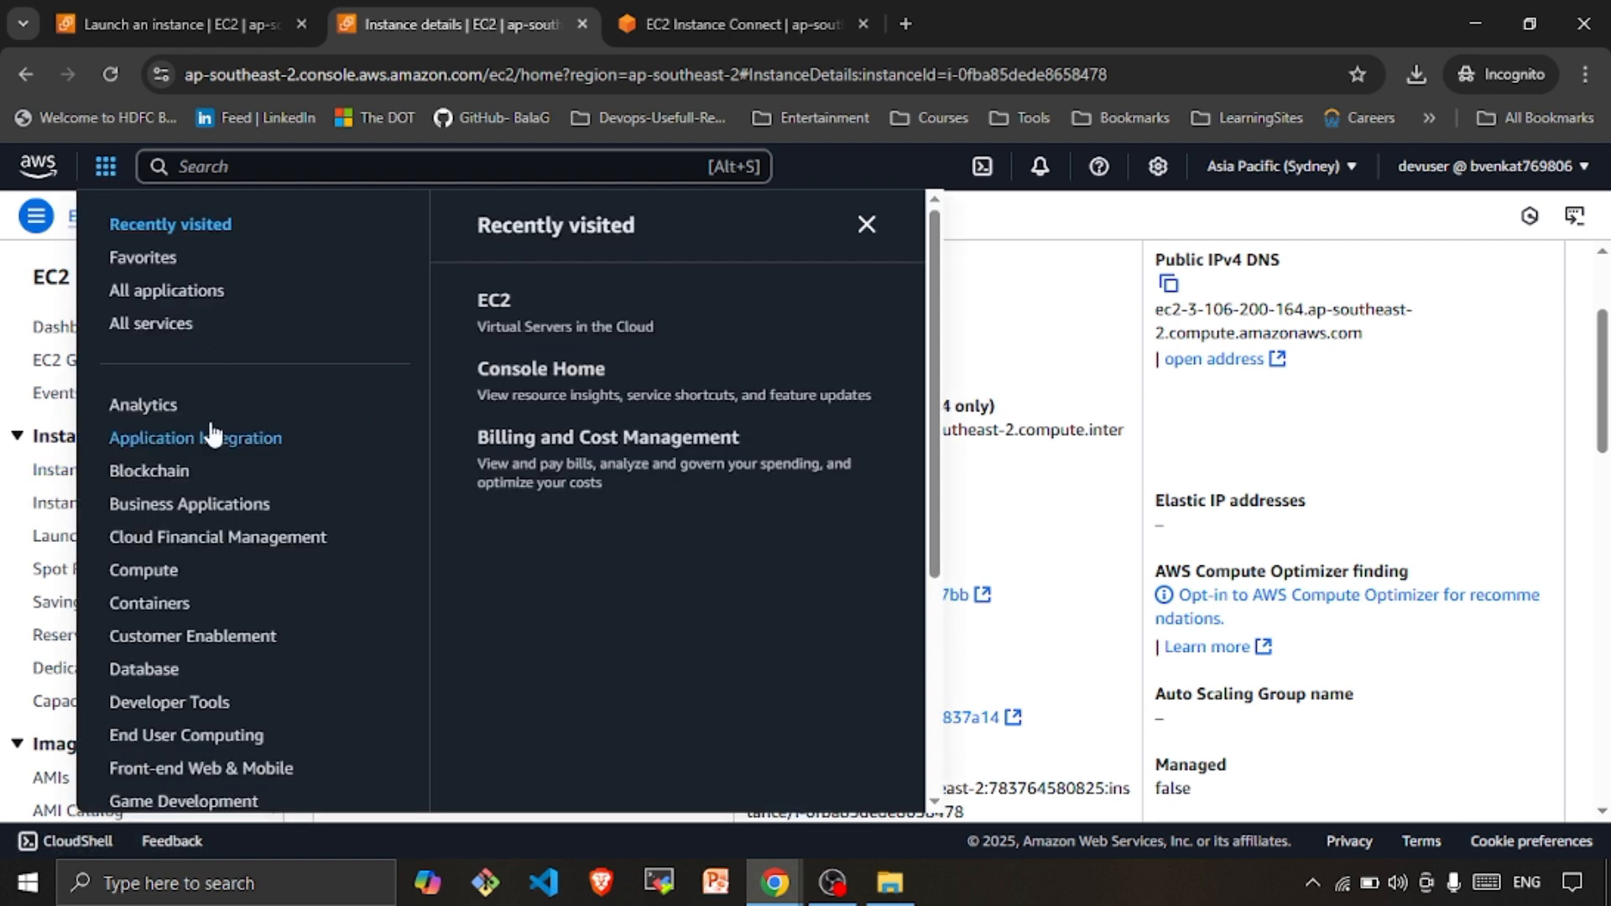
scroll(211, 361, "down", 4)
left_click(284, 175)
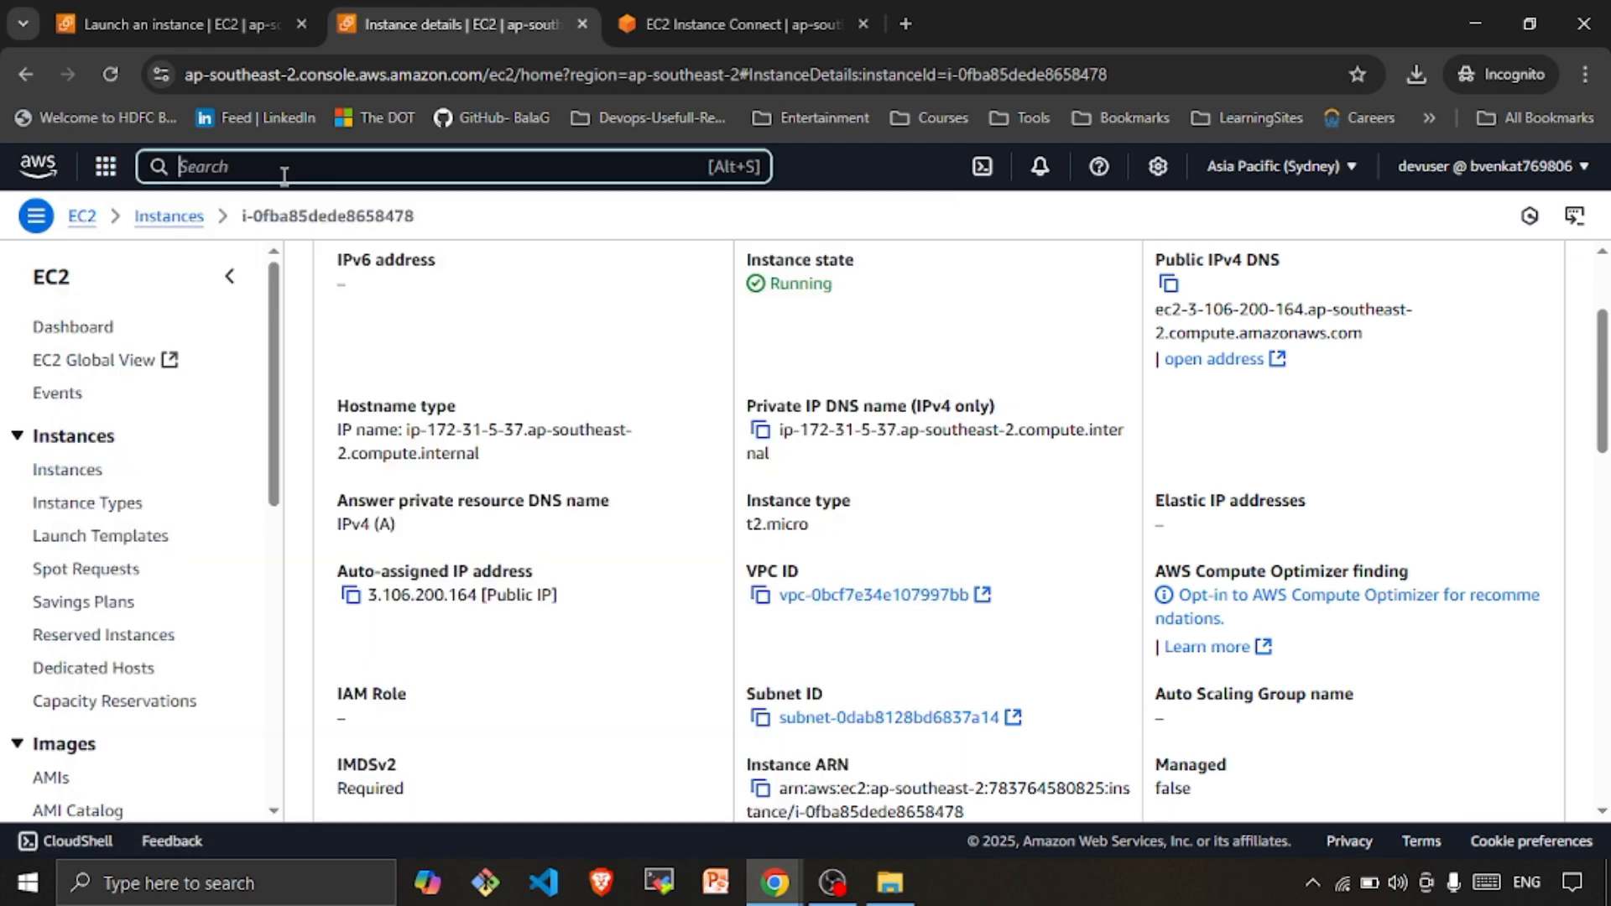
type("iam")
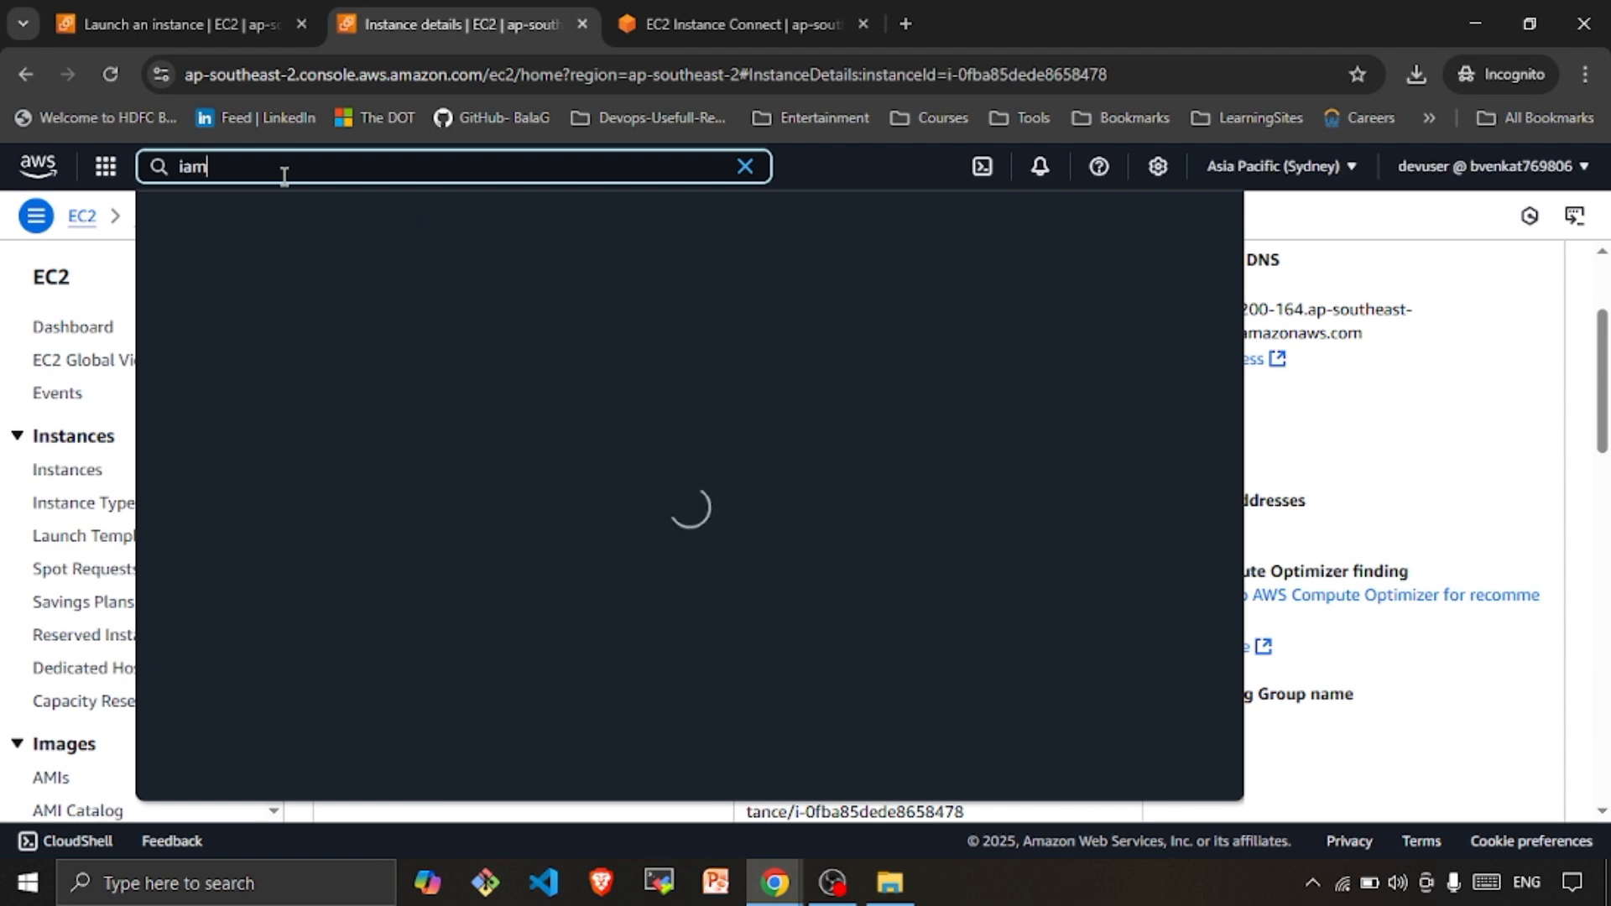
left_click(516, 289)
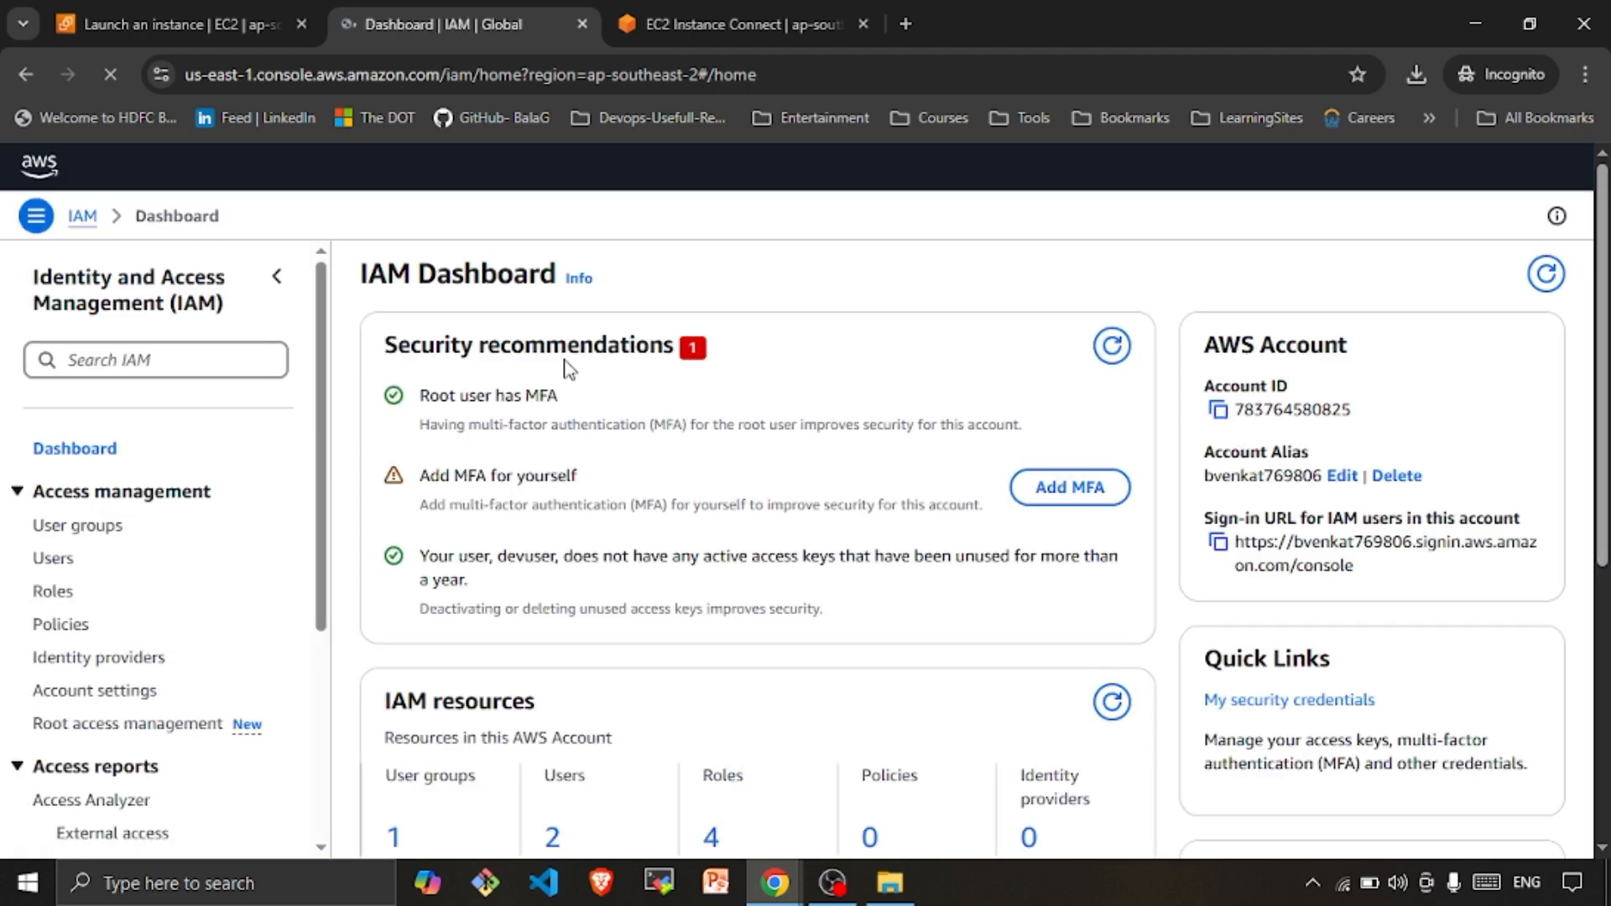
left_click(53, 592)
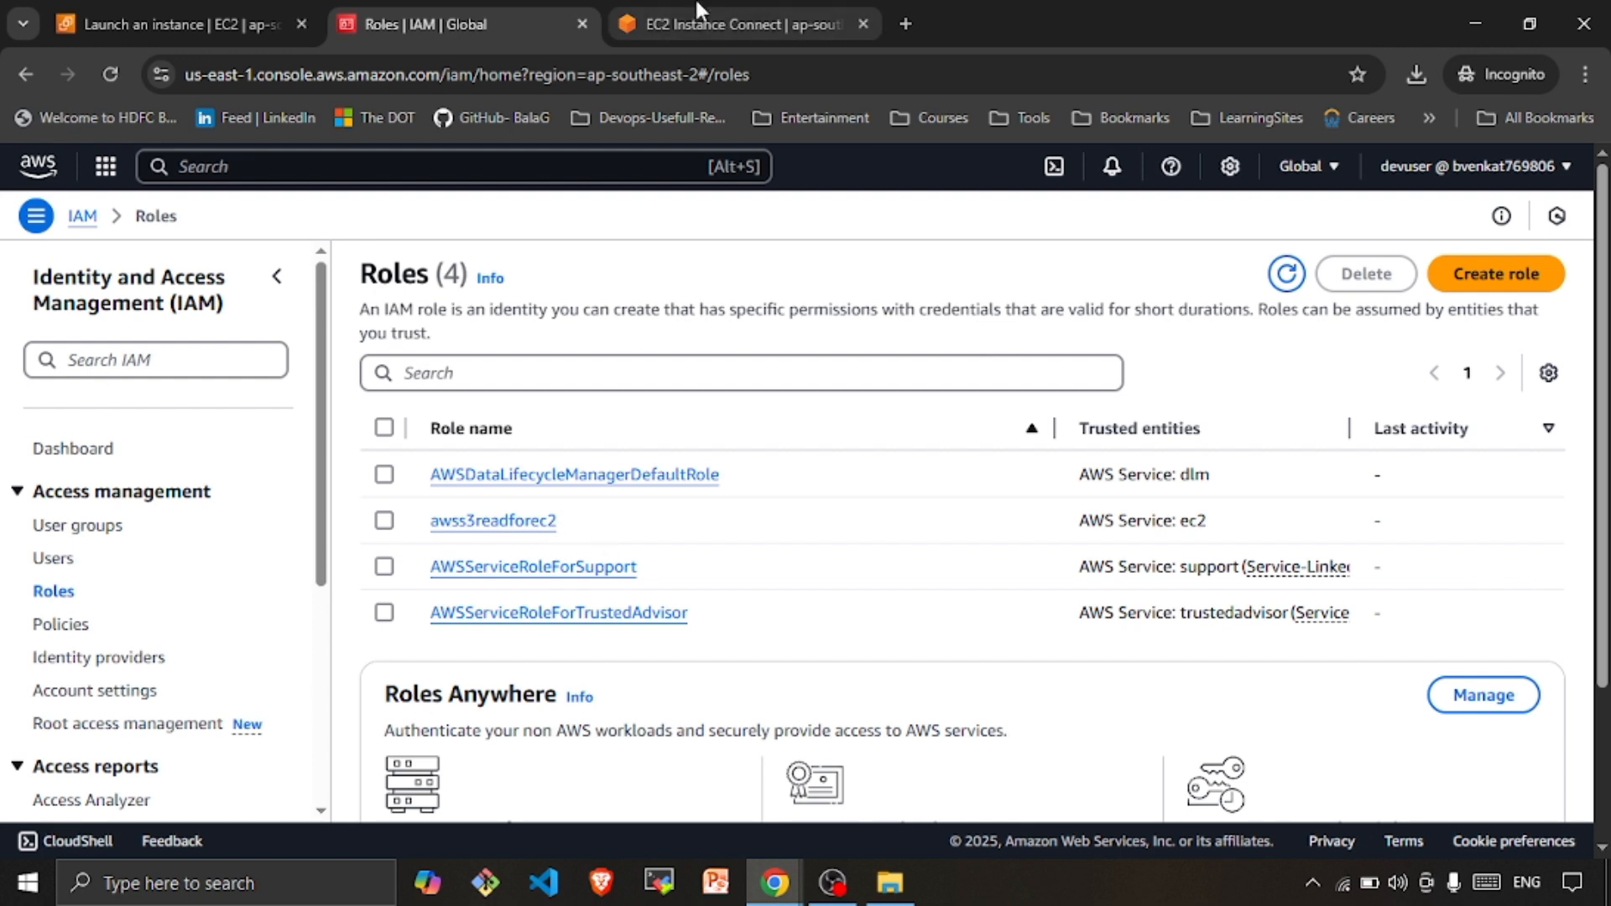
Compare the terminal and IAM Roles tabs, ending on the instance launch confirmation page
left_click(677, 23)
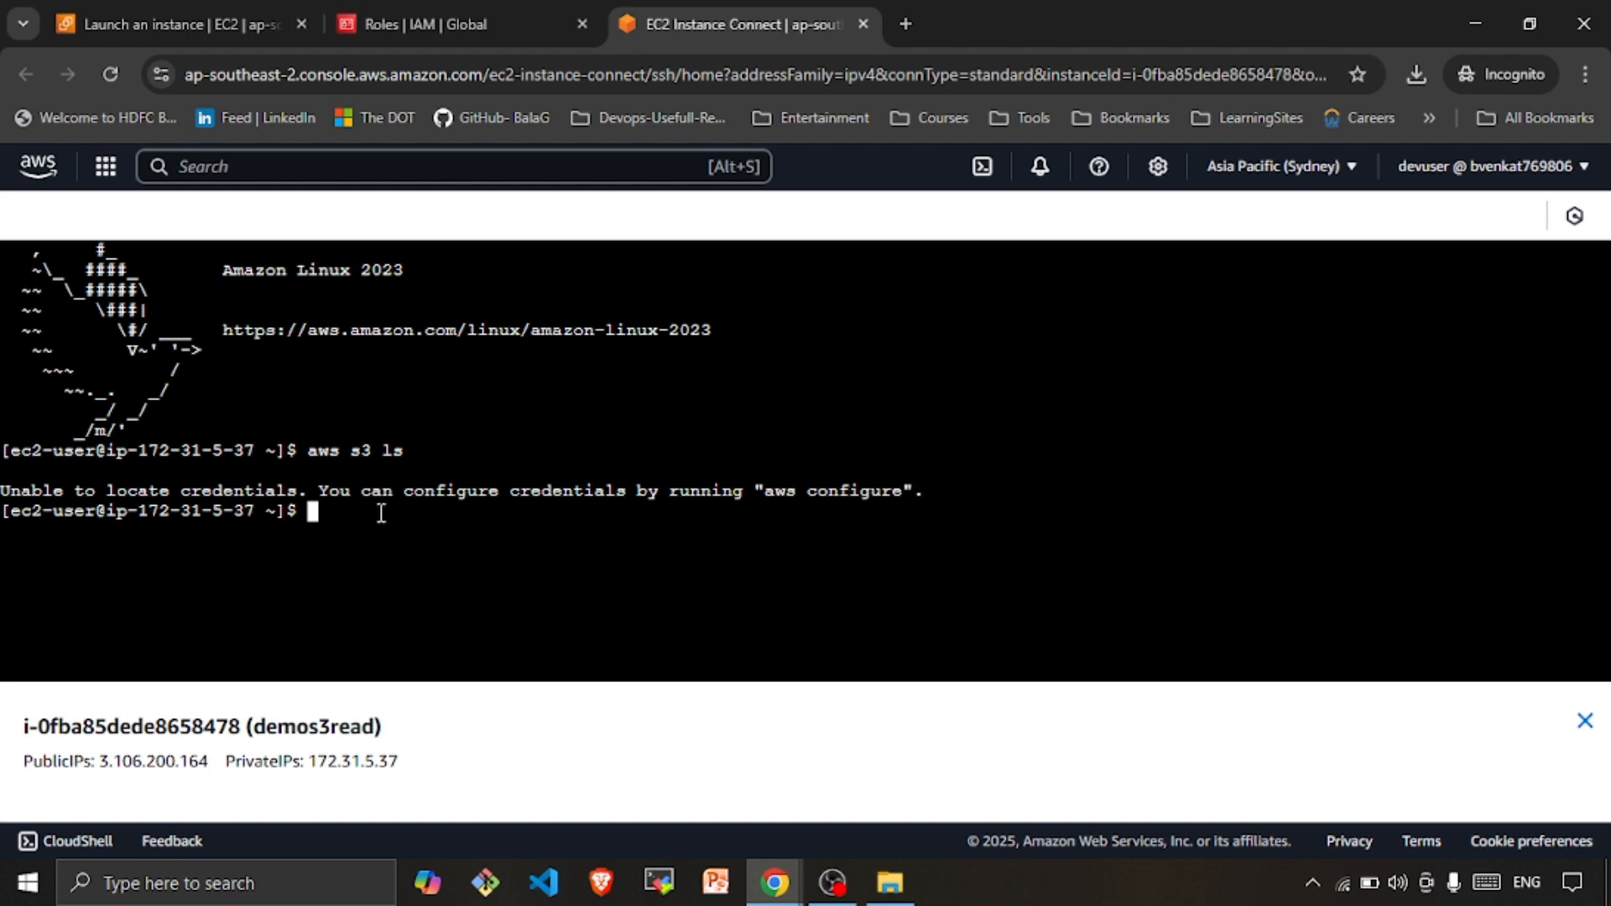
left_click(418, 13)
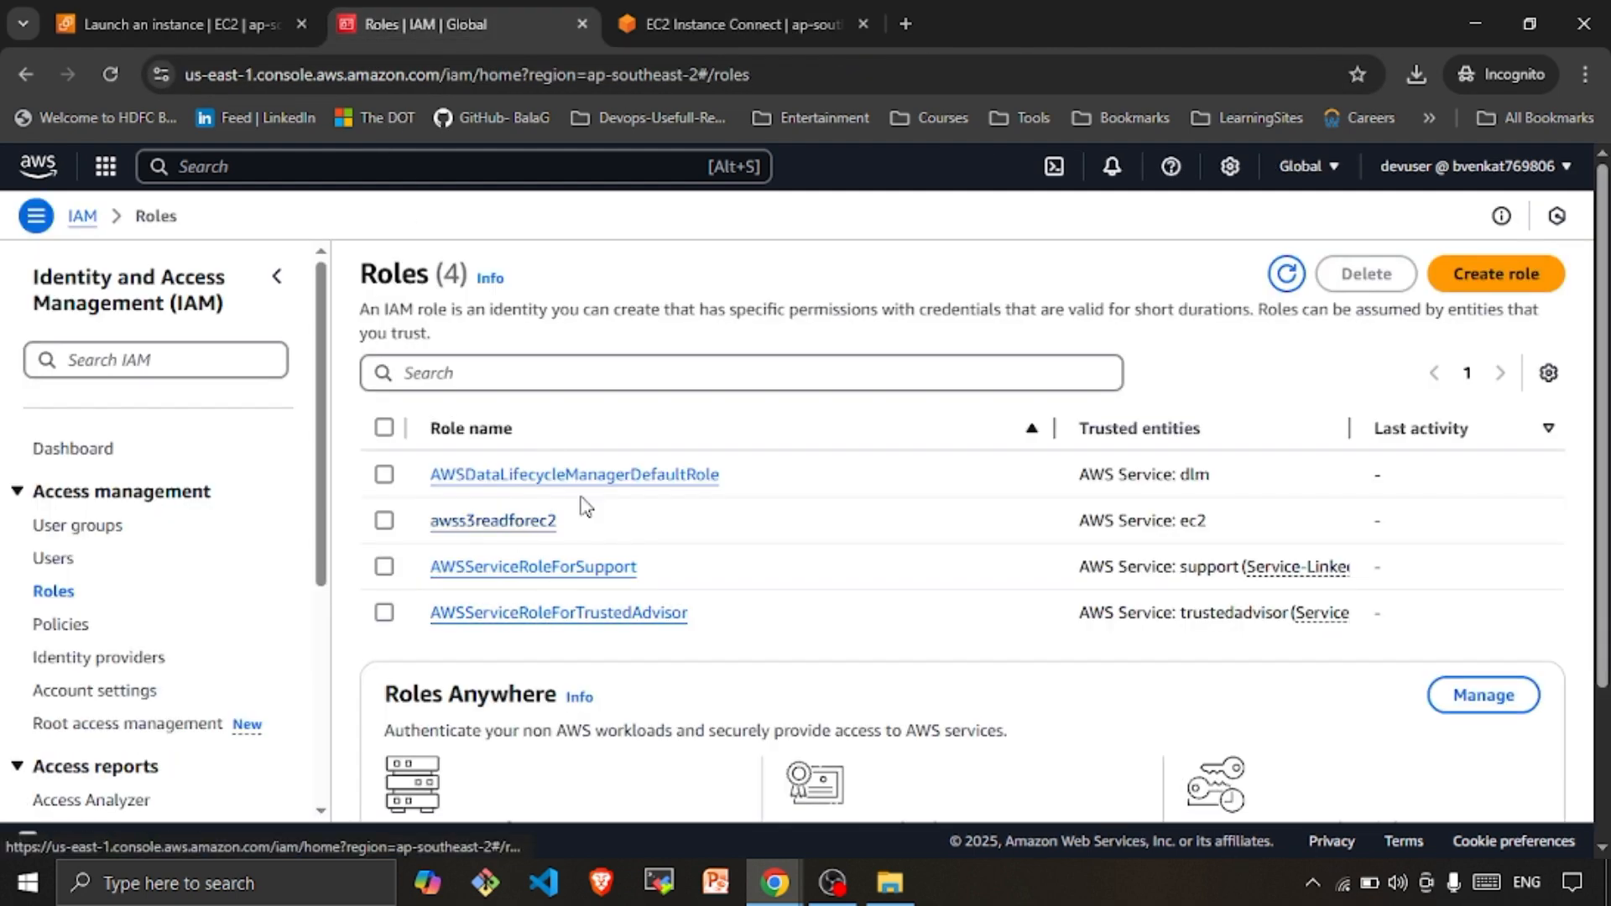
left_click(774, 25)
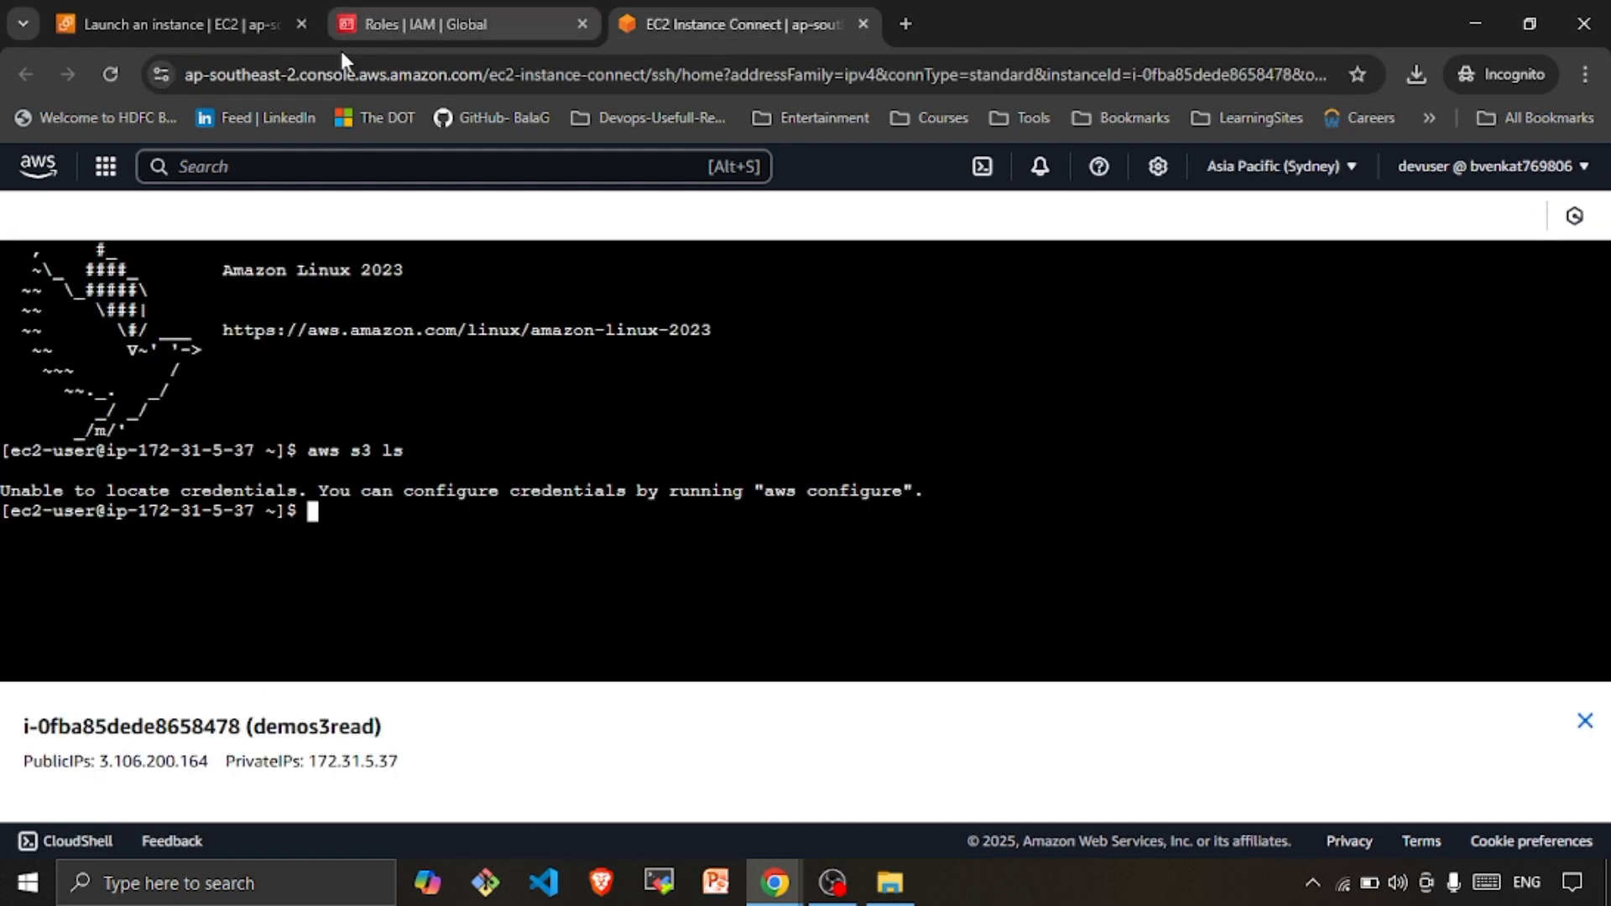
left_click(193, 26)
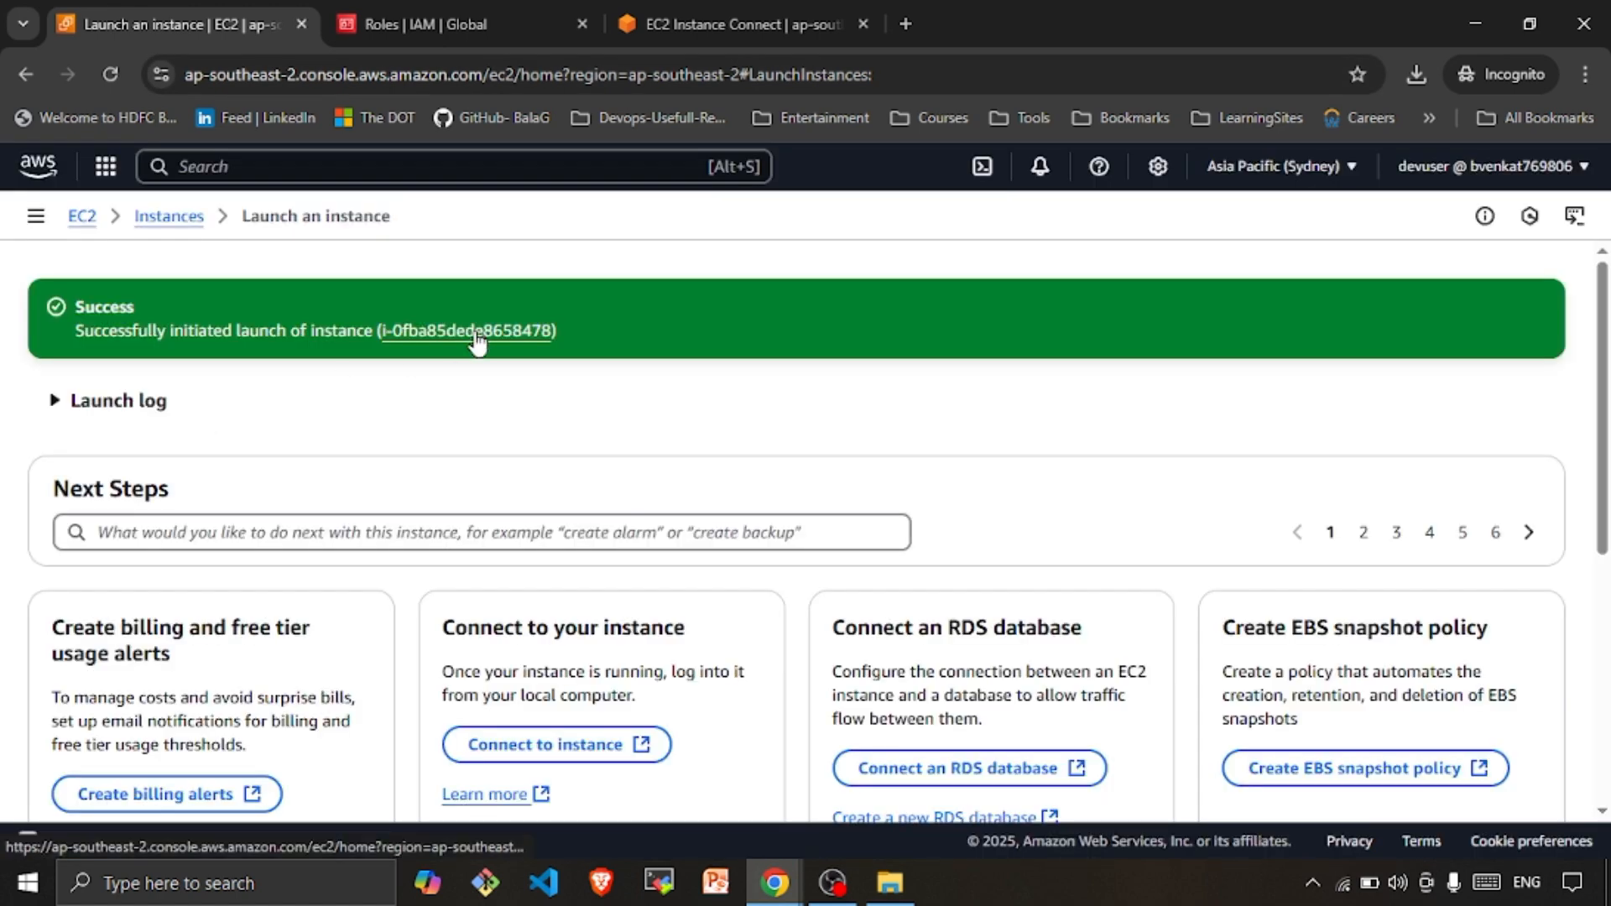
Attach awss3readforec2 to demos3read via Actions > Security > Modify IAM role and update it
left_click(470, 338)
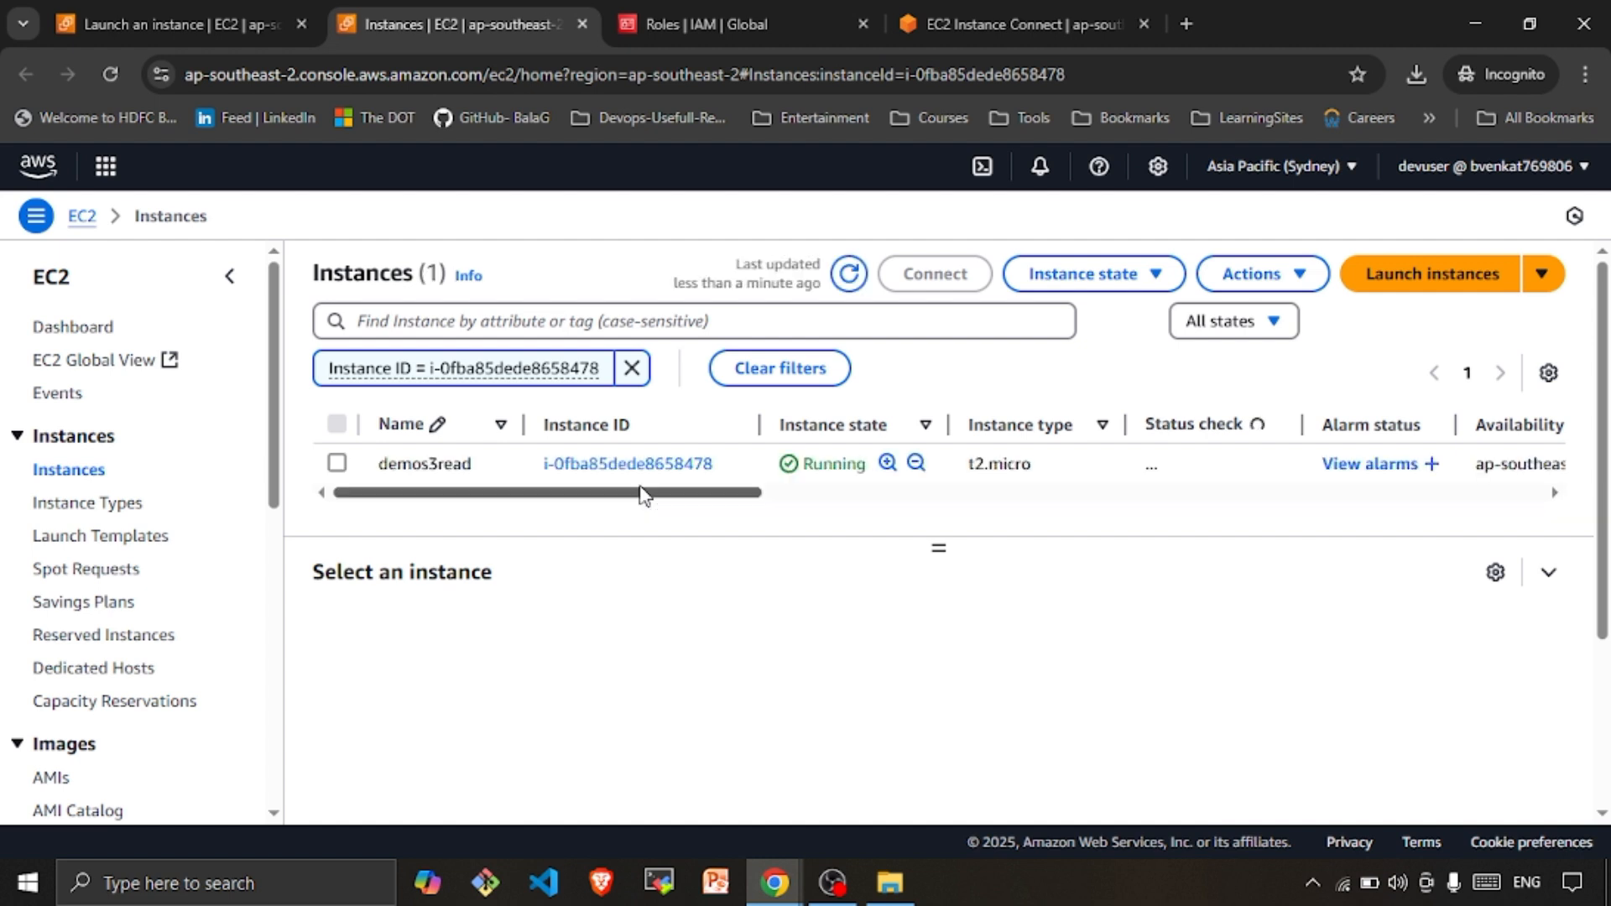
left_click(658, 459)
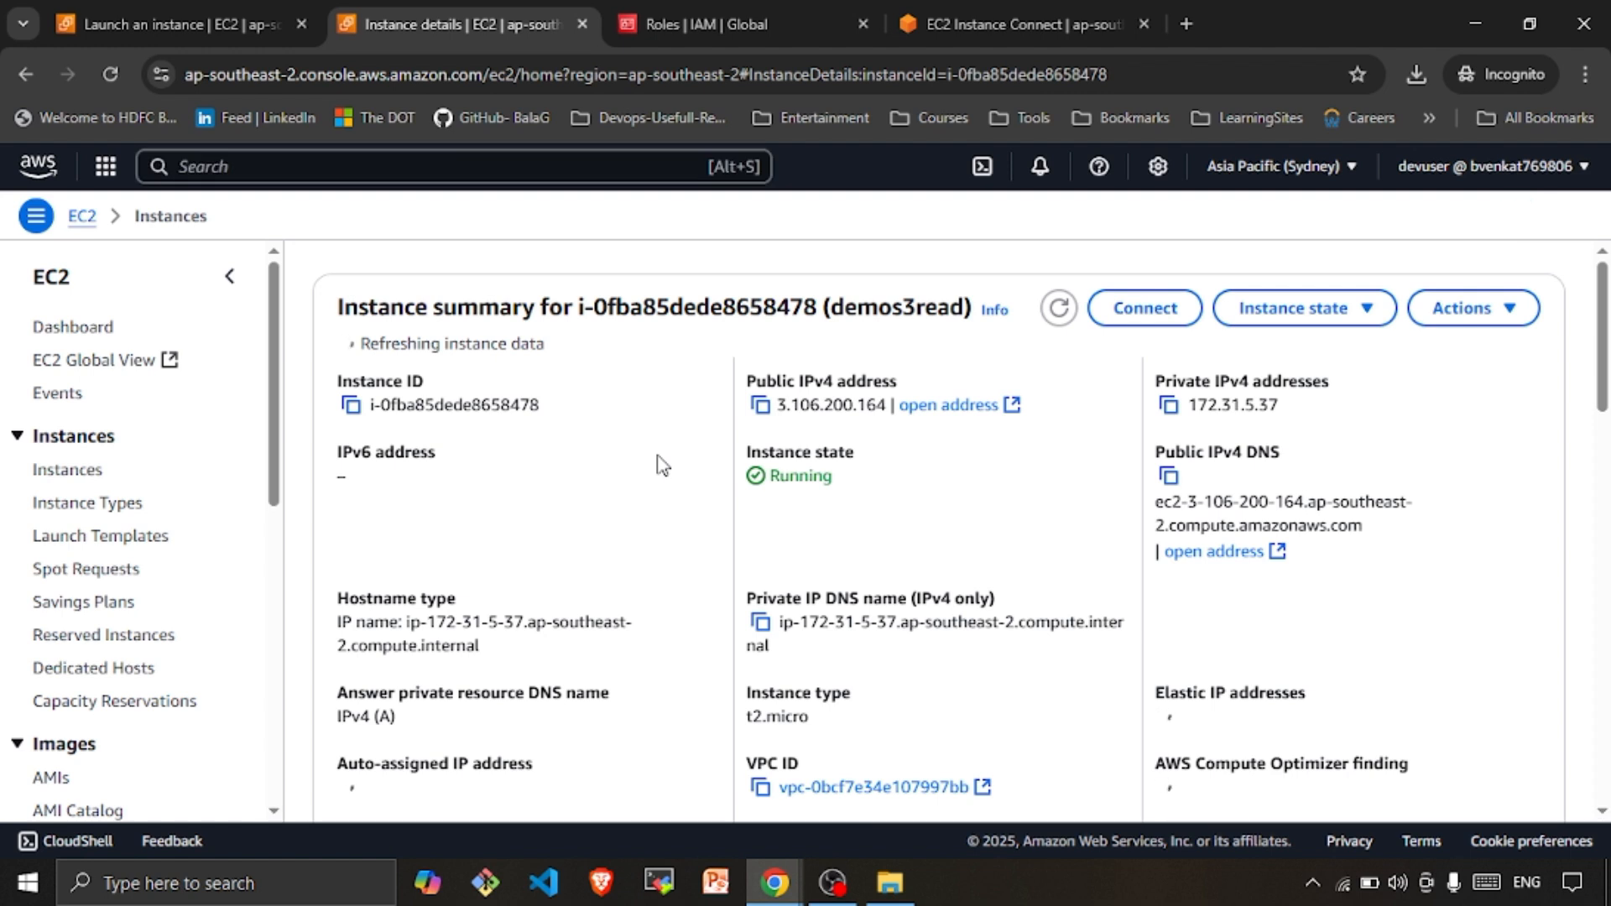
left_click(1464, 312)
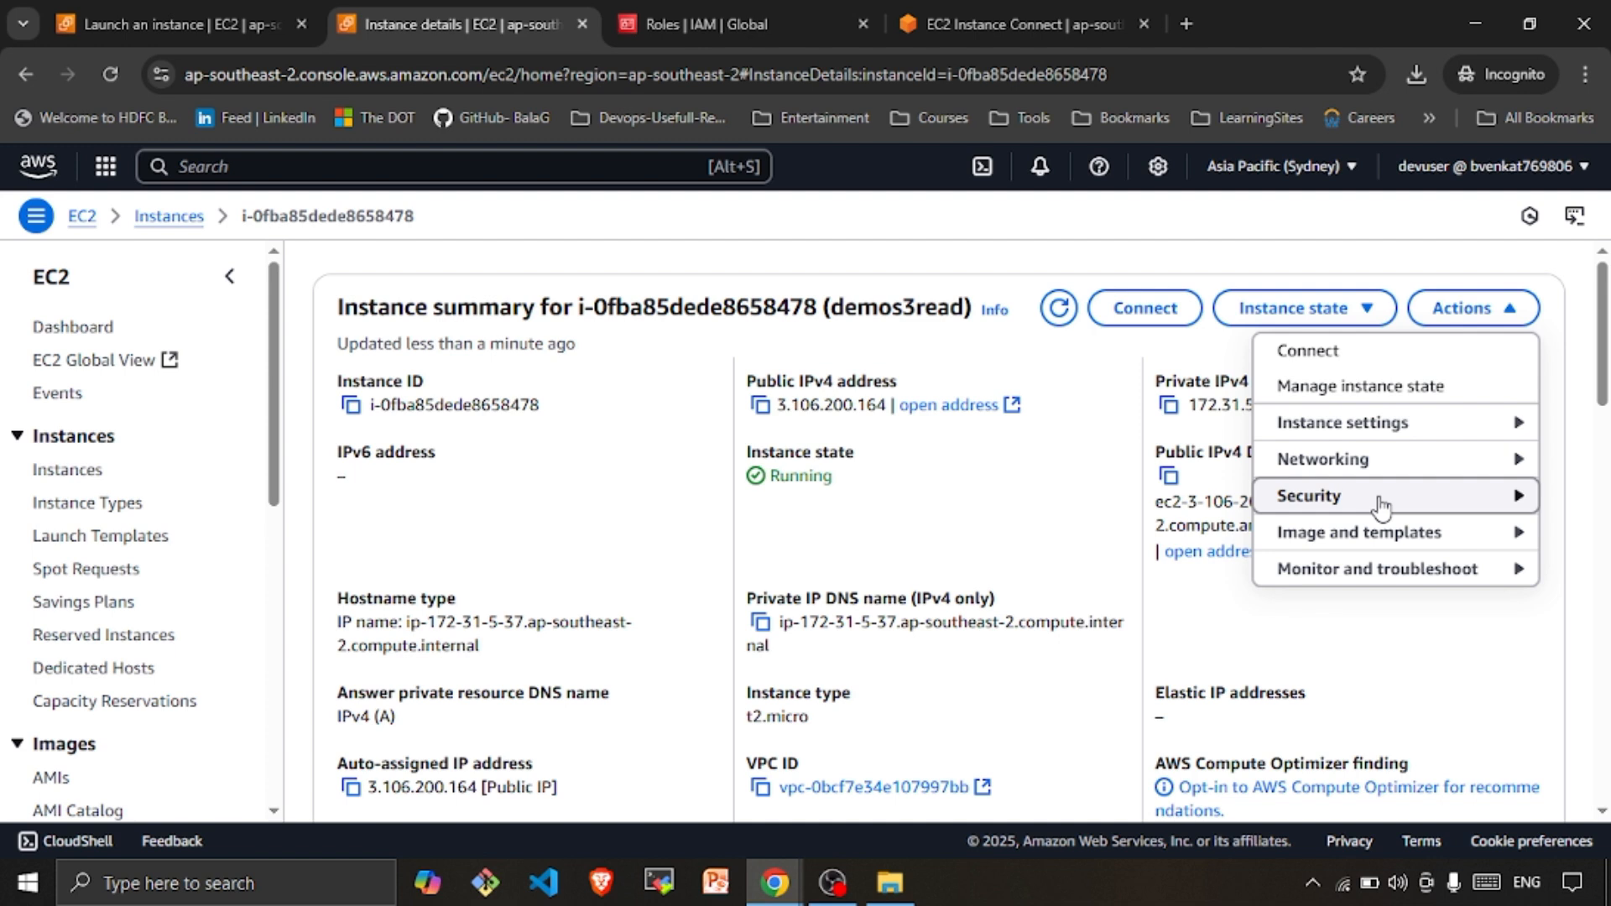
mouse_move(1382, 506)
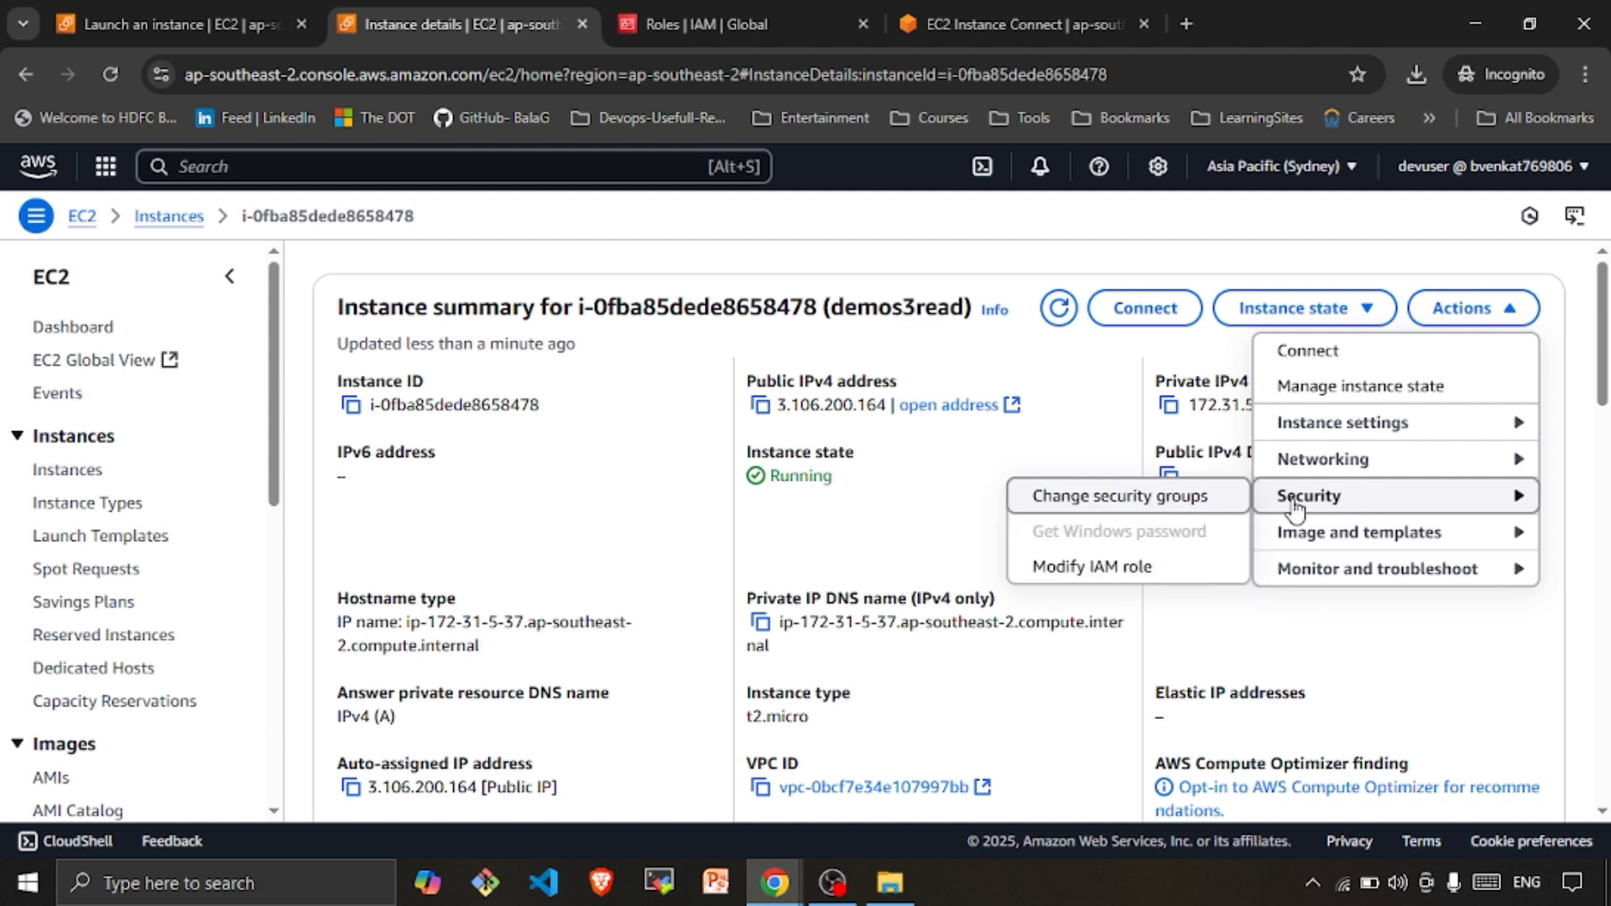
left_click(1137, 576)
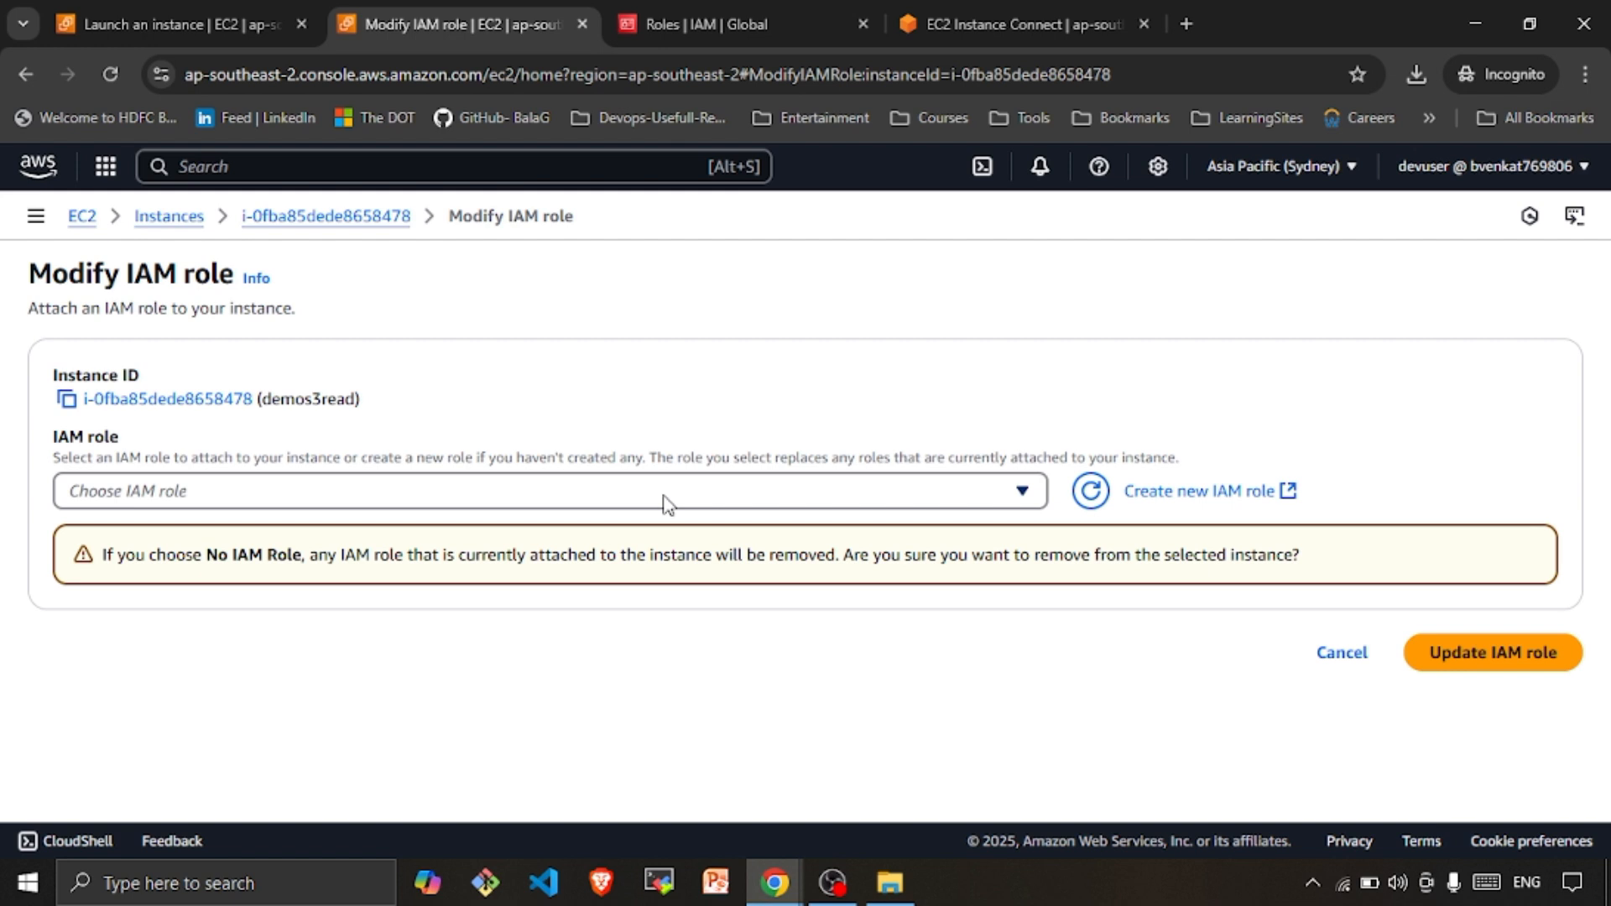
left_click(574, 497)
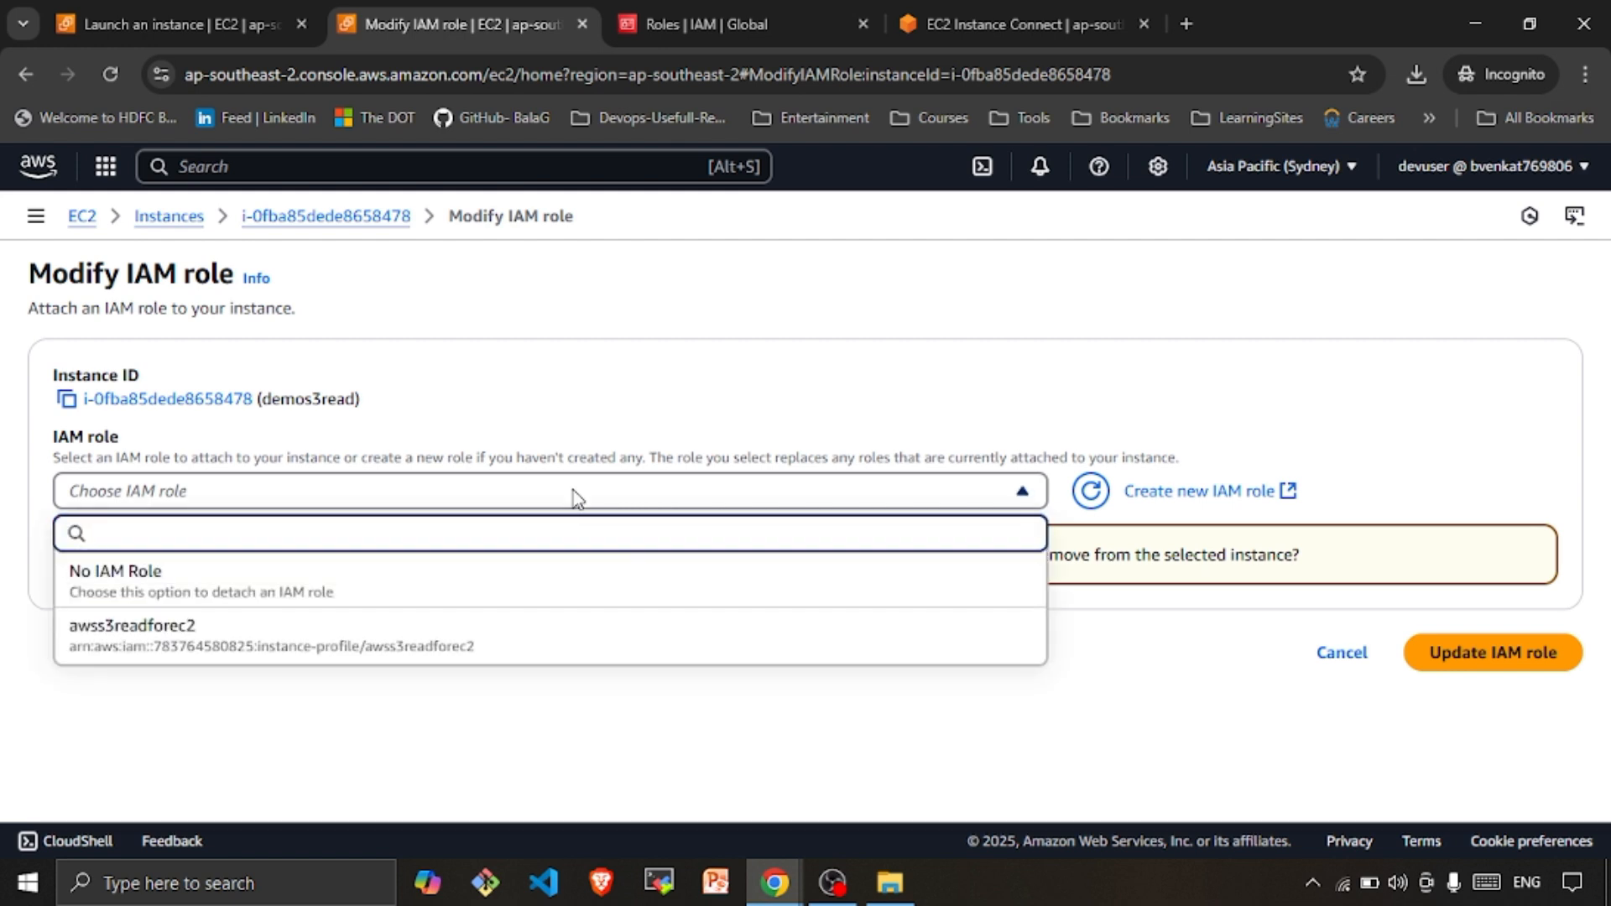
left_click(144, 656)
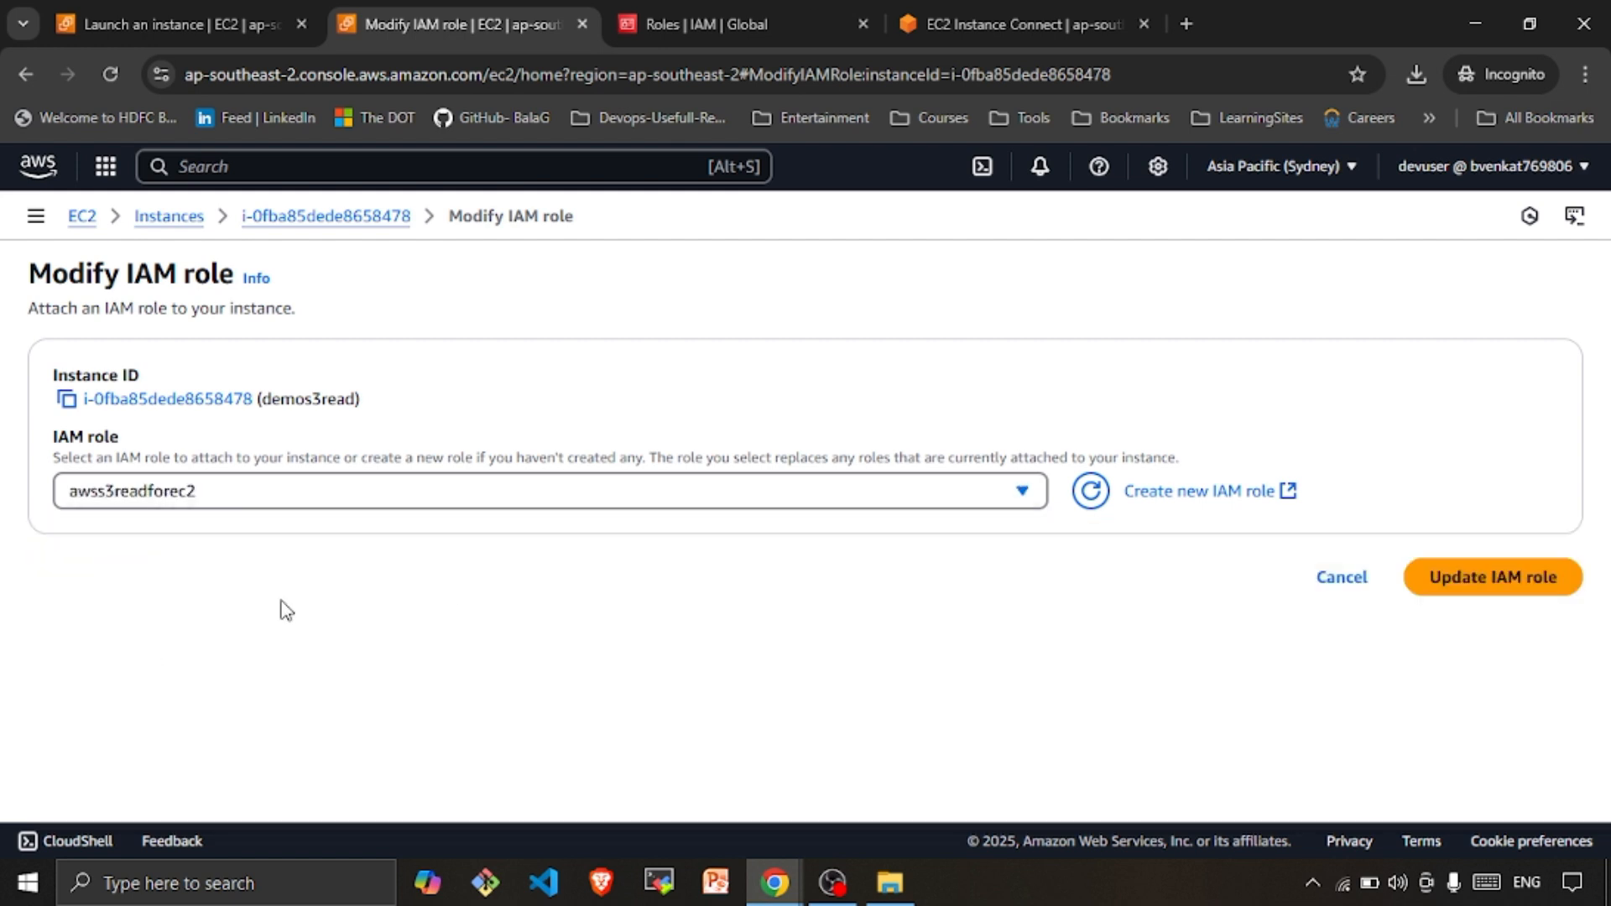
left_click(1464, 576)
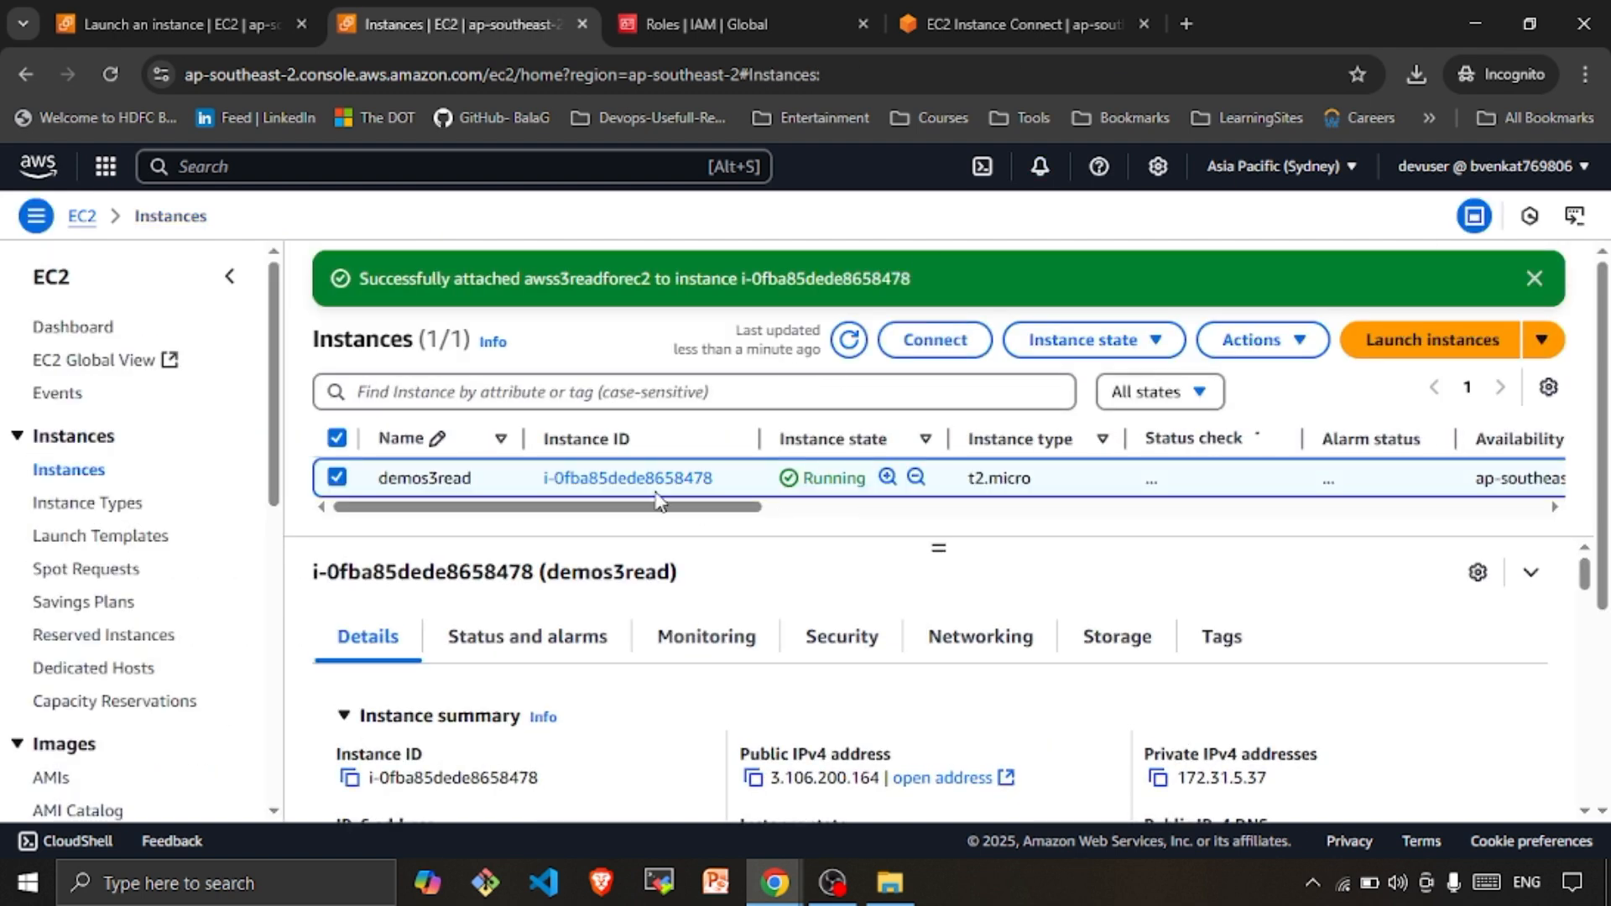
Open a new EC2 Instance Connect terminal on the demos3read instance
left_click(649, 478)
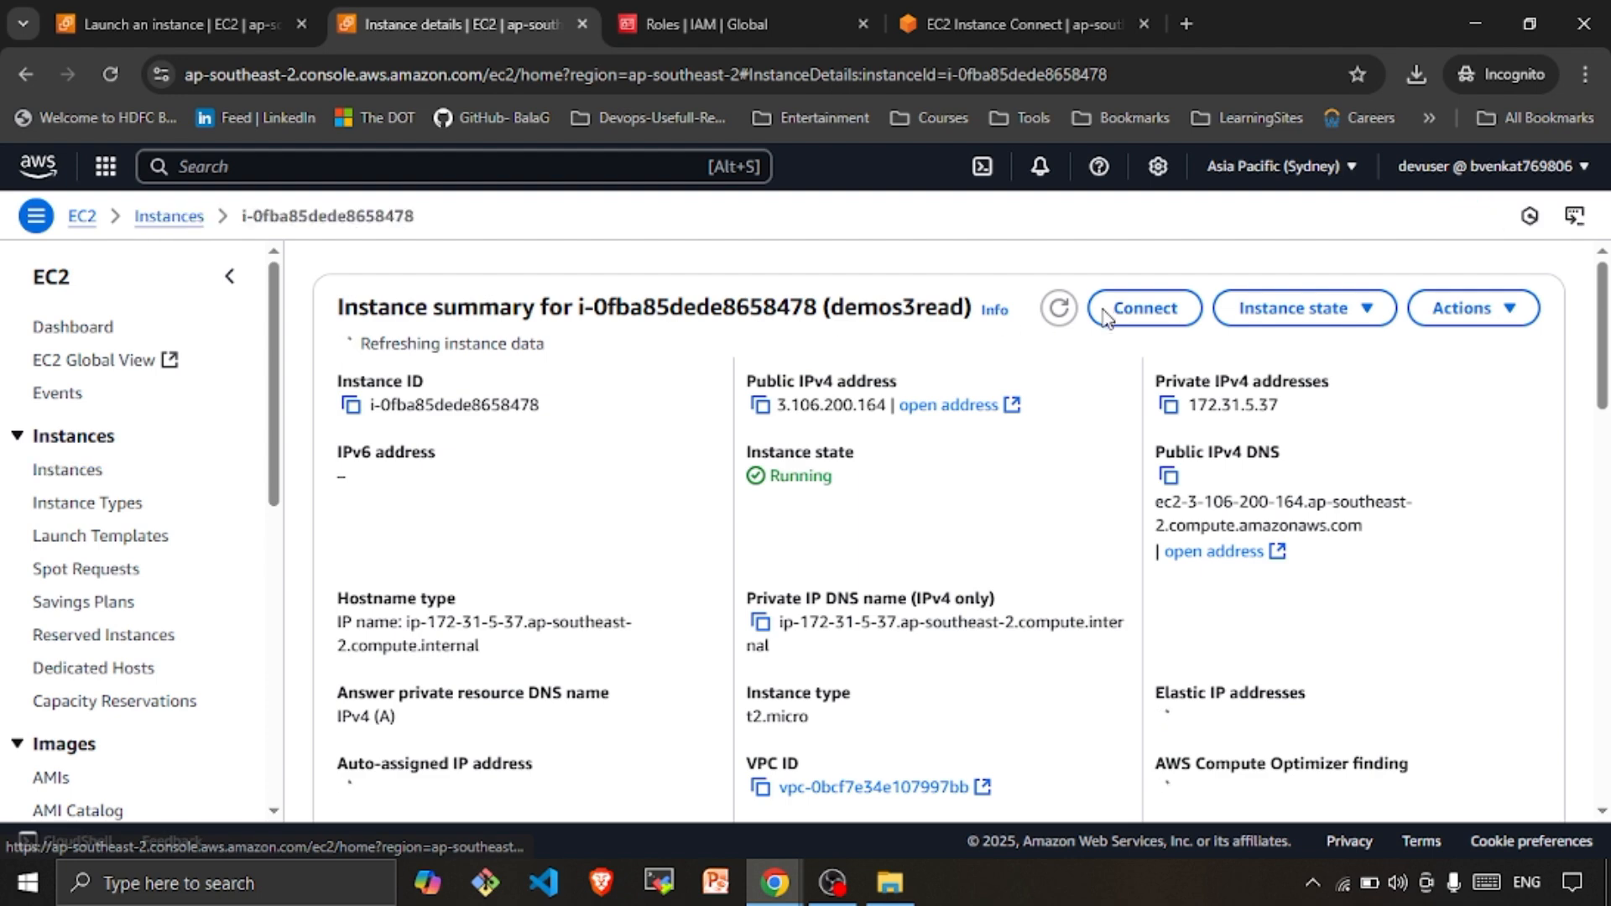
left_click(1161, 321)
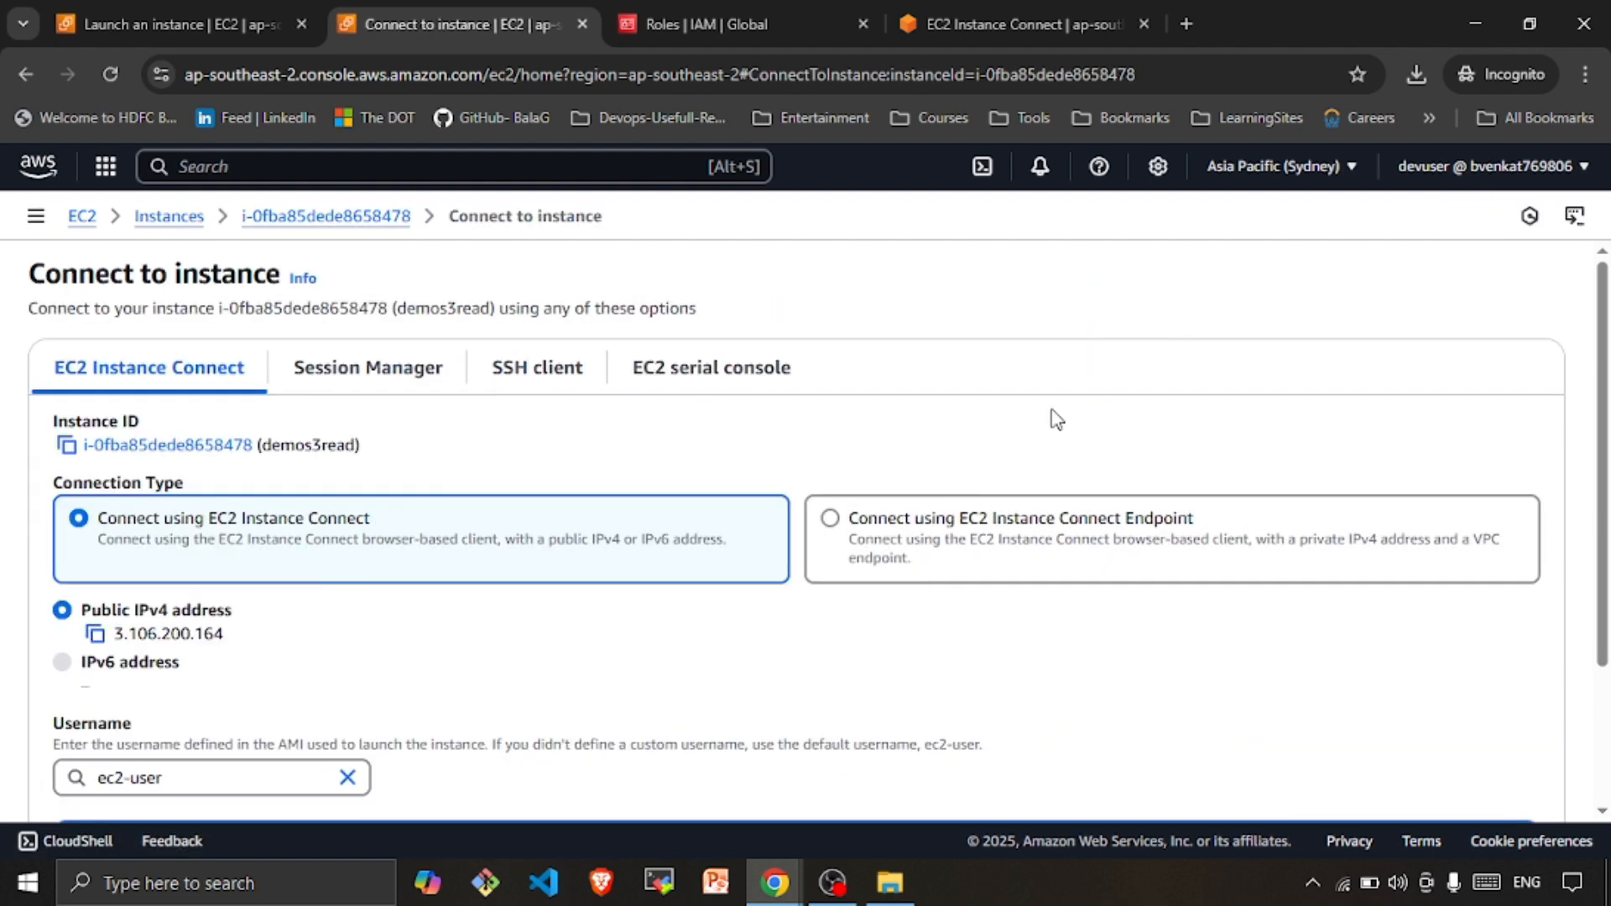
scroll(1259, 587, "down", 3)
left_click(1468, 756)
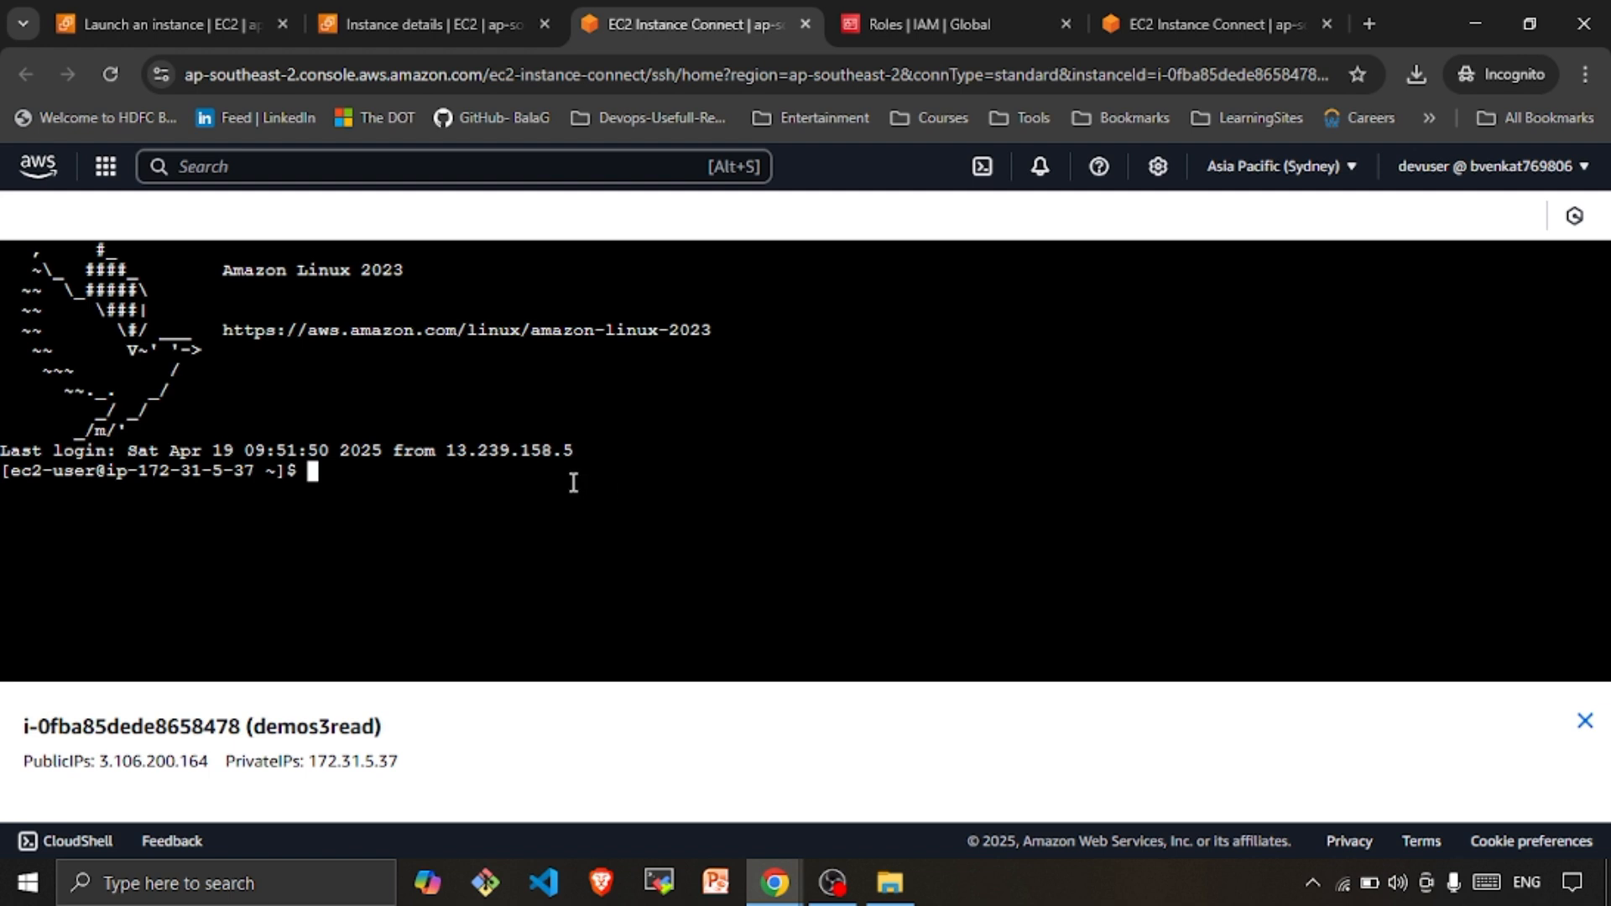
Rerun aws s3 ls, highlight the listed logfilesarchive bucket, and return to instance details
type("aws s3 ls")
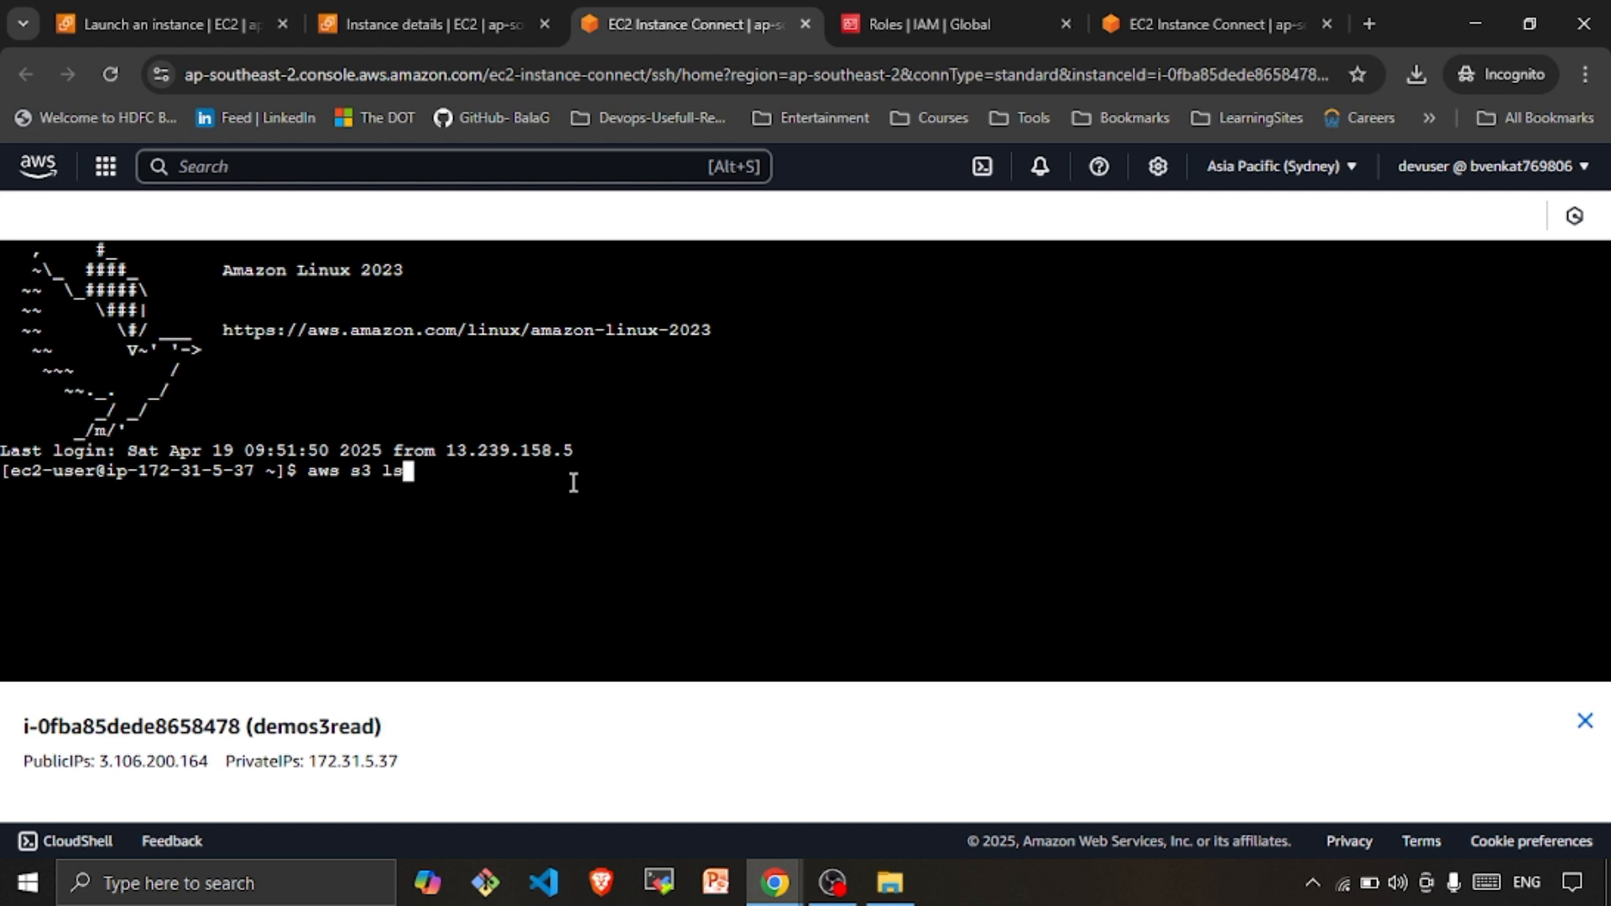
key("Return")
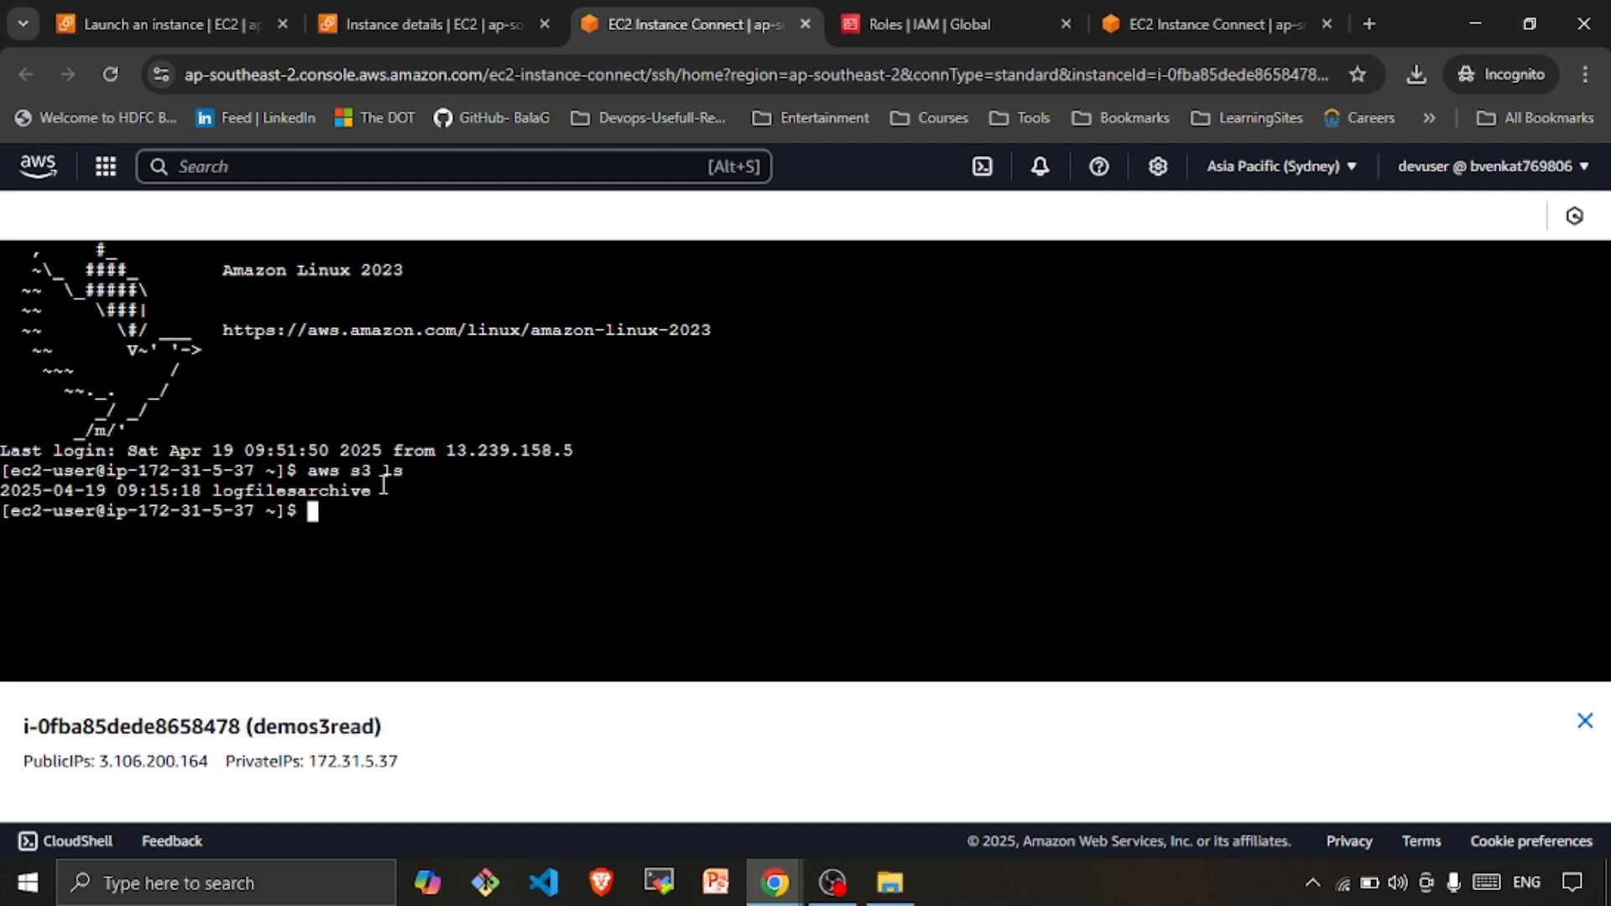
left_click_drag(381, 487, 3, 485)
left_click(411, 524)
left_click_drag(212, 490, 374, 490)
left_click(441, 27)
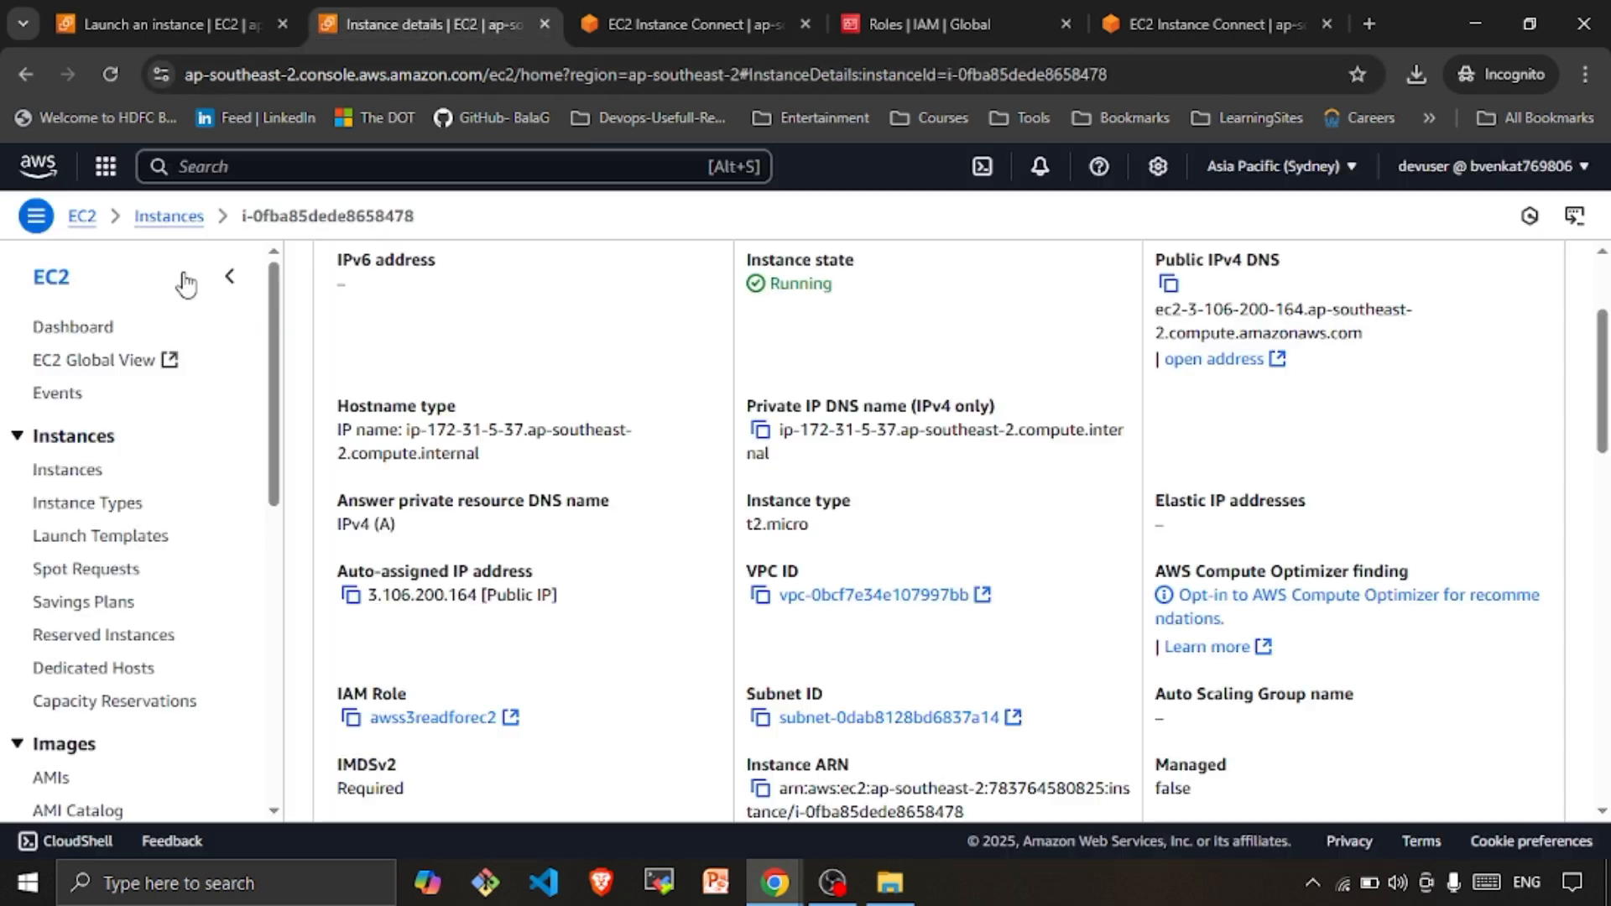
Search 's3' to open the S3 buckets list showing logfilesarchive, then return to the terminal
left_click(212, 168)
type("s3")
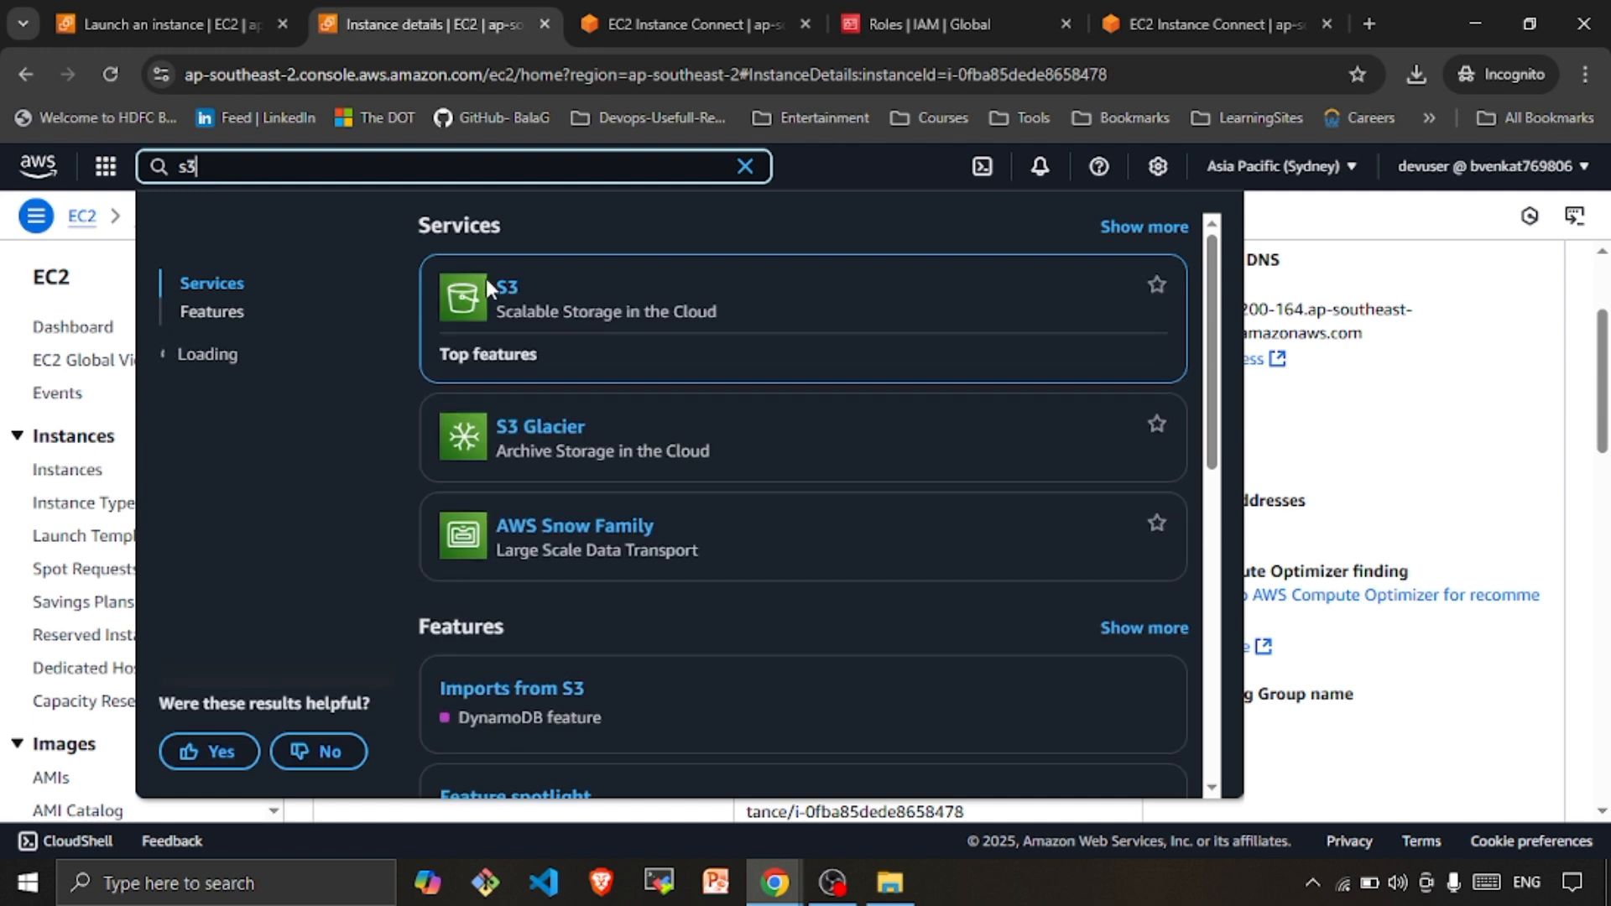
left_click(506, 288)
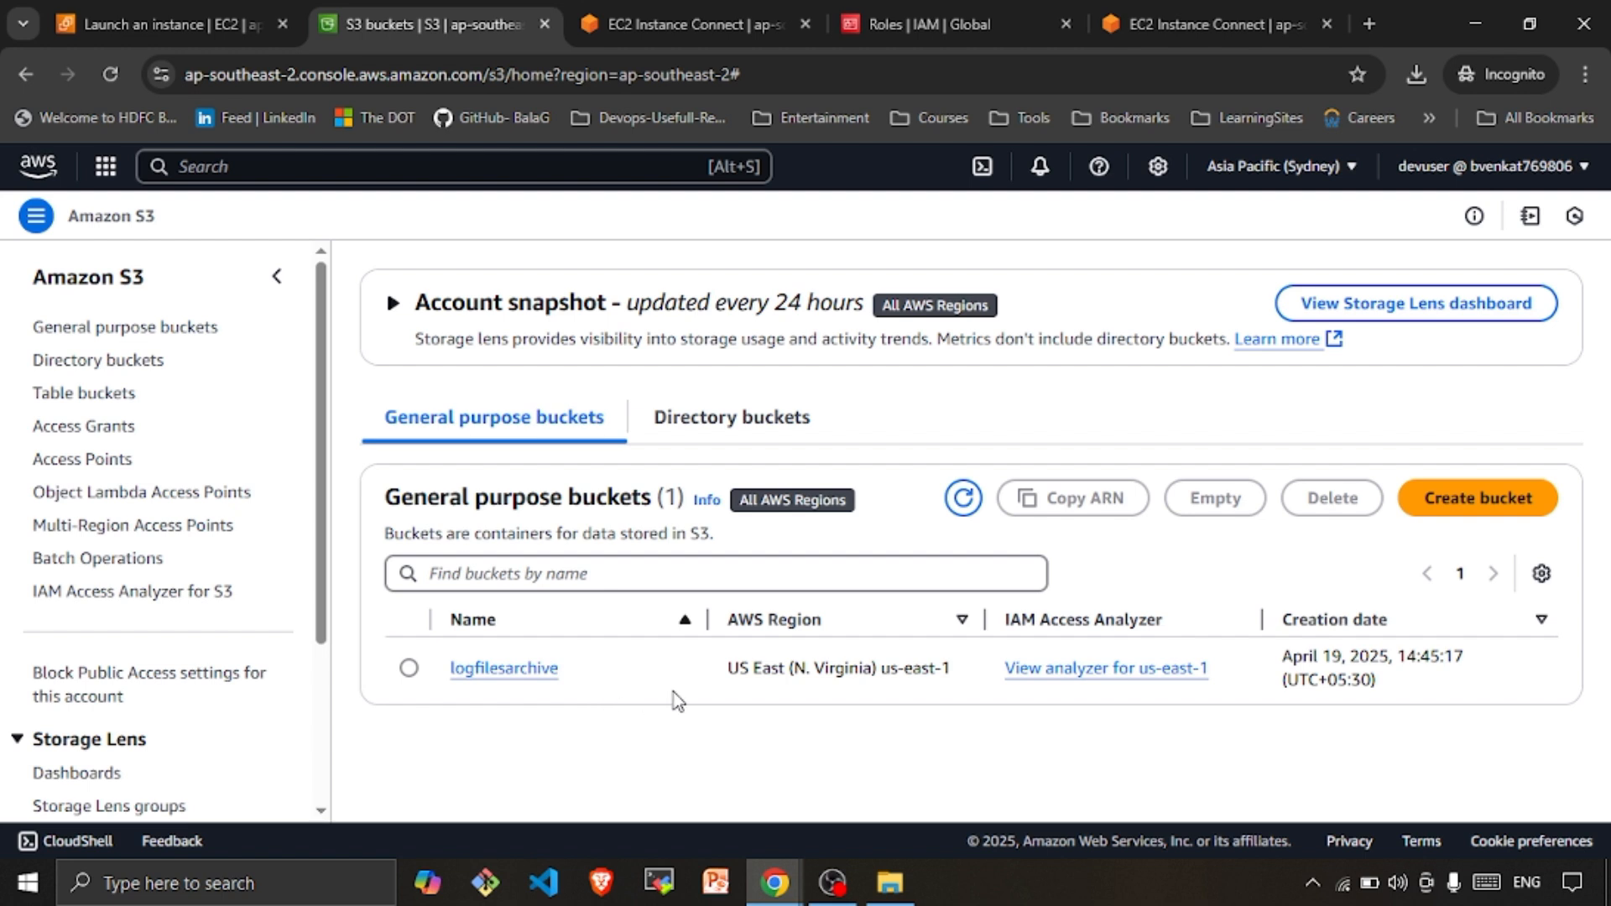
left_click(701, 24)
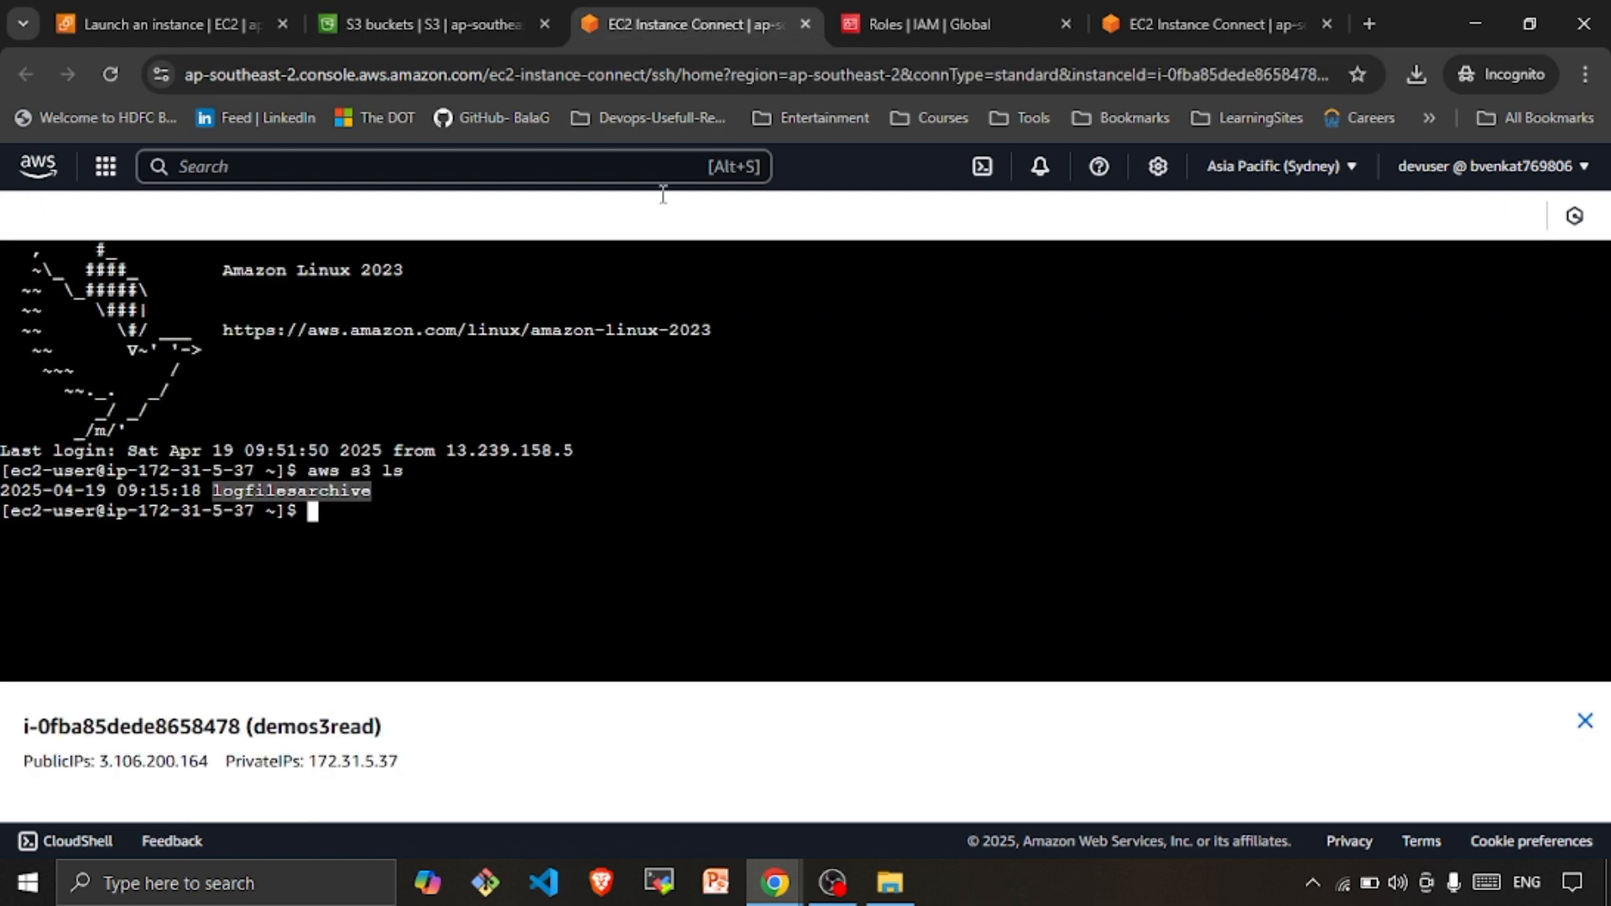
left_click(364, 532)
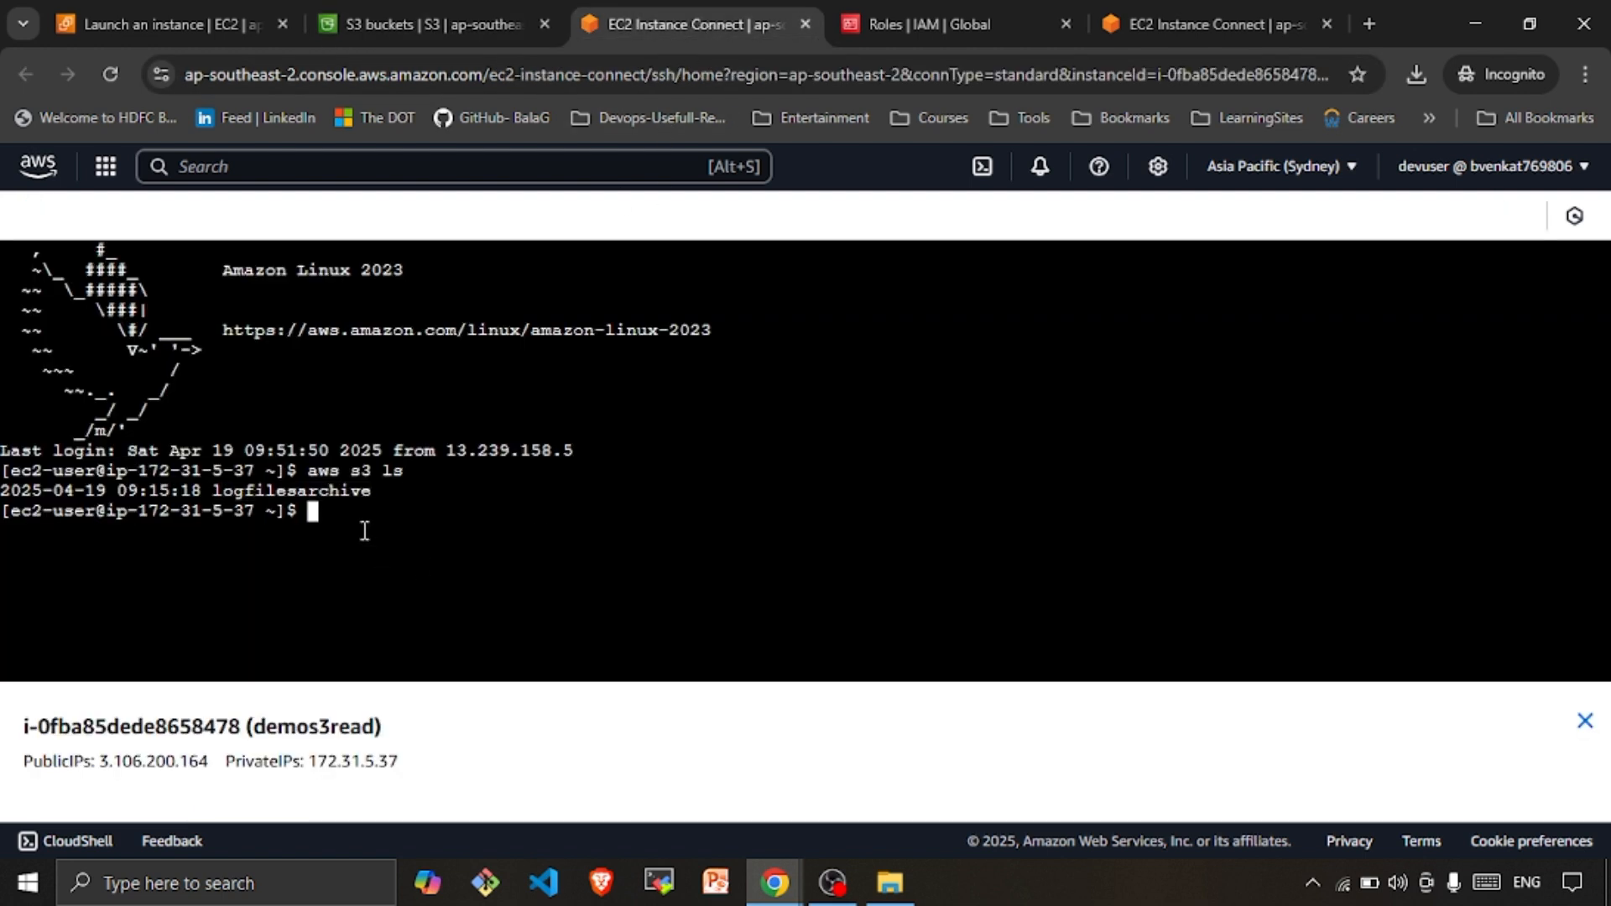